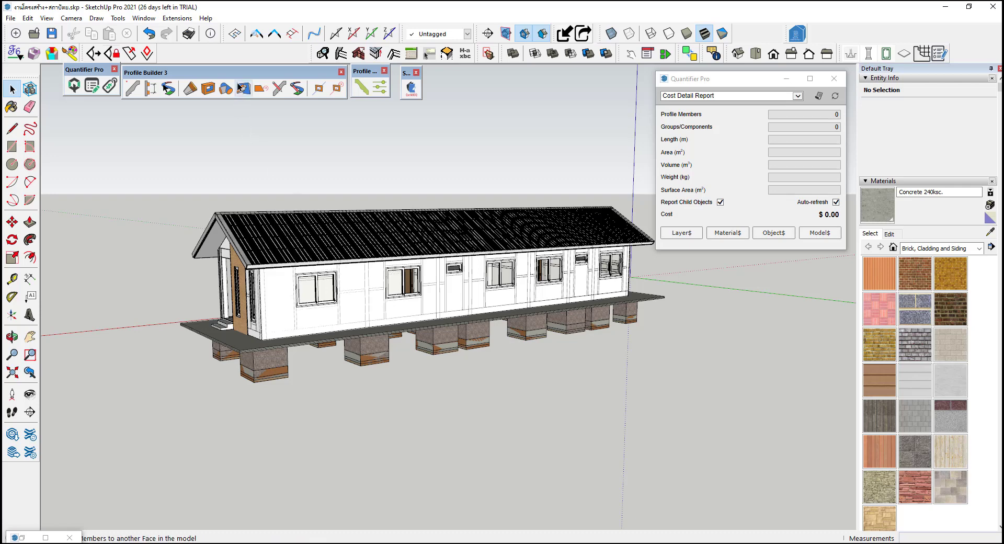
# Undock the Profile Builder 3 and Quantifier Pro tool sets so they float side by side.
pyautogui.moveTo(239, 72); pyautogui.dragTo(398, 129)
pyautogui.moveTo(89, 69); pyautogui.dragTo(248, 131)
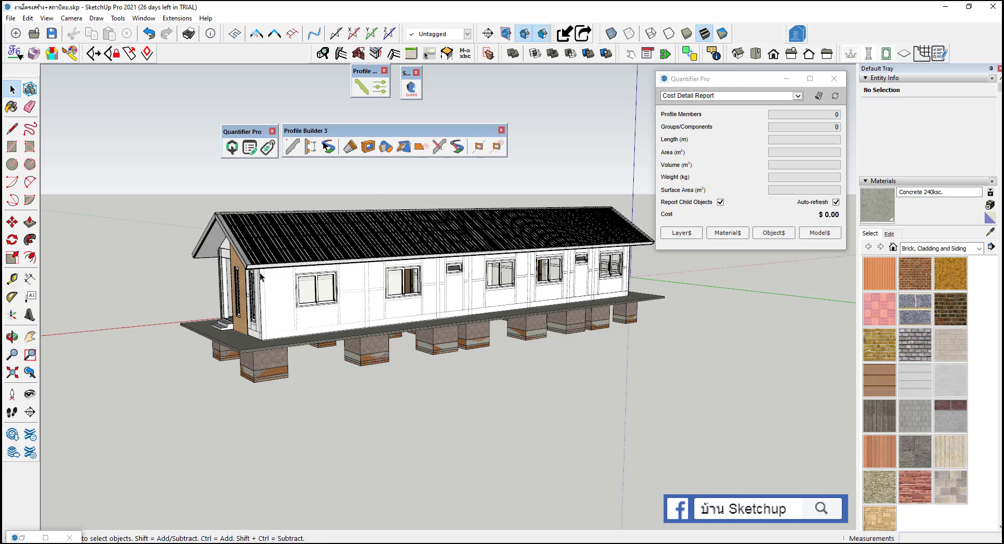
pyautogui.moveTo(262, 277); pyautogui.dragTo(285, 271, button='middle')
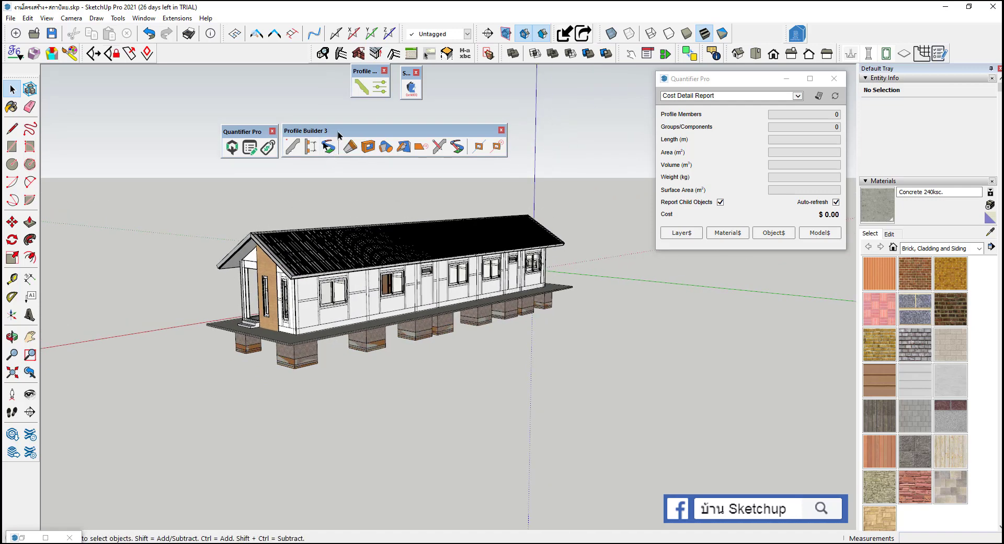
# Reposition Profile Builder 3 and float the small profile tool set beside it.
pyautogui.moveTo(341, 131)
pyautogui.mouseDown()
pyautogui.moveTo(569, 153)
pyautogui.moveTo(378, 120)
pyautogui.mouseUp()
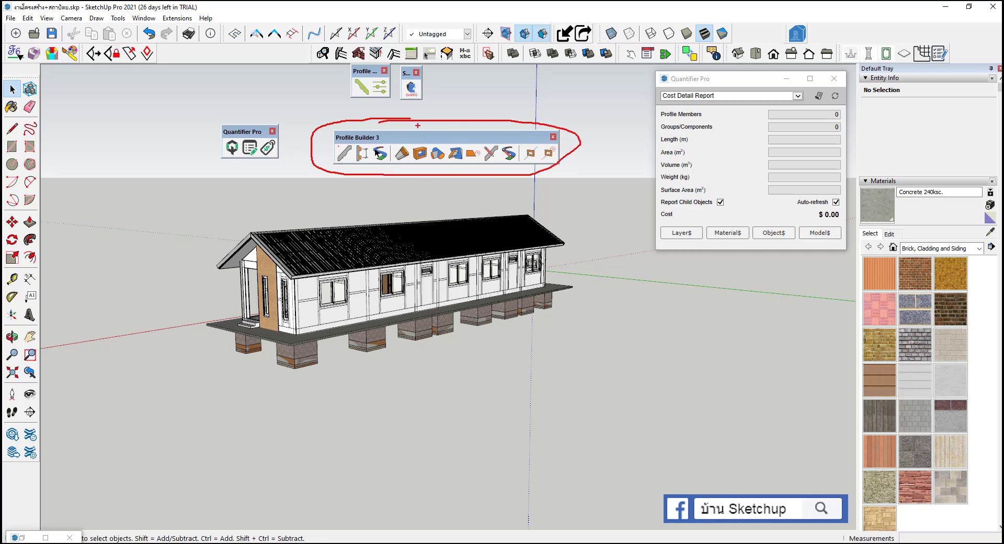
pyautogui.moveTo(443, 129); pyautogui.dragTo(505, 80)
pyautogui.moveTo(364, 73)
pyautogui.mouseDown()
pyautogui.moveTo(389, 95)
pyautogui.moveTo(571, 138)
pyautogui.mouseUp()
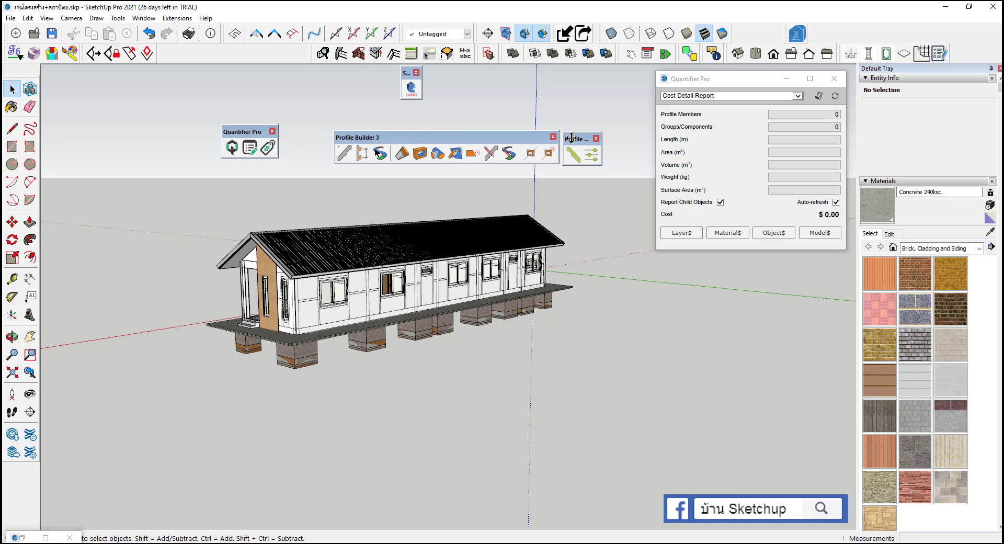
pyautogui.moveTo(324, 283)
pyautogui.mouseDown(button='middle')
pyautogui.moveTo(270, 289)
pyautogui.moveTo(454, 231)
pyautogui.mouseUp(button='middle')
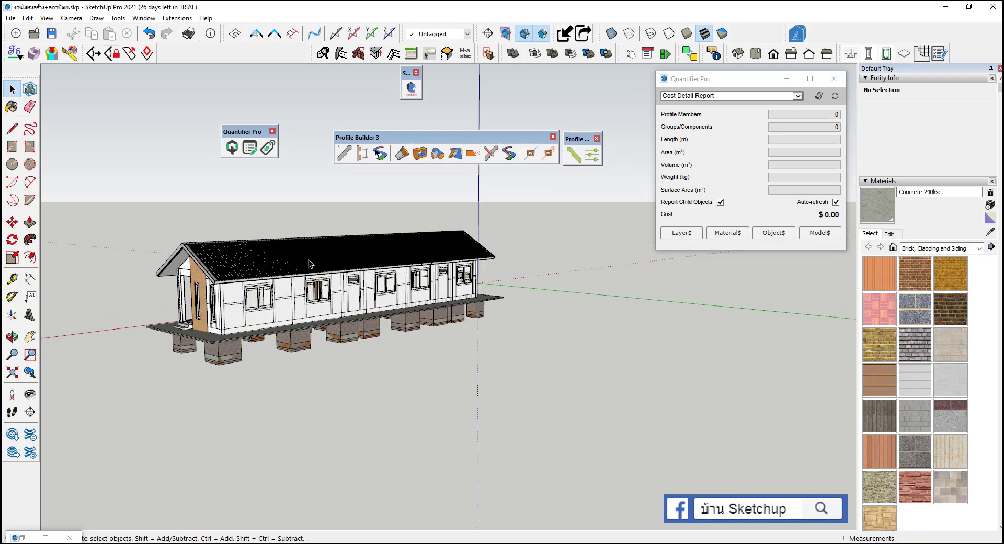
# Draw an IBeam profile member beside the house: a column, a horizontal run and a rise.
pyautogui.scroll(2, 309, 263)
pyautogui.scroll(1, 309, 263)
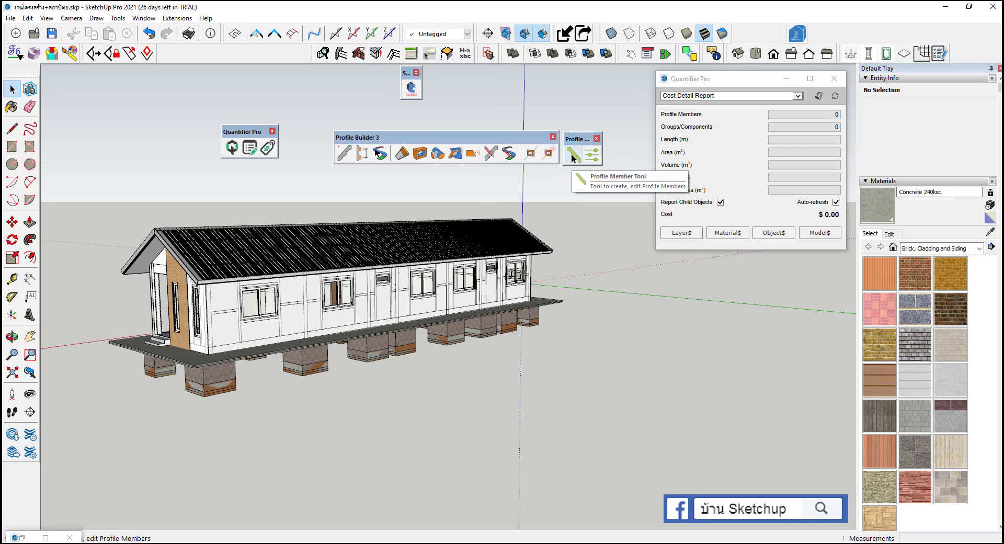
pyautogui.click(573, 156)
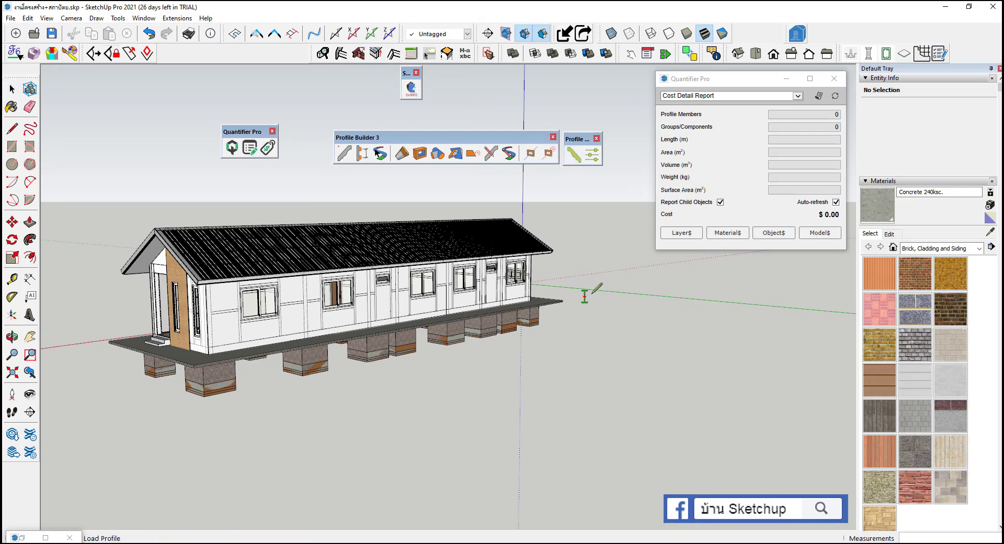
pyautogui.scroll(2, 598, 295)
pyautogui.click(589, 325)
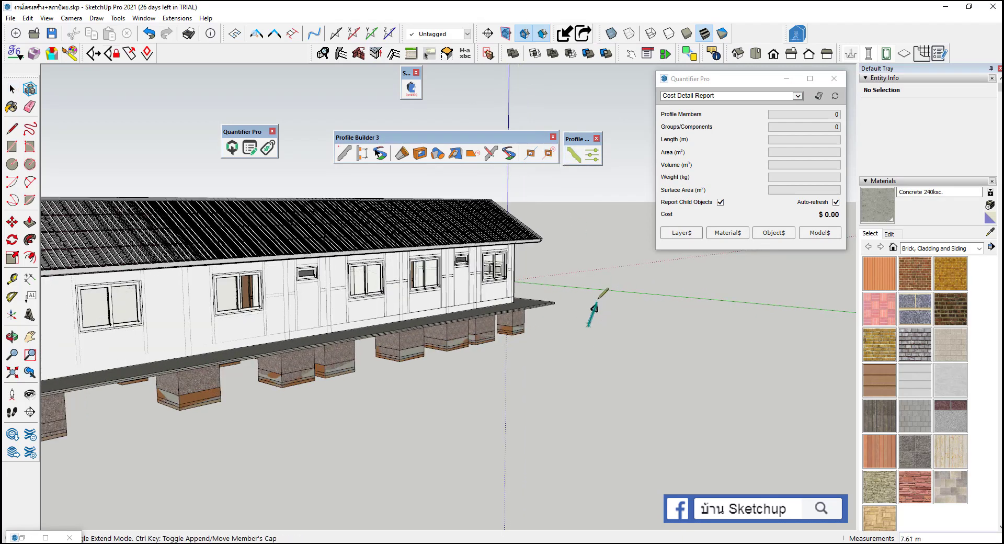
pyautogui.click(595, 292)
pyautogui.scroll(1, 596, 291)
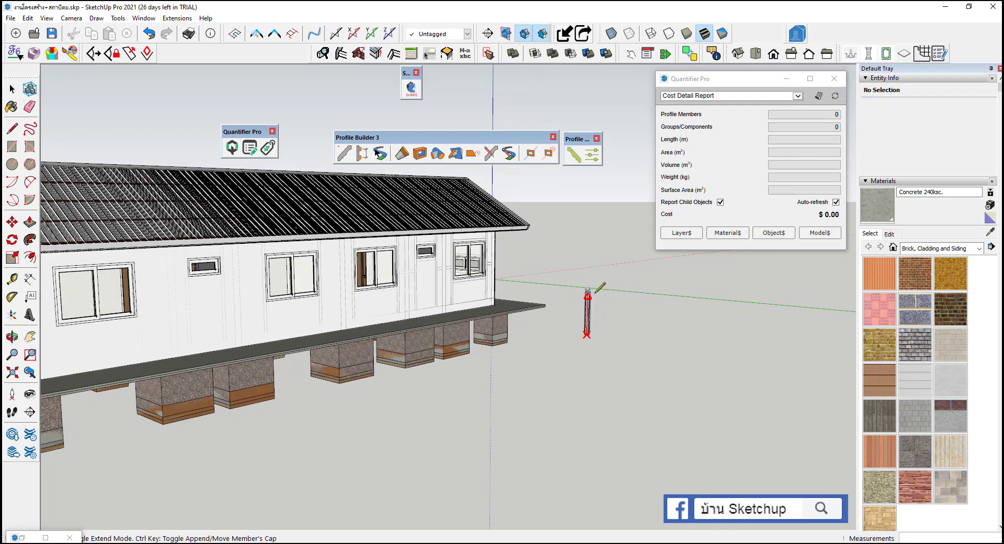
pyautogui.scroll(2, 596, 291)
pyautogui.scroll(1, 601, 287)
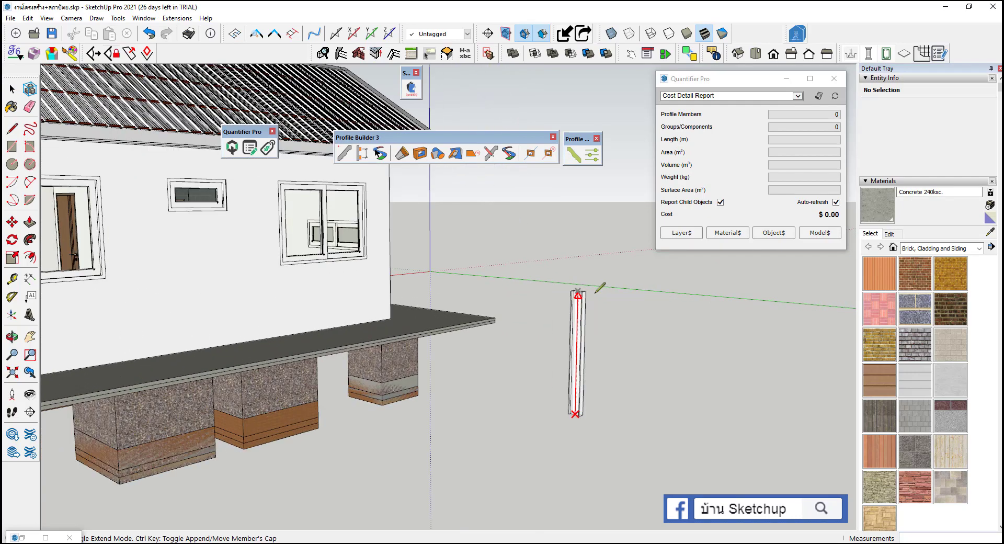
pyautogui.click(634, 295)
pyautogui.click(633, 263)
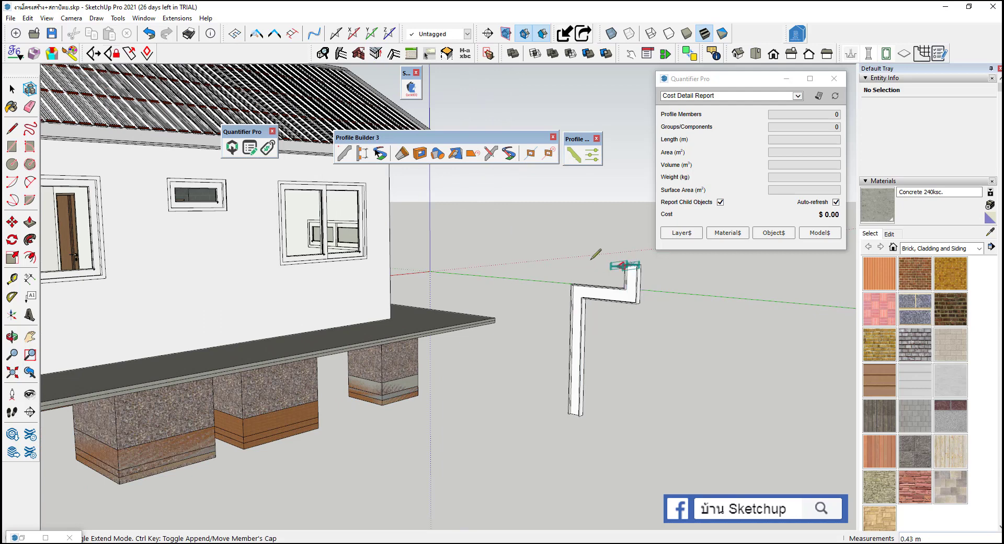
pyautogui.press('Escape')
# Select the new IBeam member to read its quantities: 2.99 m length, 0.01 m³ volume.
pyautogui.press('space')
pyautogui.scroll(1, 575, 293)
pyautogui.scroll(1, 561, 302)
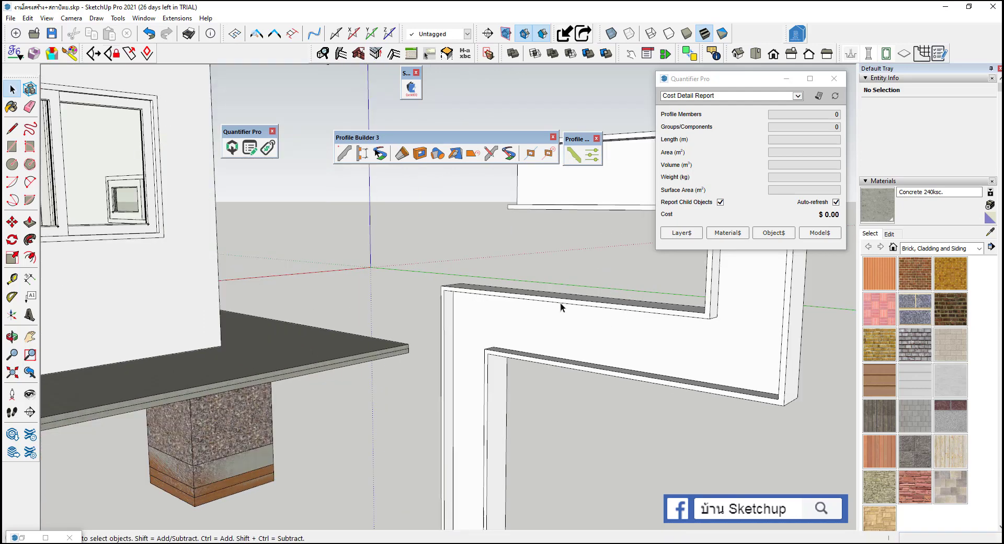
pyautogui.scroll(1, 536, 301)
pyautogui.click(536, 301)
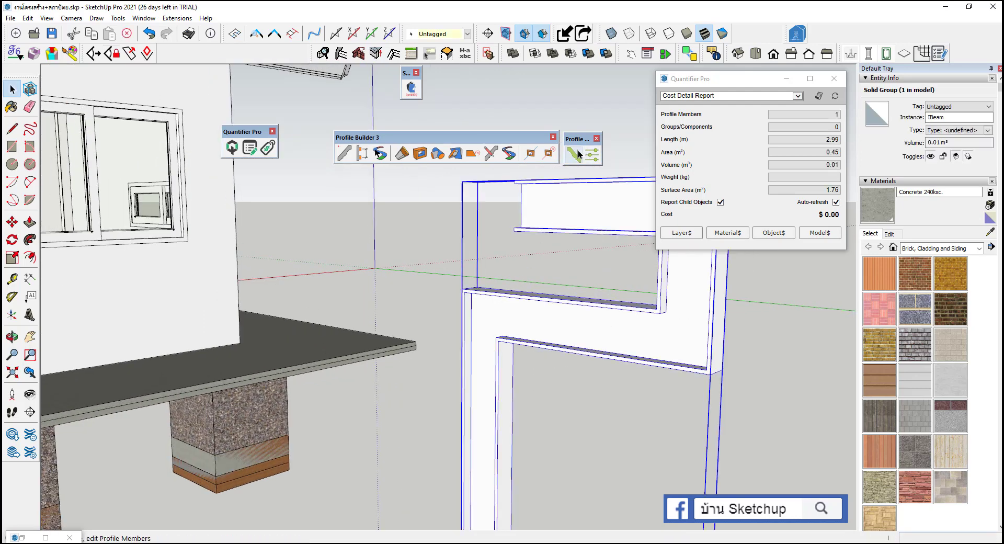
pyautogui.scroll(-4, 437, 264)
pyautogui.moveTo(437, 264)
pyautogui.mouseDown(button='middle')
pyautogui.moveTo(444, 281)
pyautogui.moveTo(479, 295)
pyautogui.mouseUp(button='middle')
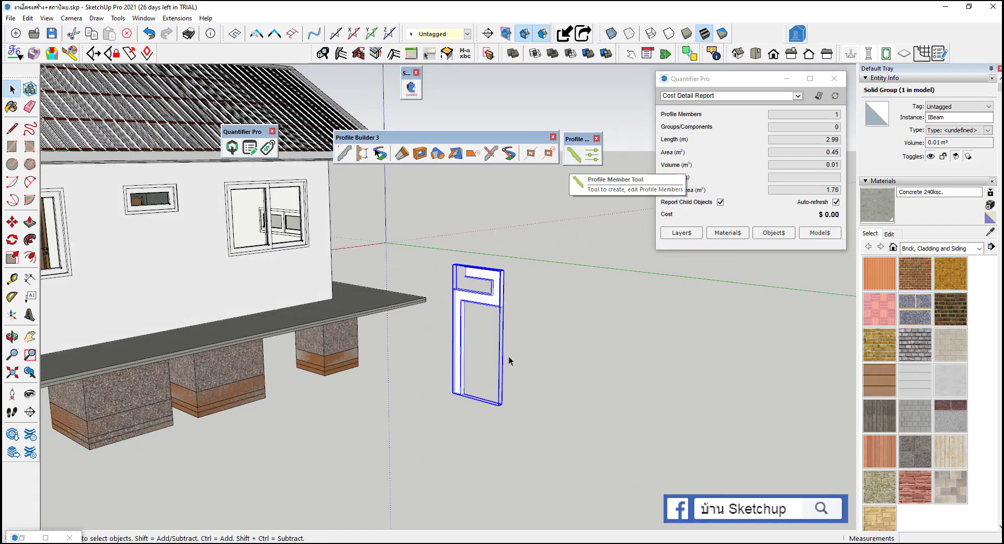
# Draw a small rectangular face on the ground beside the first member.
pyautogui.press('r')
pyautogui.click(503, 411)
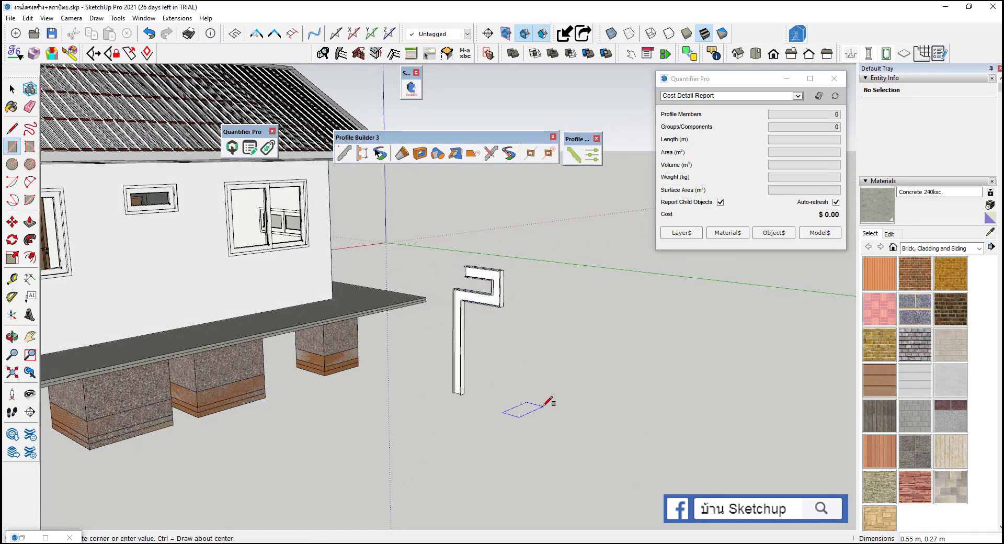
pyautogui.click(544, 402)
pyautogui.press('space')
# Try running an IBeam profile member along the rectangle's edge, then cancel it.
pyautogui.click(573, 153)
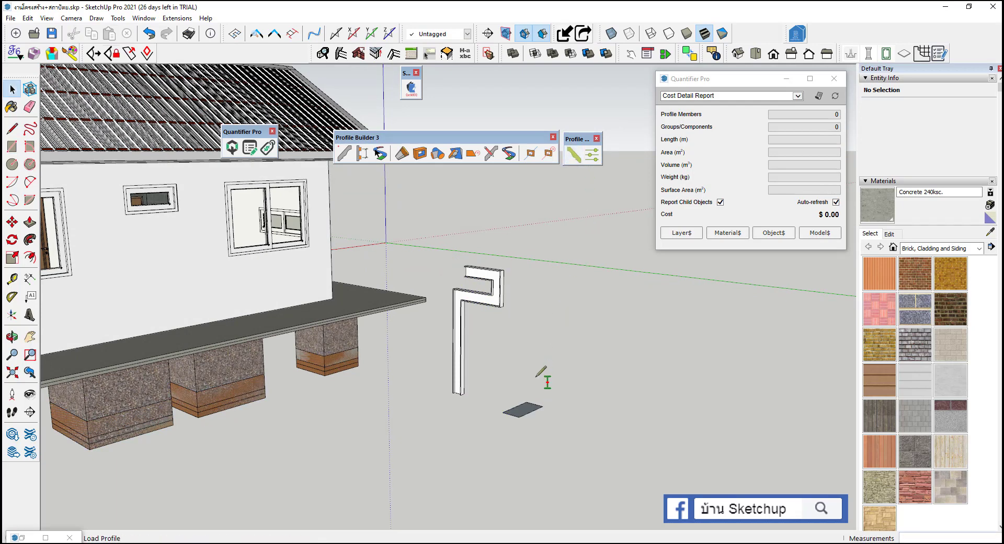
pyautogui.click(523, 405)
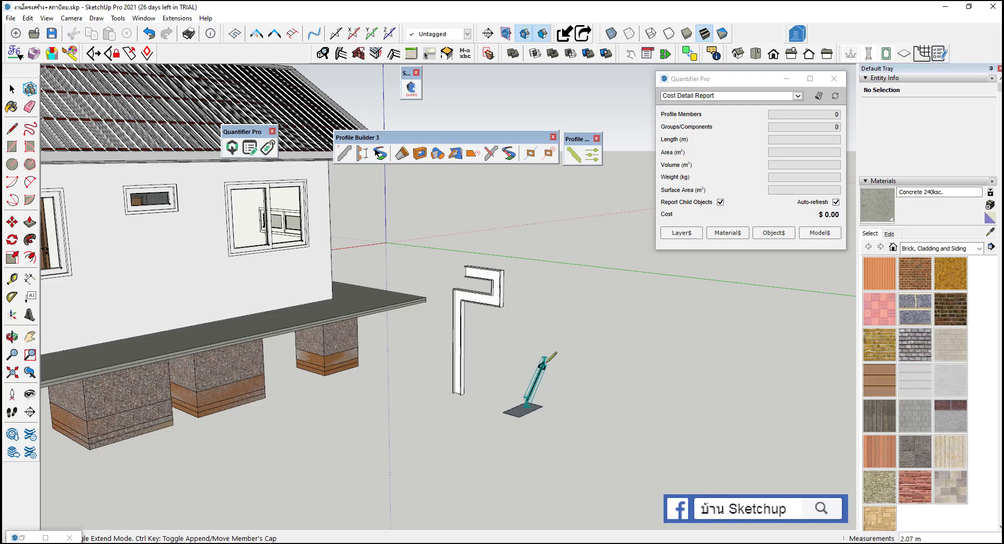
pyautogui.scroll(1, 523, 404)
pyautogui.scroll(1, 522, 403)
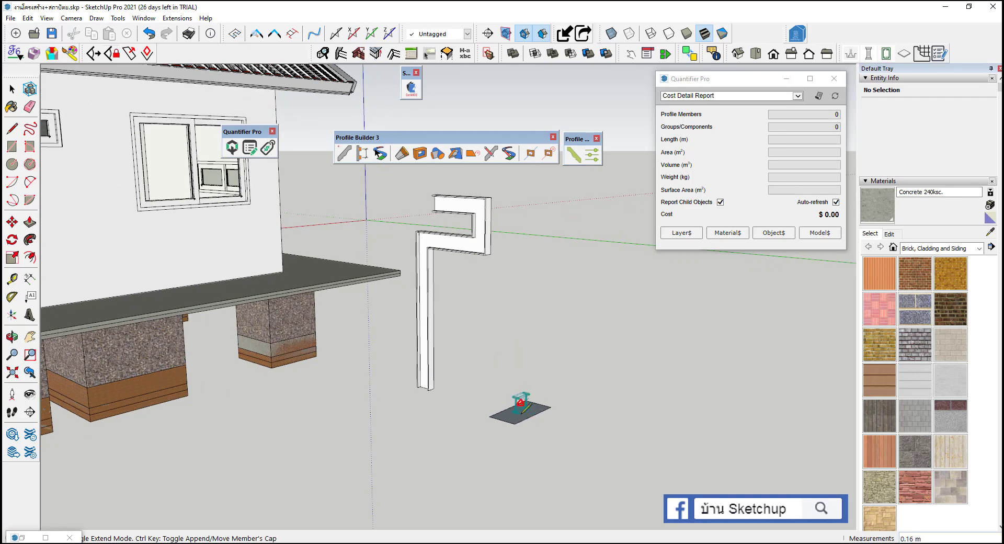
pyautogui.press('Escape')
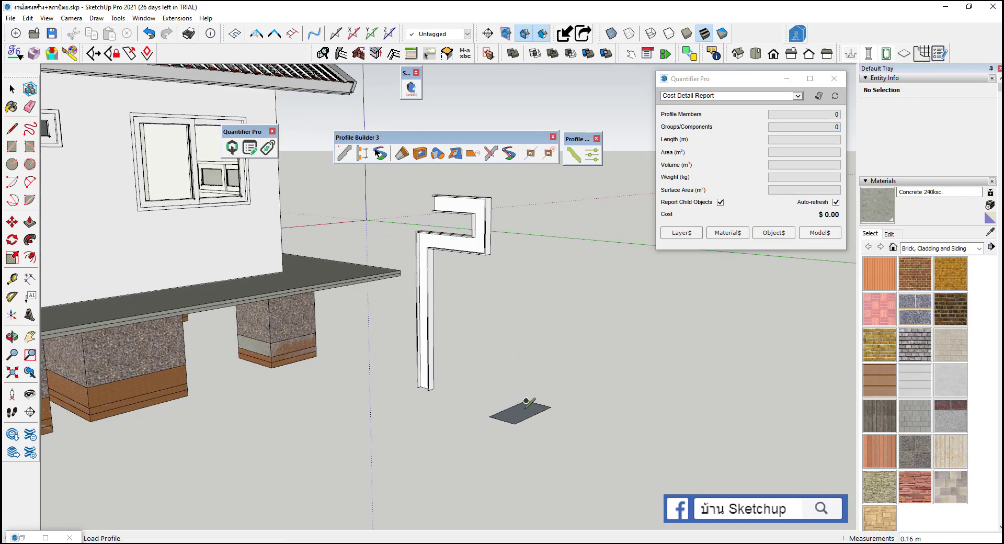
pyautogui.moveTo(526, 401); pyautogui.dragTo(586, 409, button='middle')
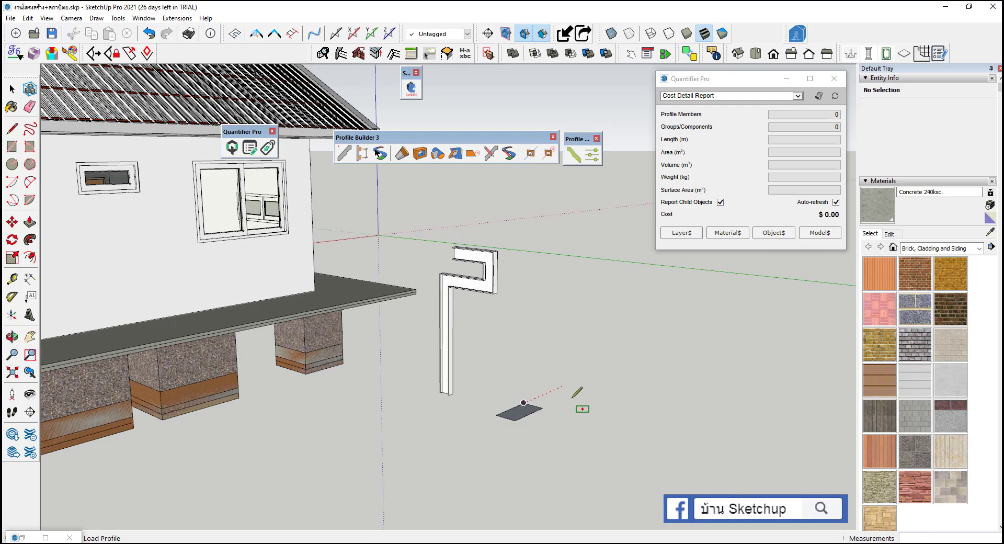
# Draw a second bent profile member with a post, horizontal run and rise, then zoom out.
pyautogui.click(568, 387)
pyautogui.click(570, 329)
pyautogui.click(645, 320)
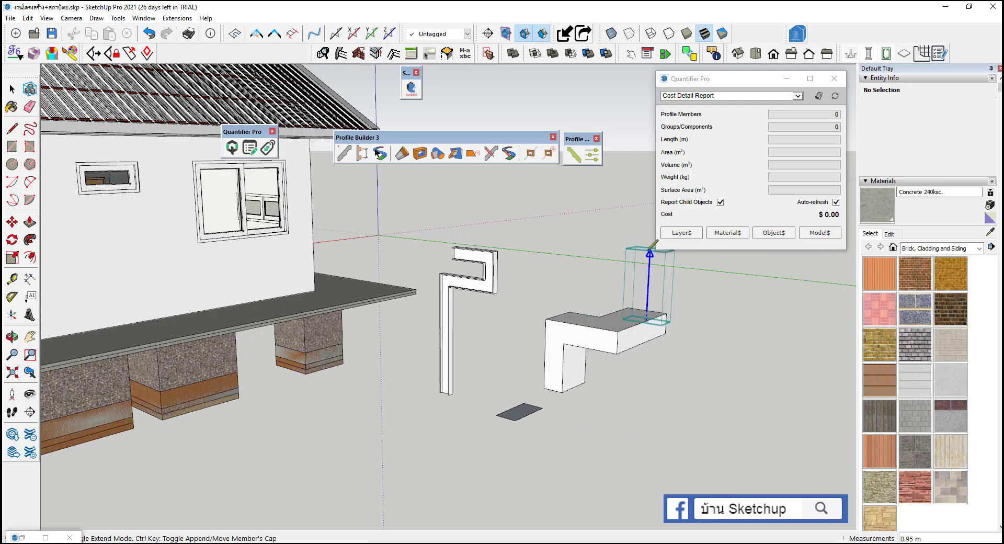
pyautogui.click(644, 246)
pyautogui.press('space')
pyautogui.moveTo(576, 313); pyautogui.dragTo(520, 345, button='middle')
pyautogui.scroll(-1, 517, 349)
pyautogui.scroll(-1, 516, 352)
pyautogui.scroll(-1, 525, 352)
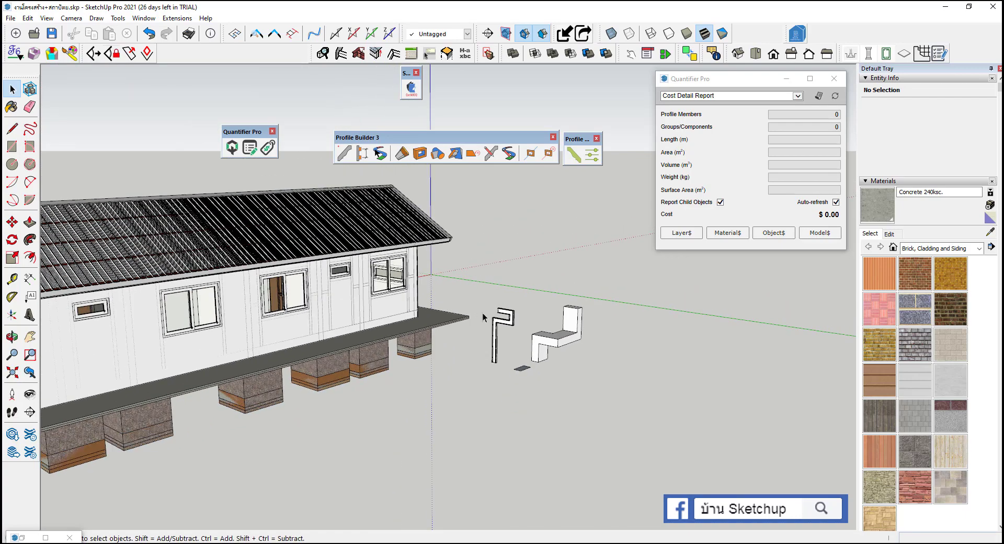
# Launch the SketchUpBimTool extension and close its stalled loading window.
pyautogui.click(411, 88)
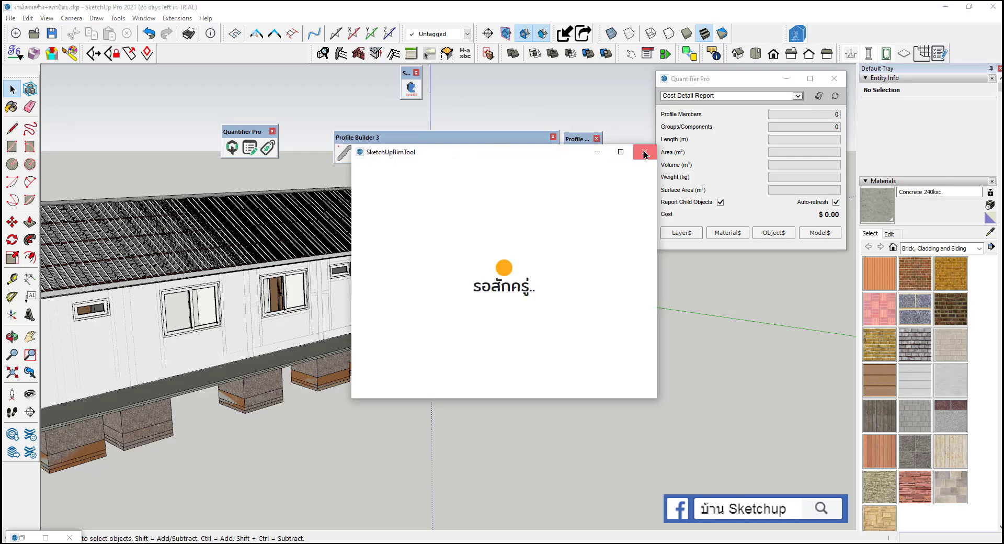
pyautogui.click(411, 89)
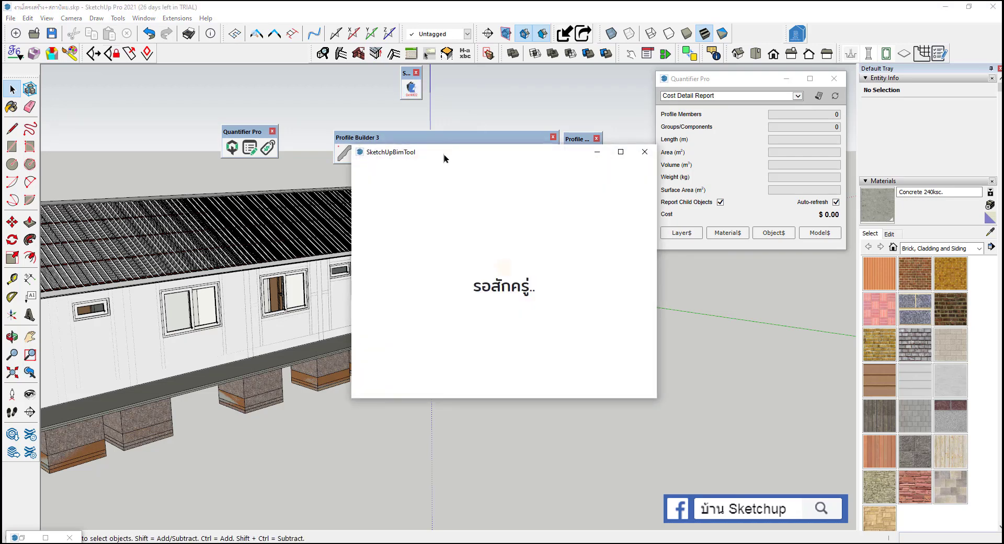
pyautogui.moveTo(444, 152); pyautogui.dragTo(702, 162)
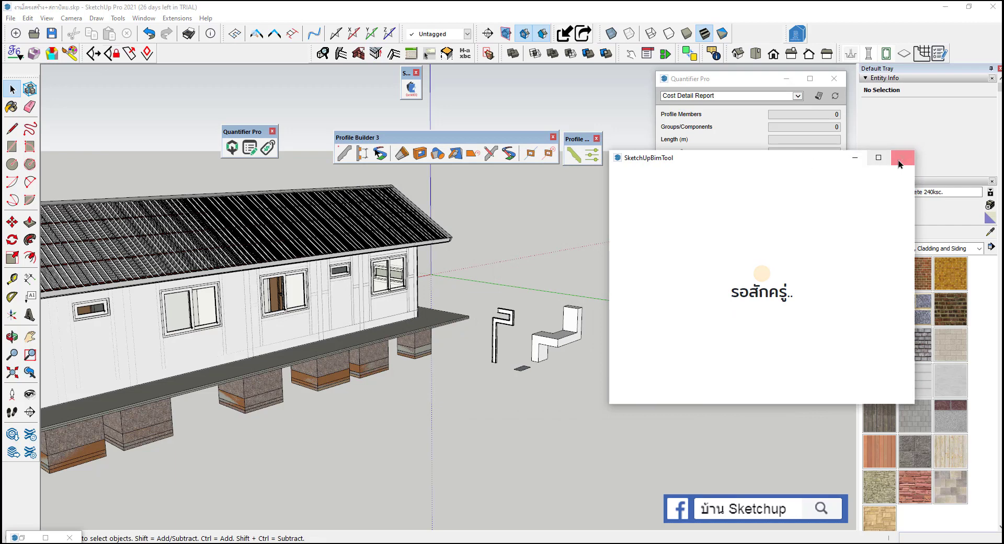
pyautogui.click(903, 157)
# Reopen SketchUpBimTool, sign in with the saved account, and move its main window aside.
pyautogui.click(411, 89)
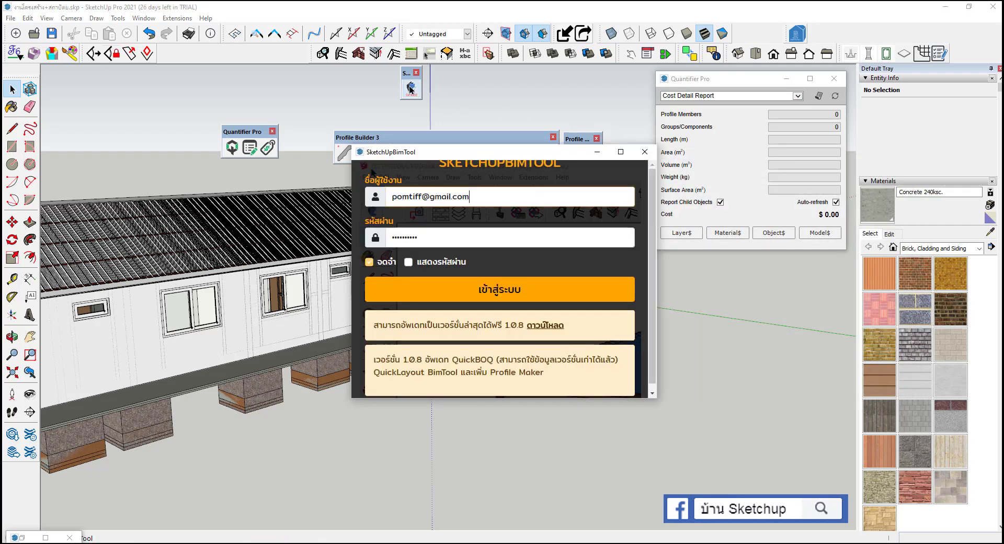
pyautogui.click(496, 294)
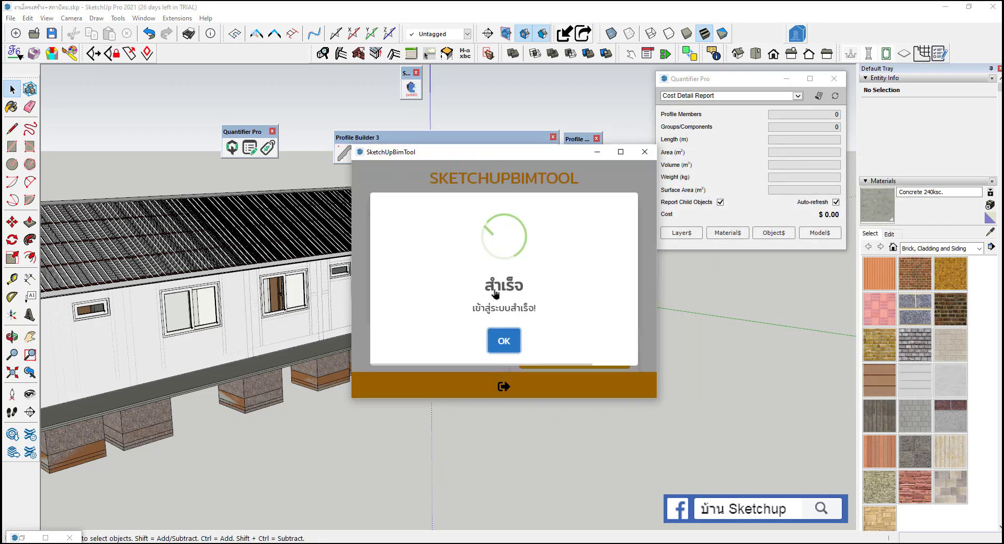
pyautogui.click(504, 341)
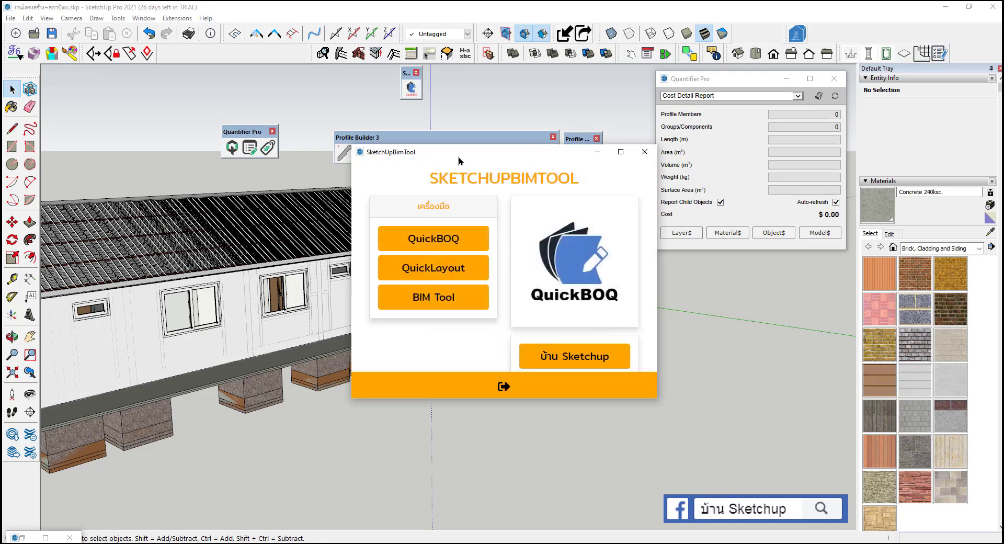
pyautogui.moveTo(460, 157); pyautogui.dragTo(714, 117)
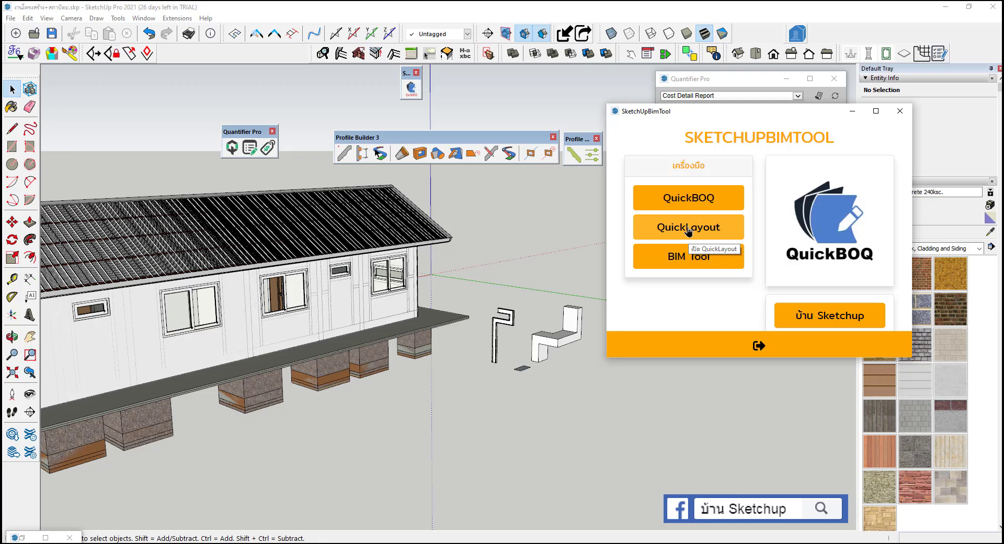
# Delete the two bent profile members beside the house and dock Profile Builder 3.
pyautogui.moveTo(467, 263); pyautogui.dragTo(594, 410)
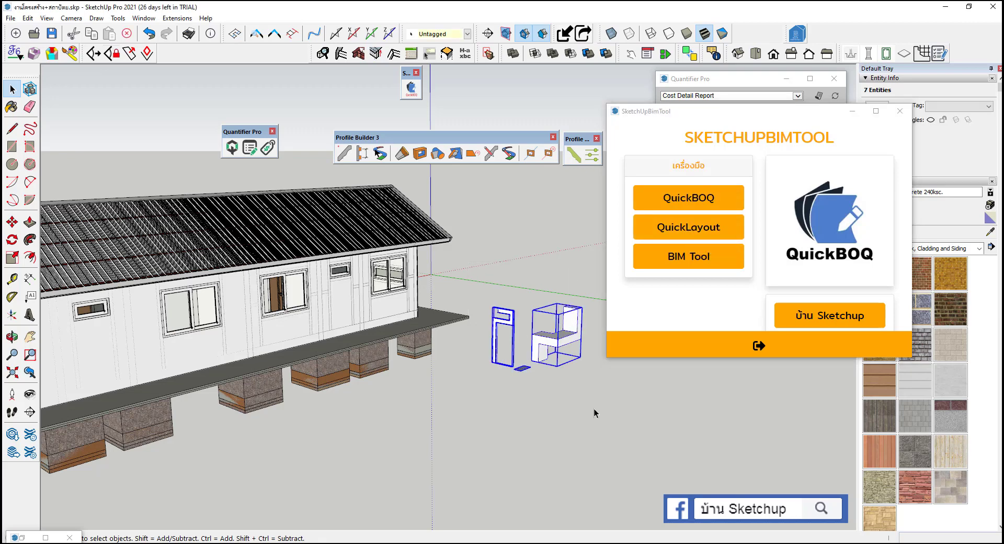
pyautogui.press('Delete')
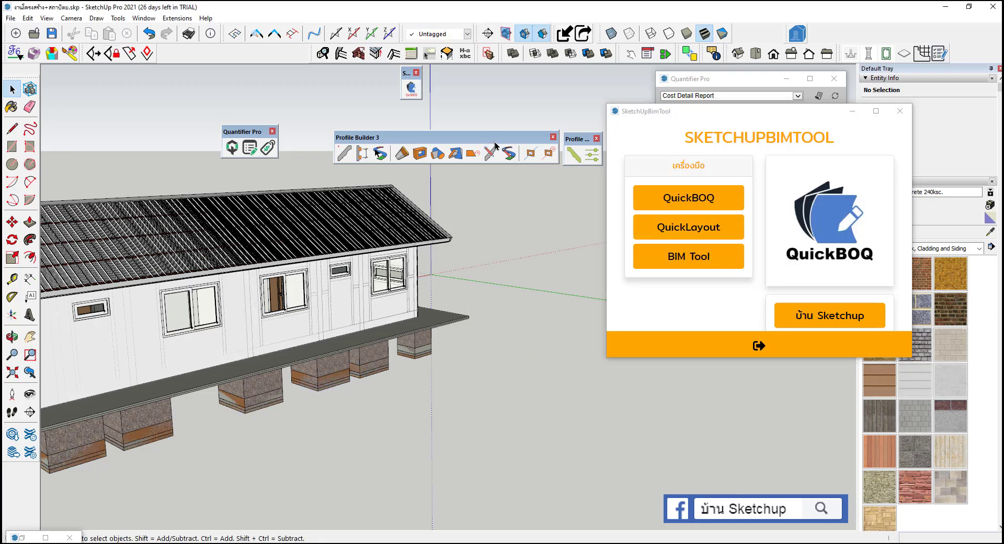
pyautogui.moveTo(495, 141); pyautogui.dragTo(309, 58)
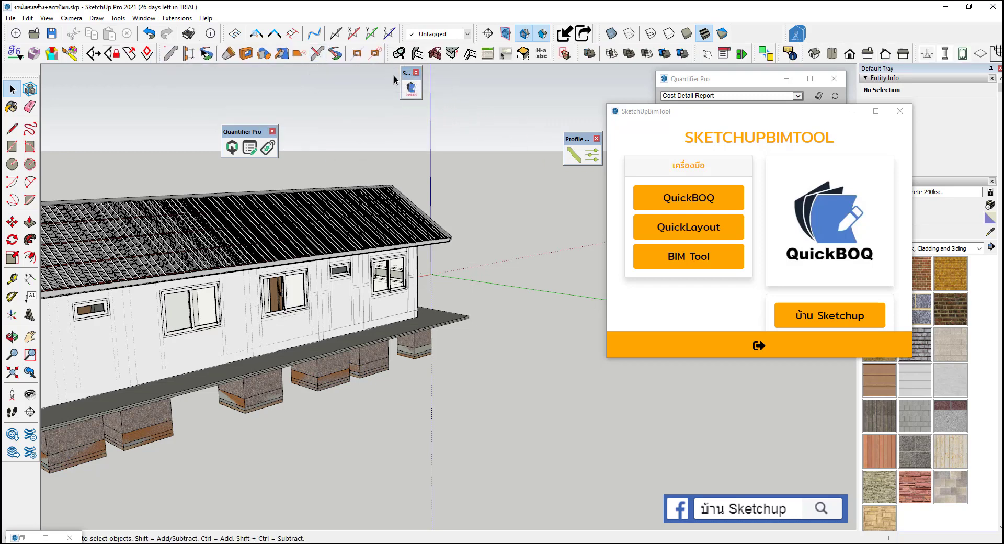
# Line up the small floating extension and profile tool palettes side by side.
pyautogui.moveTo(407, 68); pyautogui.dragTo(457, 98)
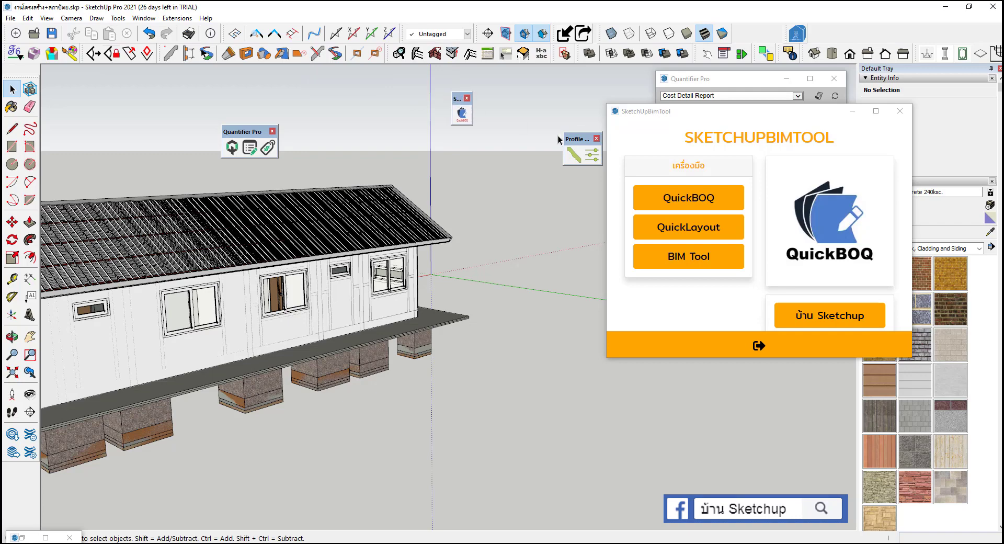
pyautogui.moveTo(567, 139); pyautogui.dragTo(493, 99)
pyautogui.moveTo(368, 178); pyautogui.dragTo(414, 235, button='middle')
pyautogui.scroll(-3, 413, 235)
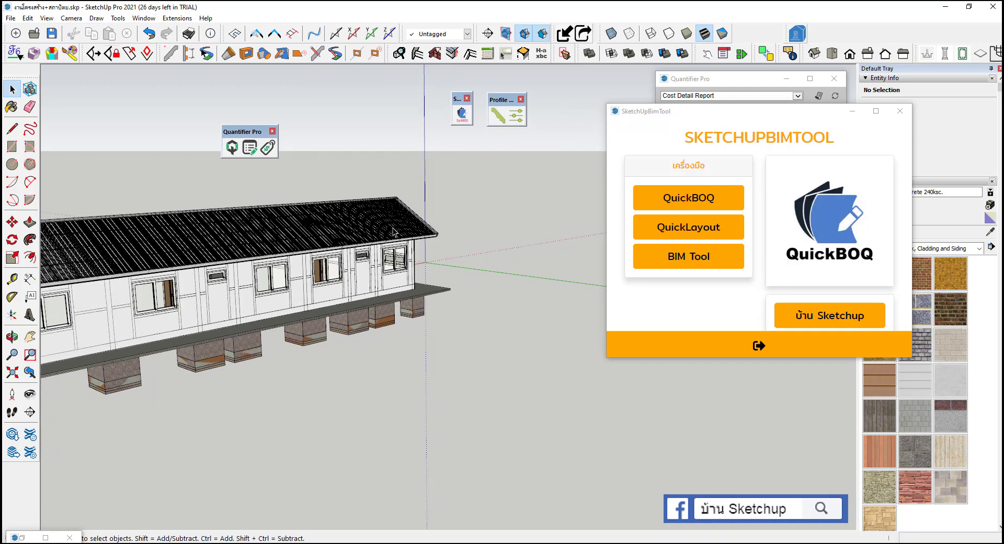
pyautogui.scroll(-3, 413, 236)
pyautogui.scroll(-3, 414, 235)
pyautogui.scroll(1, 238, 154)
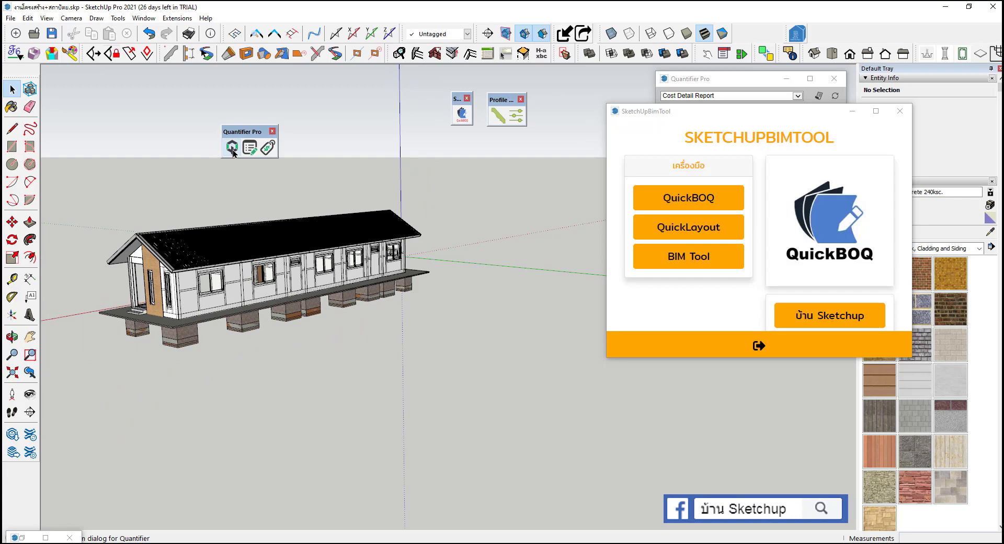
pyautogui.click(233, 150)
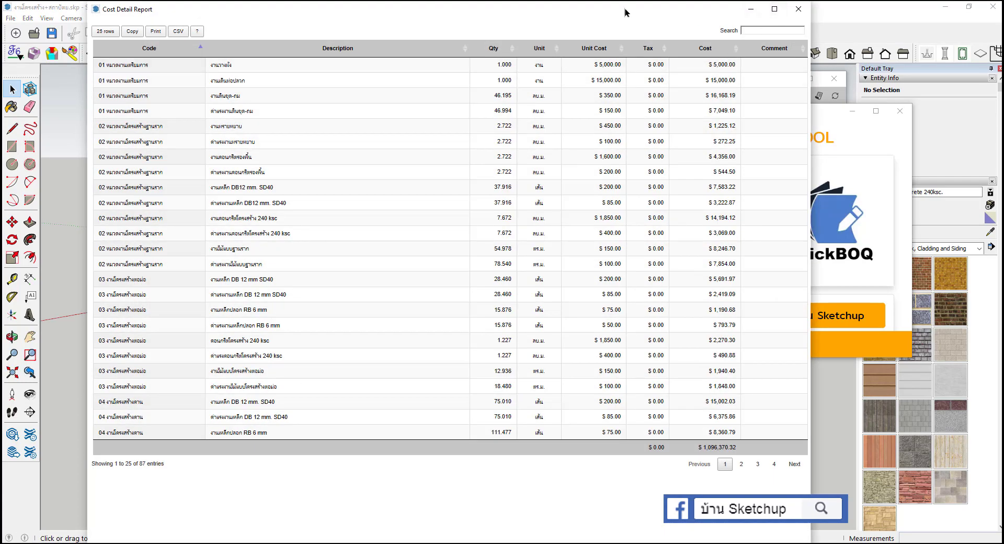
pyautogui.click(774, 9)
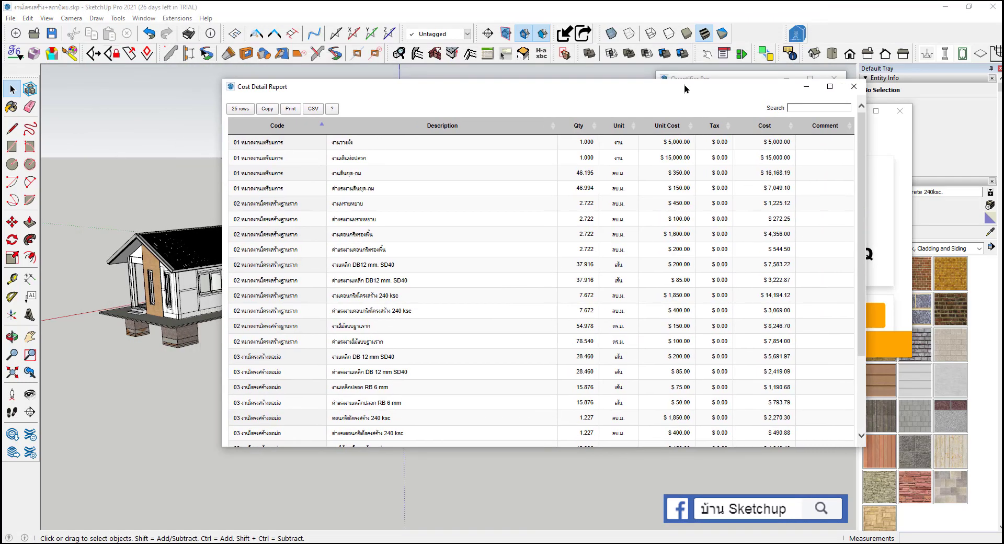
pyautogui.moveTo(896, 427); pyautogui.dragTo(961, 523)
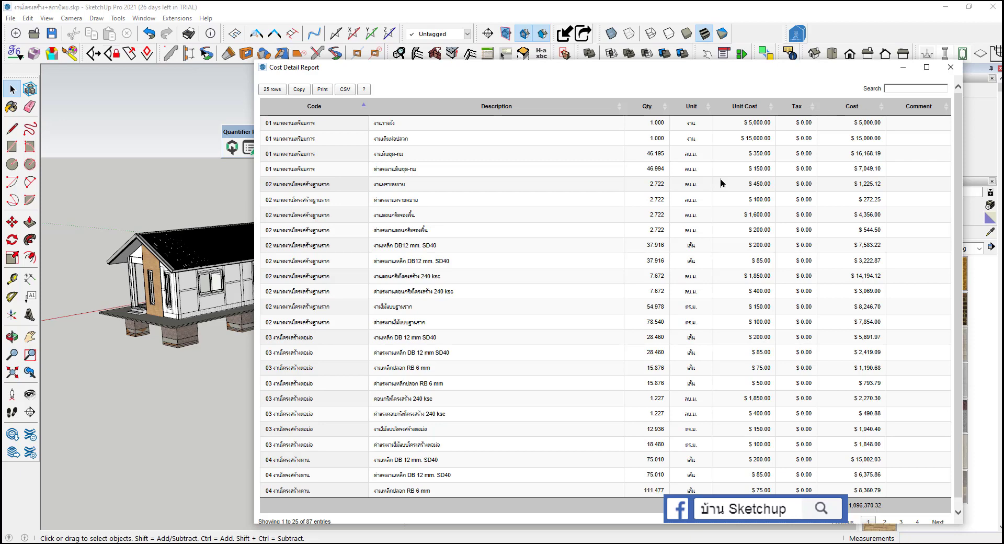
pyautogui.scroll(-1, 742, 230)
pyautogui.scroll(1, 774, 246)
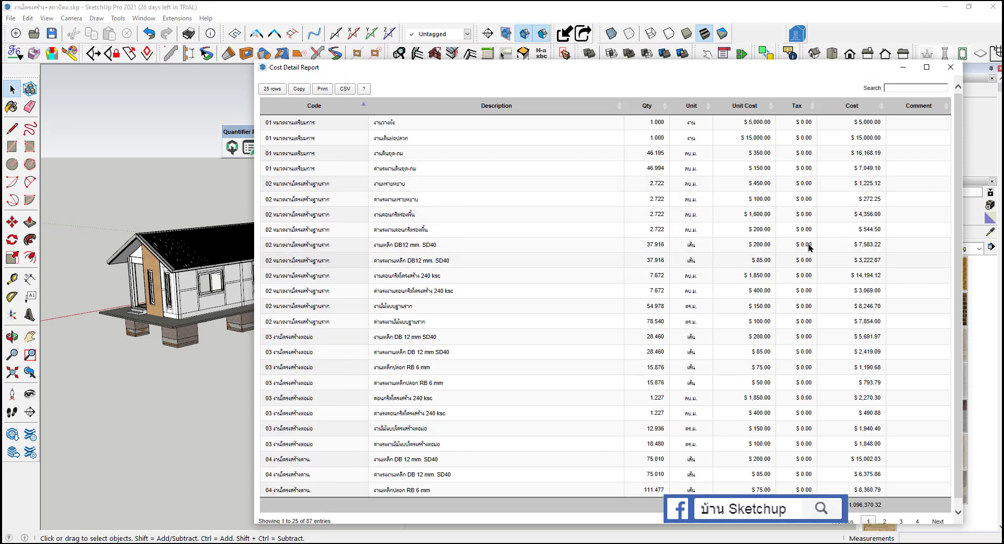
pyautogui.moveTo(962, 324); pyautogui.dragTo(816, 343)
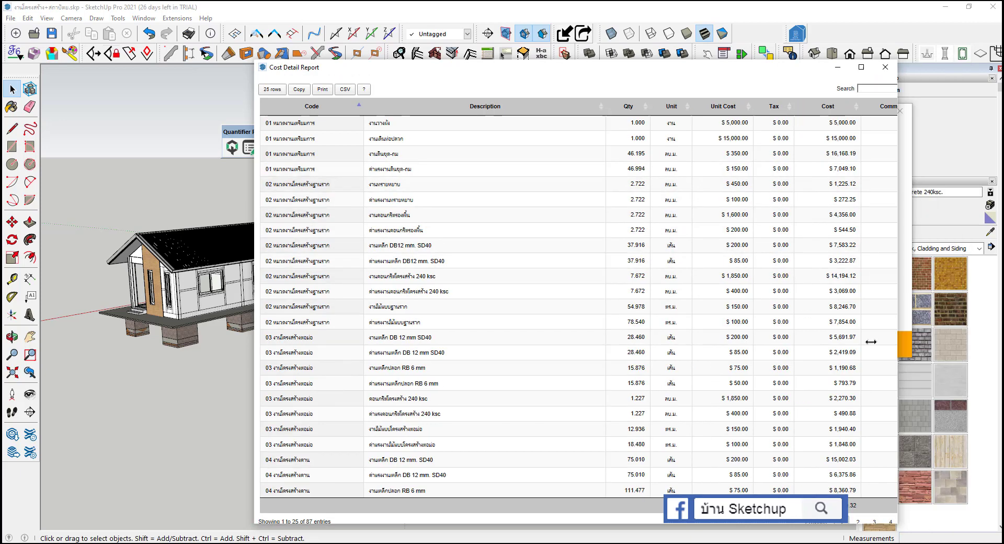
pyautogui.moveTo(536, 67)
pyautogui.mouseDown()
pyautogui.moveTo(638, 237)
pyautogui.moveTo(597, 248)
pyautogui.mouseUp()
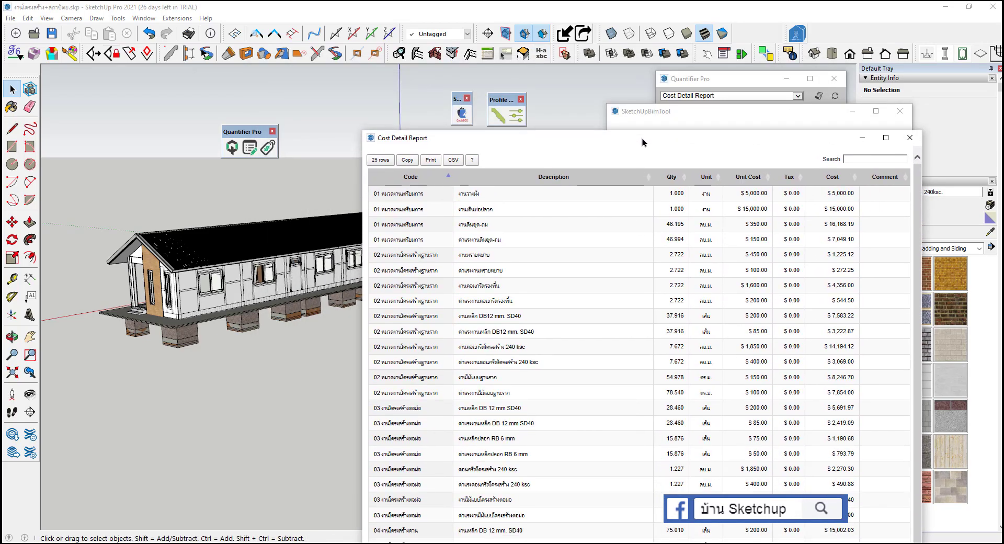
pyautogui.click(863, 247)
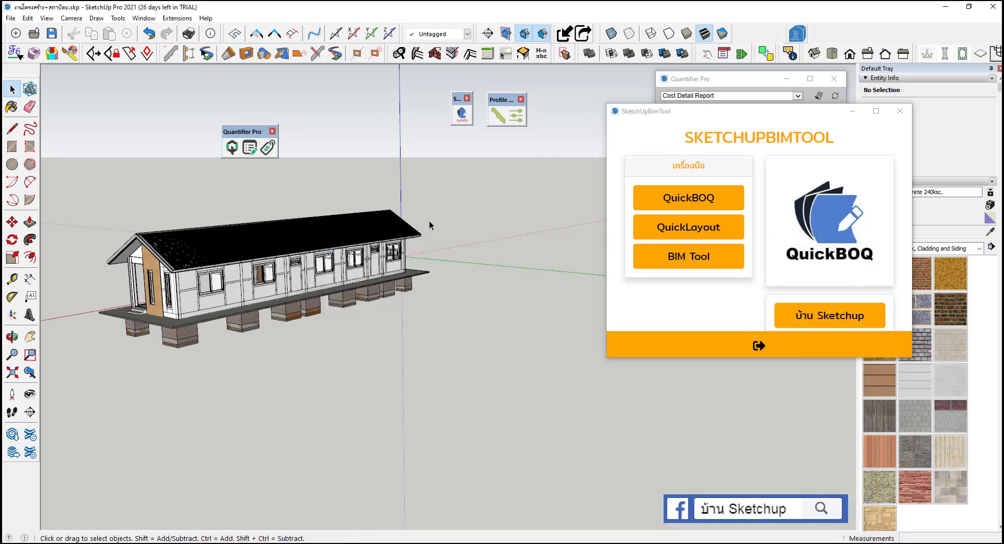
pyautogui.scroll(2, 182, 182)
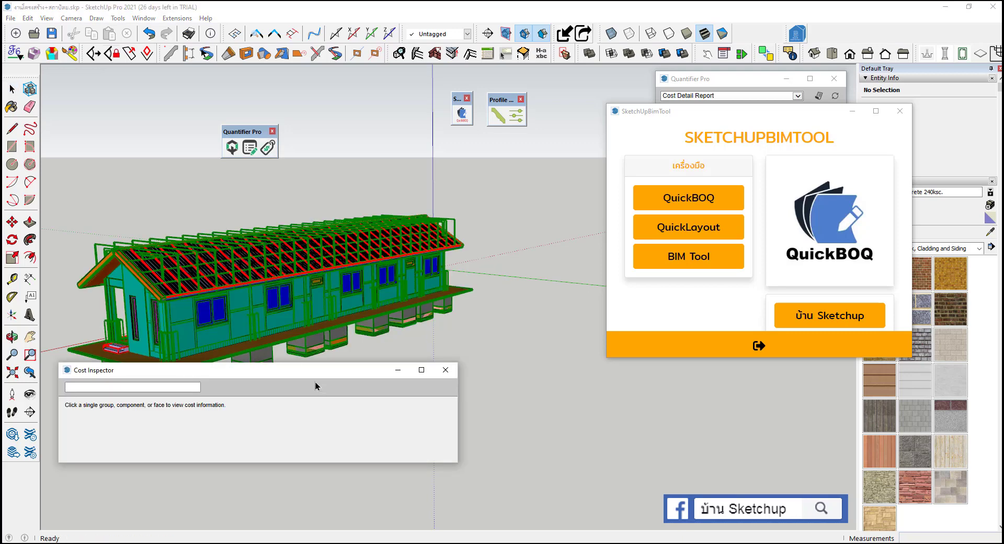
pyautogui.scroll(-1, 459, 469)
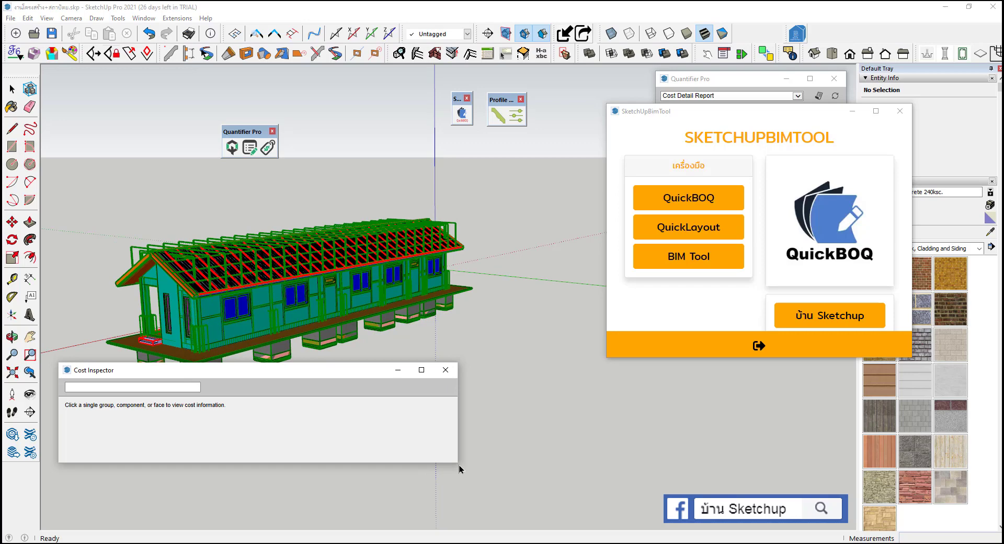
pyautogui.click(446, 370)
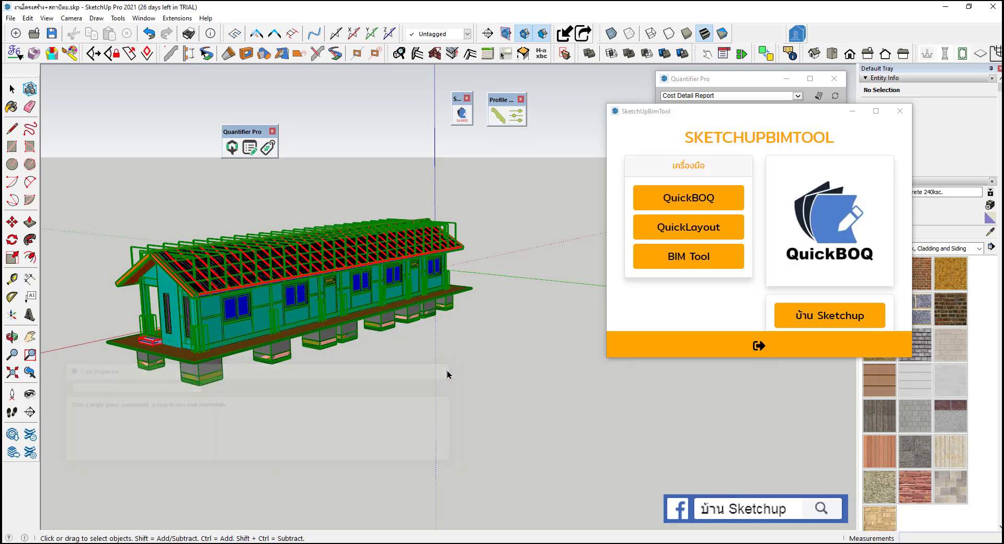
pyautogui.moveTo(508, 188); pyautogui.dragTo(99, 445)
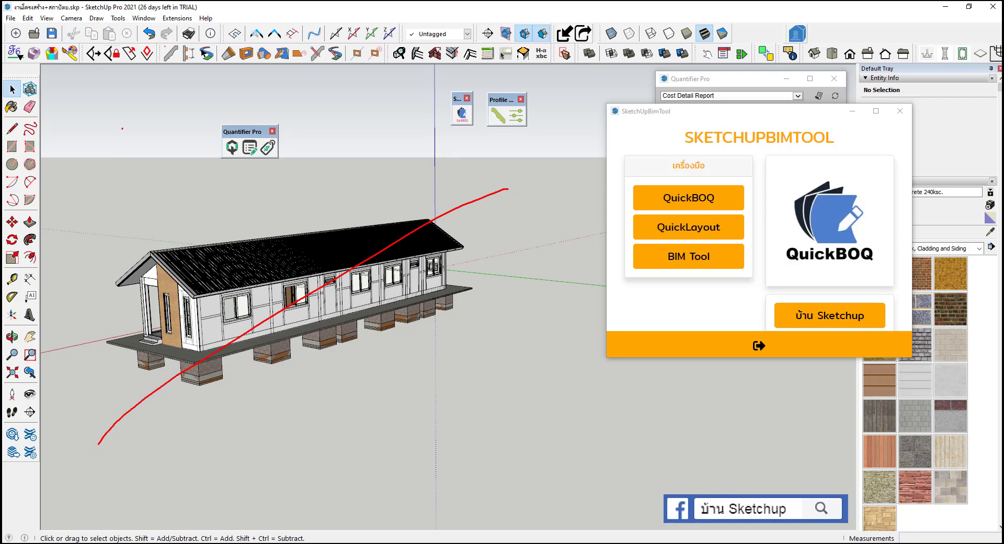
pyautogui.moveTo(123, 129); pyautogui.dragTo(460, 425)
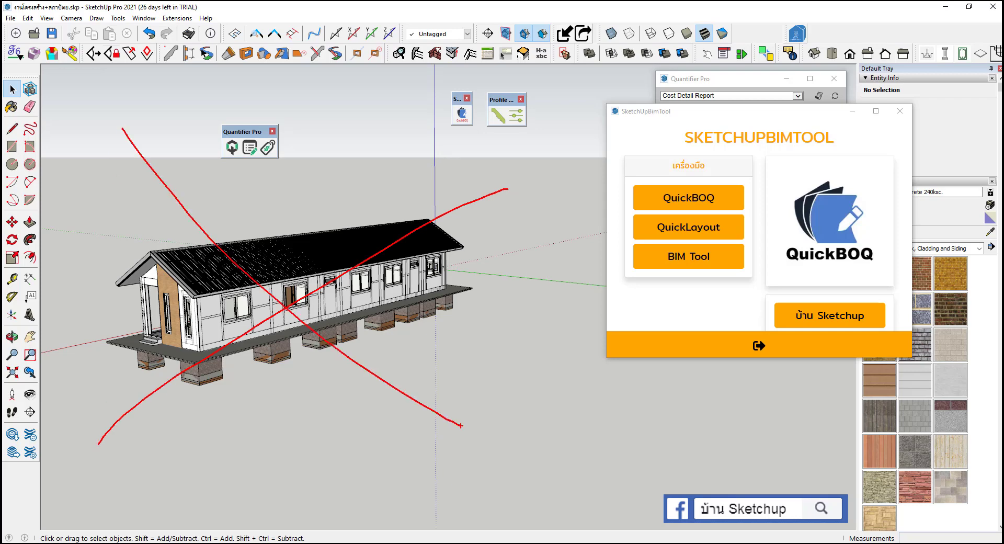
pyautogui.press('Escape')
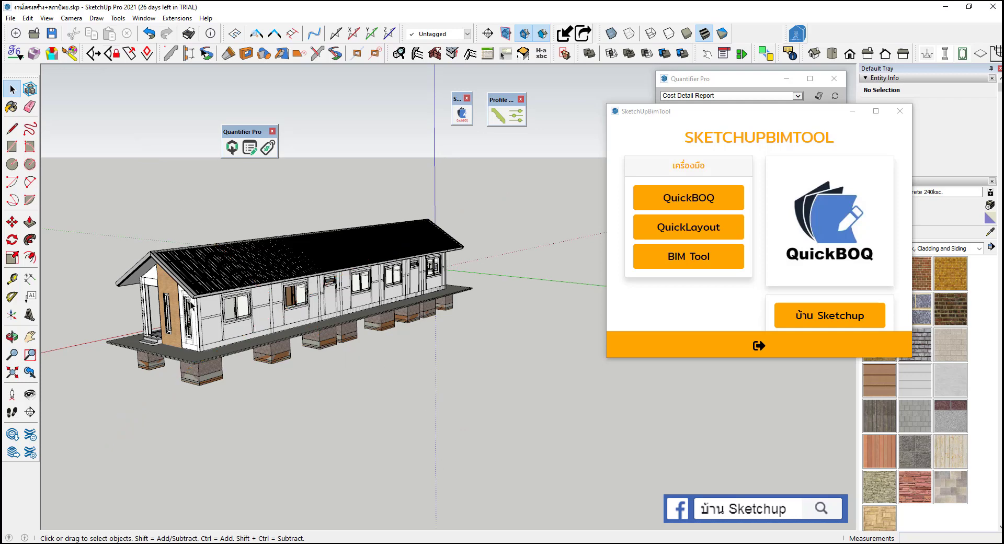
pyautogui.moveTo(192, 306); pyautogui.dragTo(233, 272, button='middle')
# Zoom in on the house in the Cost Inspector's colour-coded view, then switch to EASY BIM EASY BOQ.skp.
pyautogui.click(267, 151)
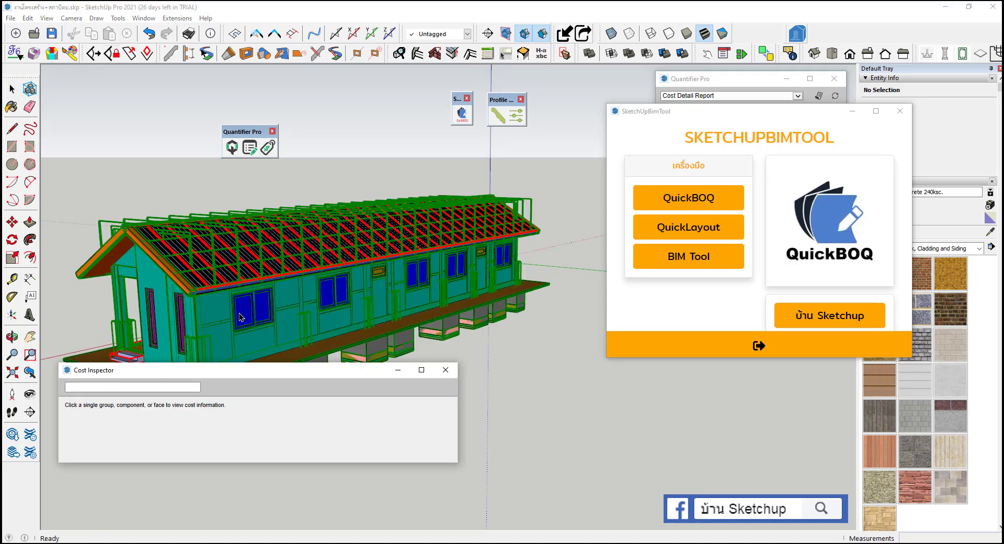
pyautogui.scroll(1, 239, 317)
pyautogui.scroll(1, 240, 317)
pyautogui.scroll(1, 240, 317)
pyautogui.scroll(1, 240, 317)
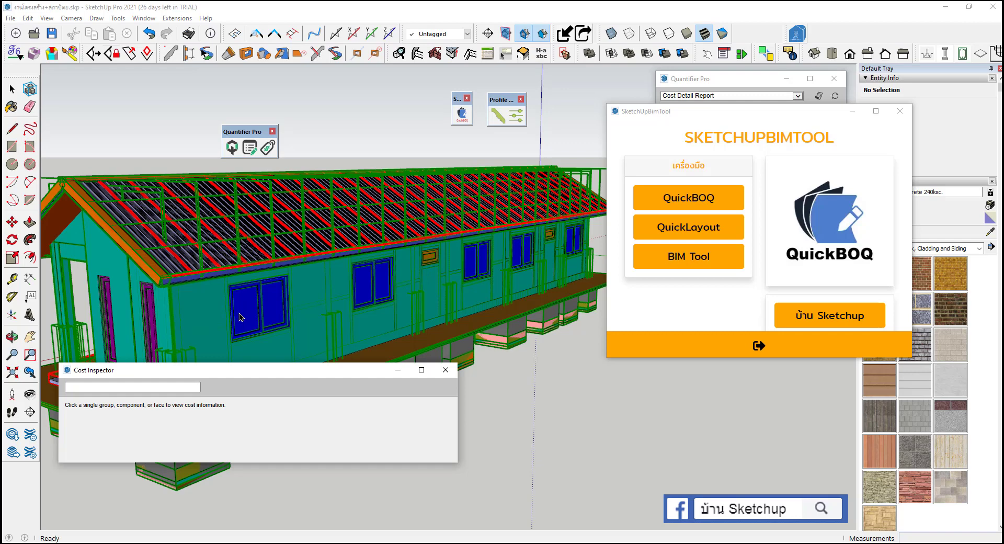
pyautogui.click(529, 418)
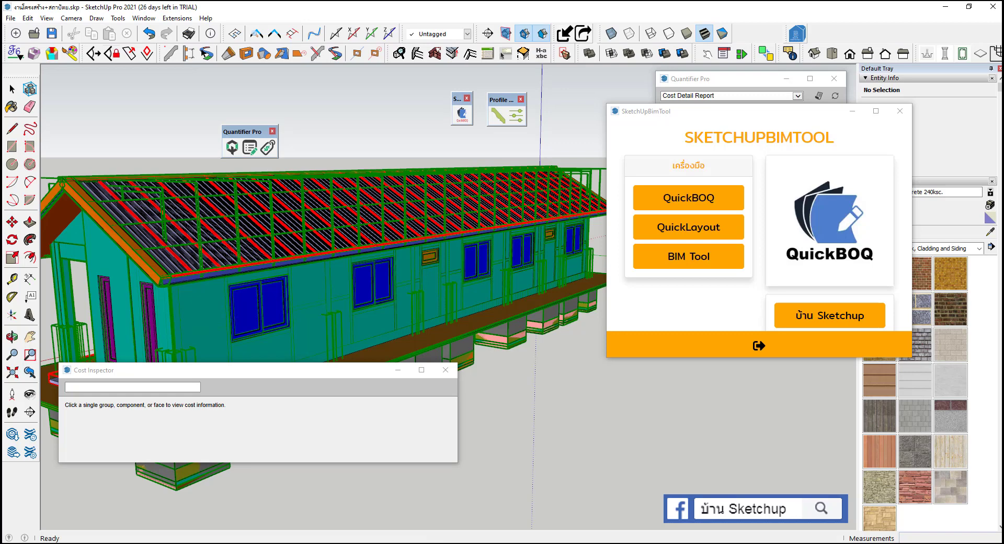
pyautogui.click(343, 505)
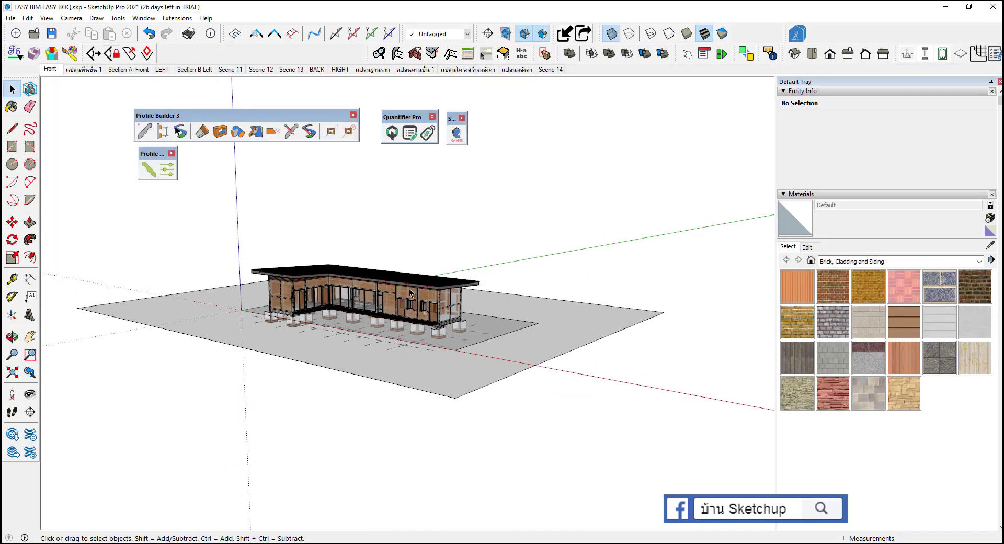
# Log in to SketchUpBimTool with the account e-mail and password, ticking remember me.
pyautogui.click(454, 136)
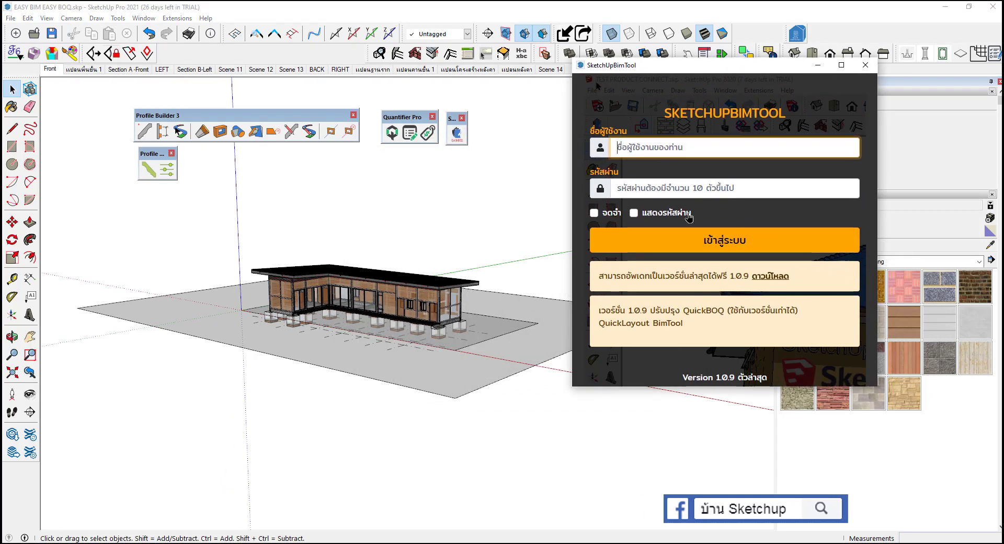
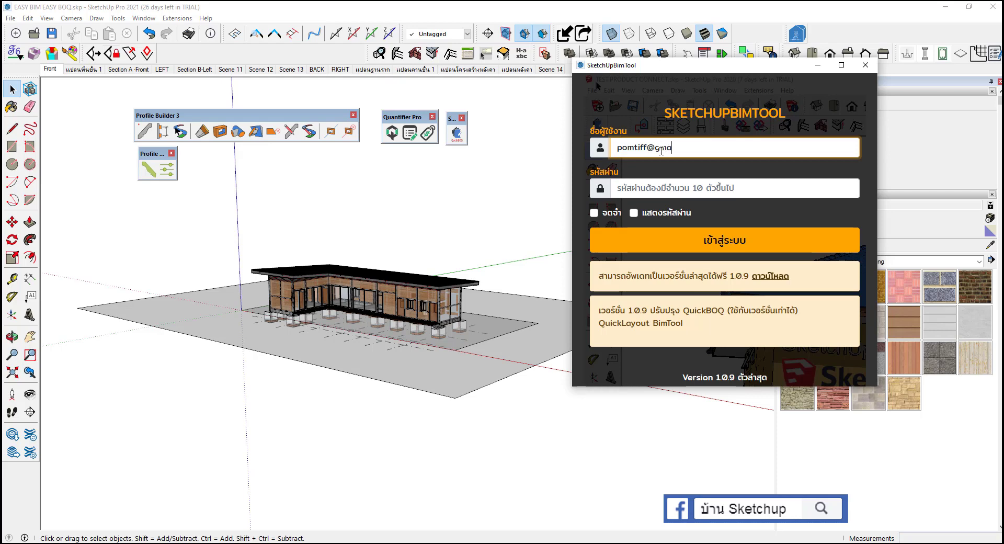
pyautogui.click(694, 186)
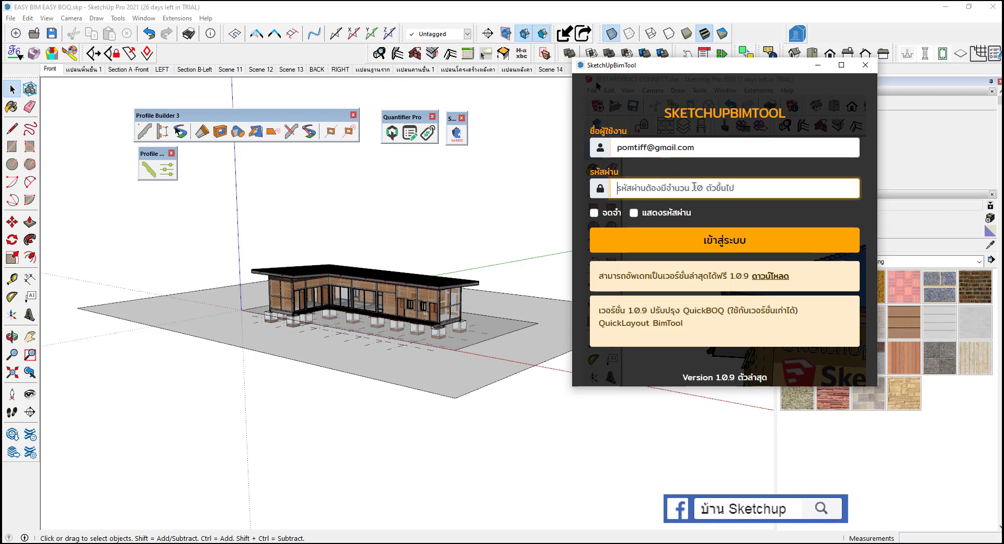
pyautogui.write('••••••')
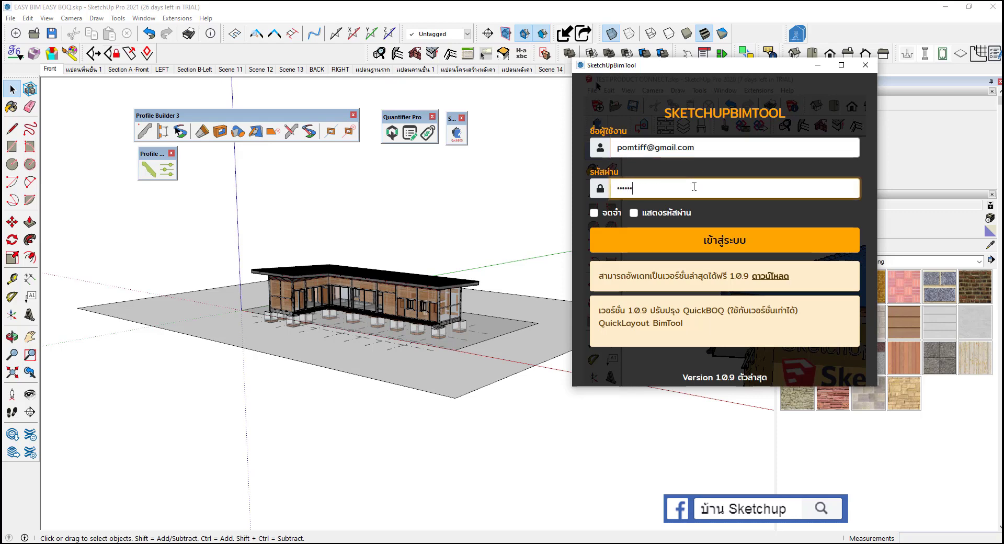
pyautogui.press('BackSpace')
pyautogui.press('BackSpace')
pyautogui.press('BackSpace')
pyautogui.press('BackSpace')
pyautogui.press('BackSpace')
pyautogui.press('BackSpace')
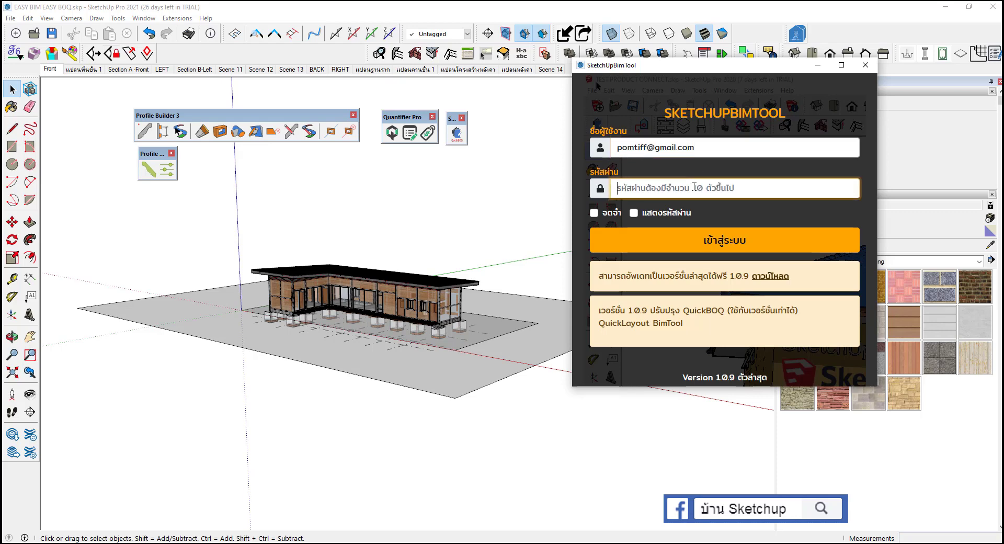
pyautogui.write('•••••••••')
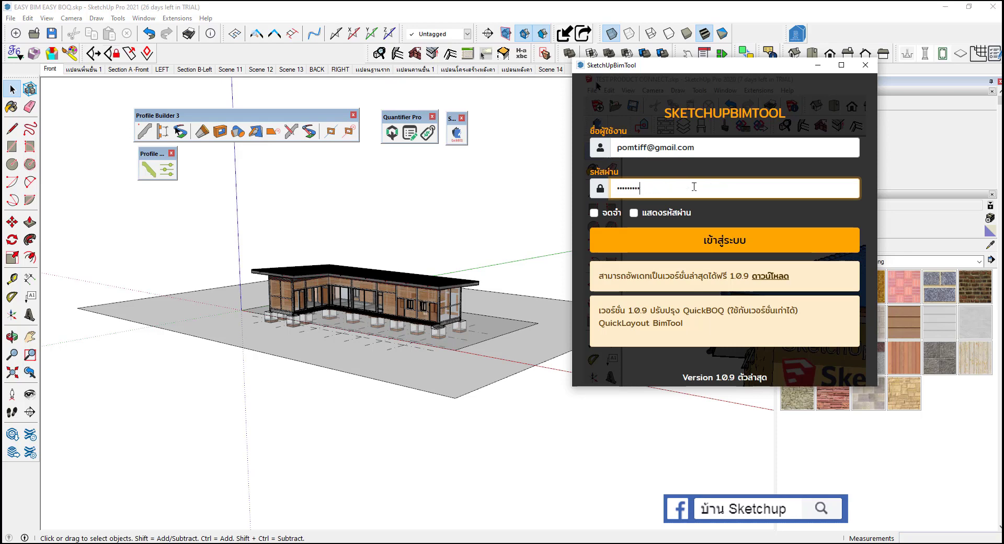
pyautogui.write('•')
pyautogui.click(594, 213)
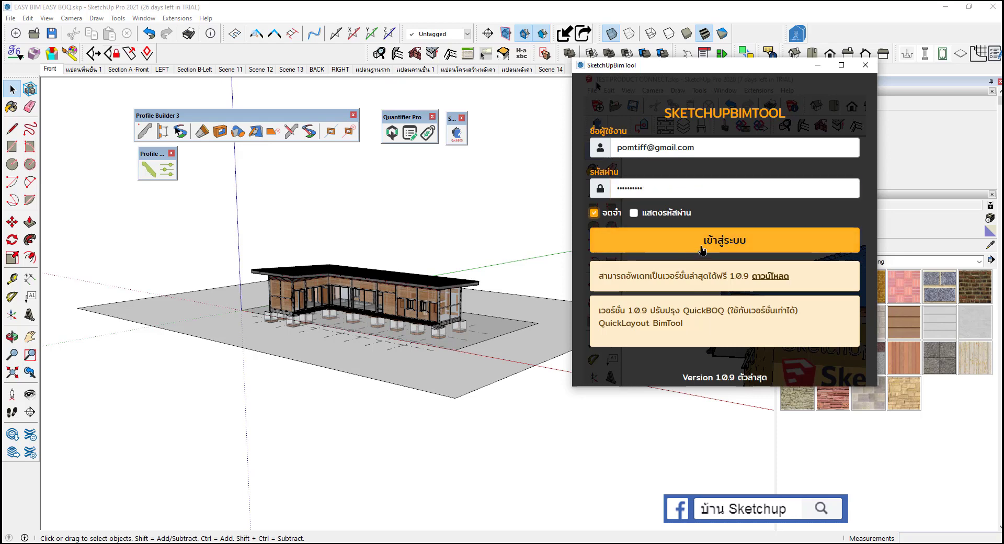
pyautogui.click(708, 242)
# Open QuickBOQ in a widened window and show its Document Presentation, totalling 1,231,842.
pyautogui.click(726, 292)
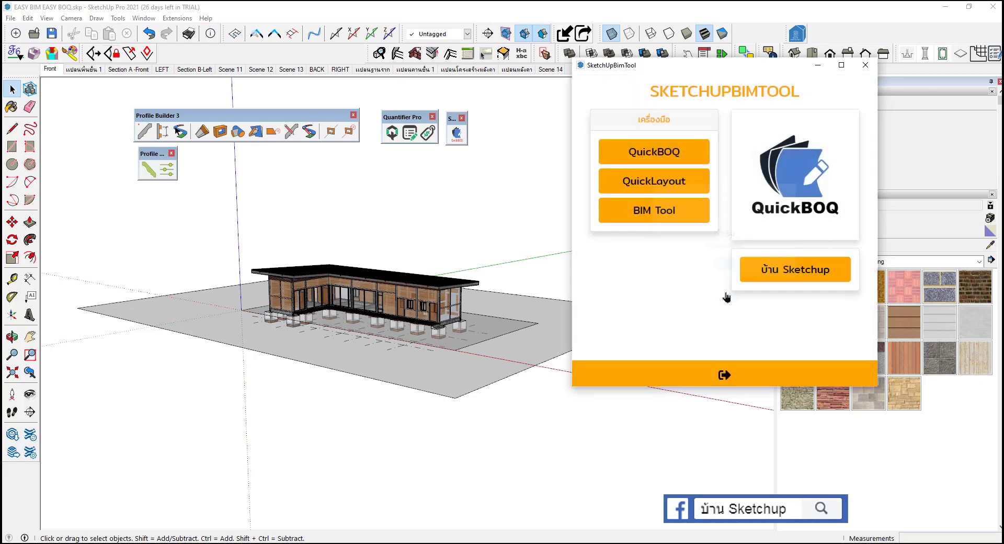
pyautogui.click(671, 158)
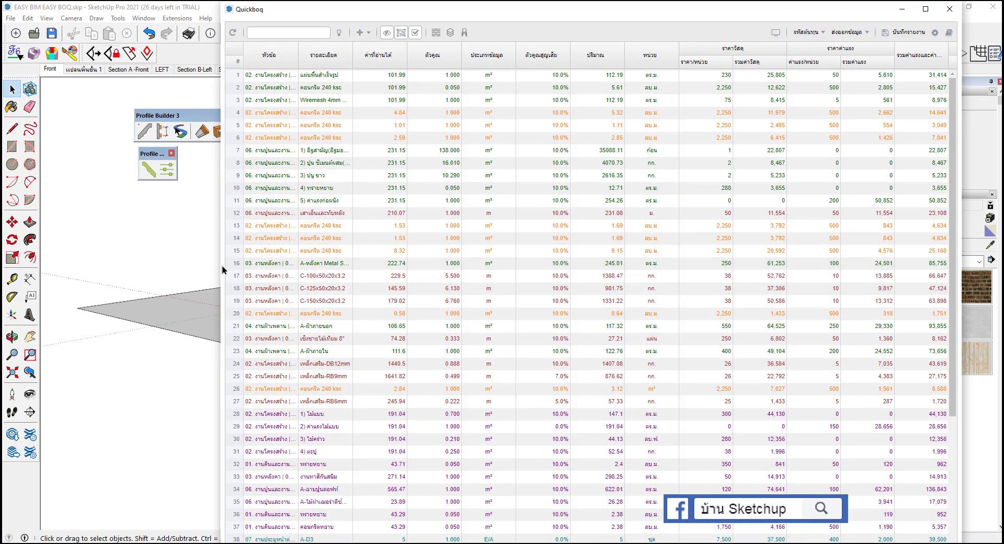
pyautogui.moveTo(218, 270); pyautogui.dragTo(114, 272)
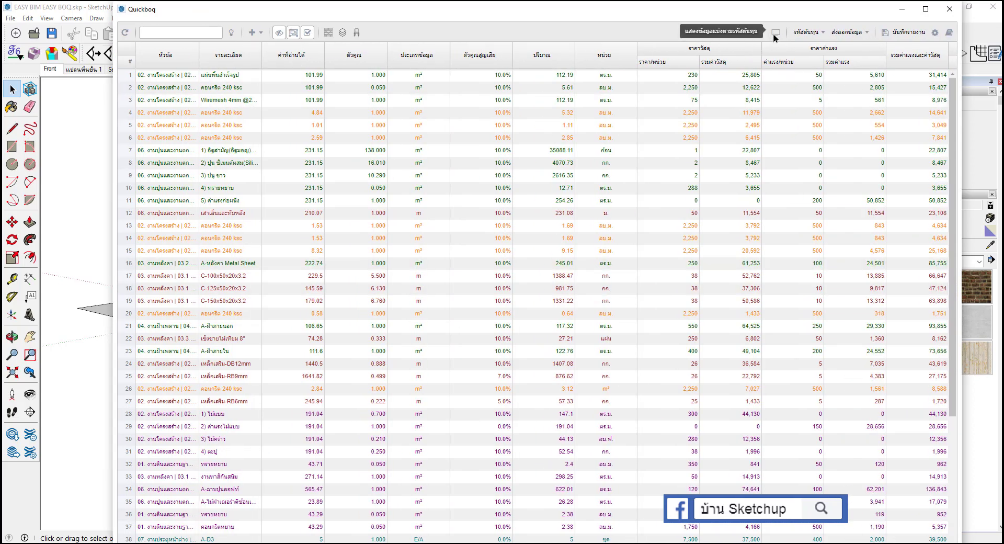
pyautogui.click(775, 35)
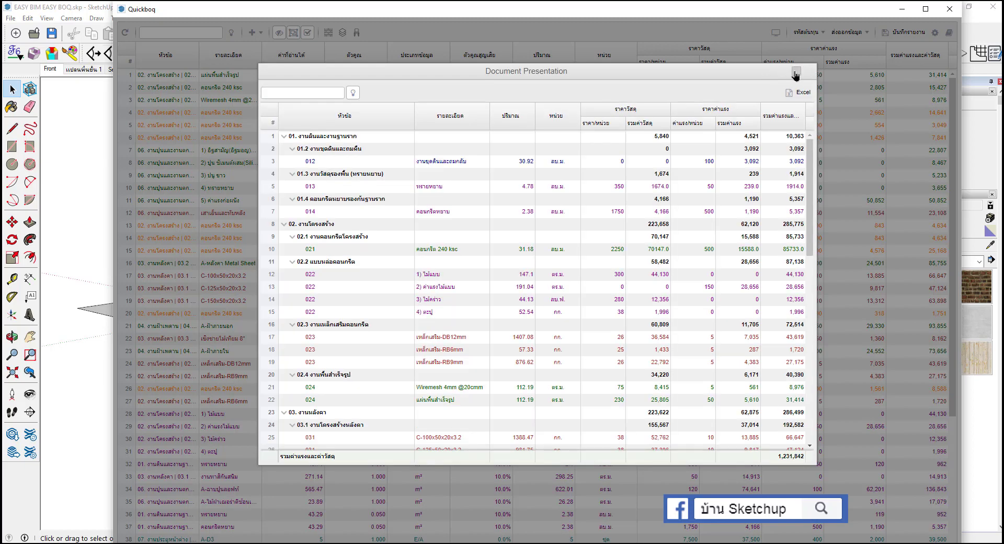
# Maximize Document Presentation, narrow its eight columns, then drag it right to reveal the model.
pyautogui.click(804, 75)
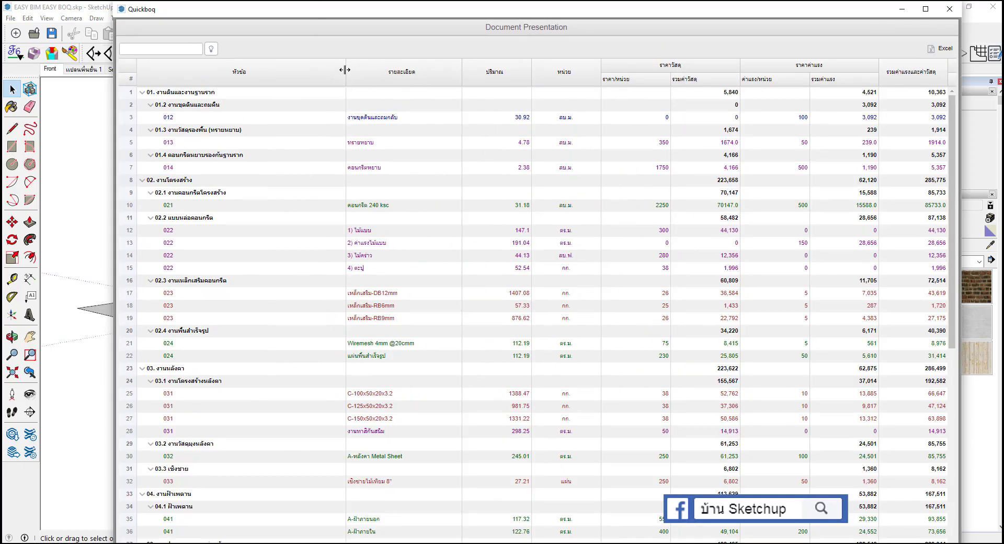
pyautogui.moveTo(345, 72); pyautogui.dragTo(269, 74)
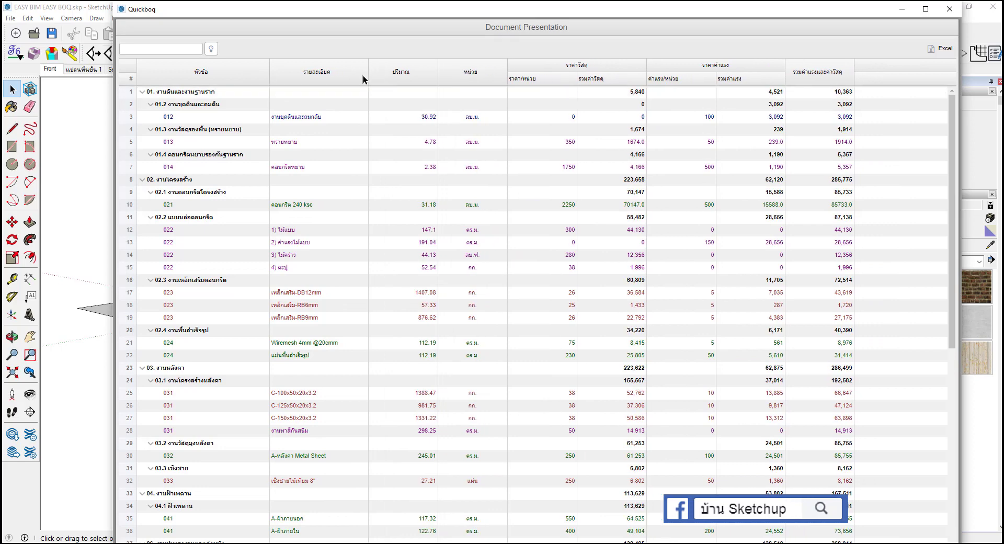
pyautogui.moveTo(384, 67); pyautogui.dragTo(346, 73)
pyautogui.moveTo(417, 75); pyautogui.dragTo(391, 75)
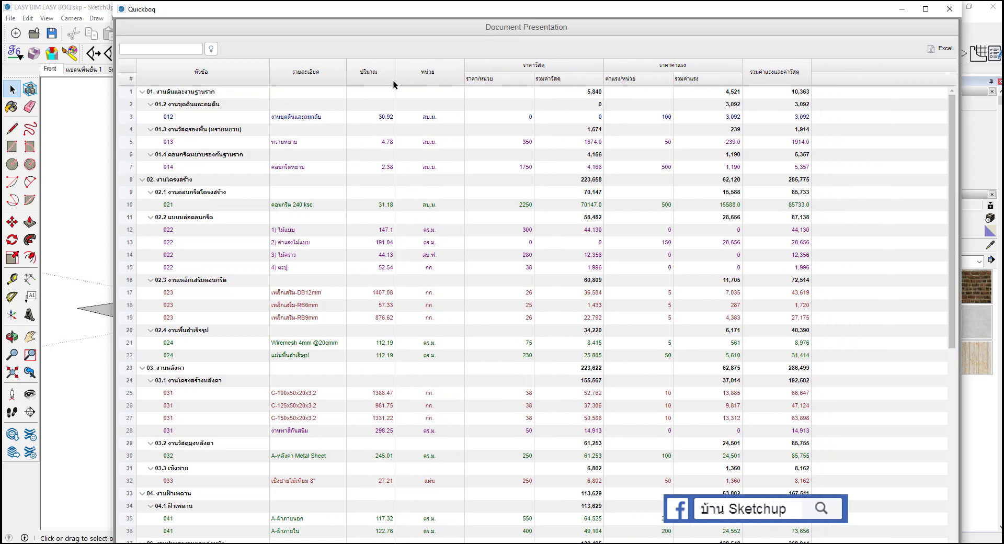
pyautogui.moveTo(459, 73); pyautogui.dragTo(442, 76)
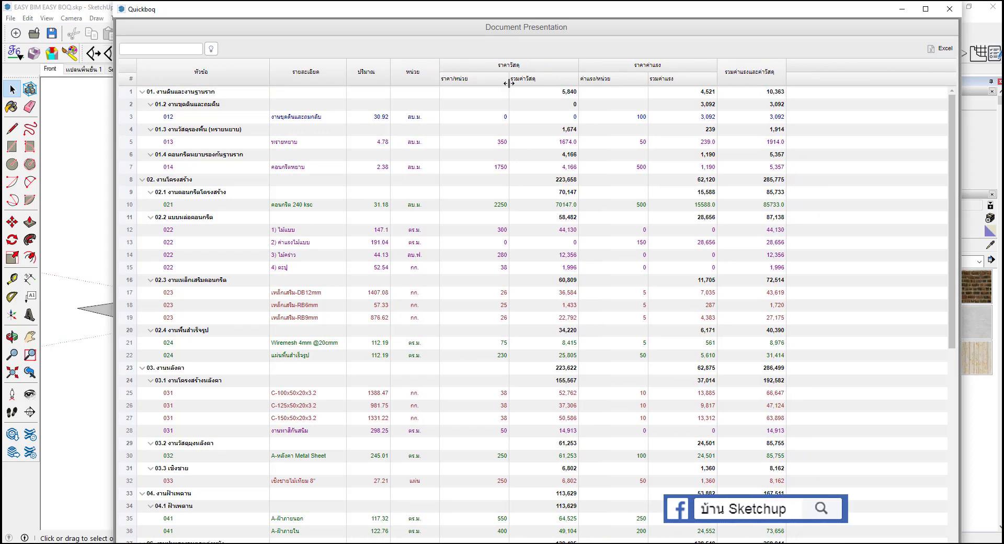
pyautogui.moveTo(509, 79); pyautogui.dragTo(485, 78)
pyautogui.moveTo(554, 78); pyautogui.dragTo(537, 79)
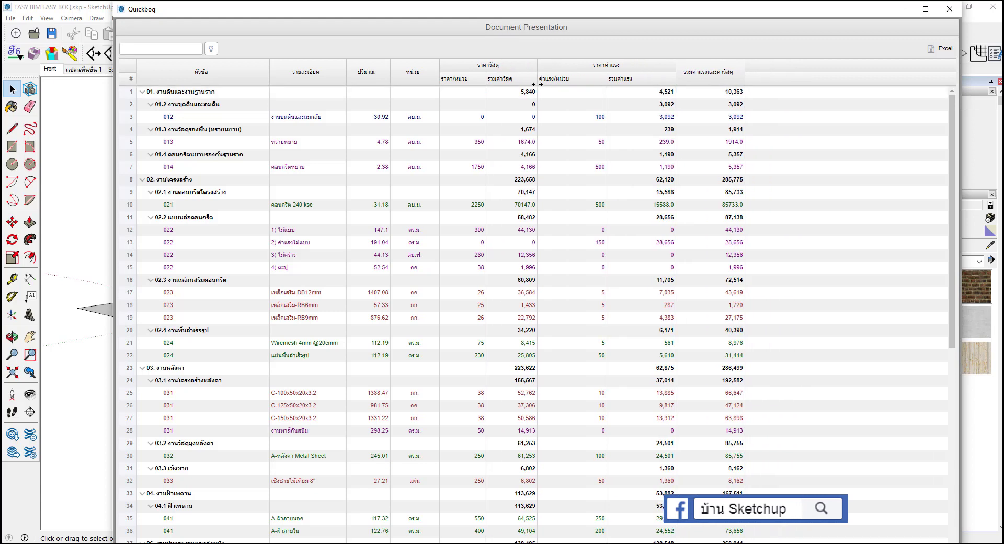
pyautogui.moveTo(607, 78); pyautogui.dragTo(586, 79)
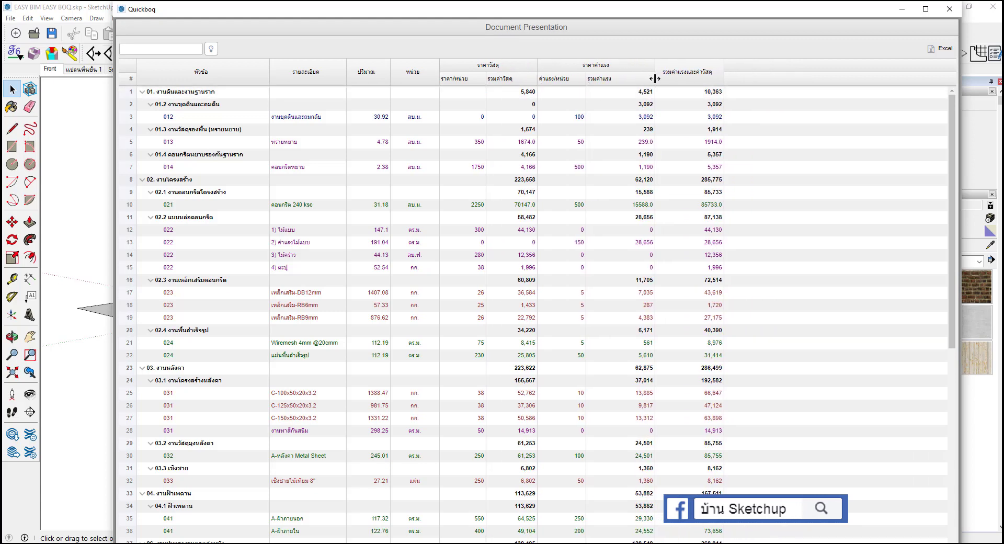
pyautogui.moveTo(654, 78); pyautogui.dragTo(639, 78)
pyautogui.moveTo(450, 12); pyautogui.dragTo(792, 47)
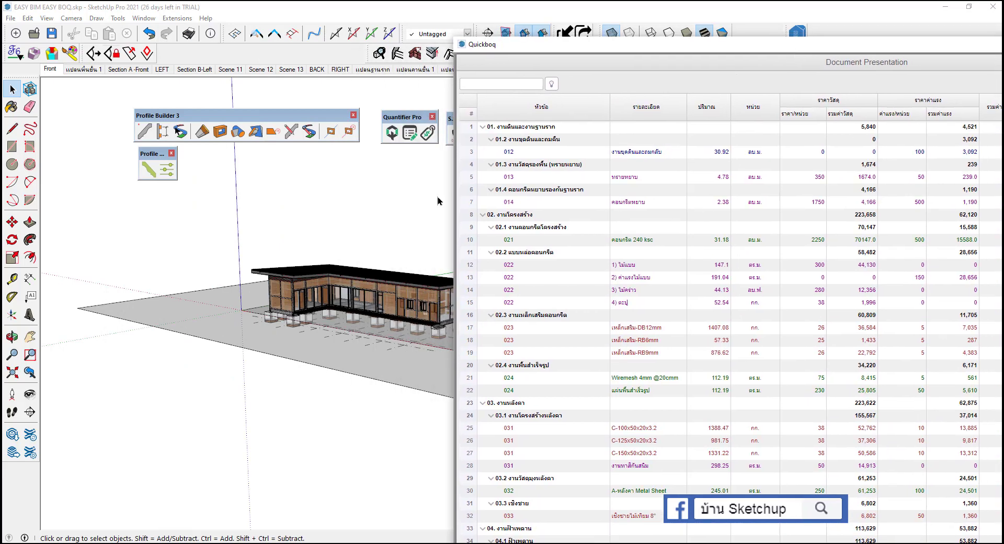
# Highlight the 01.2 footings and 02.1 concrete structure rows in the model.
pyautogui.moveTo(438, 201); pyautogui.dragTo(422, 315, button='middle')
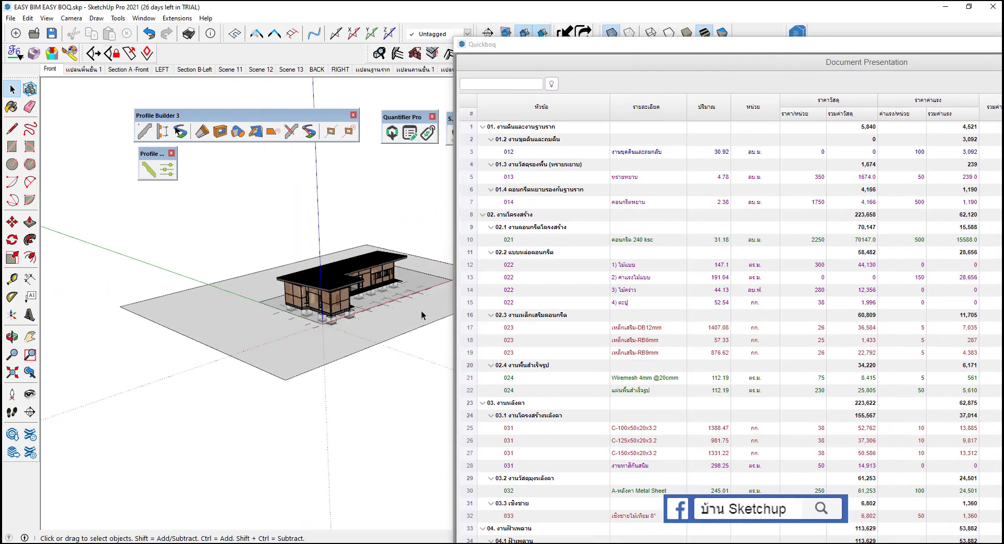
pyautogui.scroll(5, 422, 315)
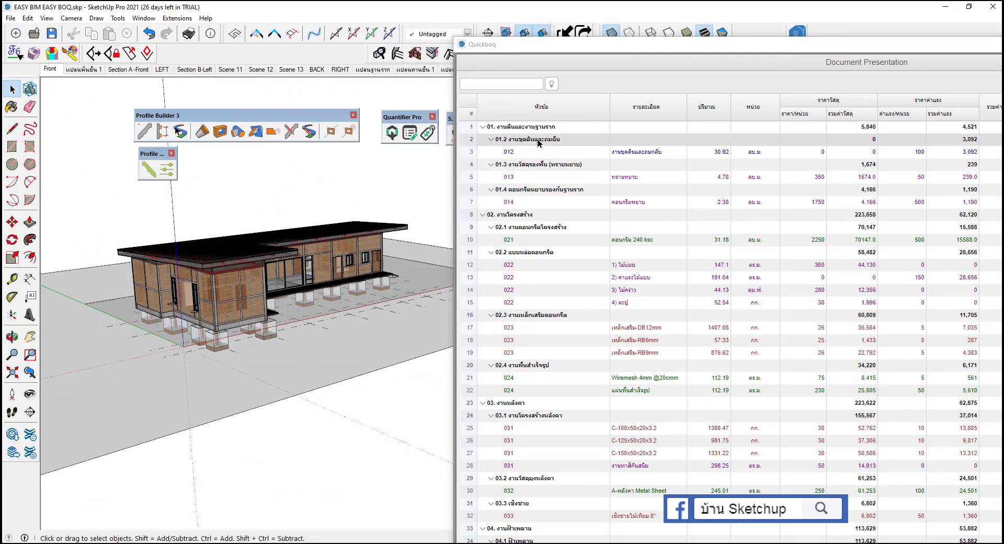
pyautogui.click(538, 141)
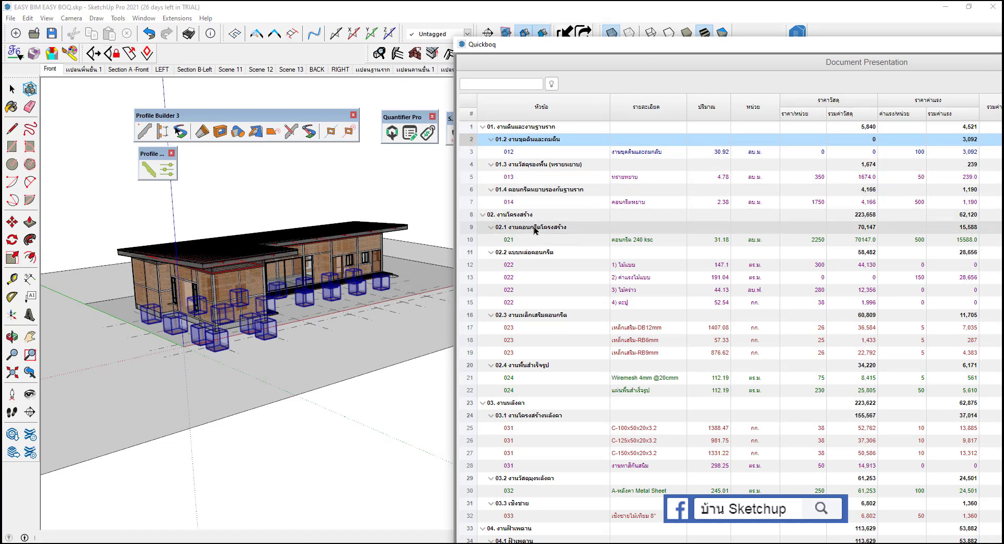
pyautogui.click(534, 229)
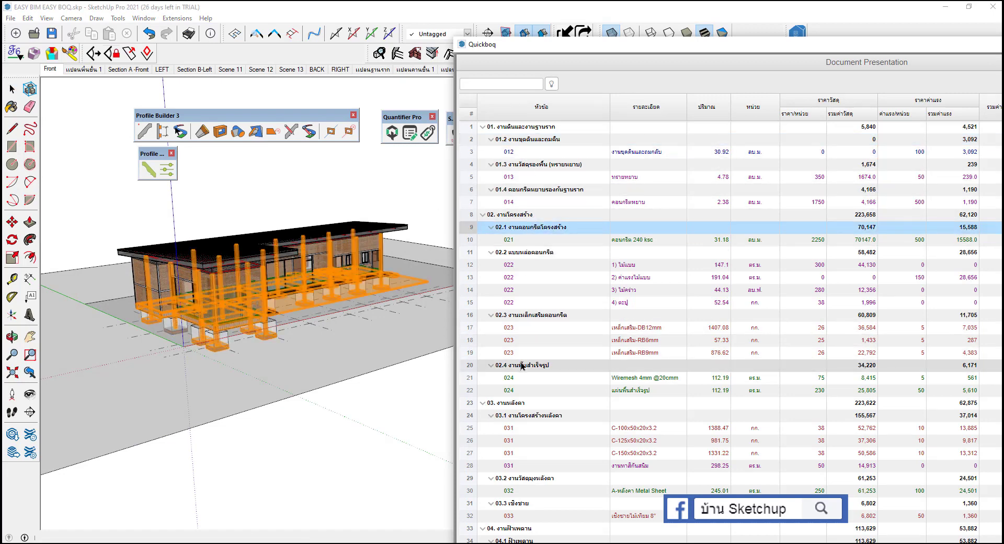
# Show the C-100x50x20x3.2 and C-125x50x20x3.2 roof purlin members in the model.
pyautogui.scroll(-2, 521, 365)
pyautogui.scroll(-2, 521, 365)
pyautogui.scroll(-3, 522, 365)
pyautogui.scroll(-3, 521, 365)
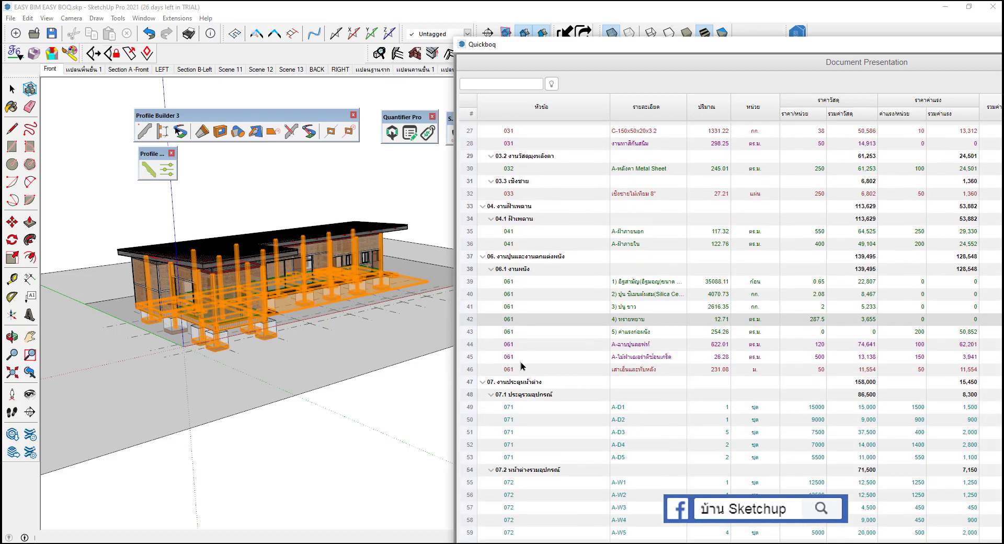
pyautogui.scroll(5, 605, 282)
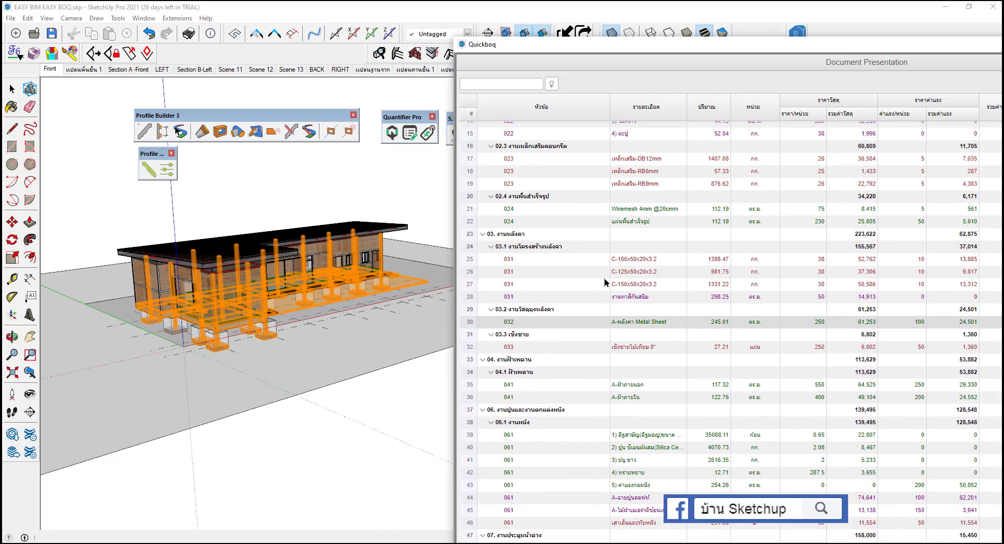
pyautogui.click(621, 259)
pyautogui.scroll(3, 263, 375)
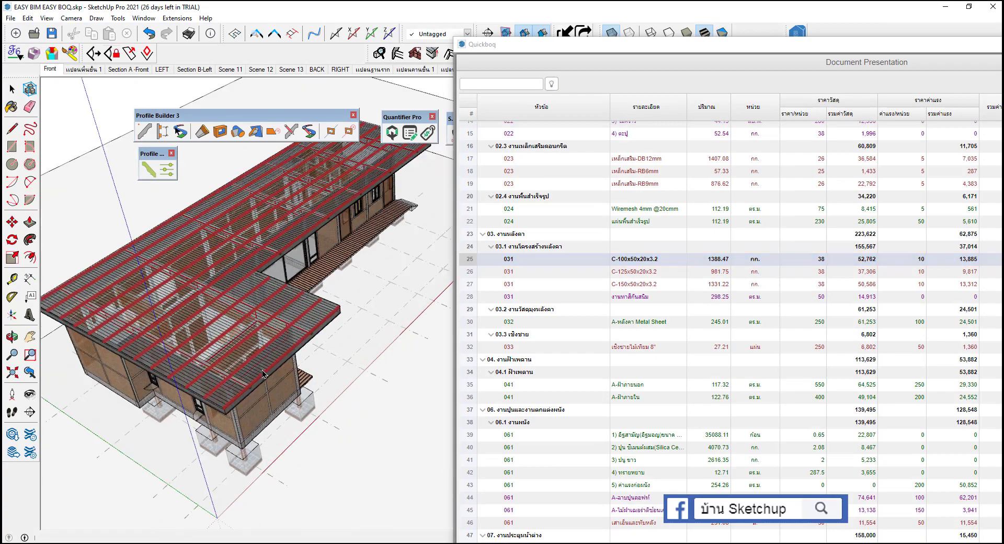
pyautogui.scroll(2, 263, 374)
pyautogui.click(629, 270)
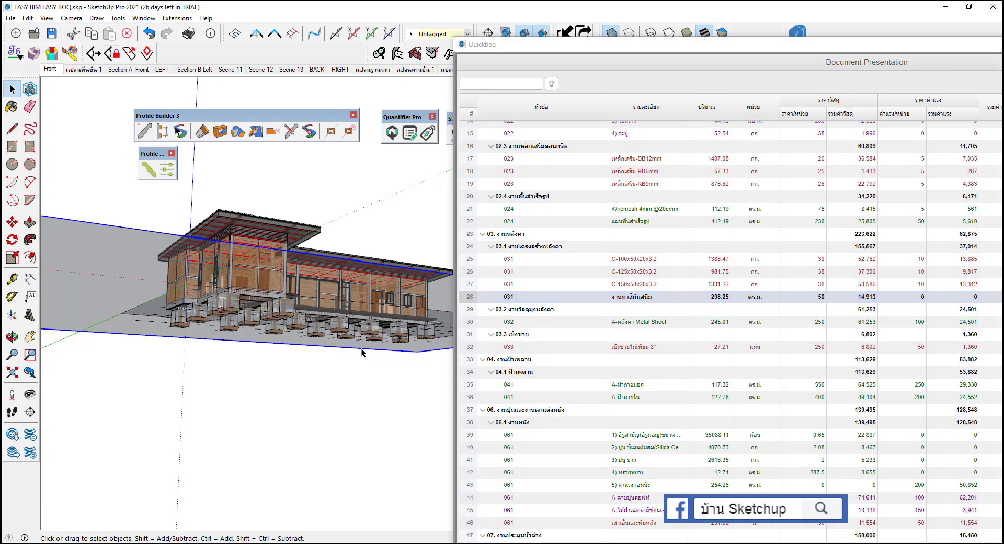
# Reposition the table to show the total column, e.g. 286,499 for roof works.
pyautogui.scroll(-5, 340, 345)
pyautogui.moveTo(331, 353)
pyautogui.mouseDown(button='middle')
pyautogui.moveTo(133, 419)
pyautogui.moveTo(355, 368)
pyautogui.mouseUp(button='middle')
pyautogui.scroll(3, 366, 334)
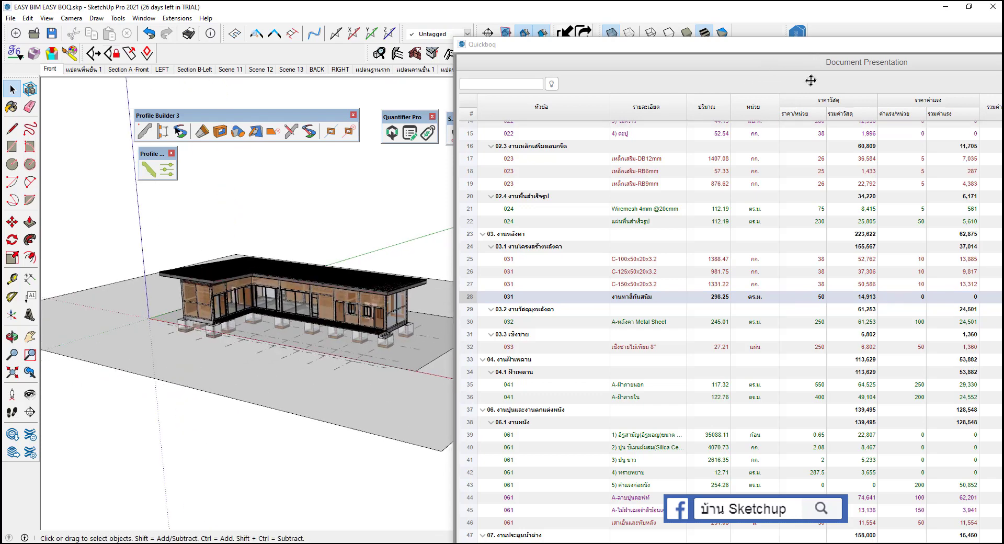
pyautogui.moveTo(810, 80)
pyautogui.mouseDown()
pyautogui.moveTo(799, 56)
pyautogui.moveTo(597, 72)
pyautogui.mouseUp()
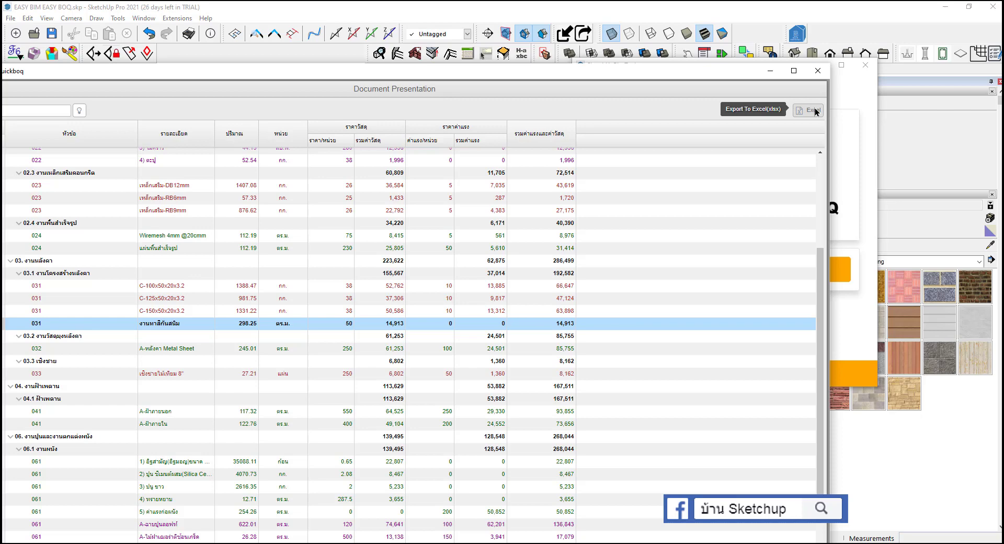
# Export the table to Excel with the BOQ Report - Multi sheets Costcodes template in Browallia New.
pyautogui.click(812, 111)
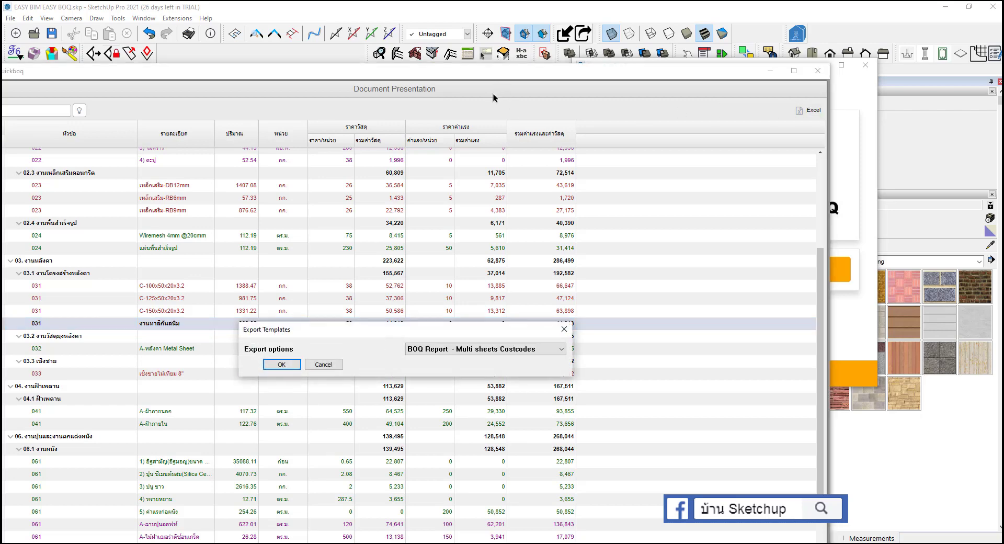
pyautogui.click(451, 351)
pyautogui.click(467, 386)
pyautogui.click(285, 364)
pyautogui.click(435, 391)
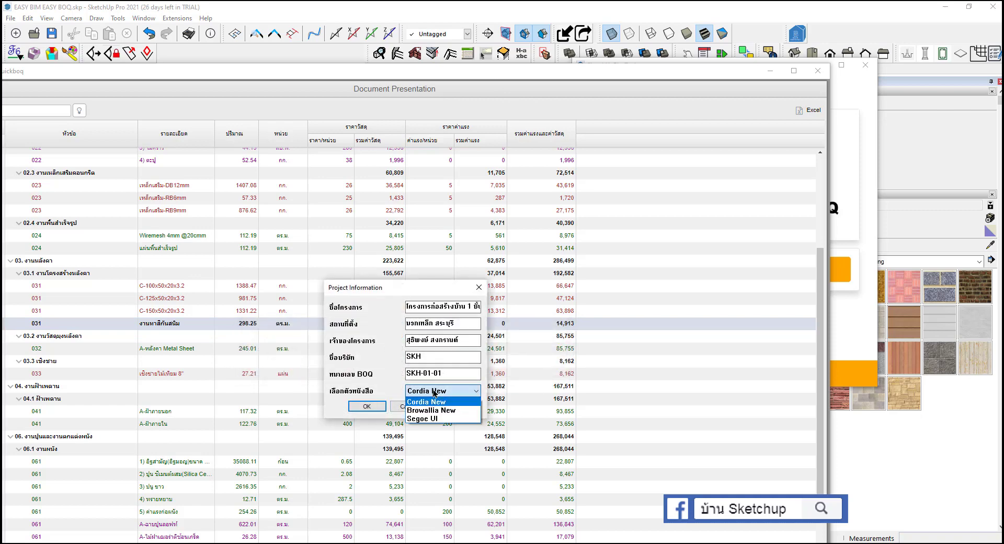
pyautogui.click(435, 412)
pyautogui.click(374, 407)
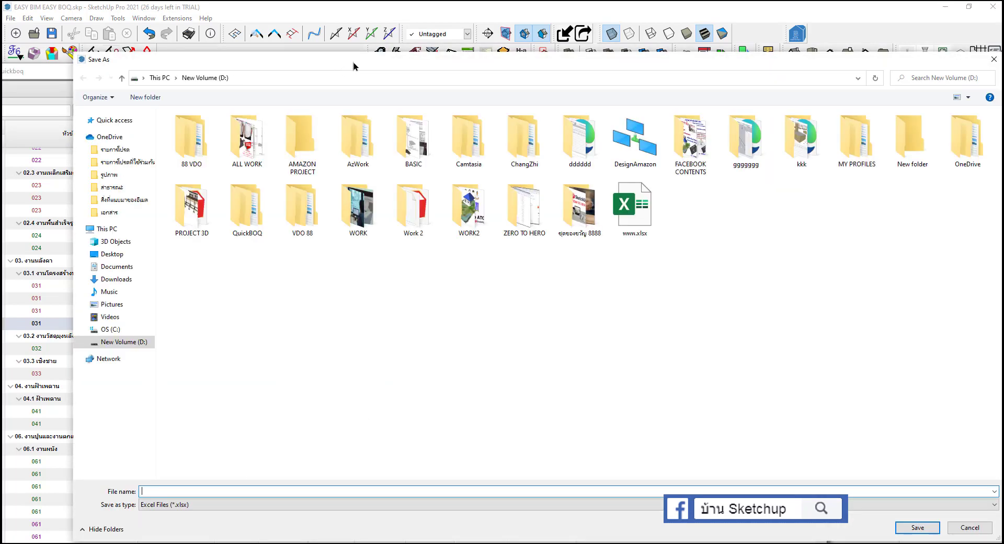
# Save the Excel workbook to the Desktop as ffffff.xlsx.
pyautogui.moveTo(354, 62); pyautogui.dragTo(359, 62)
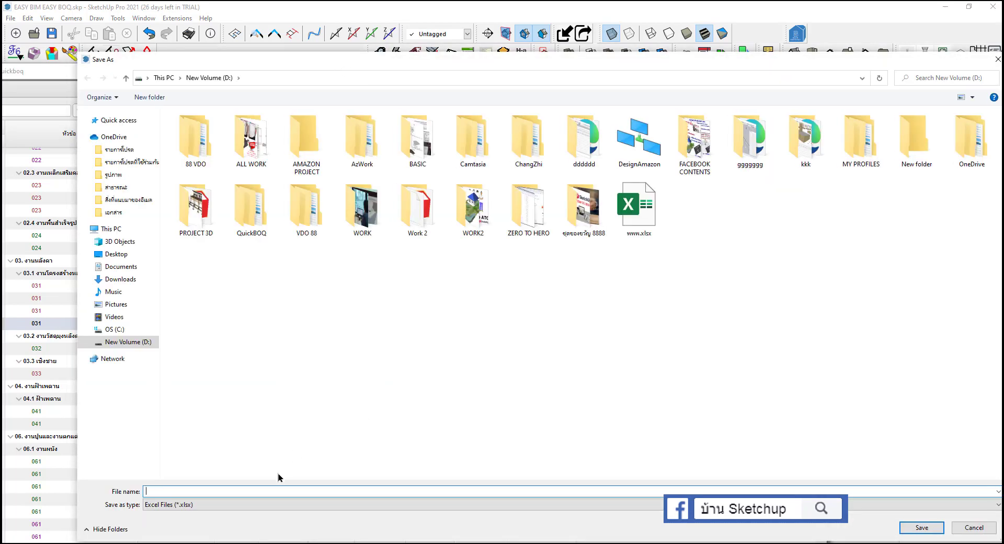
pyautogui.click(116, 253)
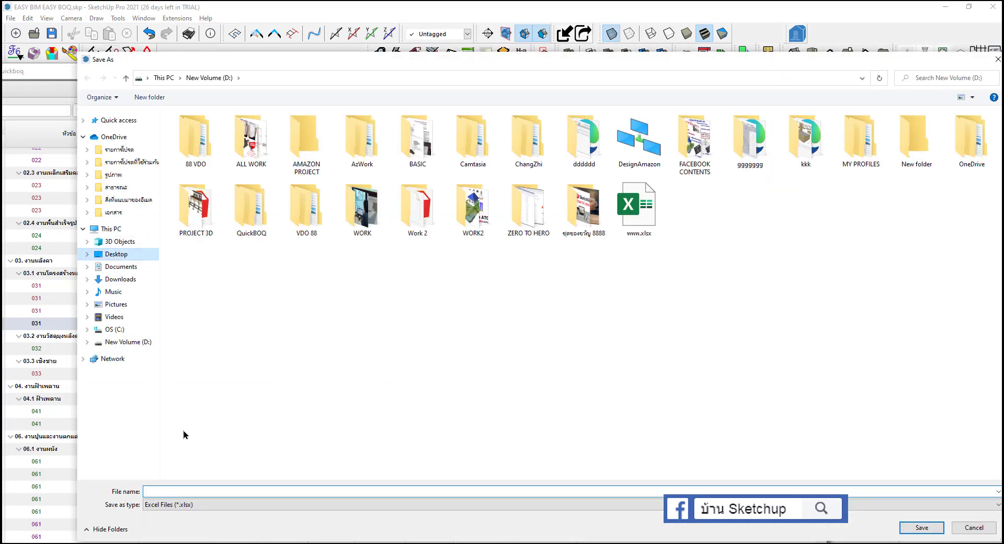
pyautogui.click(193, 492)
pyautogui.write('fffff')
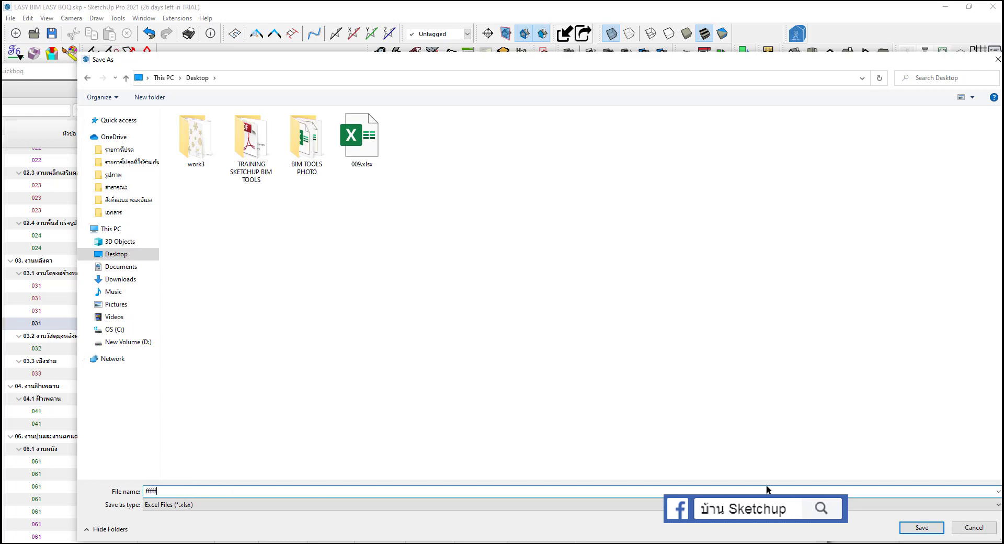
pyautogui.click(913, 527)
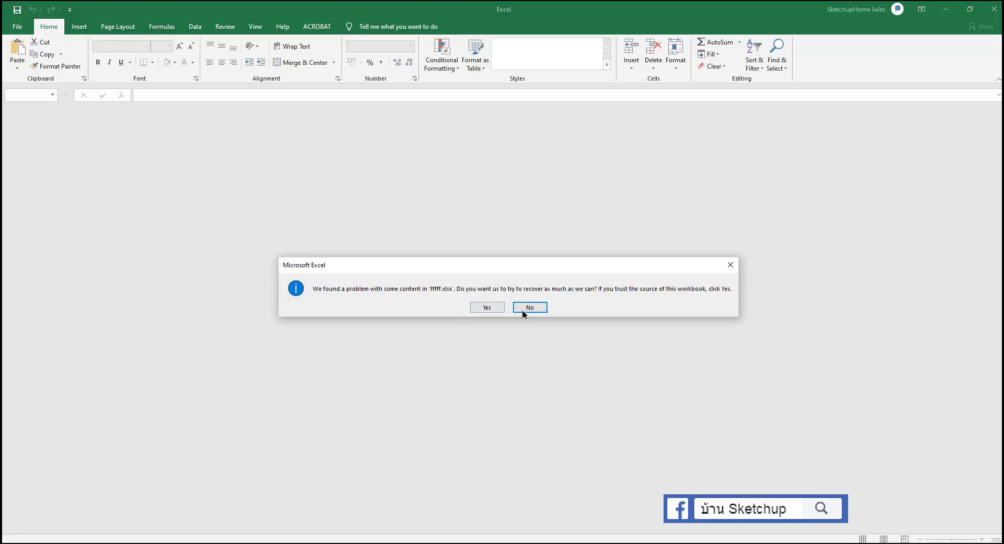
# Let Excel repair the workbook, dismiss the repair log, and look over the sheet.
pyautogui.click(488, 306)
pyautogui.click(369, 327)
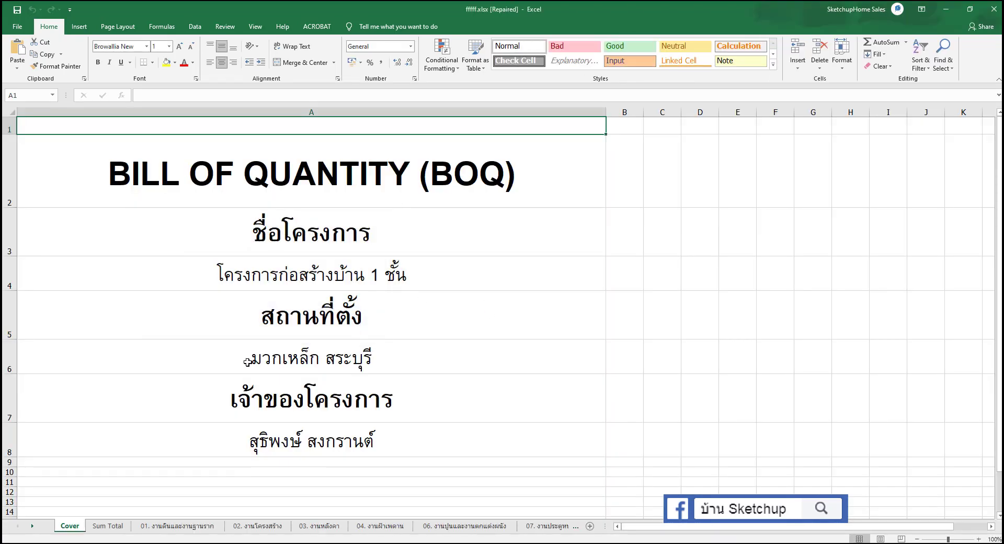
pyautogui.scroll(-3, 244, 356)
pyautogui.scroll(-5, 240, 350)
pyautogui.scroll(8, 240, 350)
# On Sum Total, autofit all columns and apply Comma Style with one decimal place.
pyautogui.click(108, 527)
pyautogui.hotkey('ctrl', 'a')
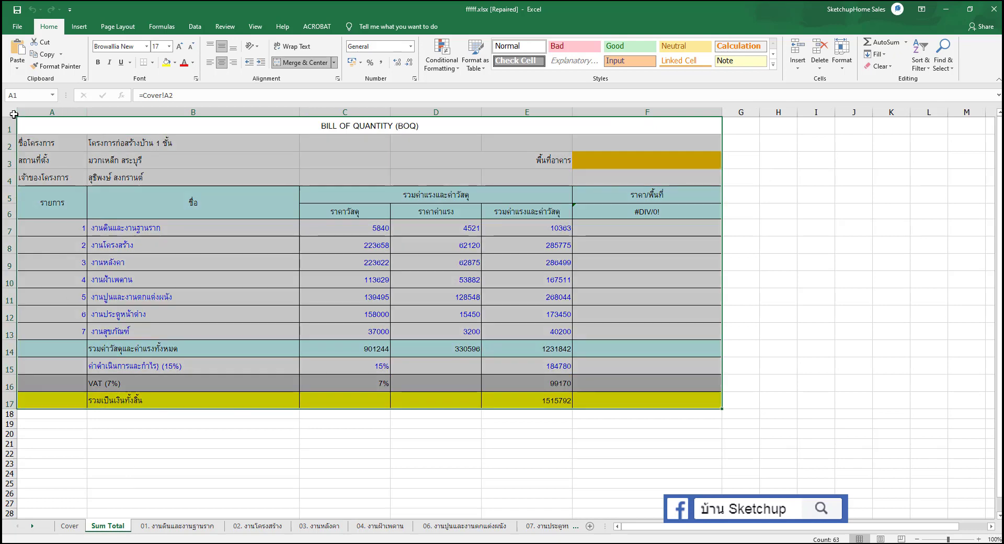
pyautogui.click(11, 112)
pyautogui.doubleClick(87, 112)
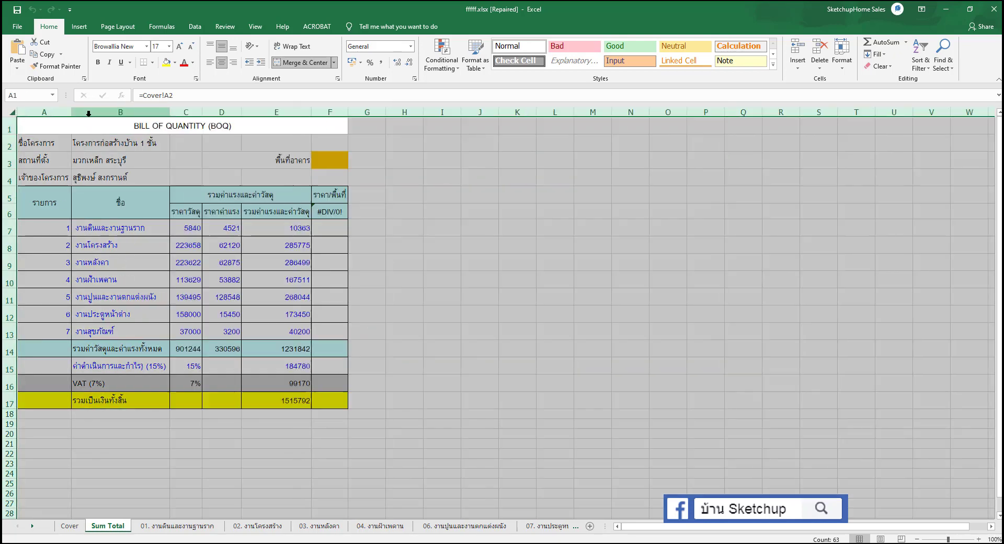
pyautogui.click(380, 62)
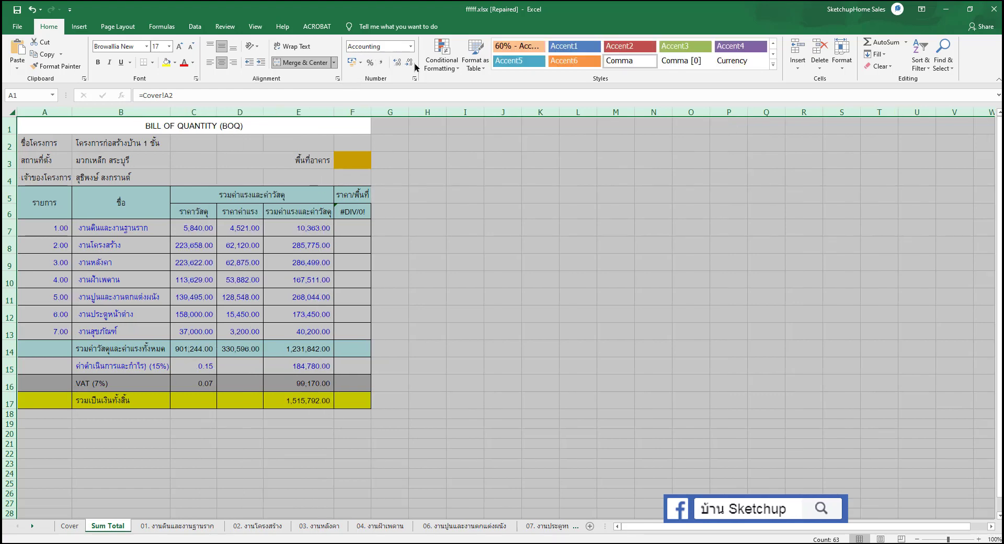
pyautogui.click(410, 63)
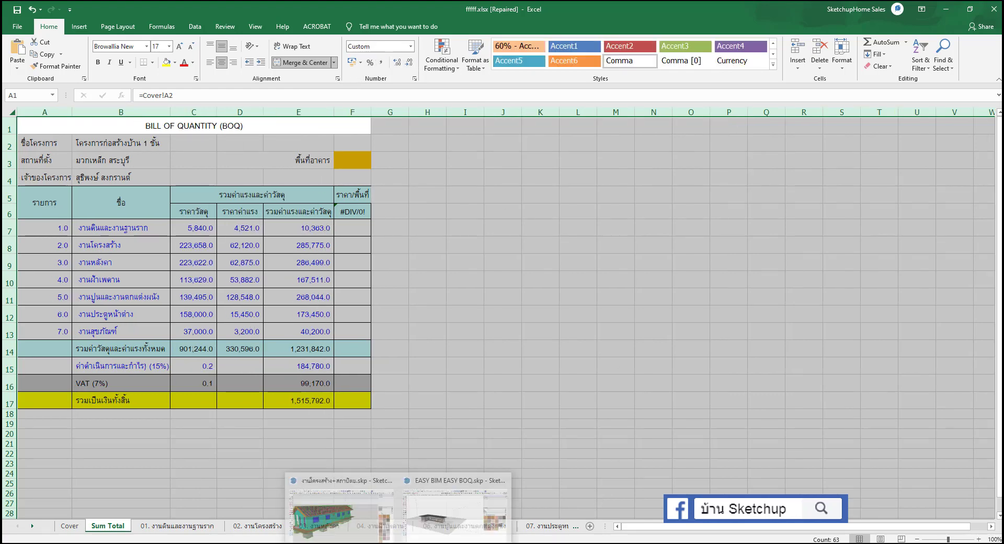
pyautogui.click(512, 401)
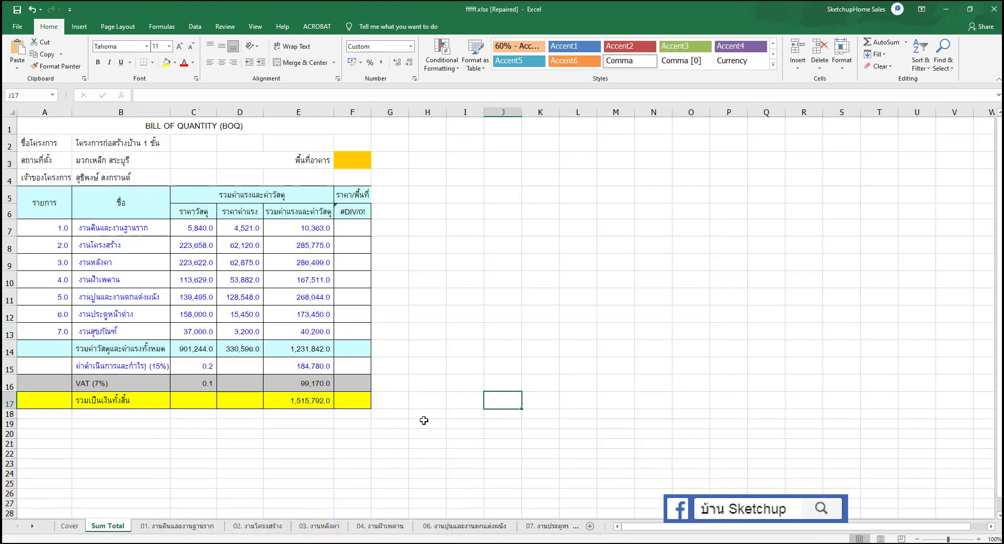
# Browse sheets 01–03, then on Sum All autofit columns and apply Comma Style with no decimals.
pyautogui.click(177, 526)
pyautogui.click(244, 527)
pyautogui.click(324, 525)
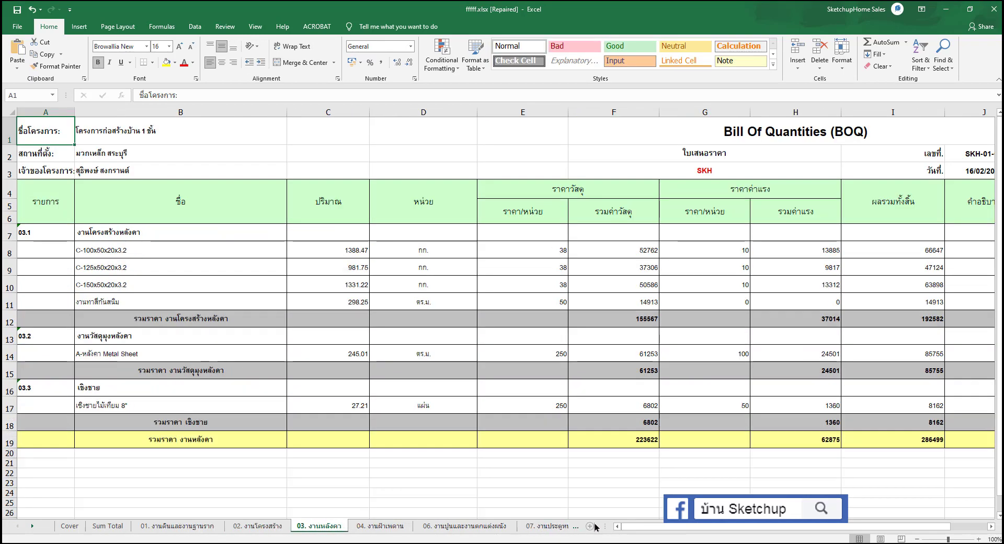
pyautogui.moveTo(738, 524); pyautogui.dragTo(918, 525)
pyautogui.click(674, 525)
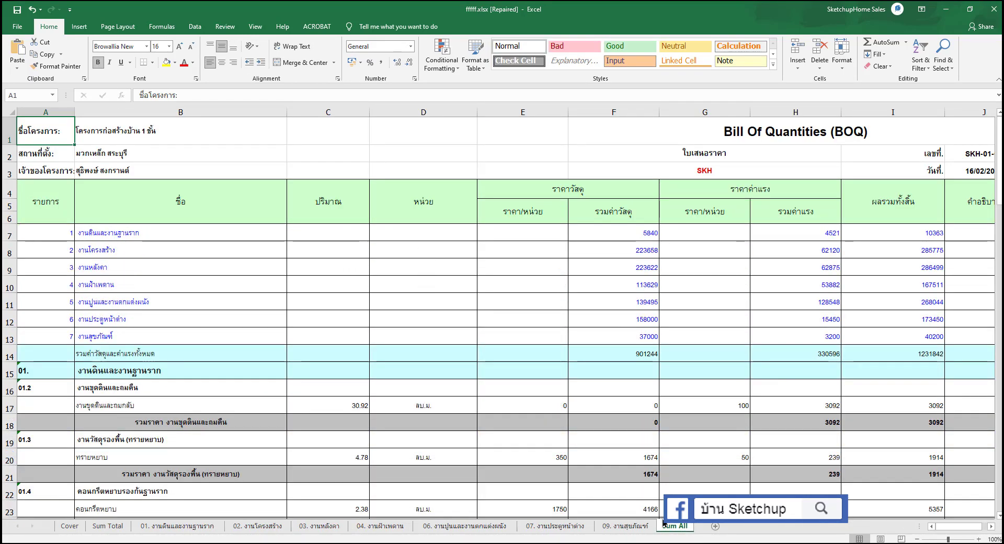
pyautogui.hotkey('ctrl', 'shift', 'End')
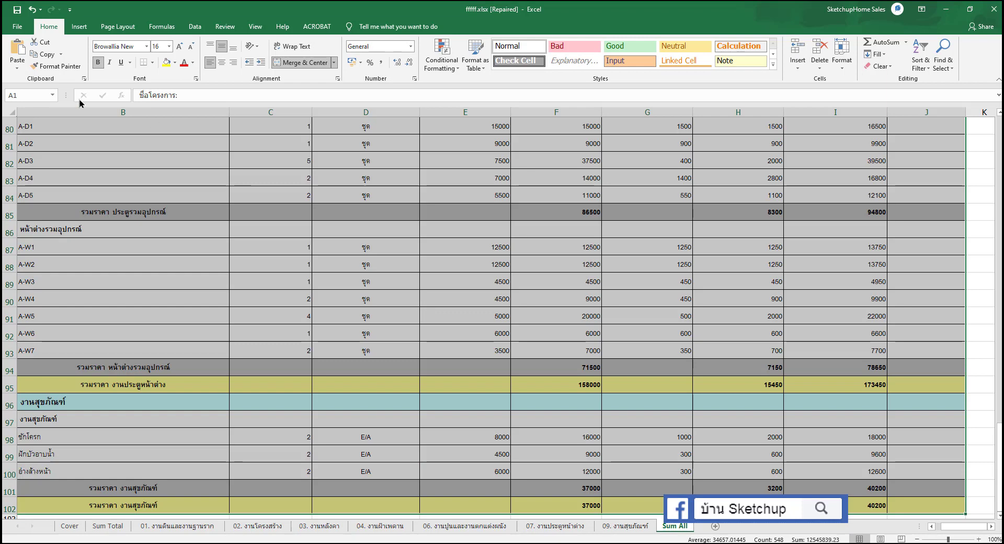
pyautogui.press('Return')
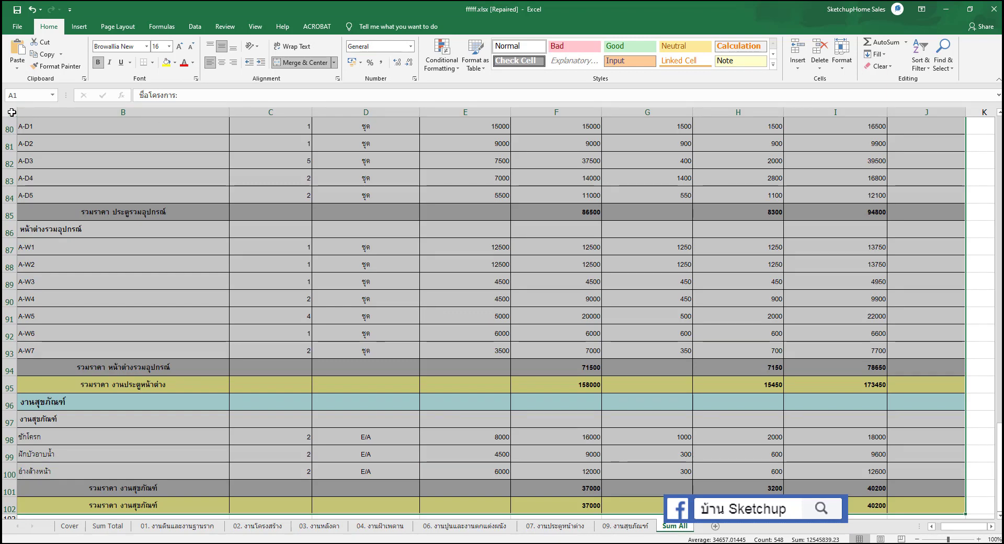
pyautogui.doubleClick(229, 112)
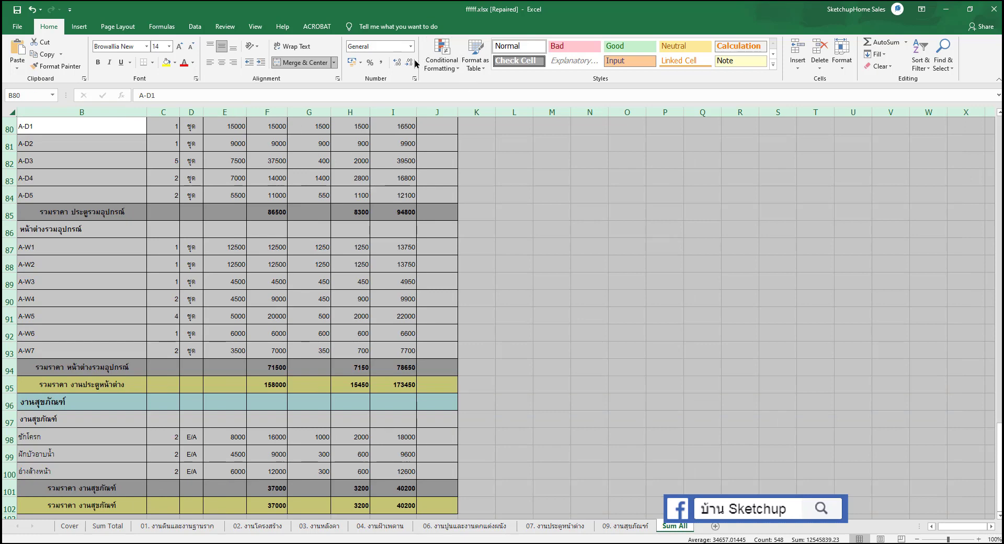
pyautogui.click(383, 62)
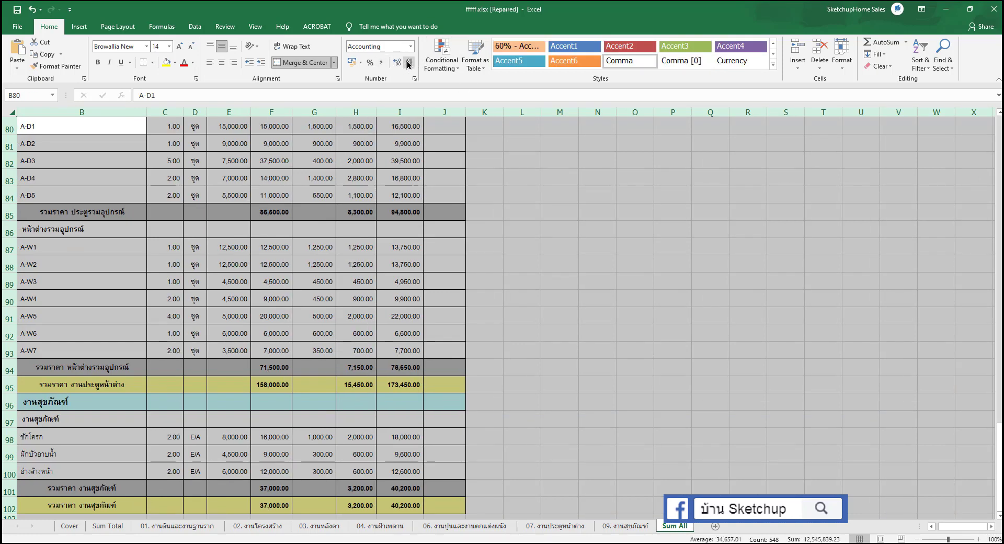
pyautogui.click(409, 62)
pyautogui.click(409, 62)
pyautogui.click(521, 263)
# Minimize Excel and close the QuickBOQ presentation table in SketchUp.
pyautogui.scroll(3, 521, 263)
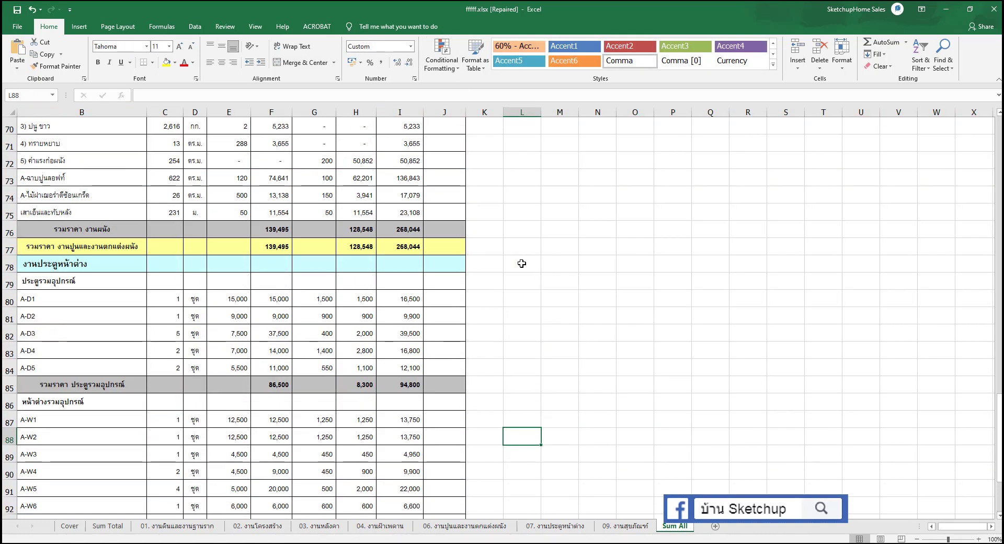
pyautogui.scroll(4, 528, 264)
pyautogui.scroll(3, 535, 263)
pyautogui.scroll(1, 535, 263)
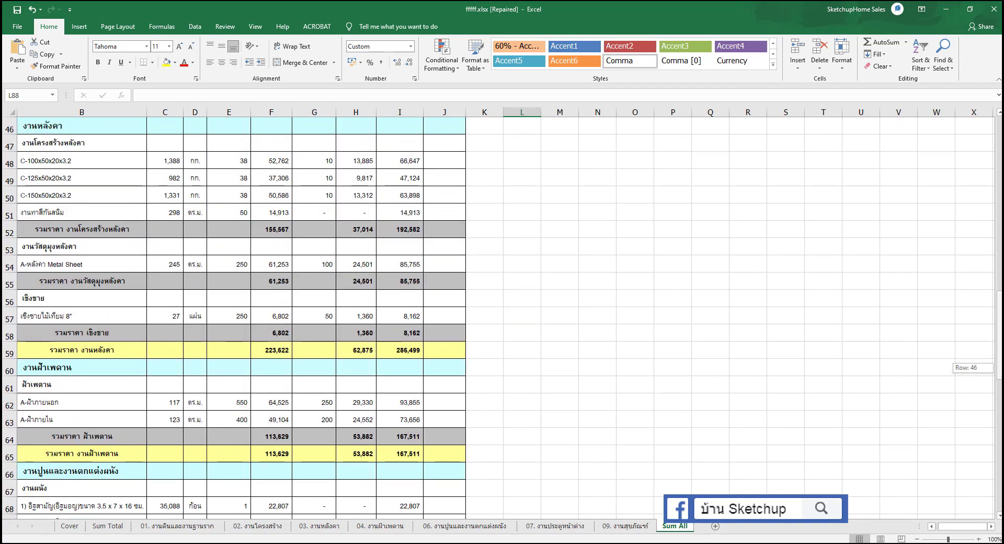
pyautogui.scroll(14, 535, 263)
pyautogui.scroll(1, 535, 263)
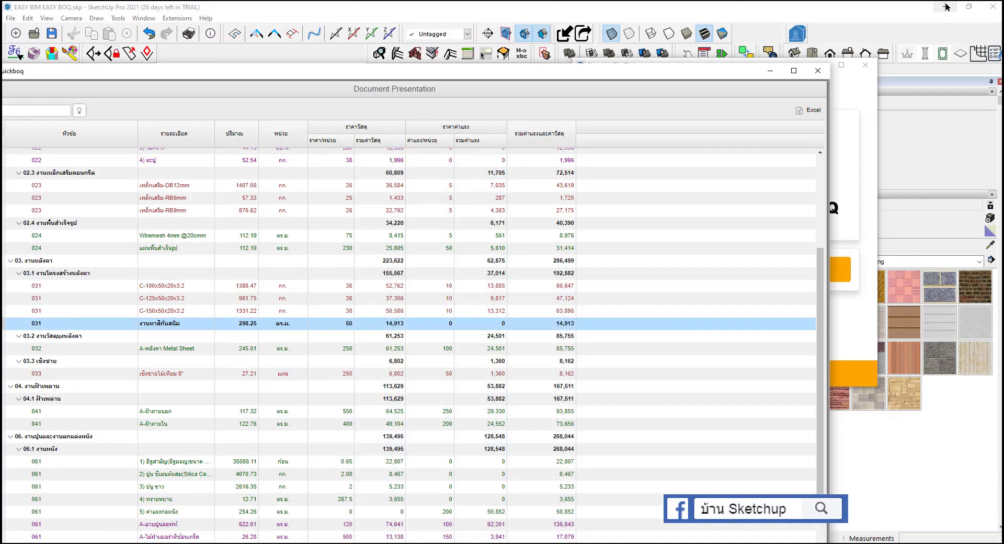
pyautogui.click(945, 8)
pyautogui.click(819, 70)
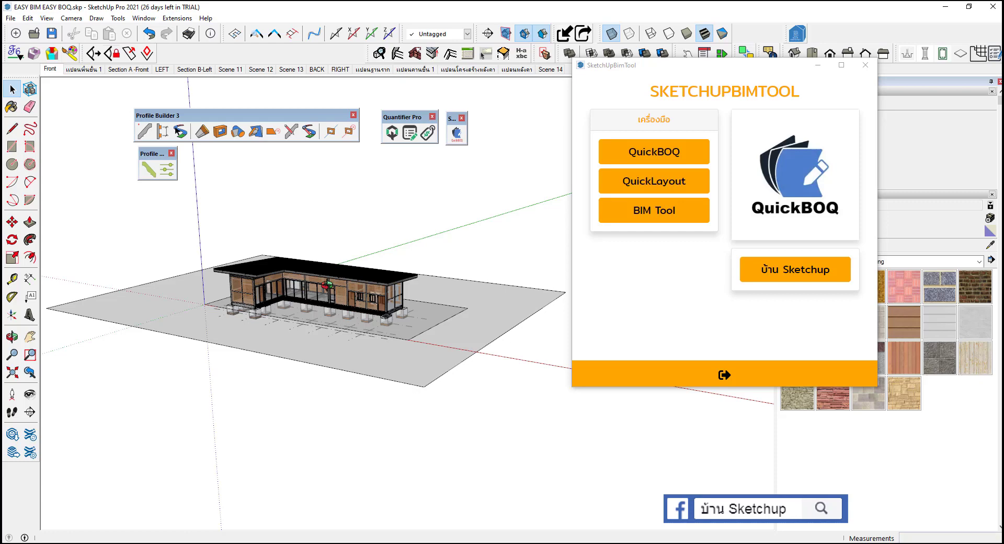
# Open the SKH Building Tool window from the SketchUpBimTool launcher's BIM Tool button.
pyautogui.click(652, 211)
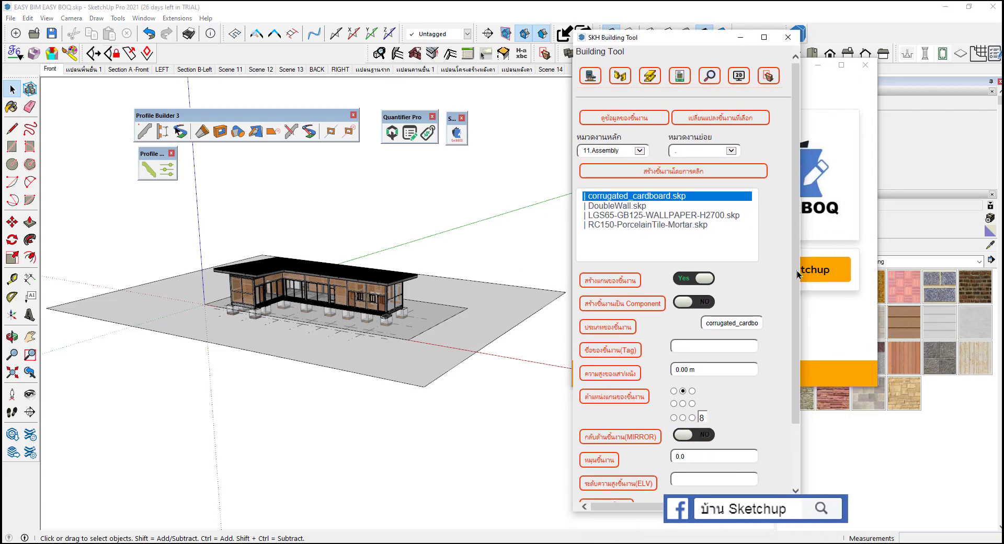
# Draw a square rectangle on the ground beside the house.
pyautogui.scroll(-1, 749, 244)
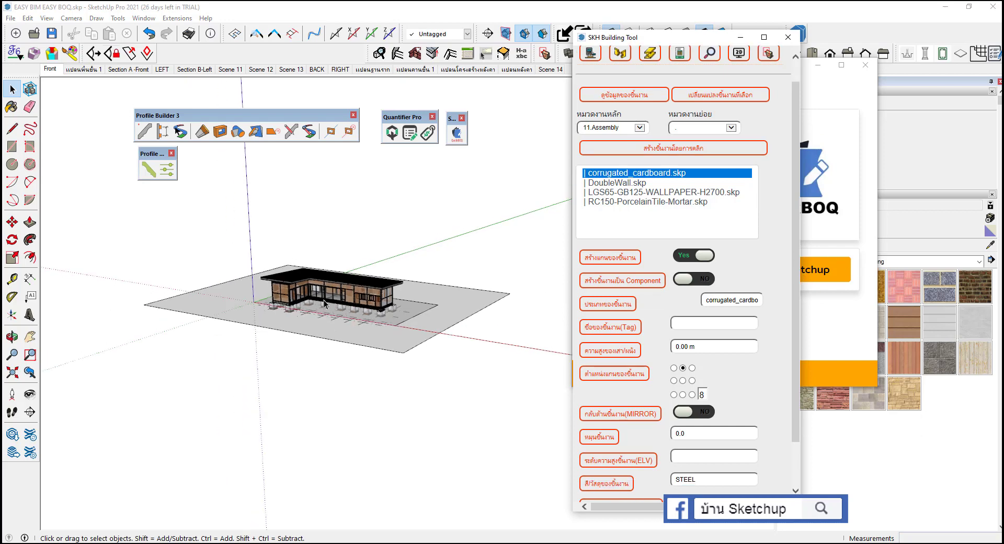
pyautogui.moveTo(522, 397)
pyautogui.mouseDown(button='middle')
pyautogui.moveTo(448, 312)
pyautogui.moveTo(410, 350)
pyautogui.mouseUp(button='middle')
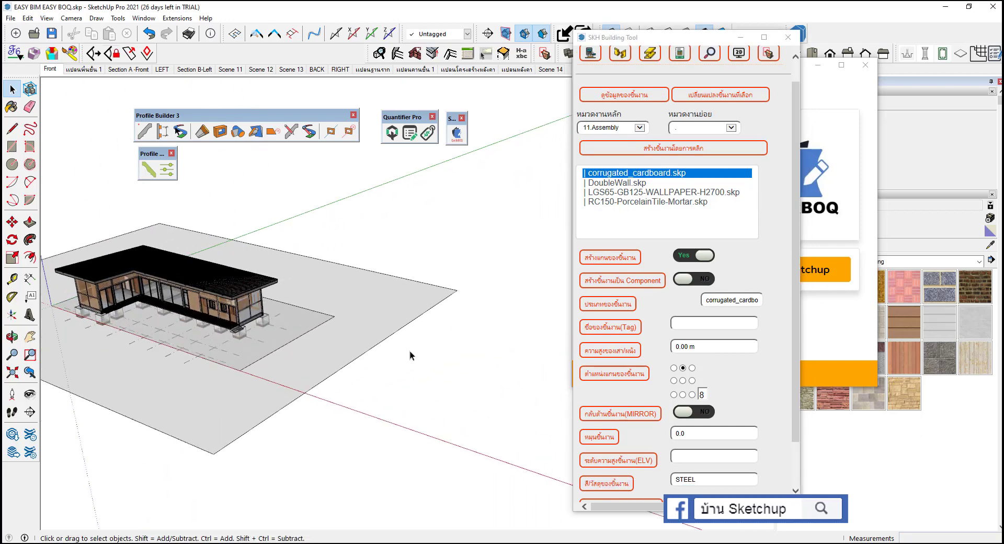
pyautogui.scroll(2, 405, 376)
pyautogui.press('r')
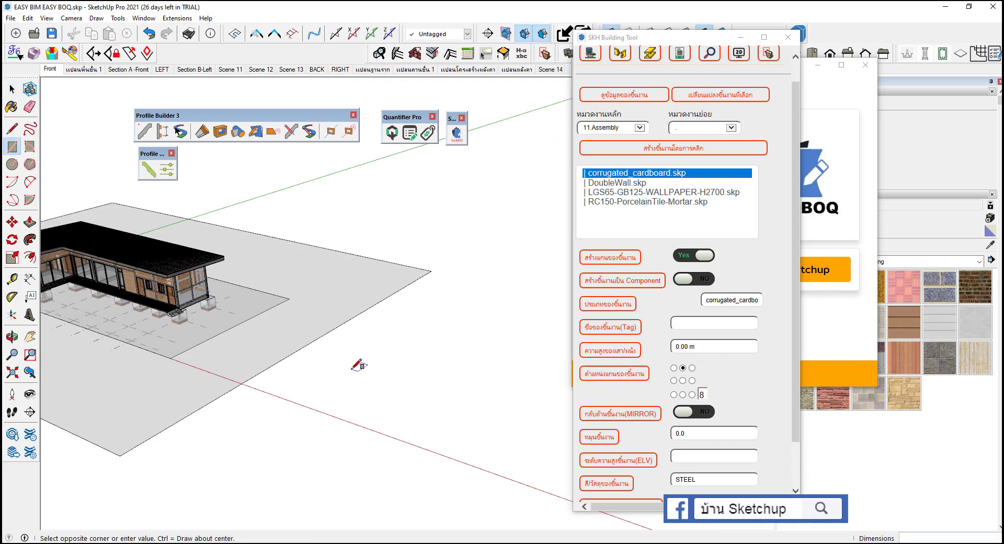
pyautogui.click(353, 366)
pyautogui.click(466, 357)
# Draw a smaller 3.84 m square into one corner and select both faces.
pyautogui.scroll(3, 459, 361)
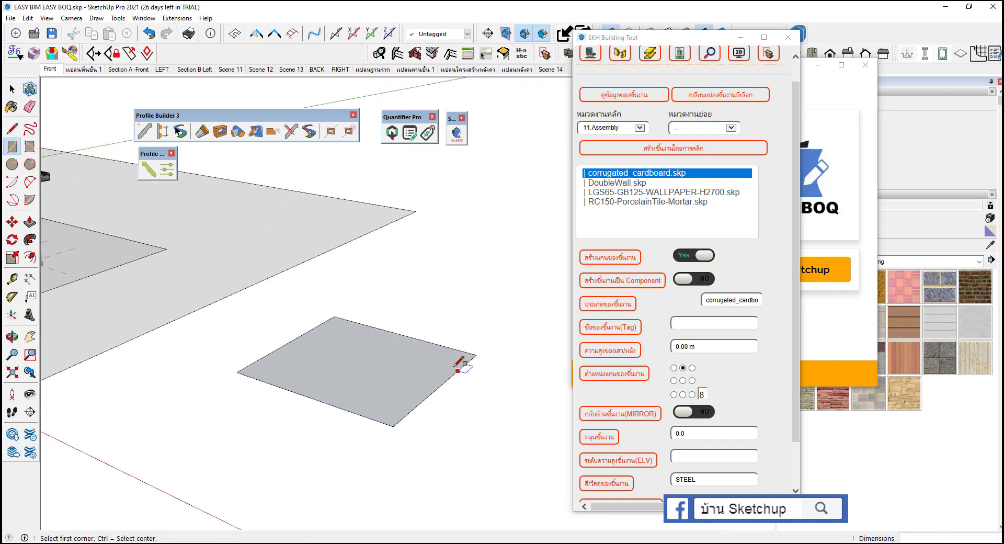
pyautogui.click(401, 335)
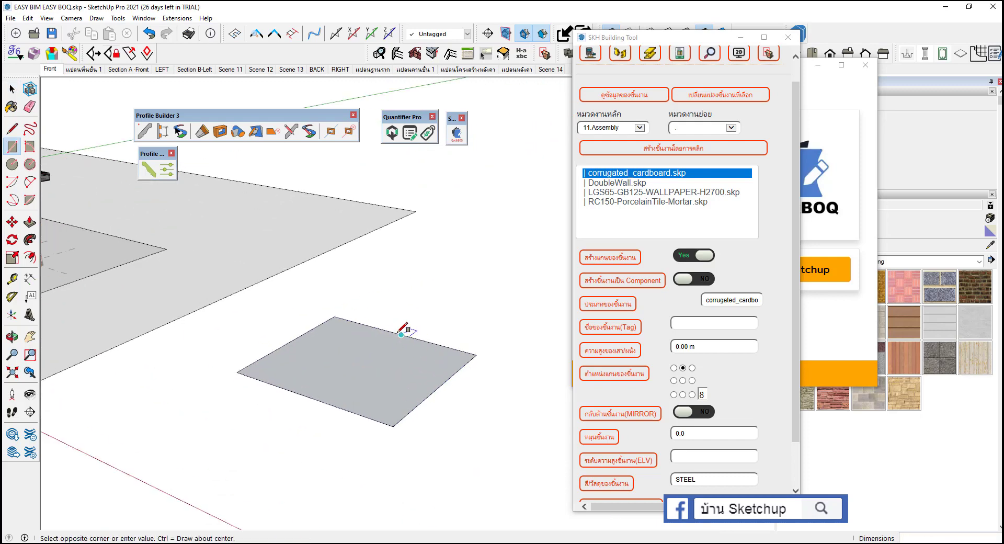
pyautogui.click(440, 387)
pyautogui.press('space')
pyautogui.tripleClick(418, 387)
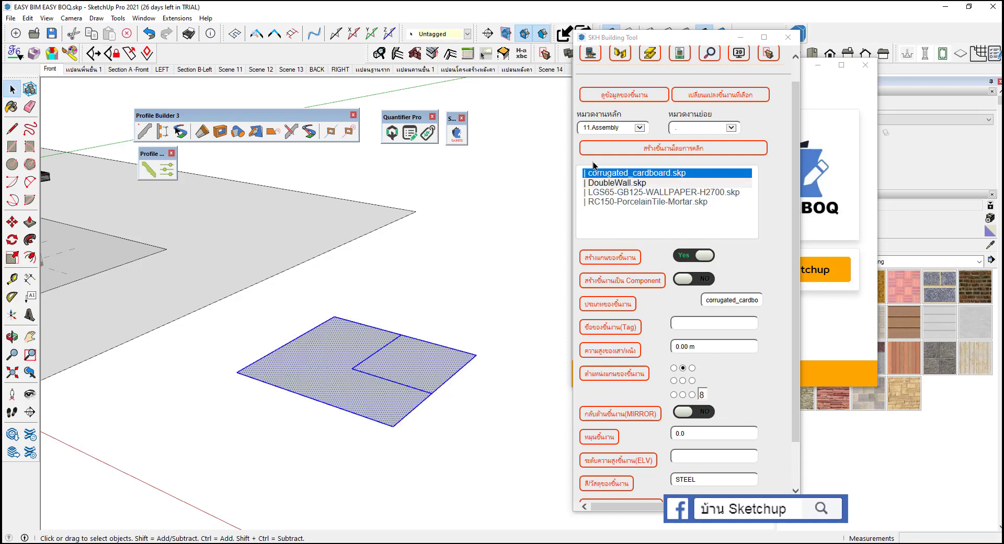
pyautogui.click(617, 128)
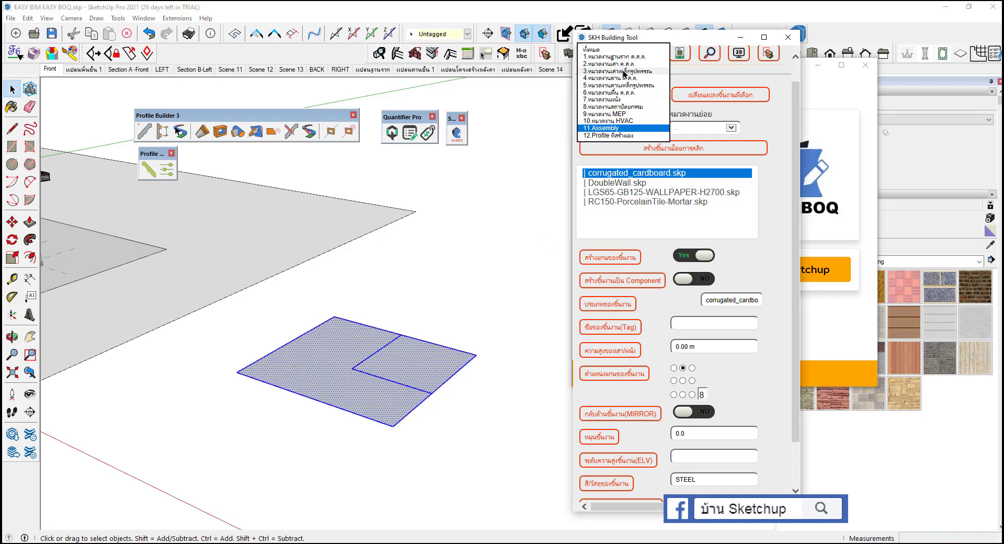
# Choose the RC beam category 4.หมวดงานคาน ค.ส.ล., try generating beams, then undo them.
pyautogui.click(624, 78)
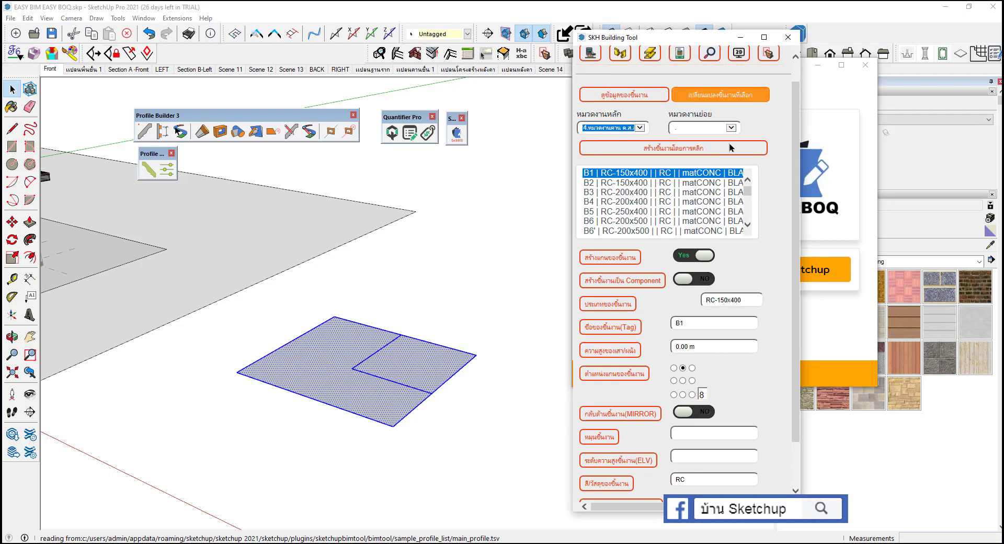
pyautogui.click(730, 122)
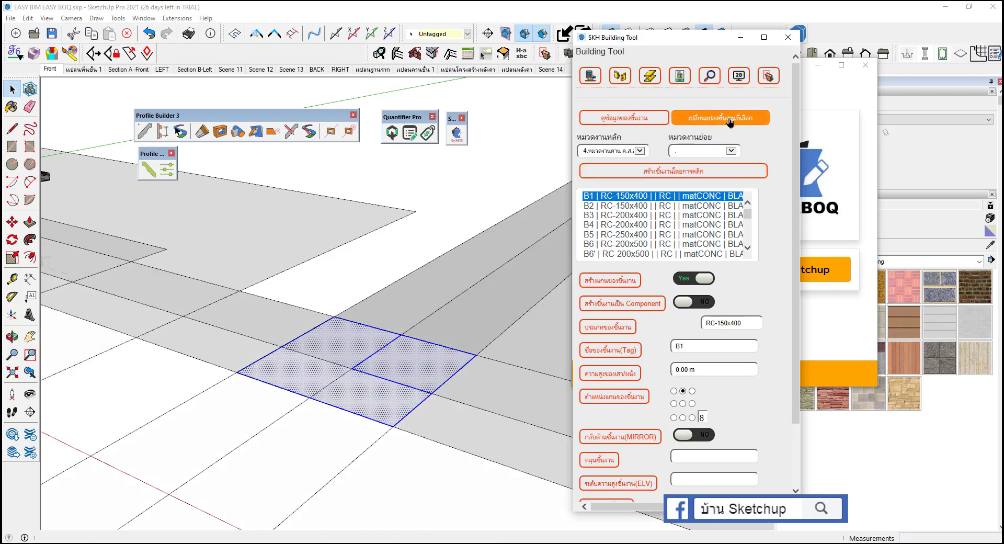
pyautogui.scroll(-3, 387, 356)
pyautogui.scroll(-3, 418, 377)
pyautogui.hotkey('ctrl', 'z')
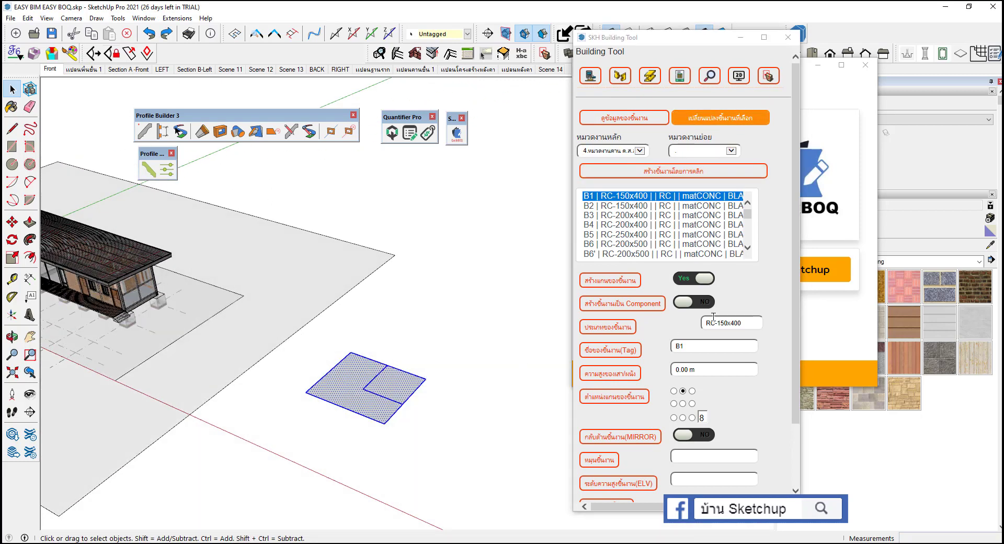
# Set the beam profile to RC-0.2x0.4, convert the slab edges into beams, and reselect.
pyautogui.click(728, 323)
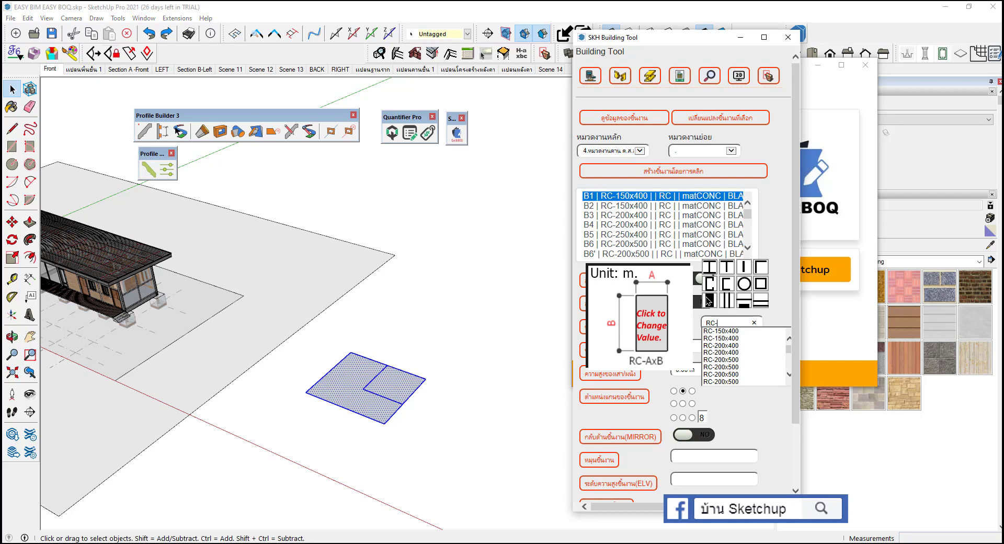
pyautogui.write('0.2x0.4')
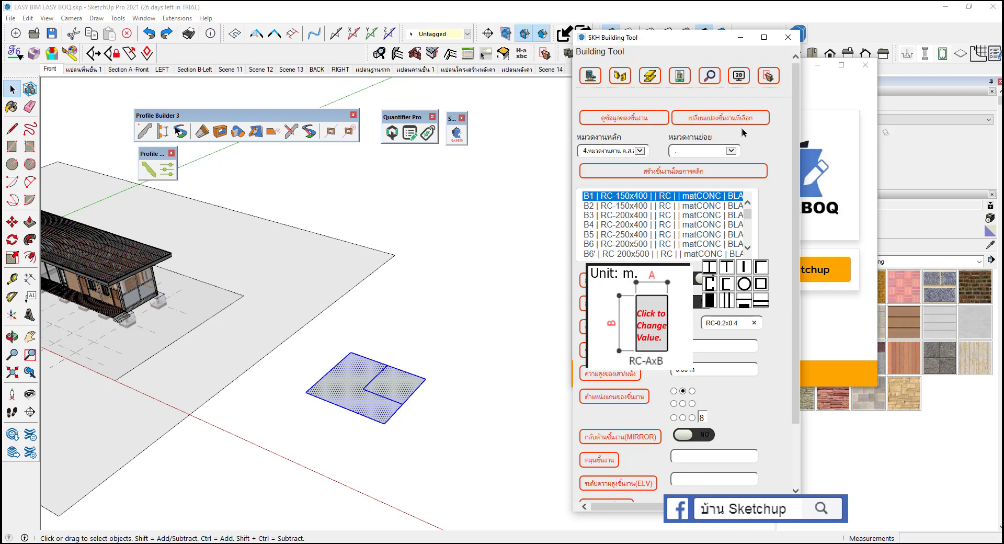
pyautogui.click(734, 120)
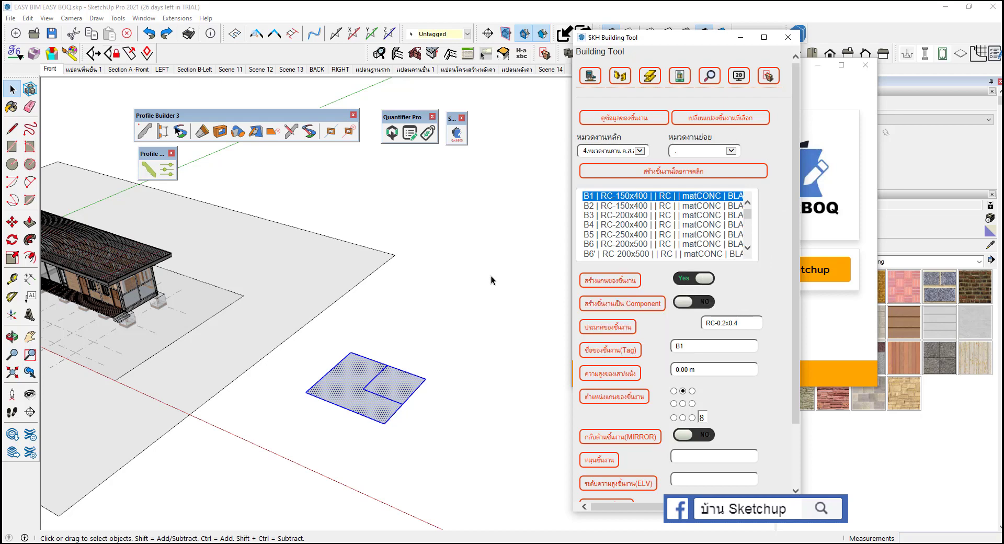
pyautogui.click(720, 117)
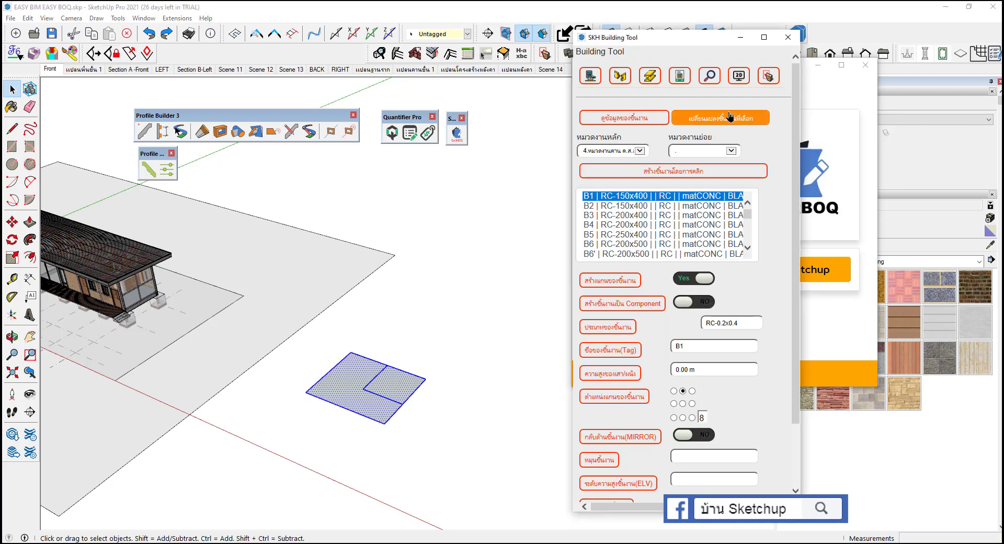
pyautogui.scroll(2, 415, 369)
pyautogui.scroll(3, 376, 471)
pyautogui.click(377, 471)
pyautogui.scroll(2, 399, 466)
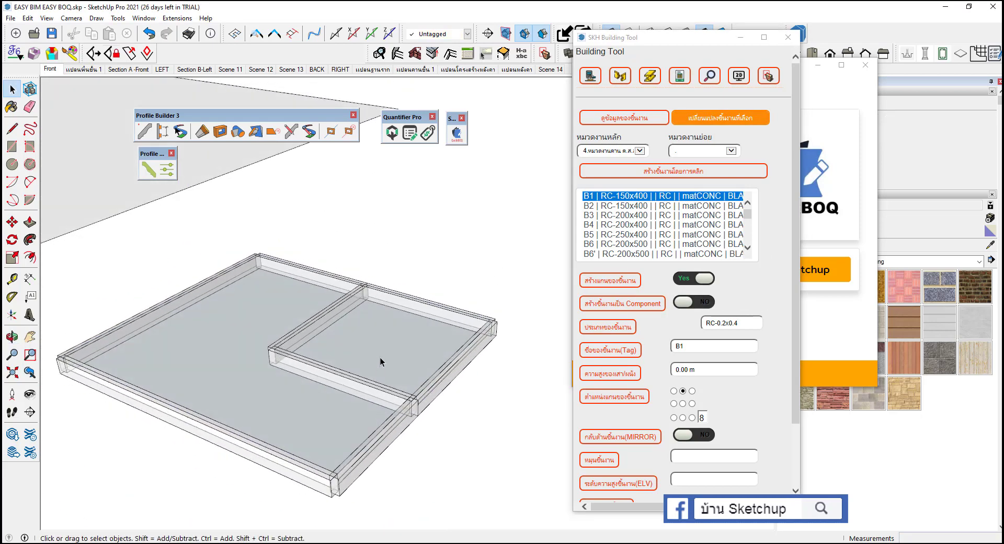
pyautogui.click(381, 354)
# Place RC-0.2x0.2 columns at the beam frame's corners and junctions.
pyautogui.click(610, 150)
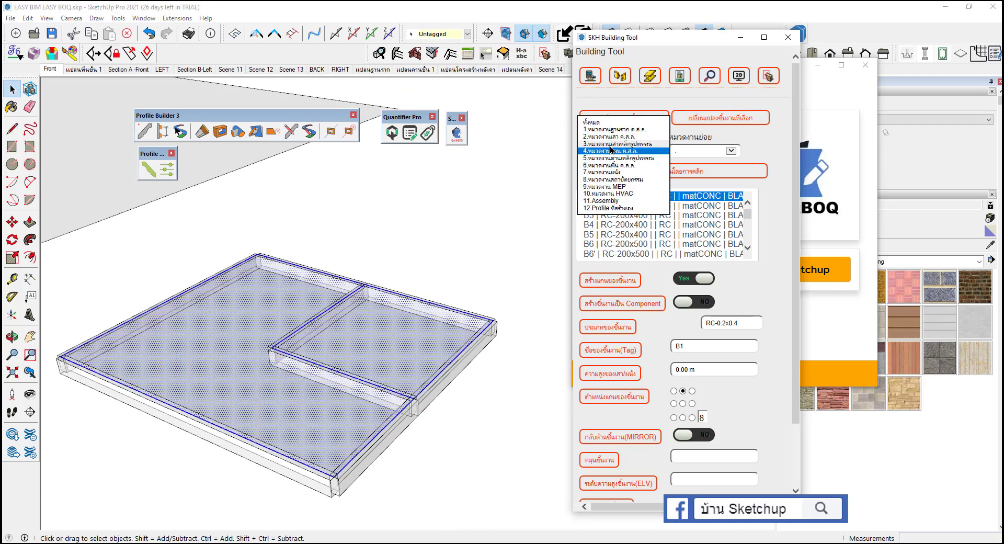
pyautogui.click(616, 138)
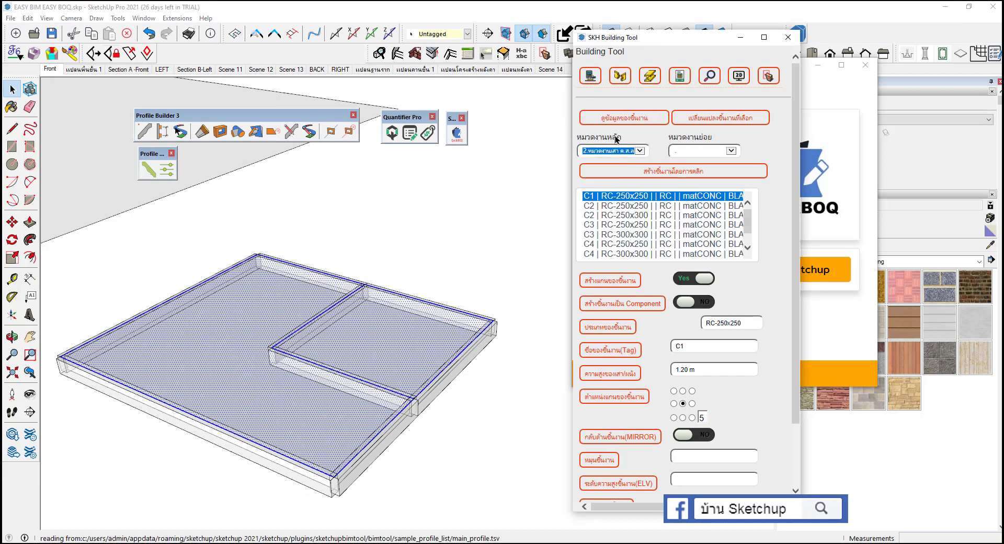
pyautogui.click(749, 321)
pyautogui.press('BackSpace')
pyautogui.press('BackSpace')
pyautogui.write('0.2x0.')
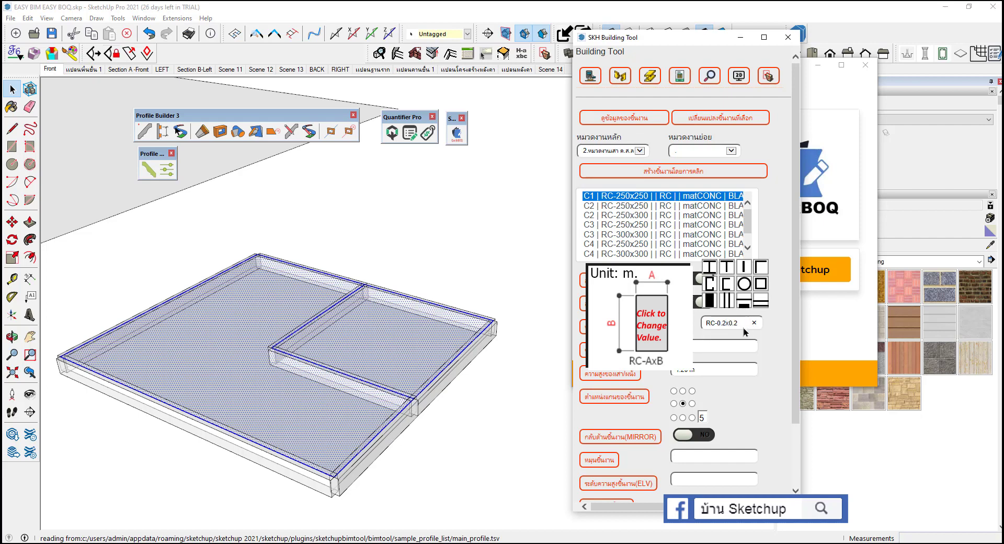
pyautogui.click(727, 347)
pyautogui.click(722, 118)
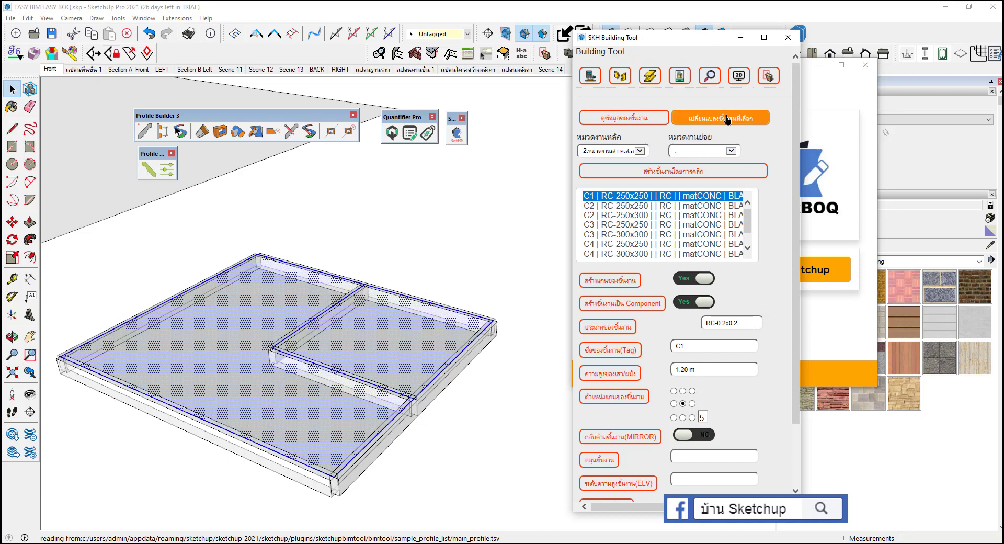
# Extend the columns down to elevation -1.
pyautogui.moveTo(542, 197)
pyautogui.mouseDown(button='middle')
pyautogui.moveTo(370, 200)
pyautogui.moveTo(543, 285)
pyautogui.mouseUp(button='middle')
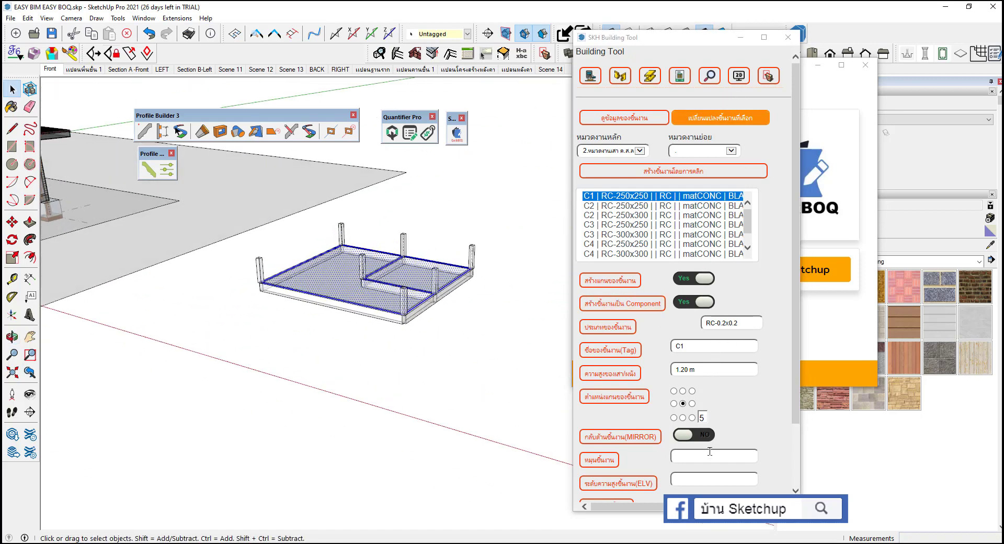
pyautogui.scroll(-1, 710, 450)
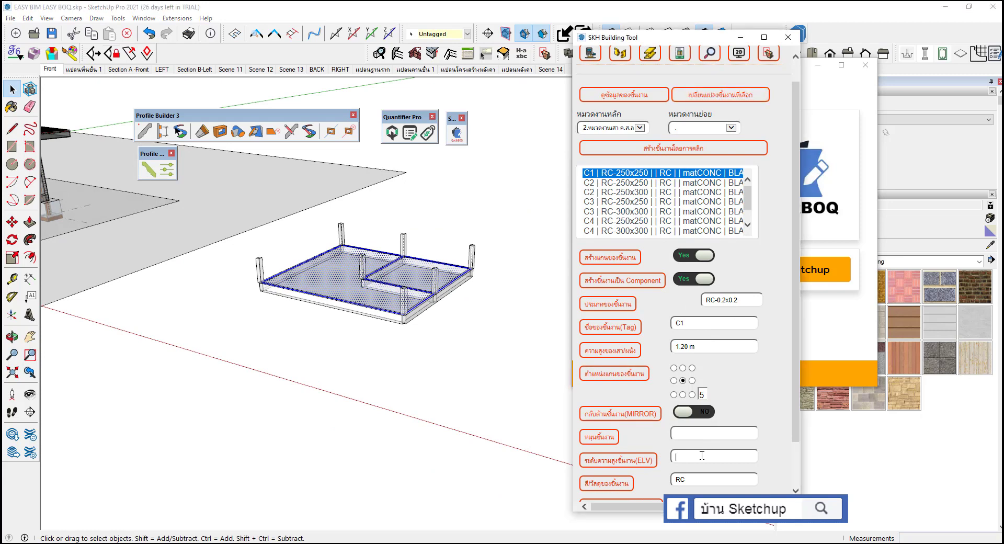
pyautogui.scroll(1, 735, 162)
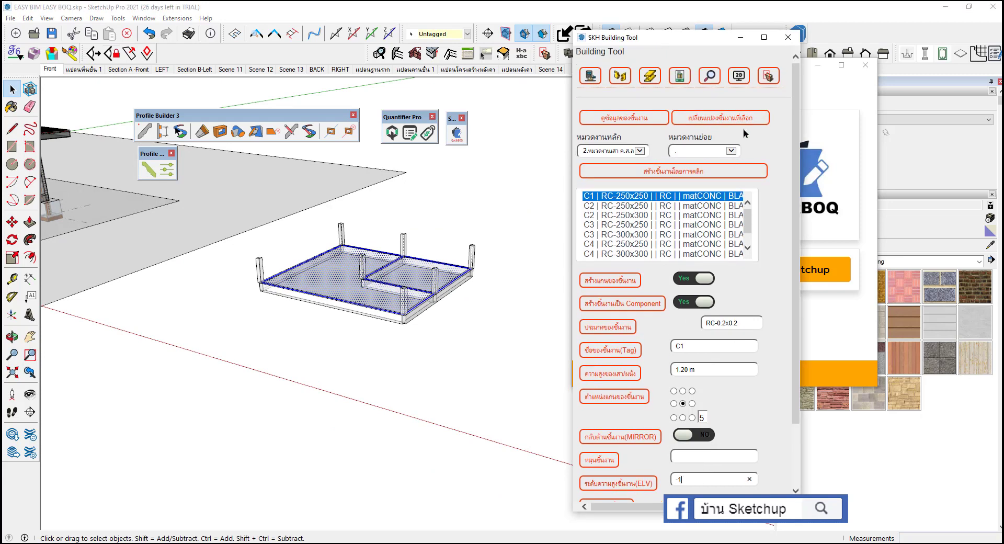
pyautogui.click(743, 128)
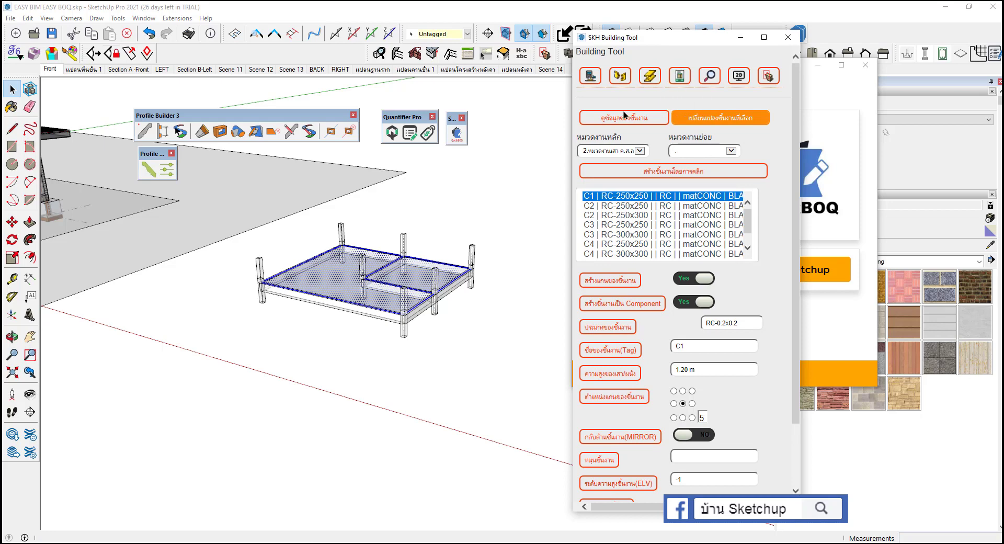
pyautogui.click(621, 152)
# Choose the foundation category with the box footing profile sized RCF-1x1x0.25.
pyautogui.click(620, 148)
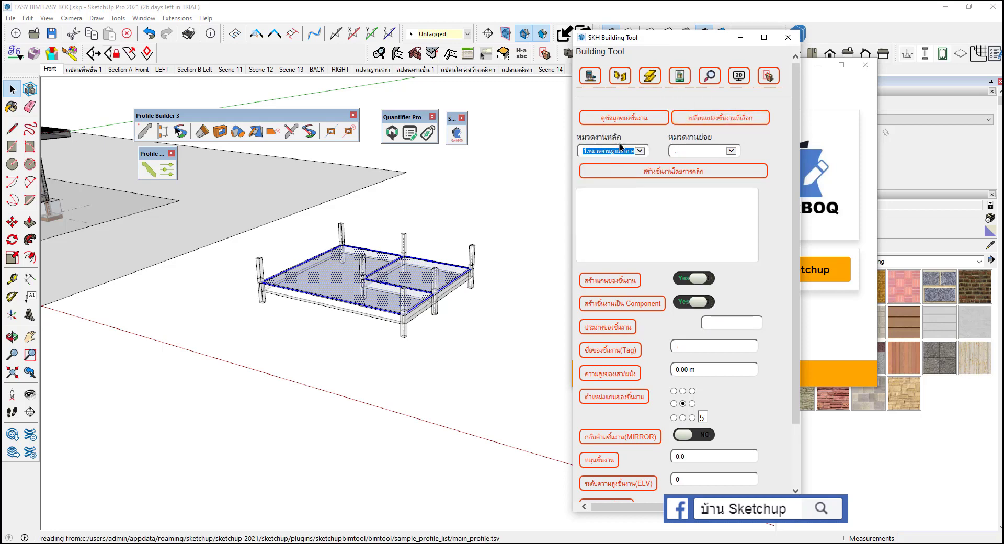
pyautogui.click(700, 346)
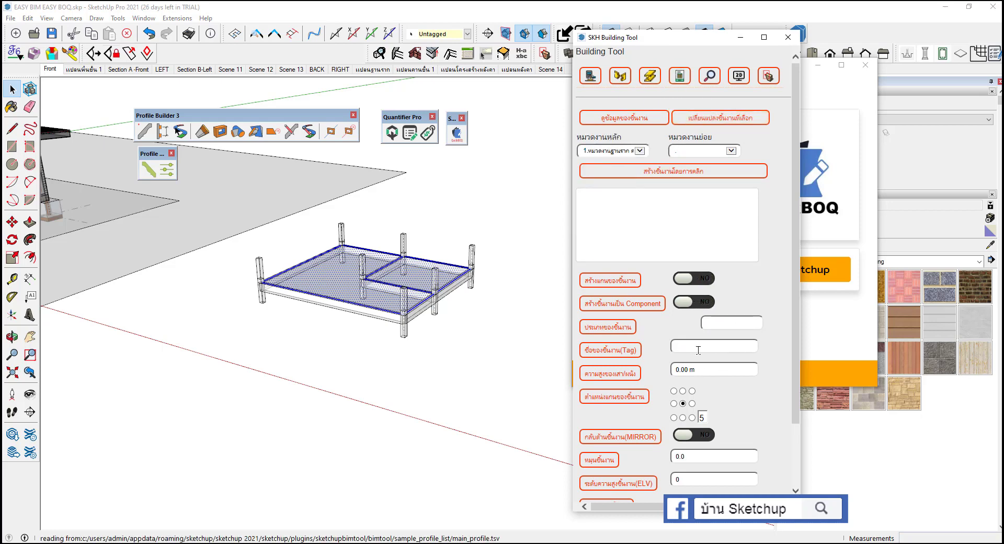
pyautogui.click(727, 323)
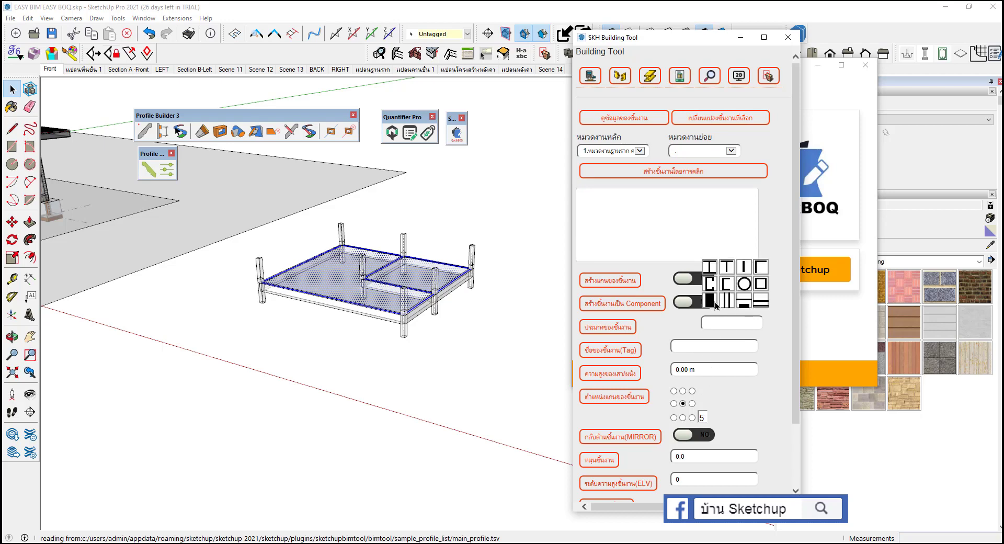
pyautogui.click(743, 301)
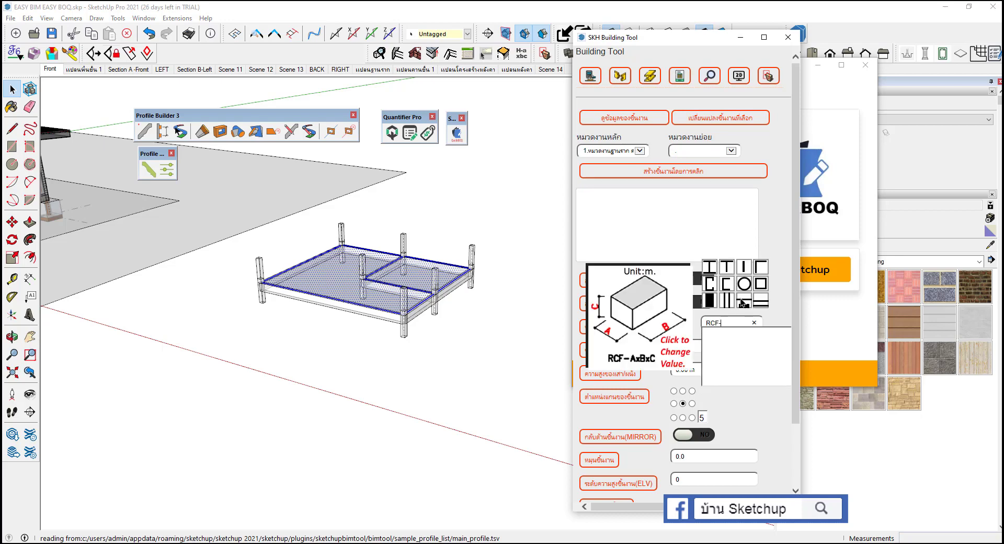
pyautogui.write('1x1x0.25')
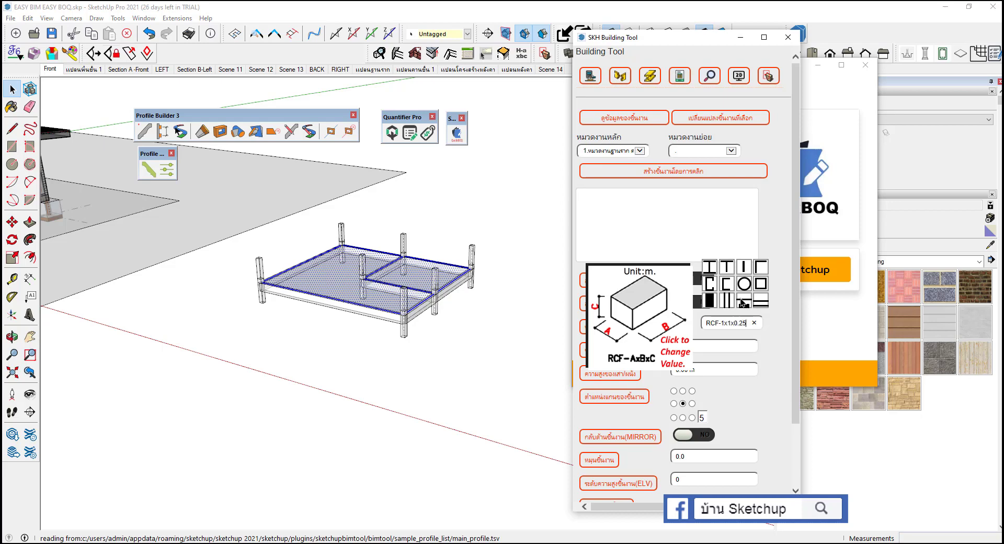
pyautogui.click(416, 284)
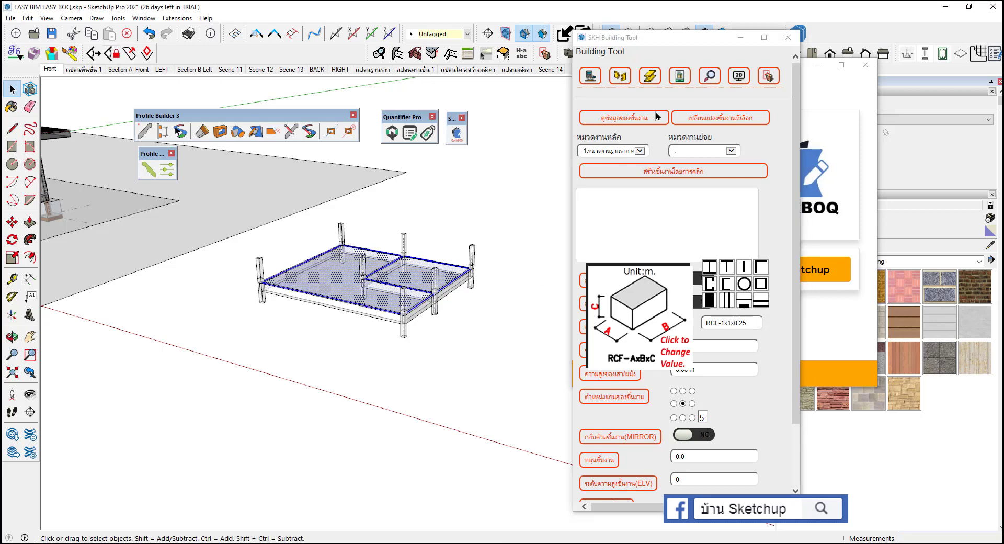
# Add the footings beneath the selected columns and orbit to inspect them.
pyautogui.scroll(-3, 708, 399)
pyautogui.click(690, 407)
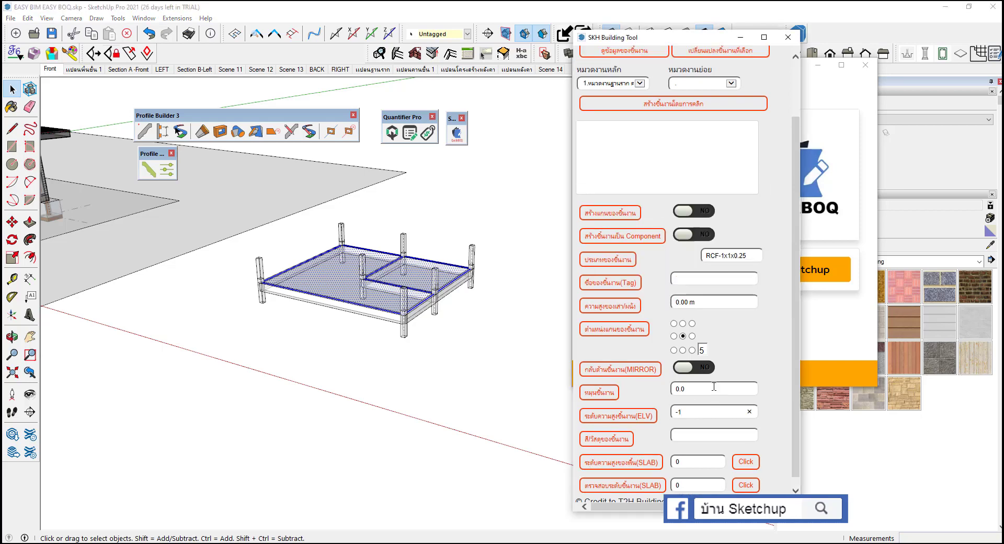
pyautogui.scroll(3, 695, 313)
pyautogui.click(720, 118)
pyautogui.moveTo(311, 328); pyautogui.dragTo(362, 420, button='middle')
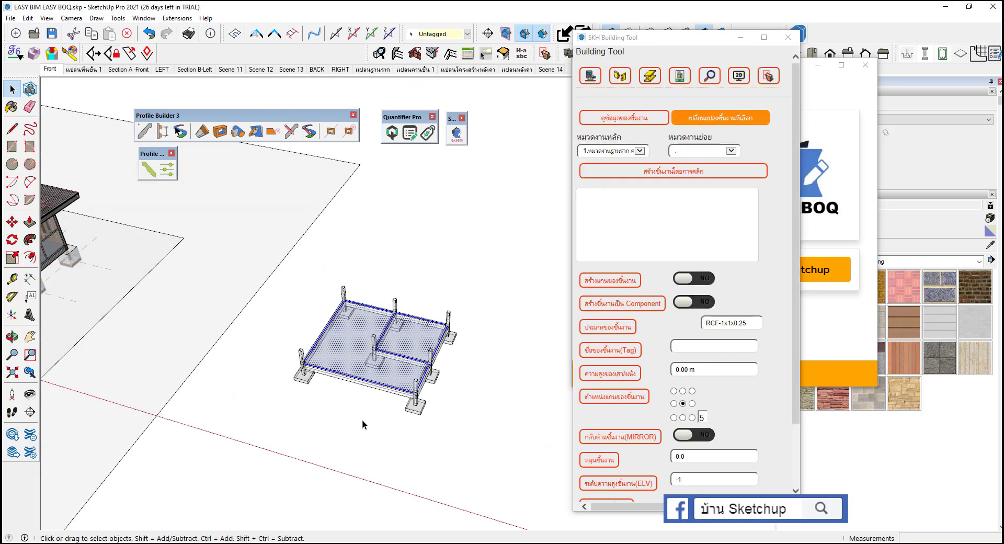
pyautogui.click(477, 307)
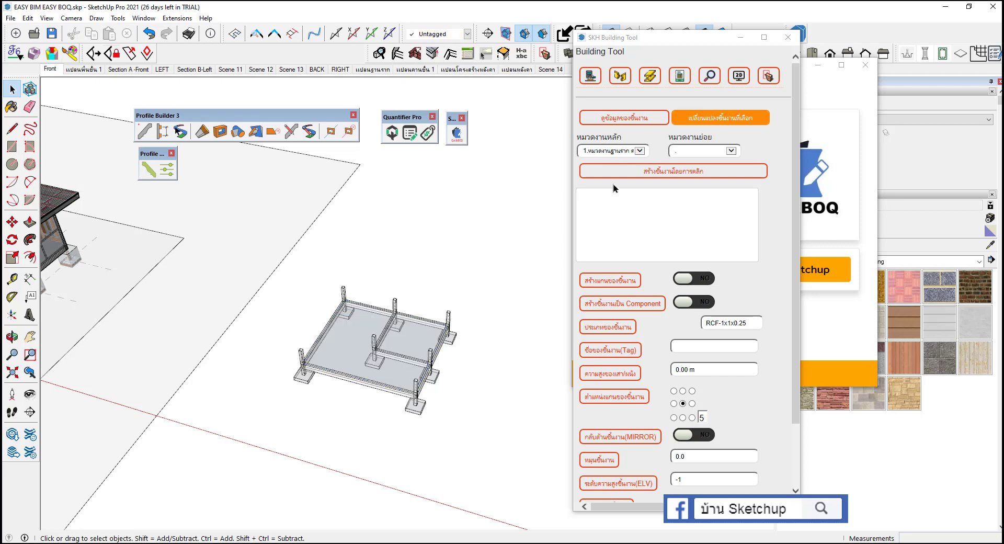
# Place a parapet from the custom profile category beside the frame.
pyautogui.click(620, 151)
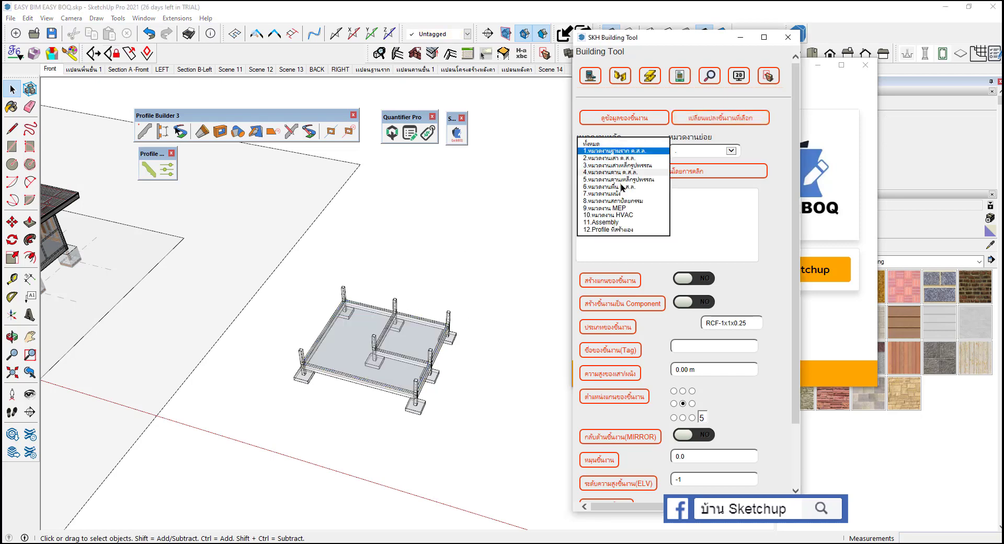
pyautogui.click(617, 230)
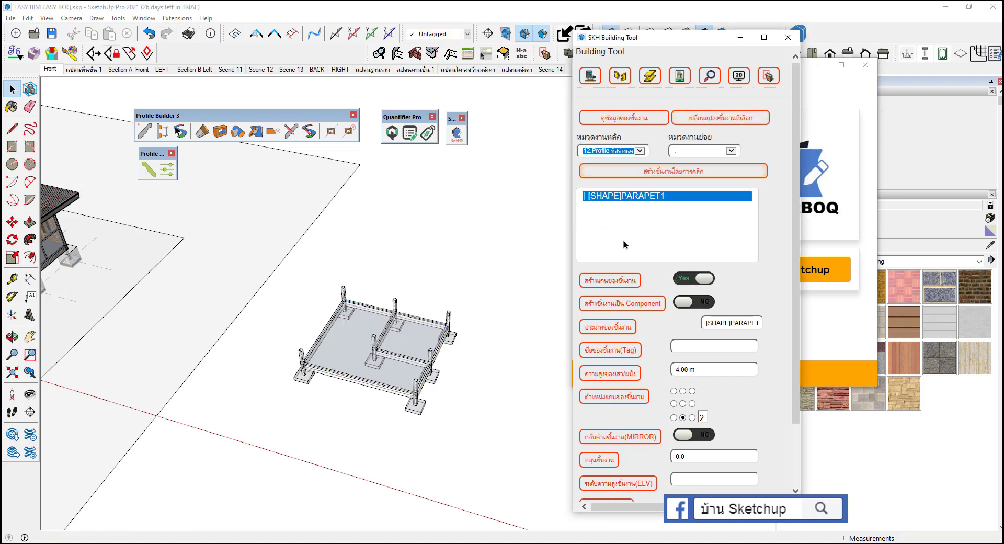
pyautogui.click(666, 171)
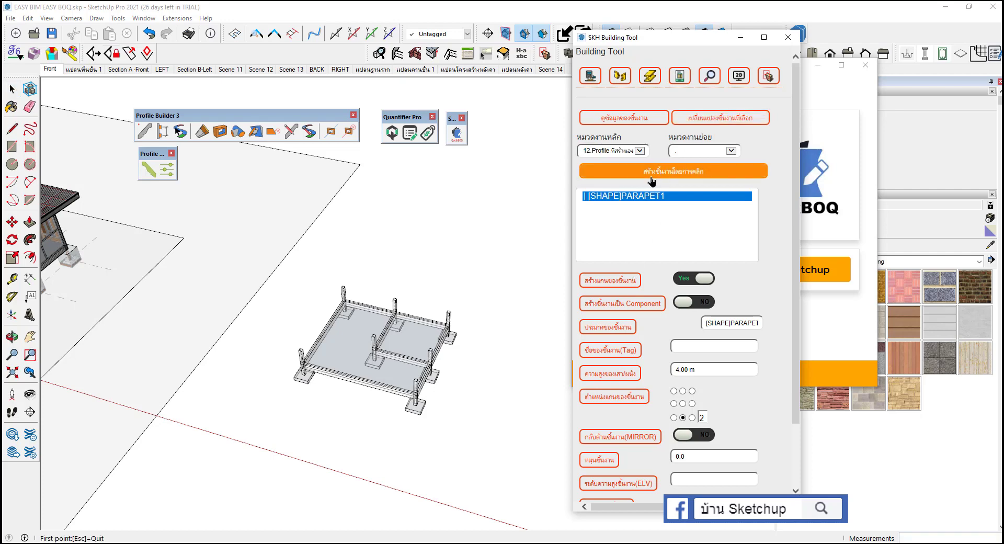
pyautogui.scroll(3, 481, 272)
pyautogui.click(375, 303)
pyautogui.click(437, 316)
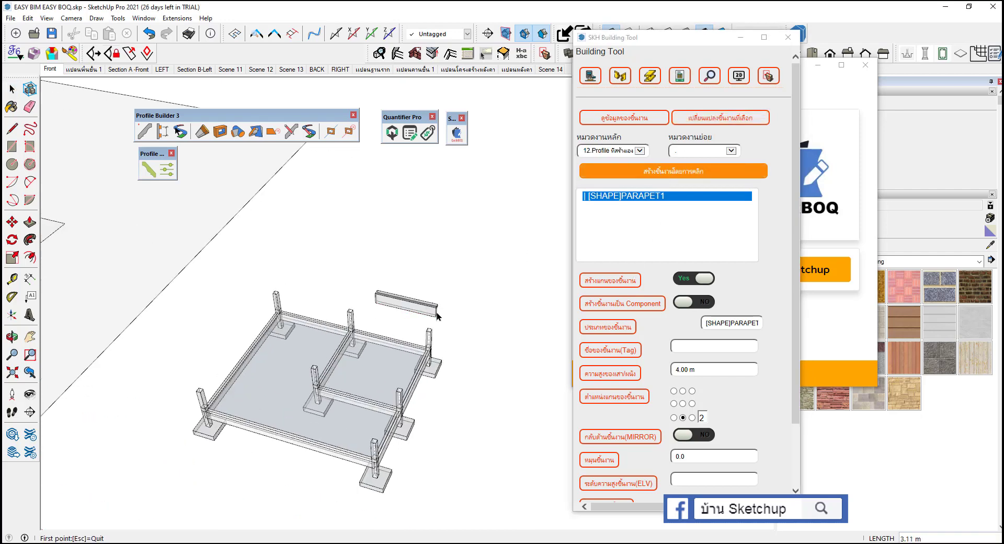
pyautogui.scroll(3, 439, 314)
pyautogui.scroll(2, 440, 322)
pyautogui.scroll(2, 437, 327)
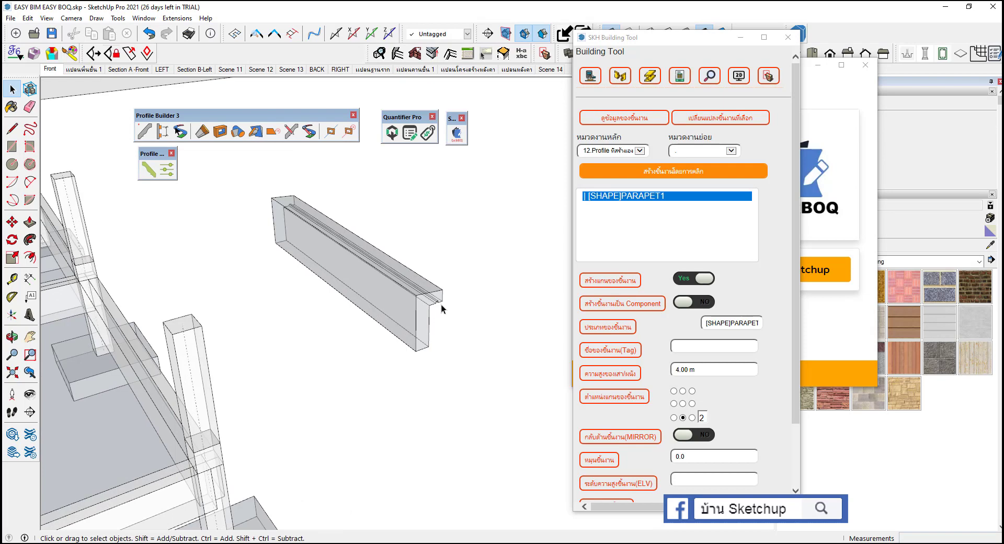
# Place a DoubleWall assembly panel beside the slab frame.
pyautogui.click(610, 151)
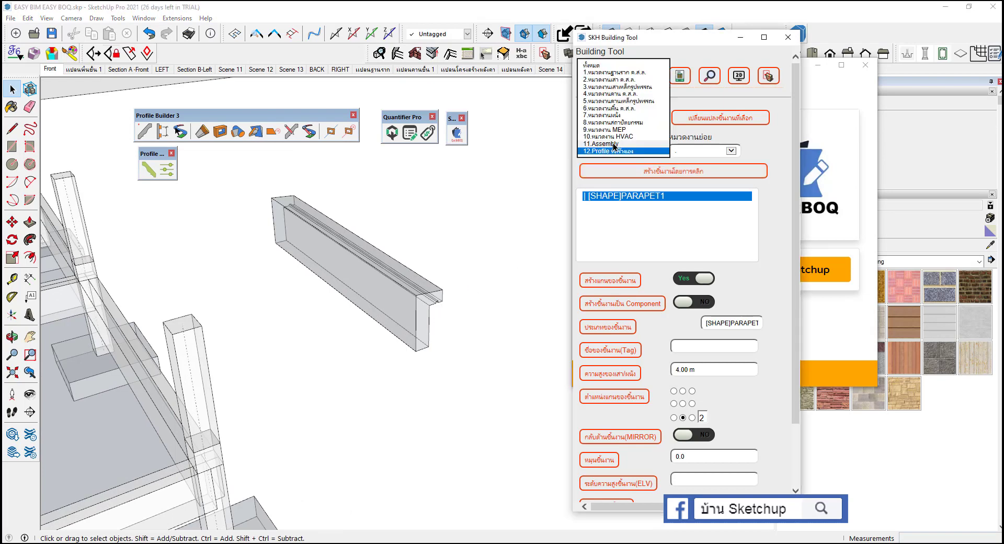
pyautogui.click(614, 148)
pyautogui.click(635, 206)
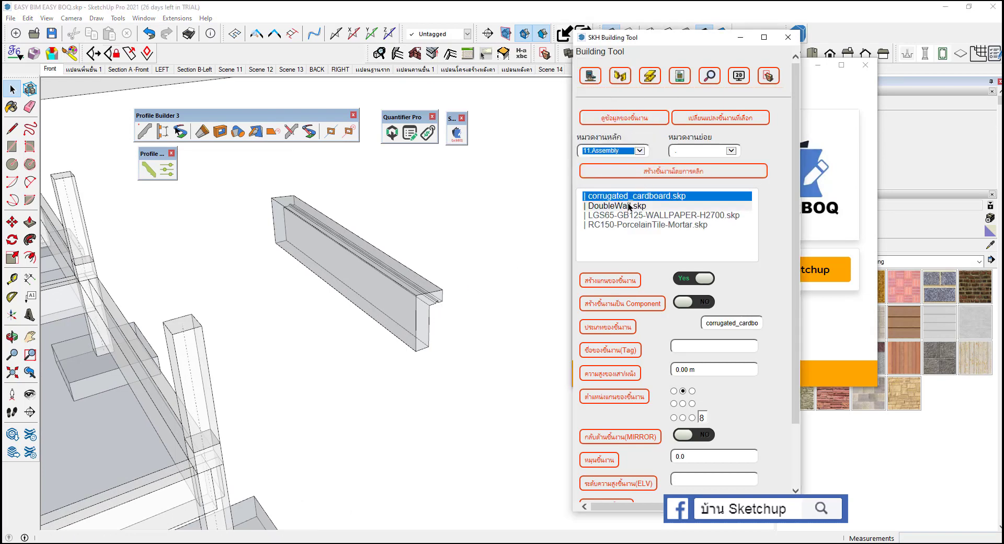
pyautogui.click(654, 173)
pyautogui.scroll(-3, 363, 255)
pyautogui.scroll(-1, 364, 256)
pyautogui.click(344, 269)
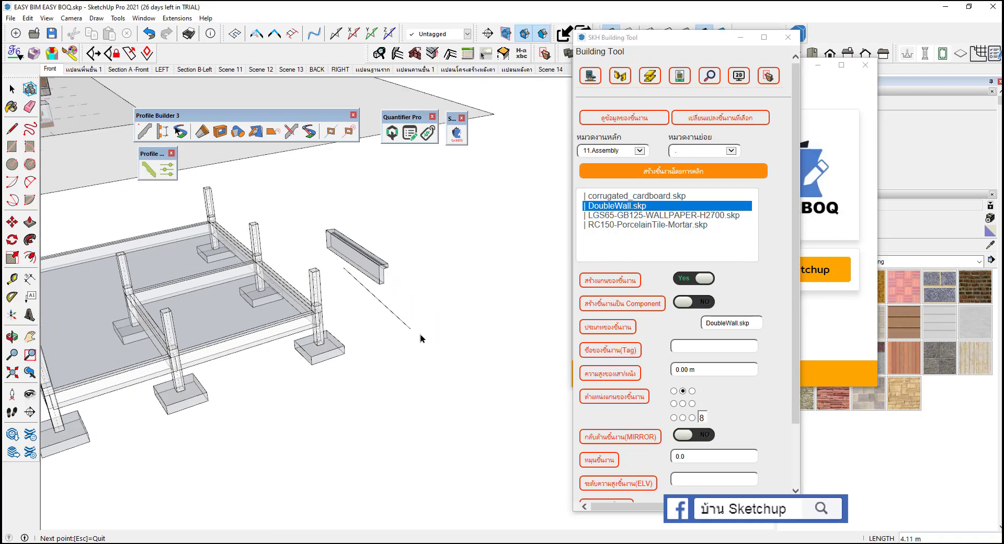
pyautogui.click(439, 342)
# Zoom out to view the wall and close the SKH Building Tool panel.
pyautogui.scroll(-2, 366, 291)
pyautogui.scroll(-2, 390, 314)
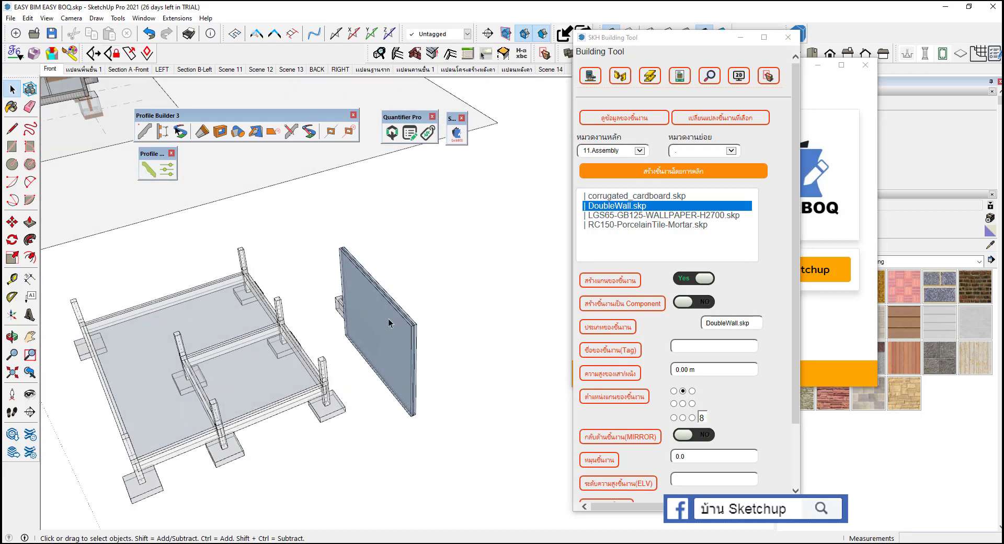
pyautogui.scroll(-2, 402, 293)
pyautogui.scroll(-2, 413, 270)
pyautogui.scroll(-3, 397, 259)
pyautogui.scroll(1, 345, 233)
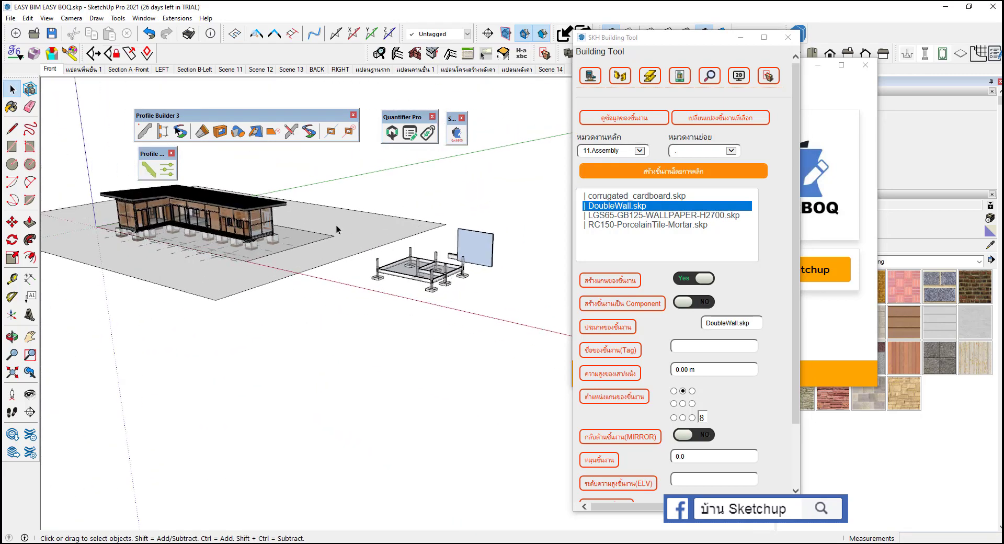
pyautogui.scroll(2, 337, 229)
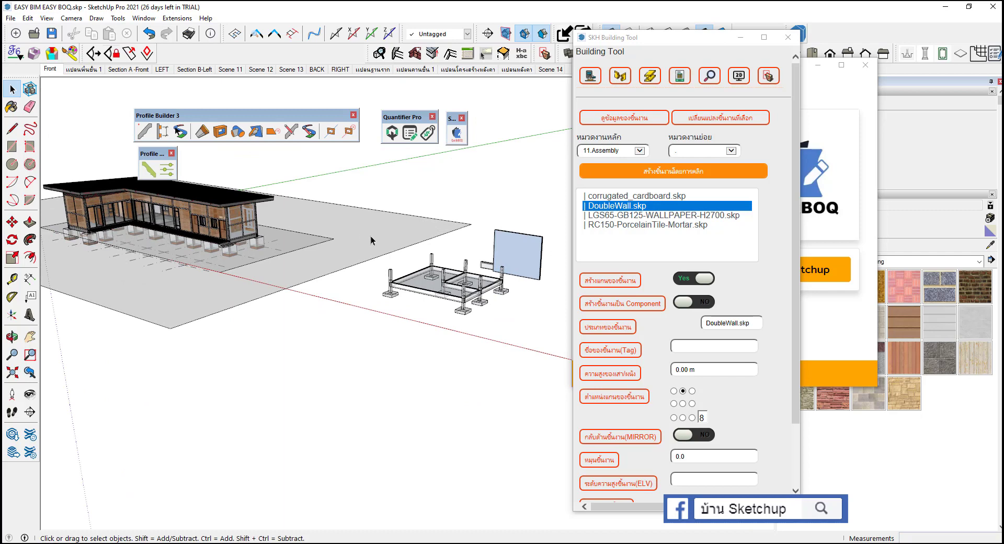
pyautogui.click(788, 37)
# Create an Untitled model via File > New from Template, discarding EASY BIM EASY BOQ.skp changes.
pyautogui.scroll(-2, 460, 311)
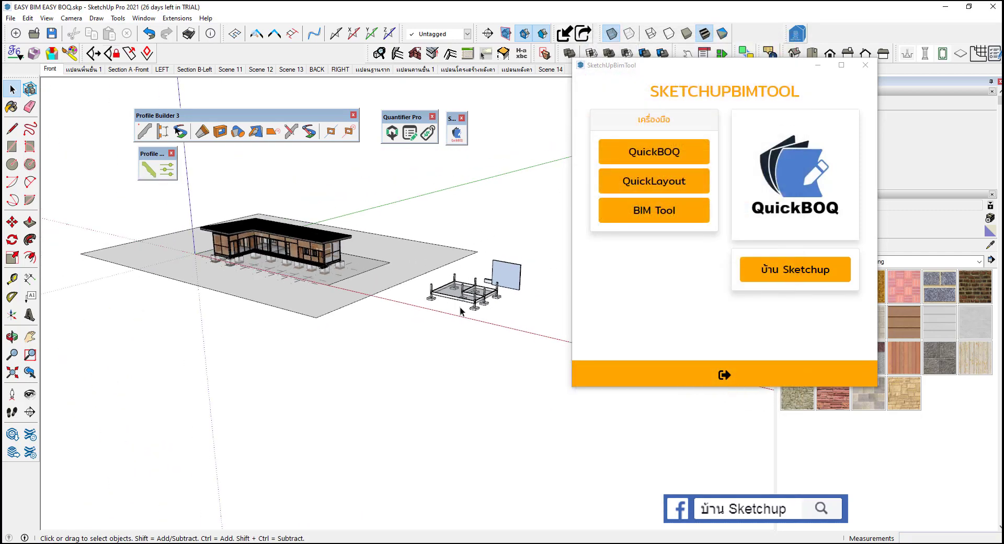
pyautogui.scroll(1, 451, 314)
pyautogui.scroll(-2, 234, 297)
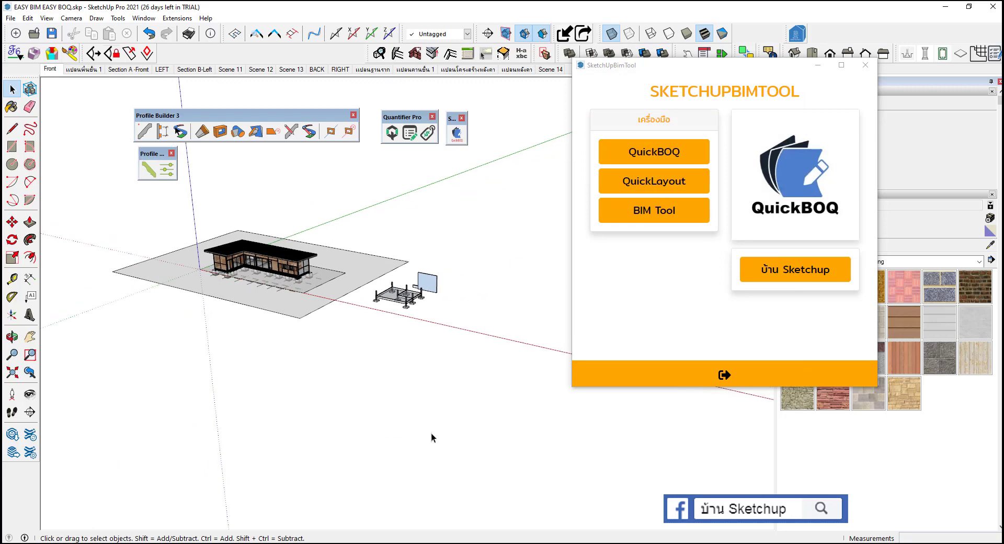
pyautogui.scroll(1, 310, 240)
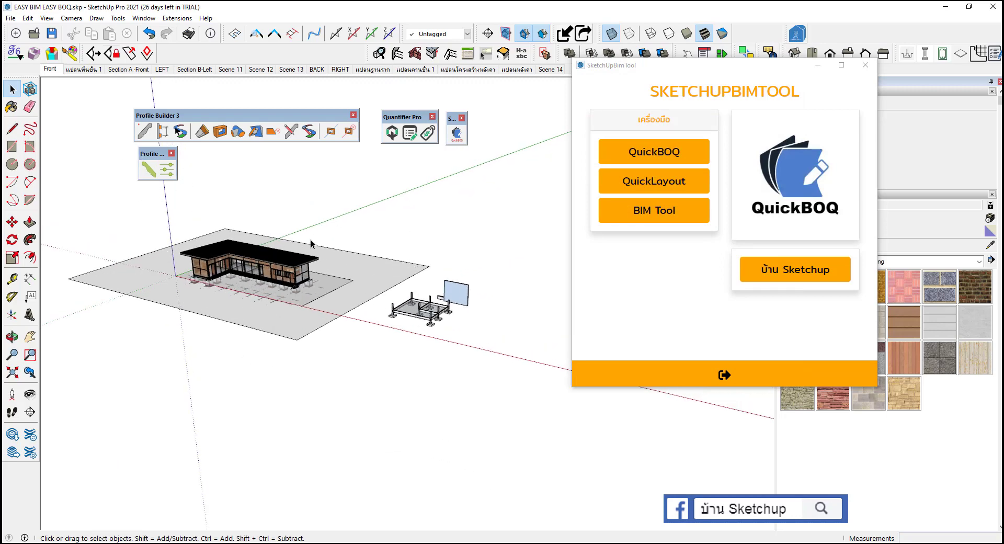
pyautogui.click(10, 18)
pyautogui.click(53, 40)
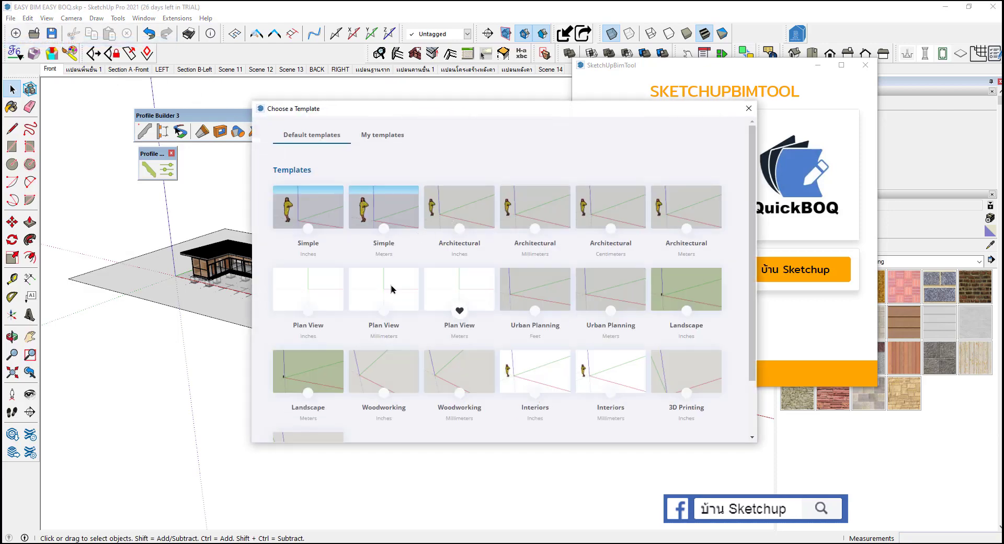
pyautogui.click(460, 290)
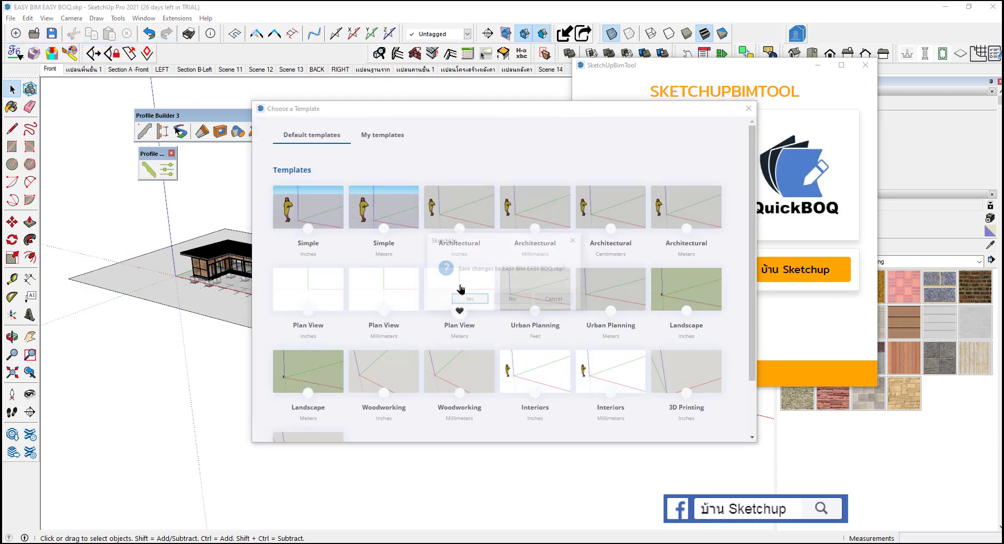
pyautogui.click(512, 300)
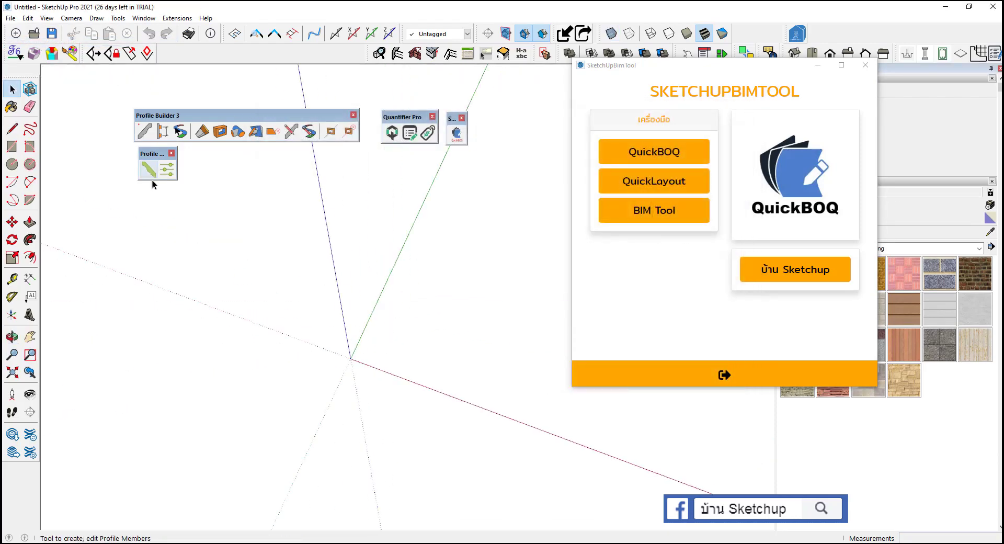
# Zoom out, then collapse Materials and expand Components in the Default Tray.
pyautogui.scroll(-3, 233, 210)
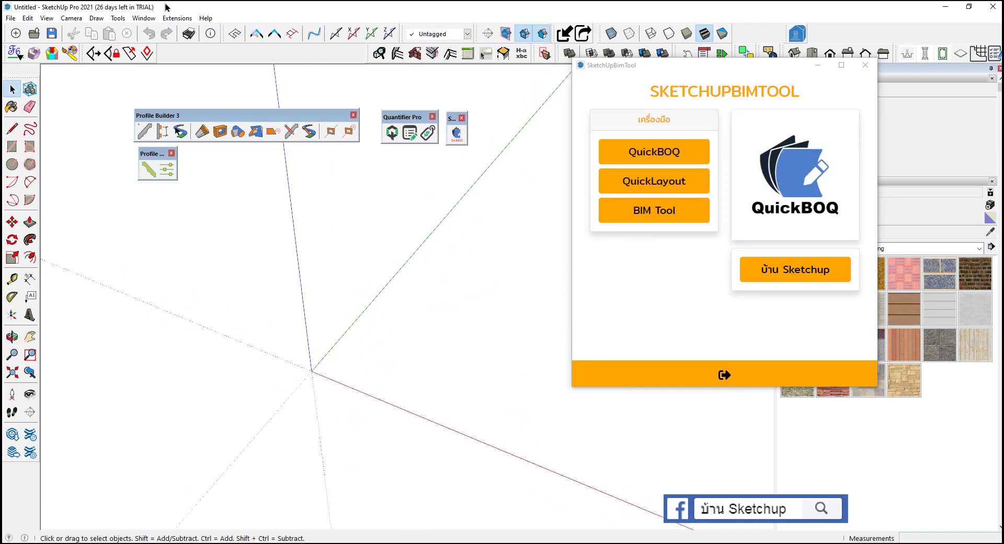
pyautogui.scroll(-2, 283, 252)
pyautogui.scroll(-1, 319, 346)
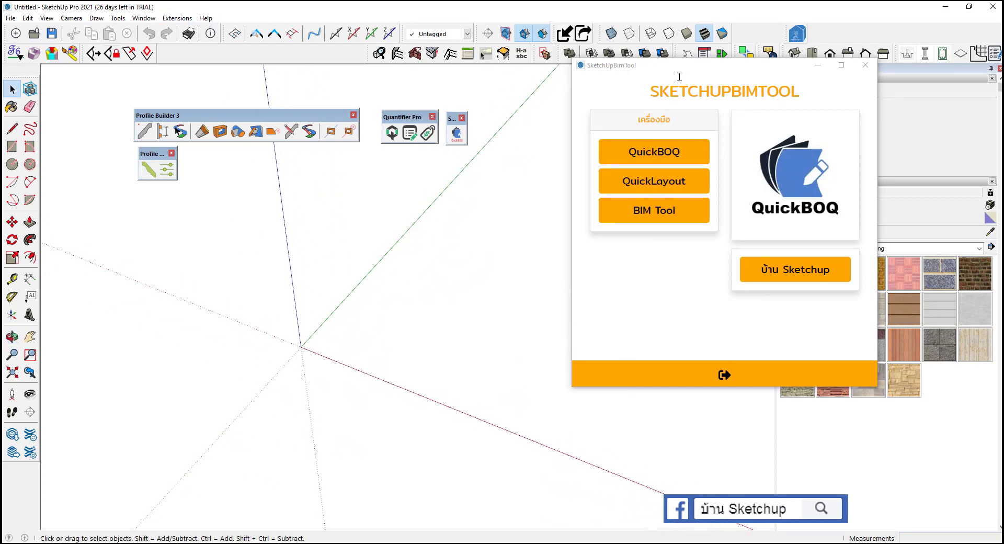
pyautogui.click(783, 79)
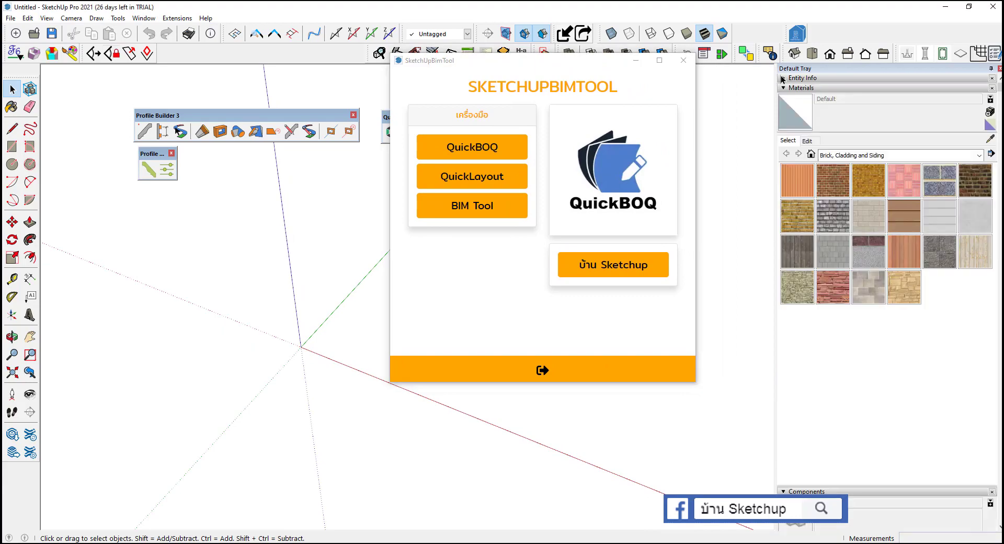
pyautogui.click(784, 88)
# Scroll the 3D Warehouse sample list of figures and tables.
pyautogui.scroll(-2, 821, 173)
pyautogui.scroll(-3, 815, 233)
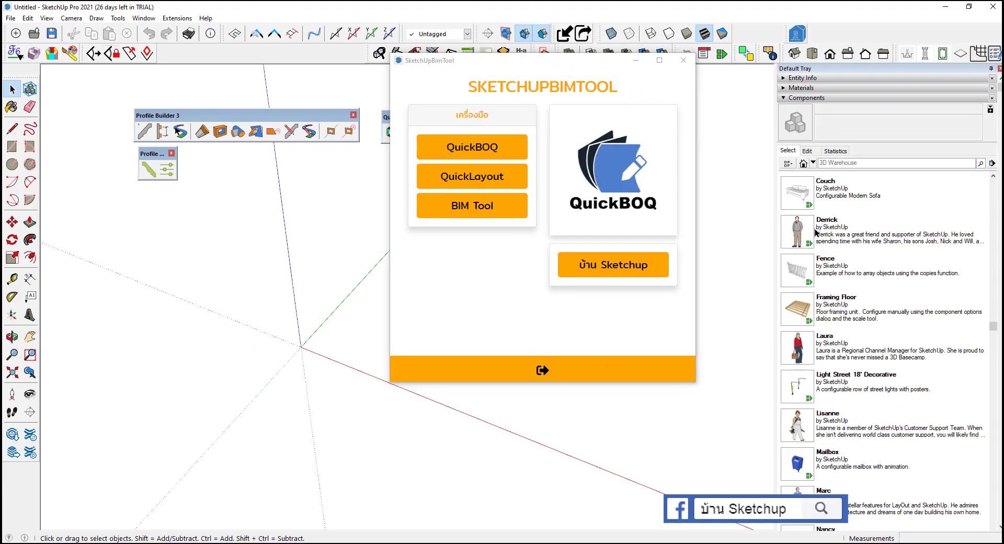
pyautogui.scroll(-3, 816, 232)
pyautogui.scroll(-2, 815, 233)
pyautogui.scroll(-3, 816, 233)
pyautogui.scroll(-3, 815, 233)
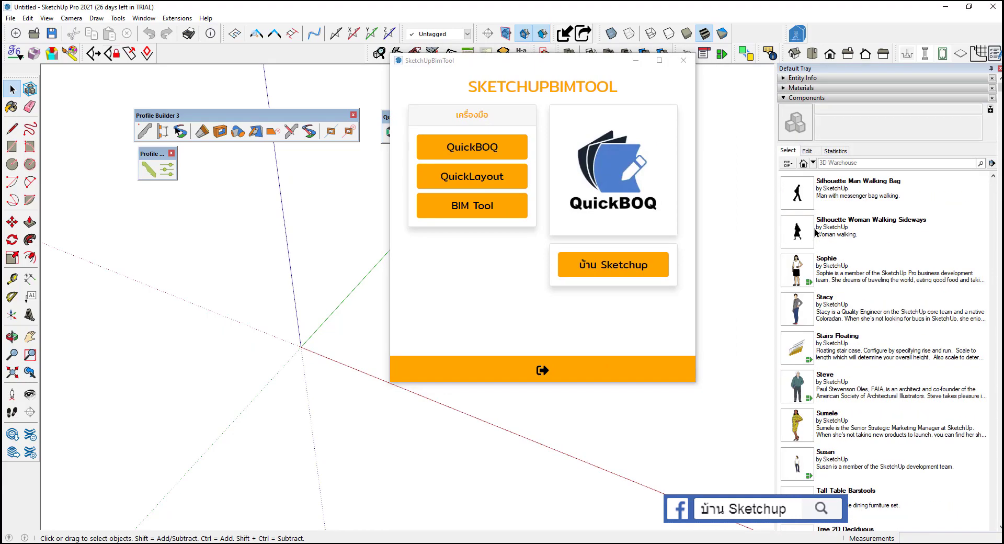
pyautogui.scroll(-2, 816, 232)
pyautogui.scroll(-2, 816, 232)
pyautogui.scroll(-1, 815, 232)
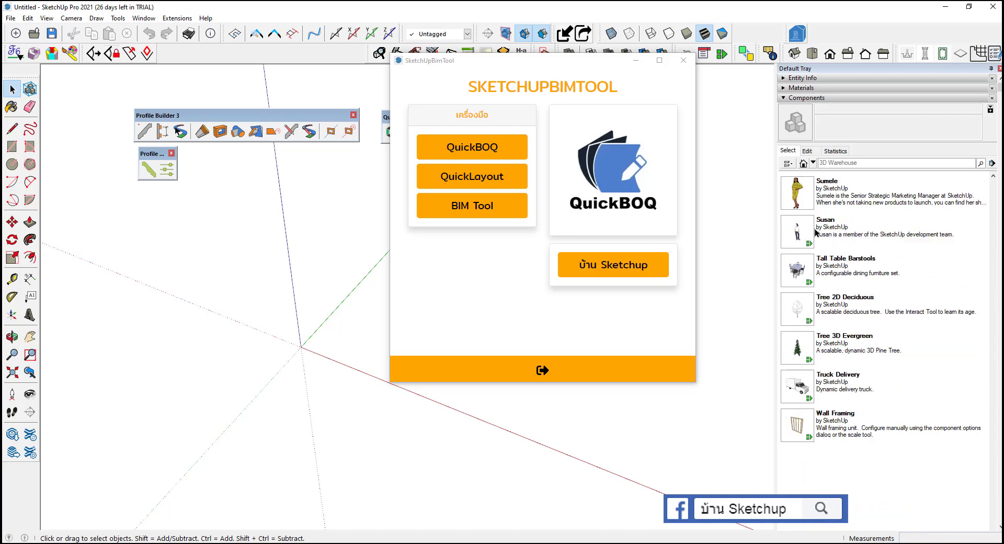
pyautogui.scroll(5, 816, 233)
# Draw a 6 by 8 rectangle from the origin.
pyautogui.moveTo(472, 70); pyautogui.dragTo(610, 71)
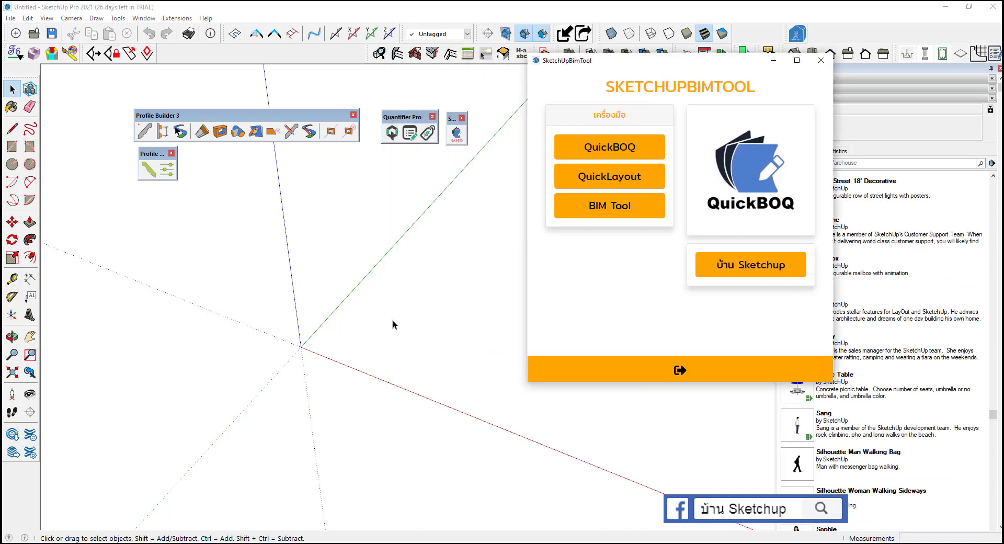
pyautogui.press('r')
pyautogui.click(271, 356)
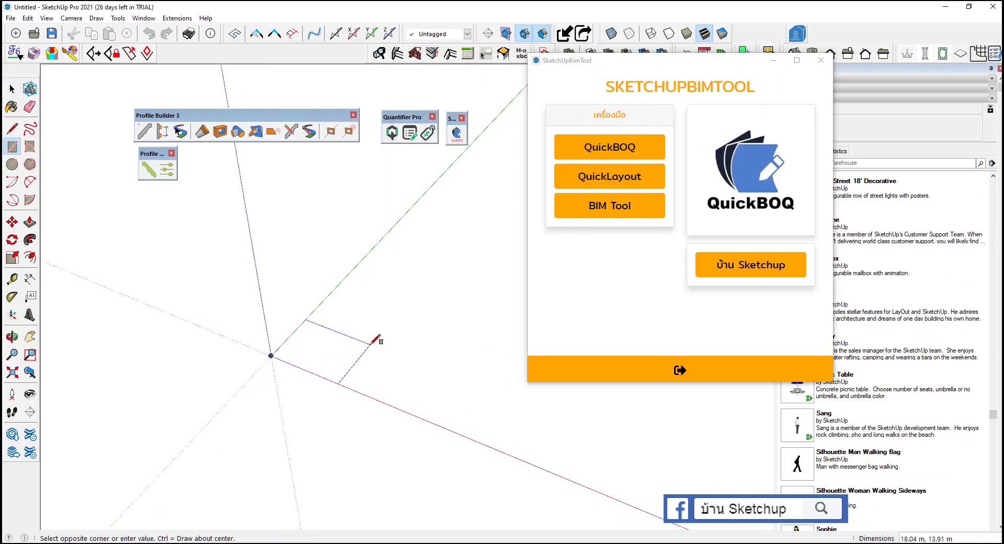
pyautogui.write('8')
pyautogui.press('Return')
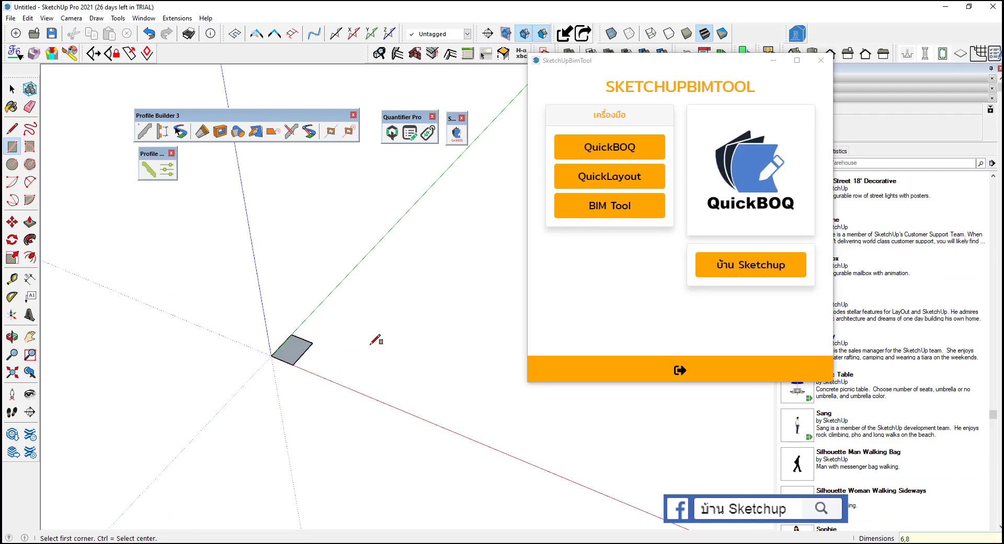
# Push/Pull the rectangle up into a box.
pyautogui.scroll(3, 283, 244)
pyautogui.press('p')
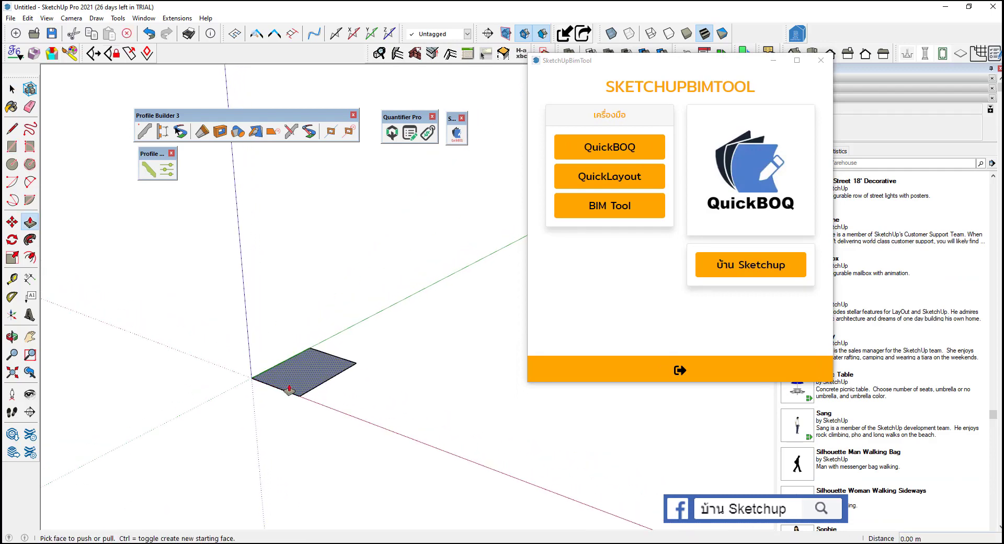
pyautogui.click(290, 382)
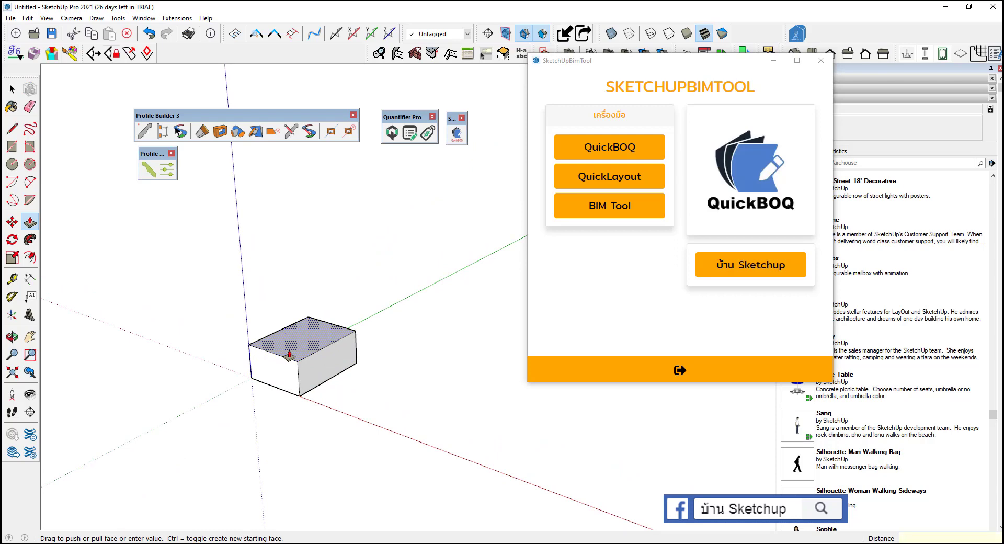
pyautogui.click(289, 355)
# Draw a ridge line across the box top and lift it to form a gabled roof.
pyautogui.scroll(2, 319, 340)
pyautogui.press('l')
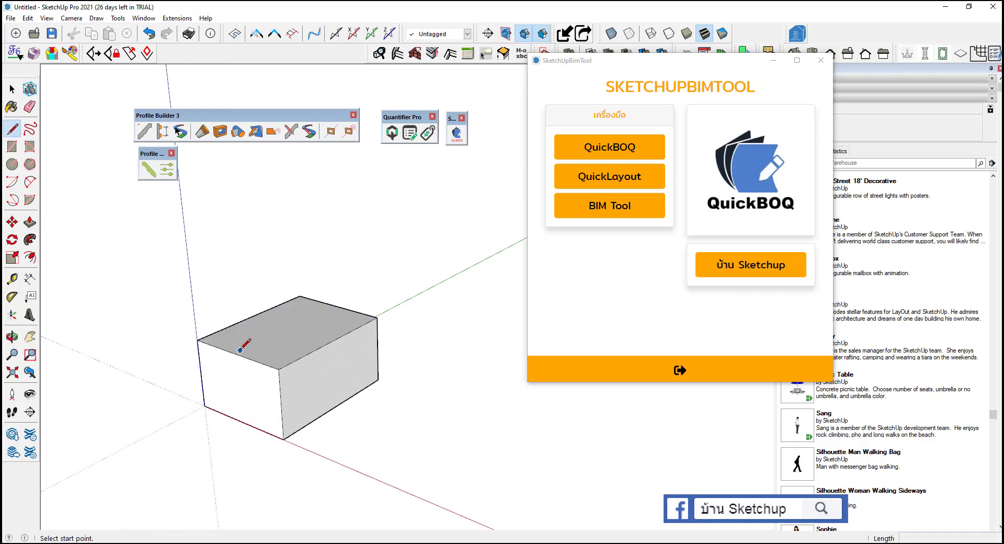
pyautogui.click(236, 354)
pyautogui.click(337, 306)
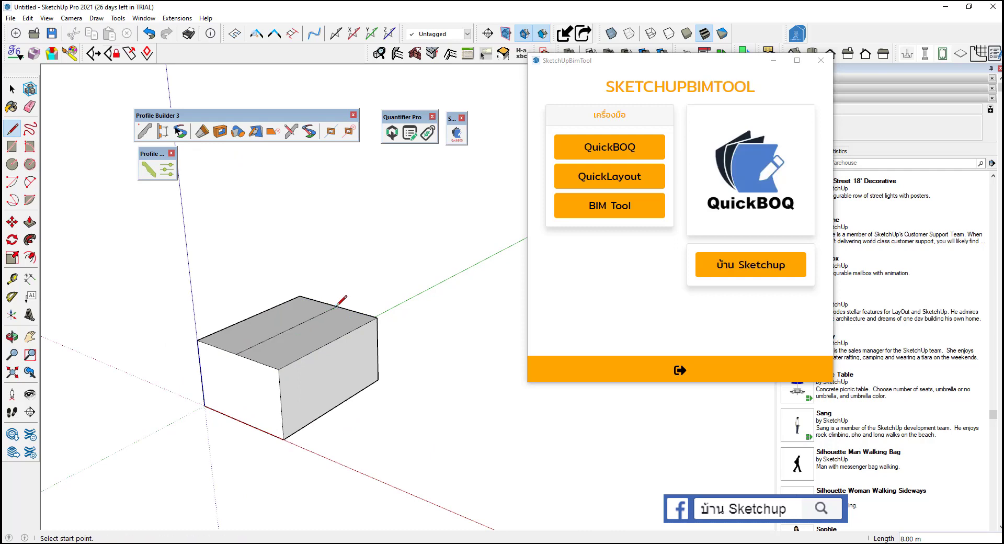
pyautogui.press('m')
pyautogui.click(306, 316)
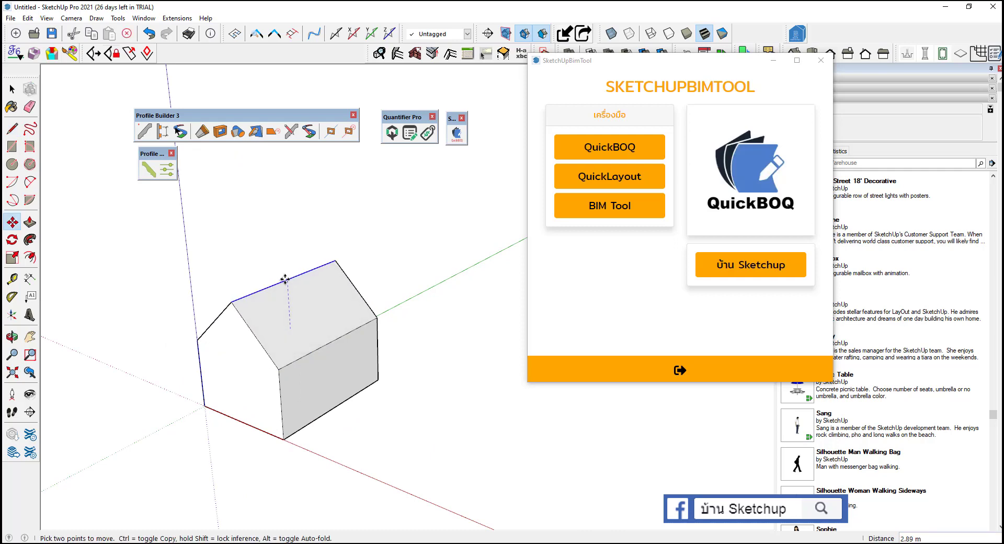
pyautogui.click(284, 279)
# Draw edges splitting both gable end faces of the house.
pyautogui.press('l')
pyautogui.click(278, 368)
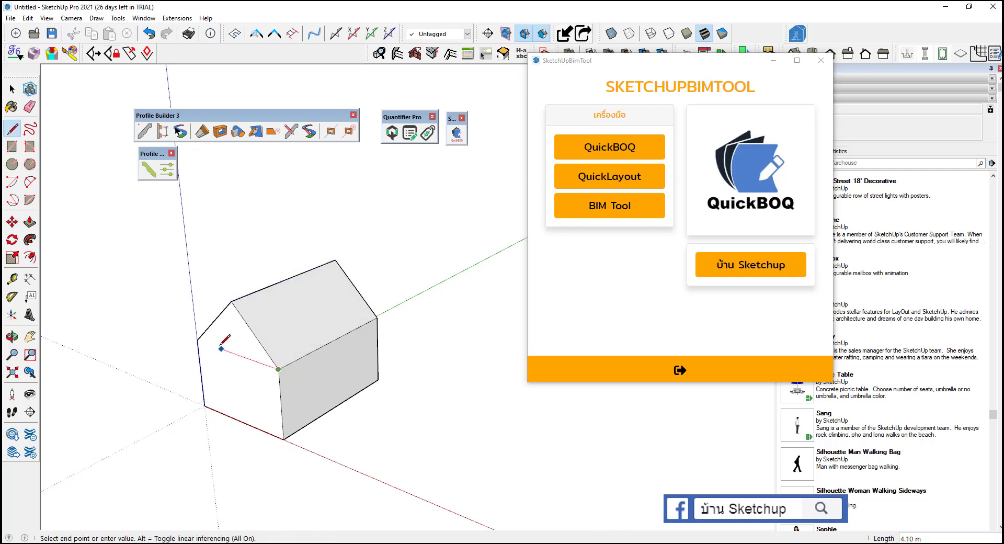
pyautogui.click(199, 339)
pyautogui.moveTo(198, 339)
pyautogui.mouseDown(button='middle')
pyautogui.moveTo(78, 234)
pyautogui.moveTo(437, 300)
pyautogui.mouseUp(button='middle')
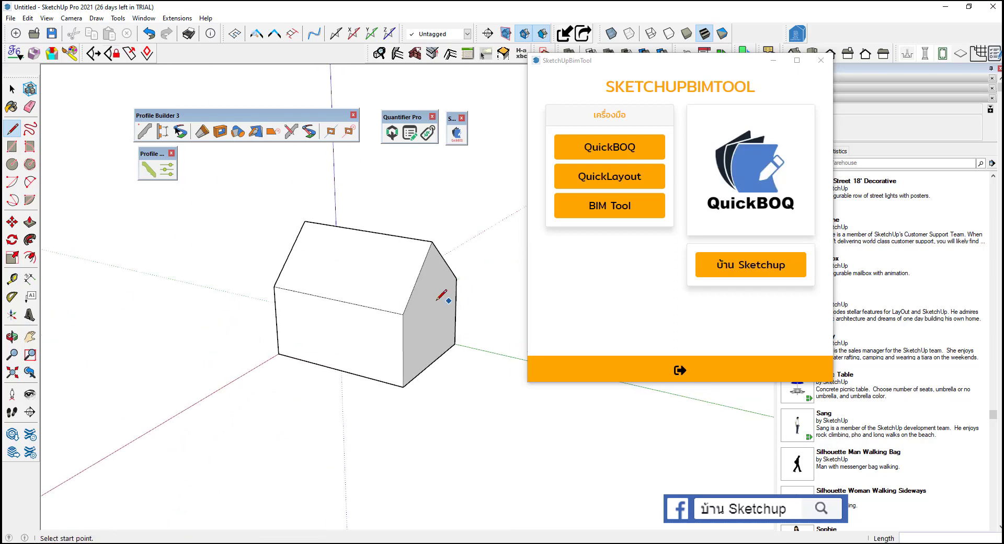
pyautogui.click(403, 314)
pyautogui.click(456, 277)
pyautogui.scroll(2, 384, 256)
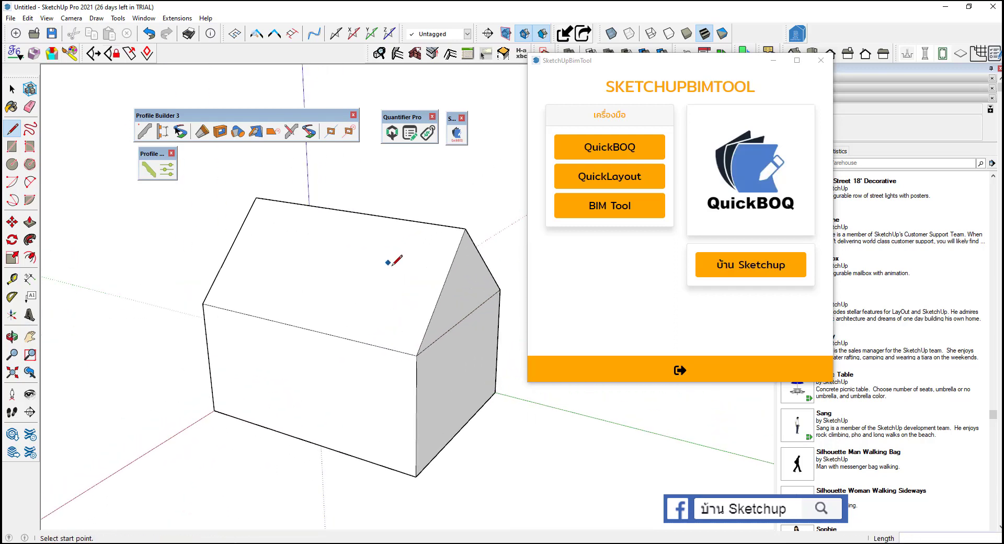
pyautogui.scroll(1, 384, 256)
# Outline a chimney on the roof slope and push/pull it out into a box.
pyautogui.click(438, 323)
pyautogui.moveTo(446, 256)
pyautogui.mouseDown(button='middle')
pyautogui.moveTo(332, 287)
pyautogui.moveTo(347, 241)
pyautogui.mouseUp(button='middle')
pyautogui.click(344, 241)
pyautogui.click(381, 235)
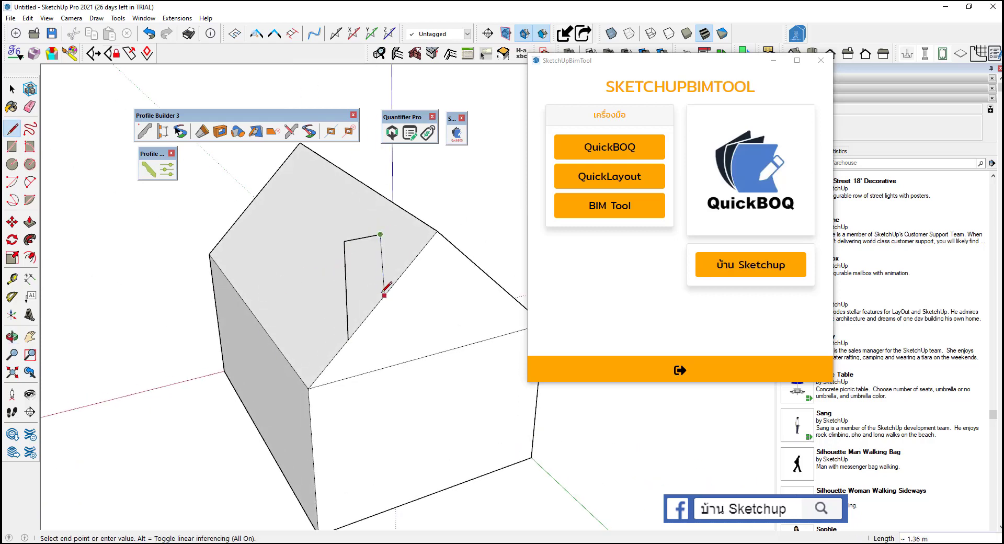
pyautogui.click(381, 298)
pyautogui.press('p')
pyautogui.click(353, 285)
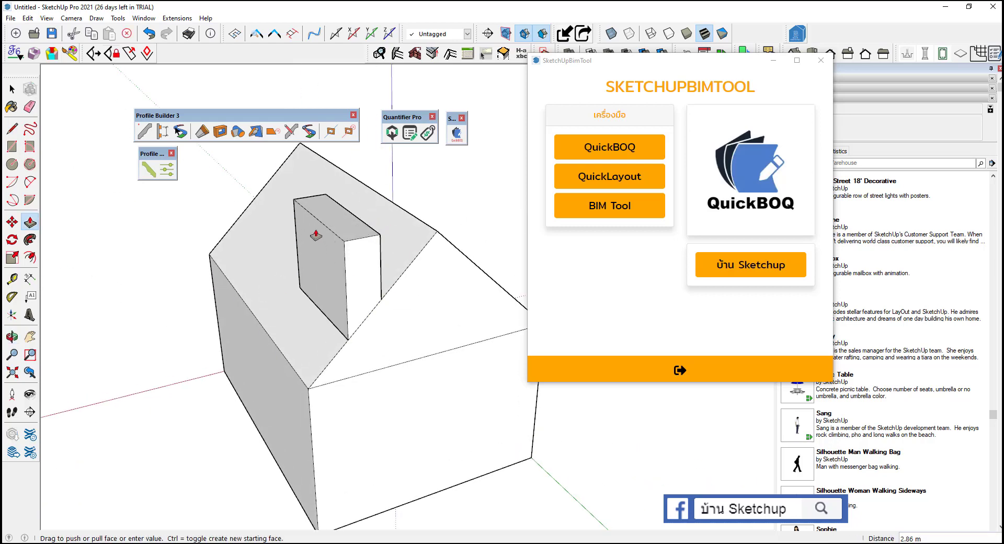
pyautogui.click(313, 236)
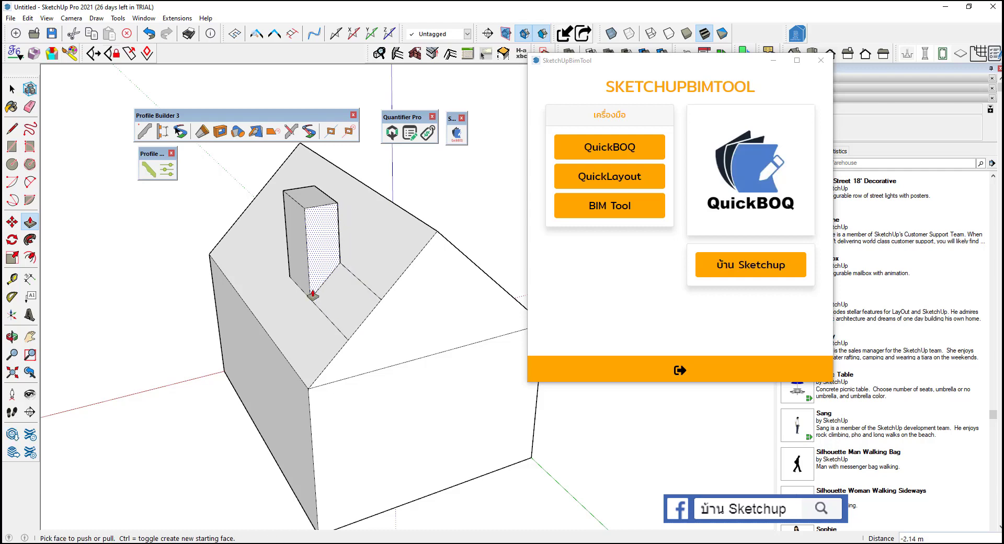
# Pull the chimney top up so it rises taller above the roof.
pyautogui.moveTo(332, 285)
pyautogui.mouseDown(button='middle')
pyautogui.moveTo(358, 277)
pyautogui.moveTo(399, 293)
pyautogui.mouseUp(button='middle')
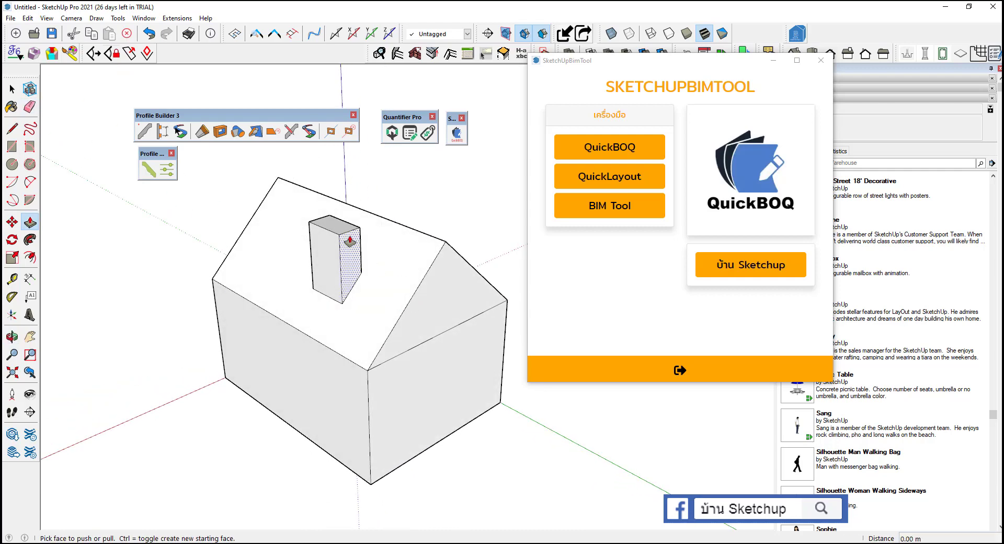
pyautogui.click(335, 224)
pyautogui.click(334, 166)
pyautogui.press('space')
pyautogui.moveTo(335, 167)
pyautogui.mouseDown(button='middle')
pyautogui.moveTo(292, 331)
pyautogui.moveTo(353, 317)
pyautogui.moveTo(378, 360)
pyautogui.mouseUp(button='middle')
# Draw a door and a window on the front wall and a window on the side wall.
pyautogui.press('o')
pyautogui.moveTo(376, 355); pyautogui.dragTo(438, 372)
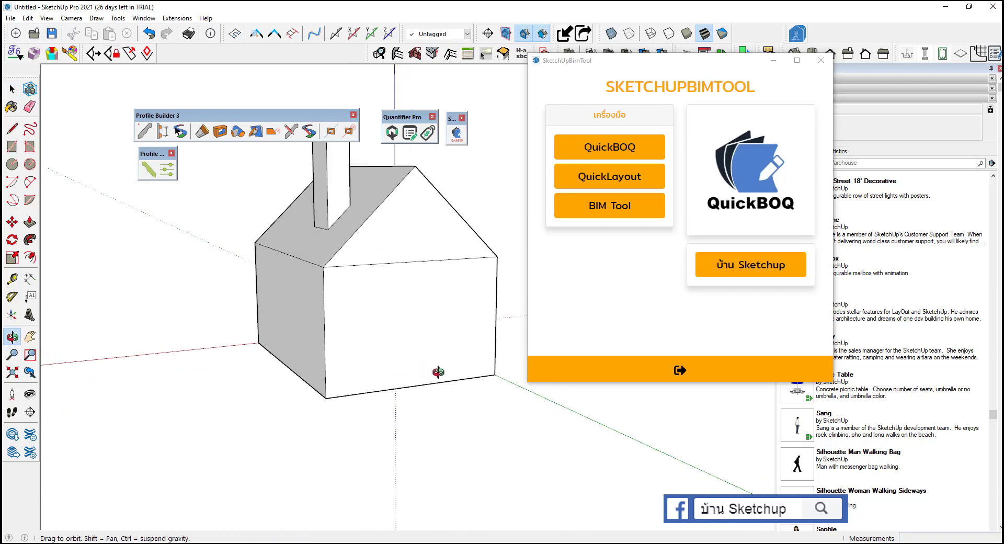
pyautogui.press('r')
pyautogui.moveTo(438, 372)
pyautogui.mouseDown(button='middle')
pyautogui.moveTo(276, 341)
pyautogui.moveTo(337, 423)
pyautogui.moveTo(388, 424)
pyautogui.moveTo(310, 409)
pyautogui.mouseUp(button='middle')
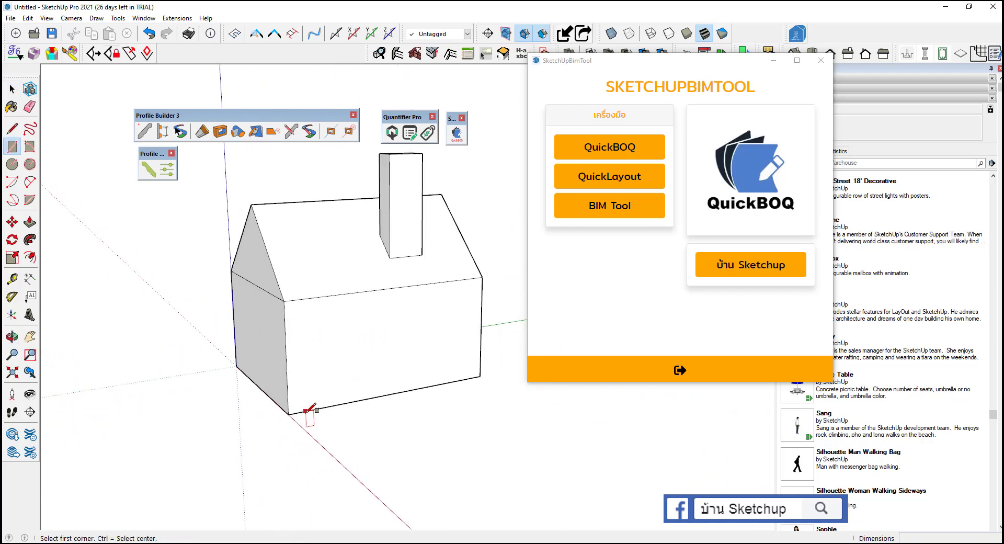
pyautogui.click(307, 411)
pyautogui.click(345, 329)
pyautogui.click(400, 312)
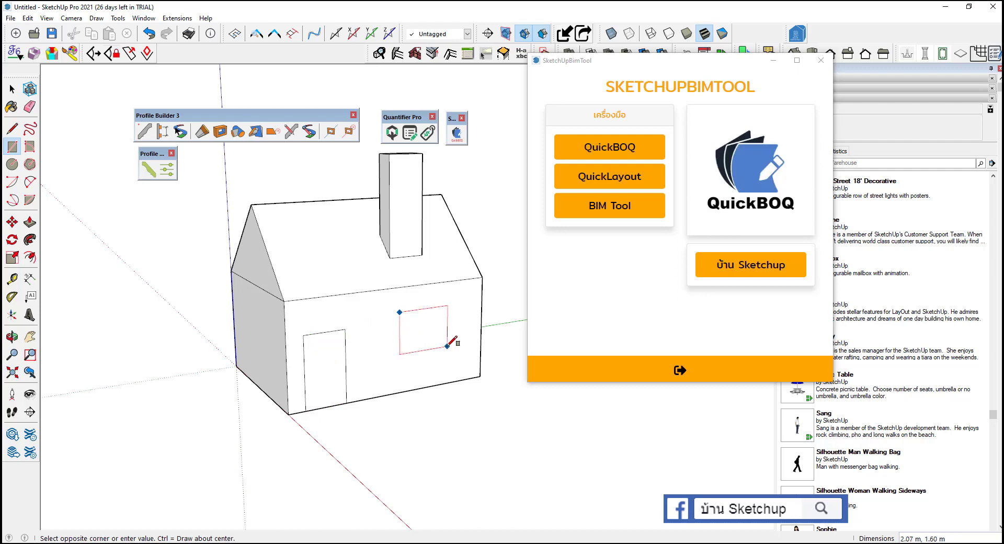
pyautogui.click(448, 346)
pyautogui.moveTo(447, 346); pyautogui.dragTo(251, 324, button='middle')
pyautogui.click(245, 334)
pyautogui.click(287, 357)
# Select all the house geometry and make it a single group.
pyautogui.press('space')
pyautogui.moveTo(287, 356); pyautogui.dragTo(354, 387, button='middle')
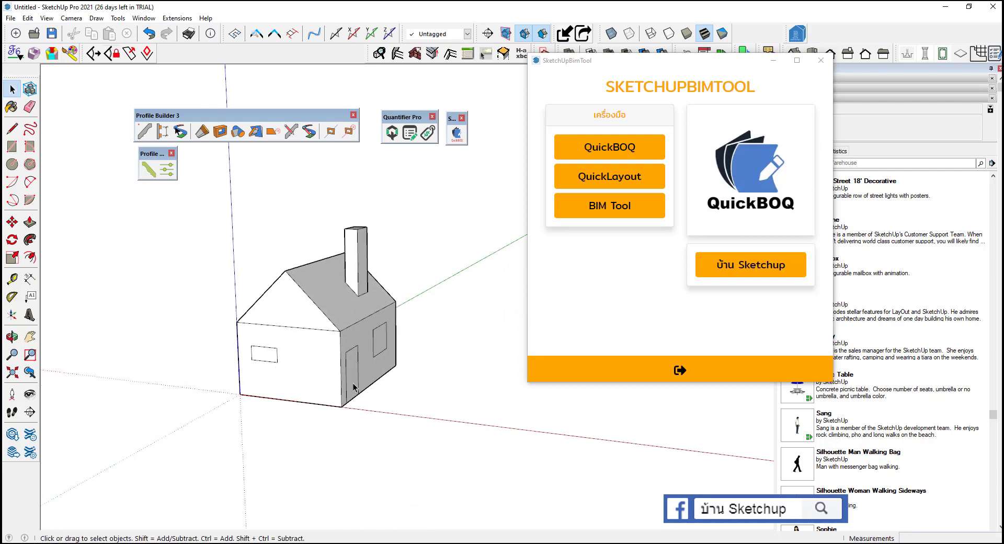
pyautogui.tripleClick(330, 358)
pyautogui.rightClick(330, 357)
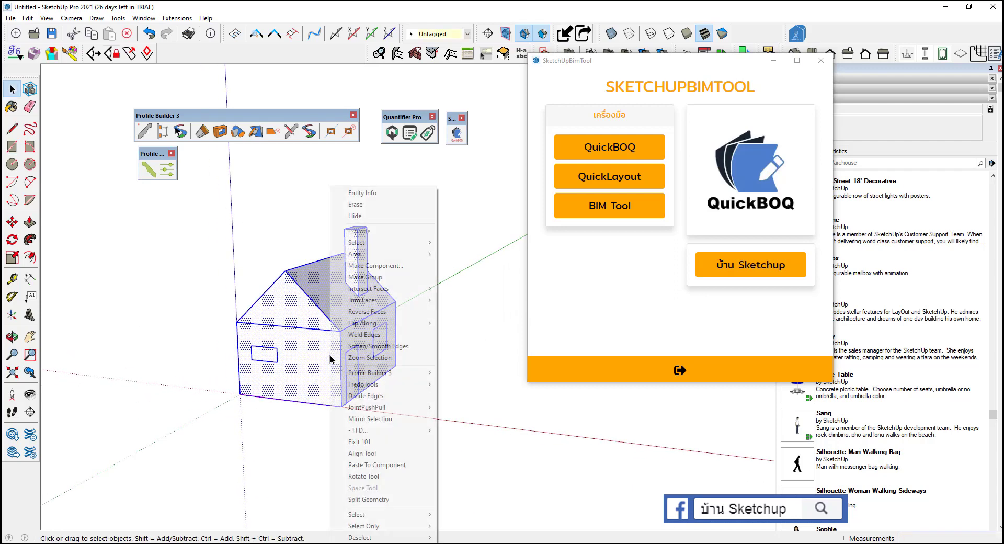
pyautogui.click(380, 277)
pyautogui.click(419, 344)
pyautogui.moveTo(419, 344); pyautogui.dragTo(297, 415, button='middle')
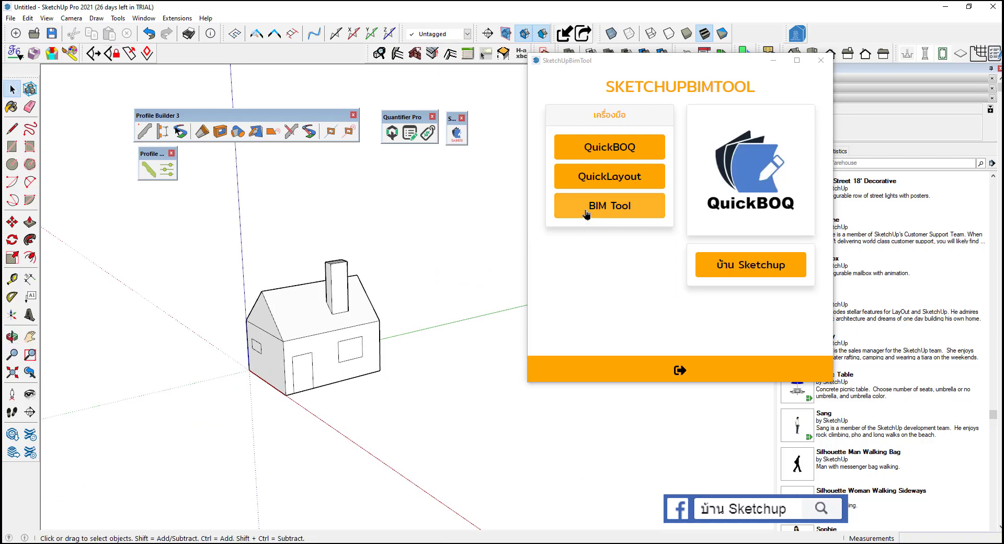
# Save the model as ddd.skp, replacing the existing file.
pyautogui.click(618, 172)
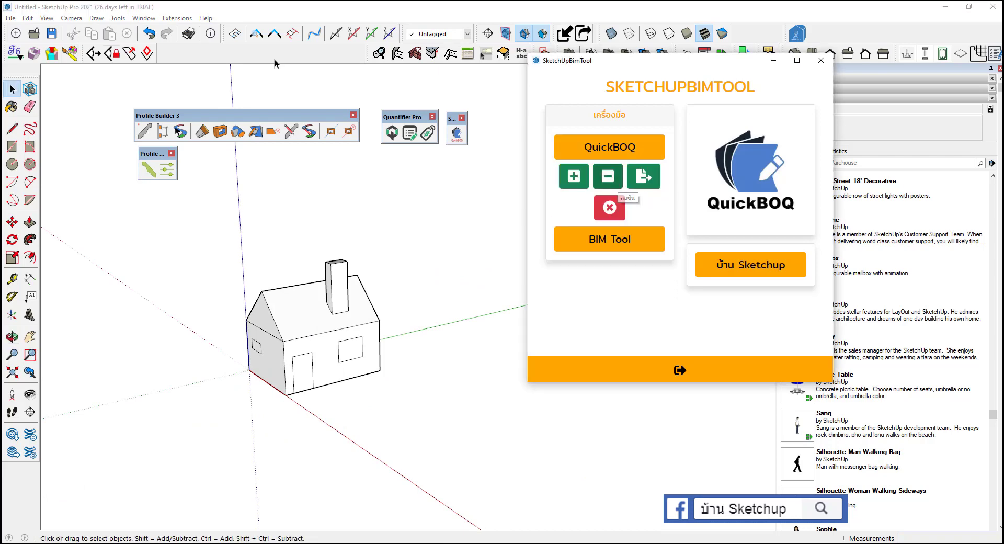
pyautogui.click(52, 38)
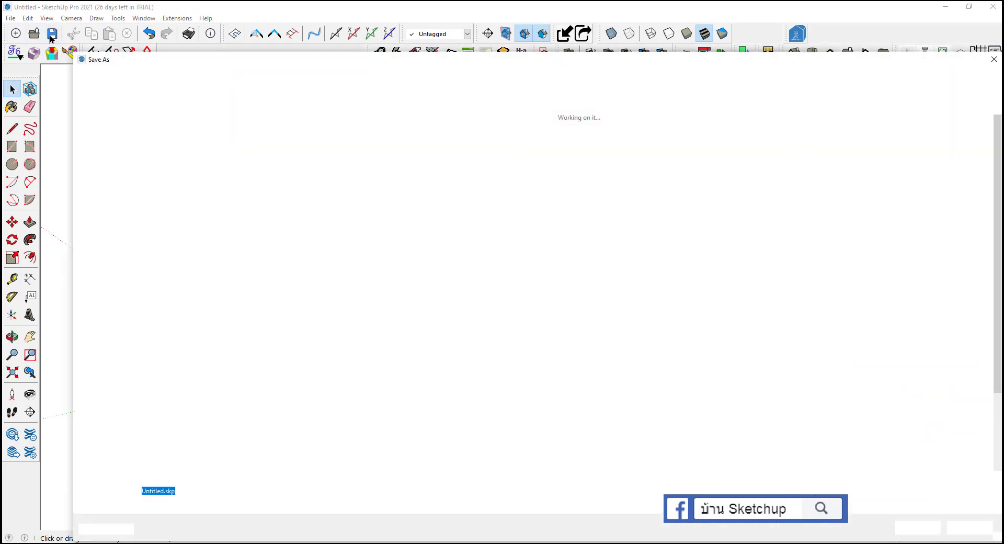
pyautogui.write('wdwd')
pyautogui.press('Return')
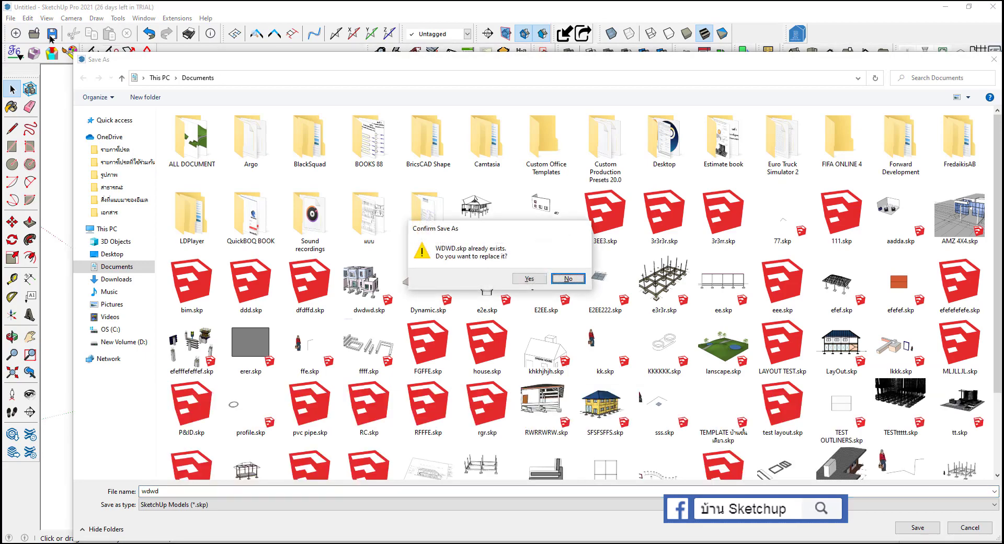
pyautogui.press('Return')
pyautogui.write('ddd')
pyautogui.press('Return')
pyautogui.click(526, 279)
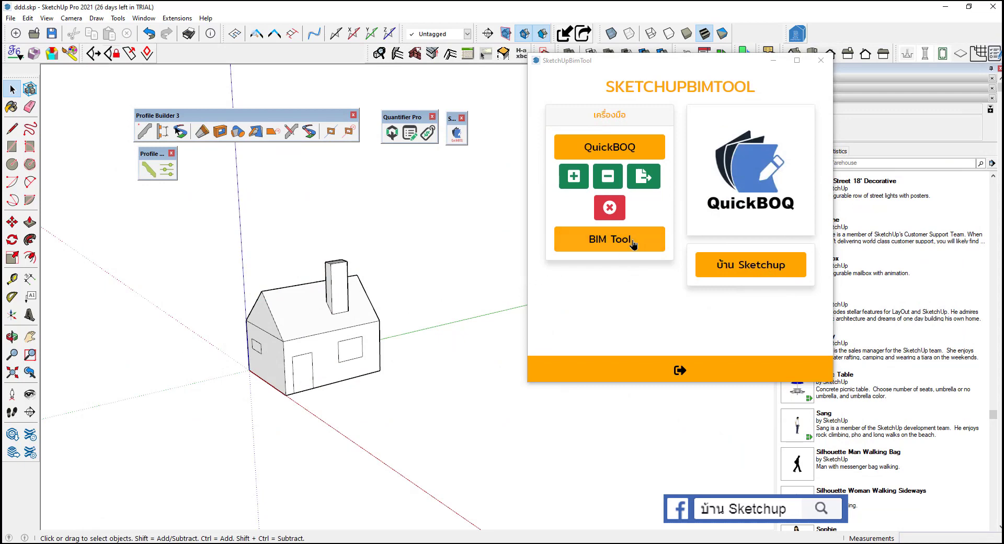
# Generate the standard QuickBOQ scenes and review Plan, Left, Section A and Section B.
pyautogui.click(577, 182)
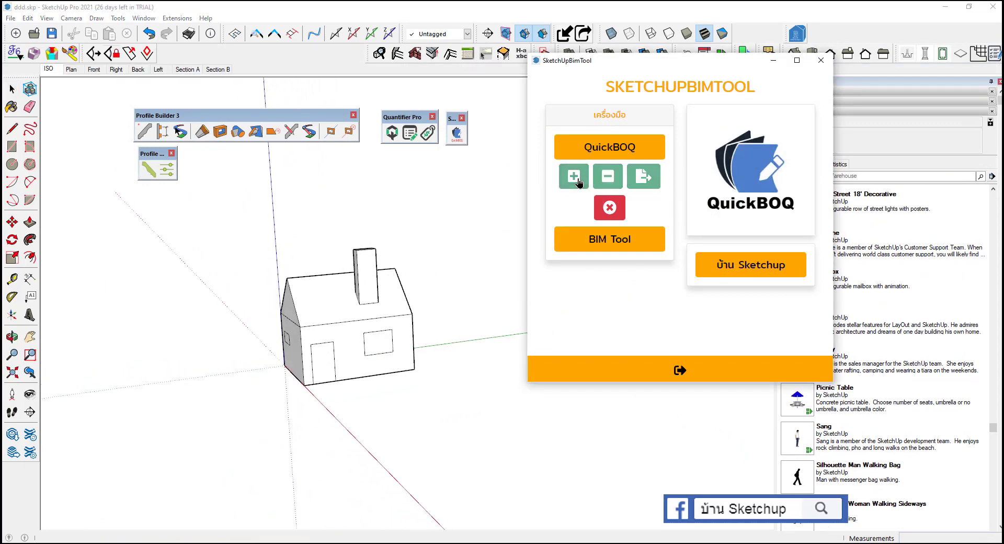
pyautogui.click(71, 69)
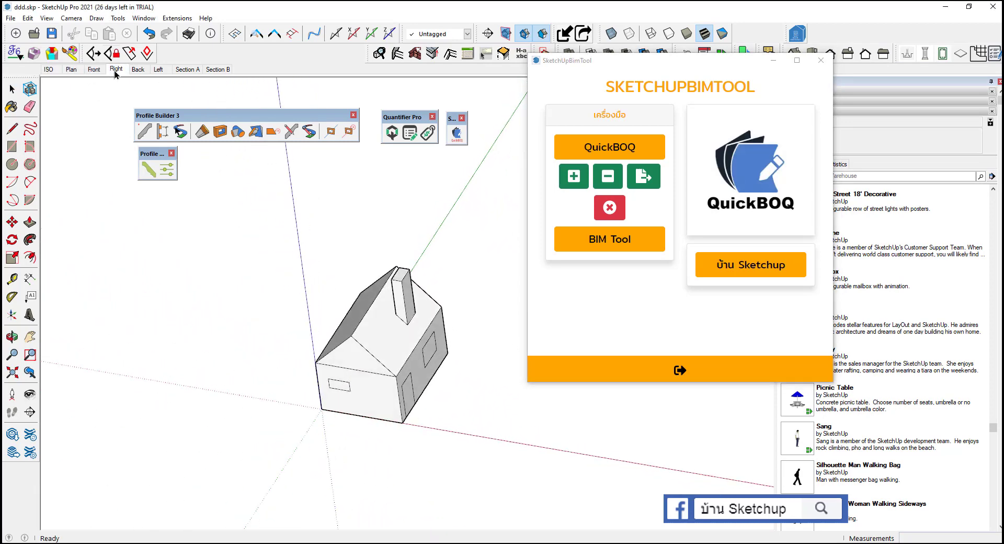
pyautogui.click(159, 70)
pyautogui.click(184, 69)
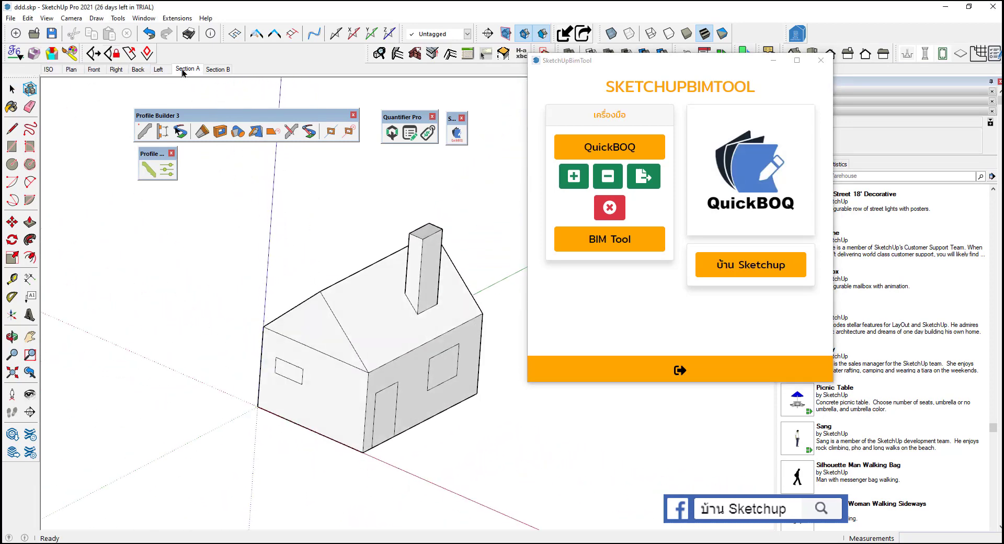
pyautogui.click(215, 69)
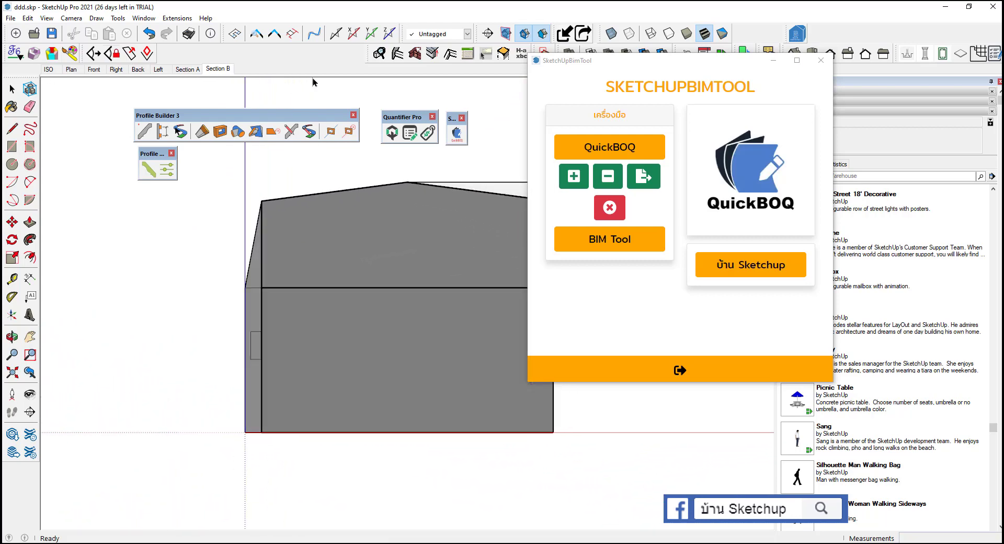
# Export the scenes to a LayOut document named dddd at A3 size, scale 1:100.
pyautogui.click(639, 180)
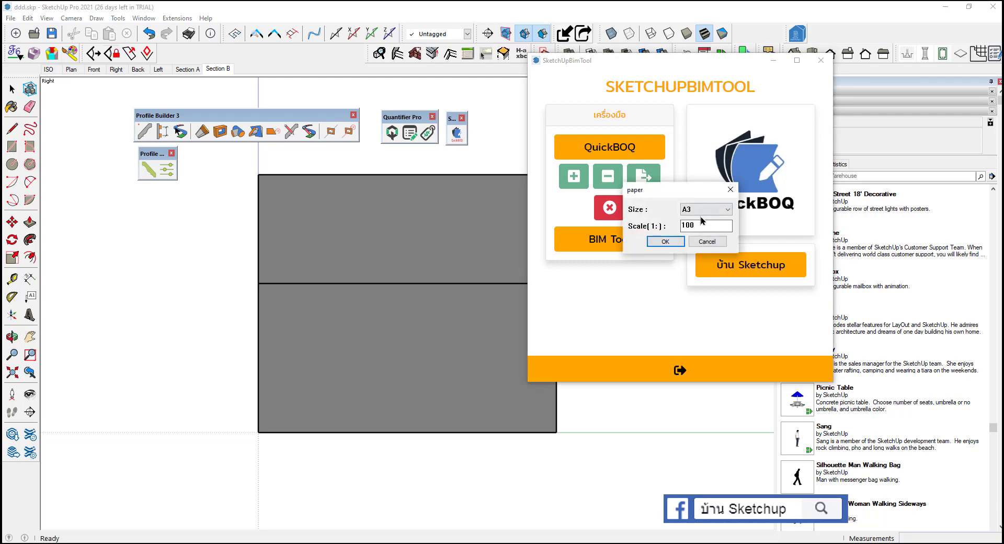
pyautogui.click(703, 212)
pyautogui.click(703, 211)
pyautogui.click(665, 241)
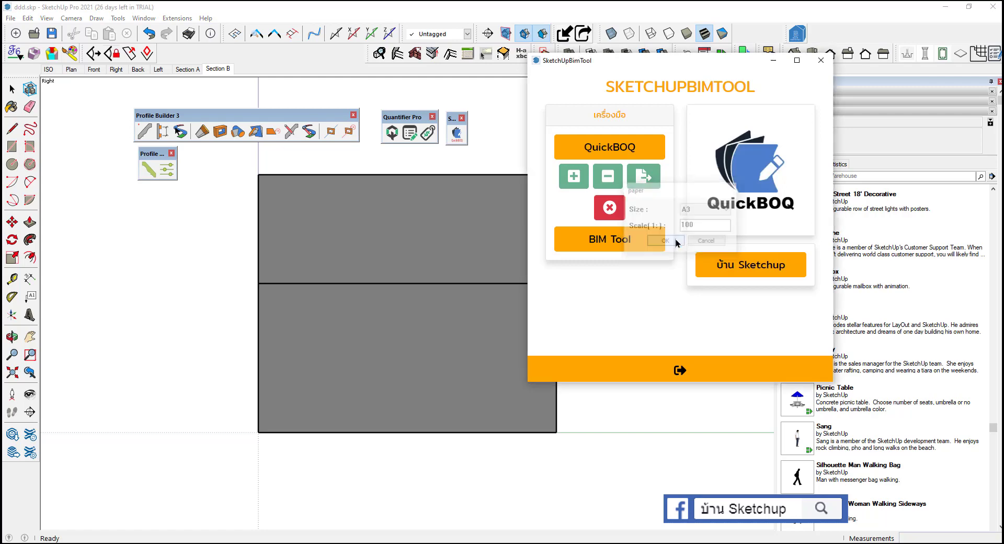
pyautogui.write('dddd')
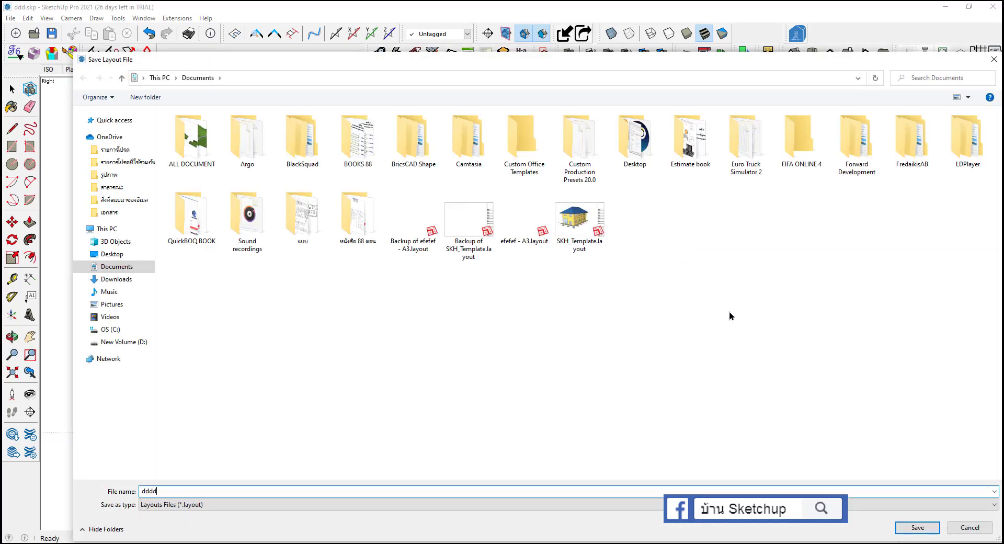
pyautogui.click(920, 528)
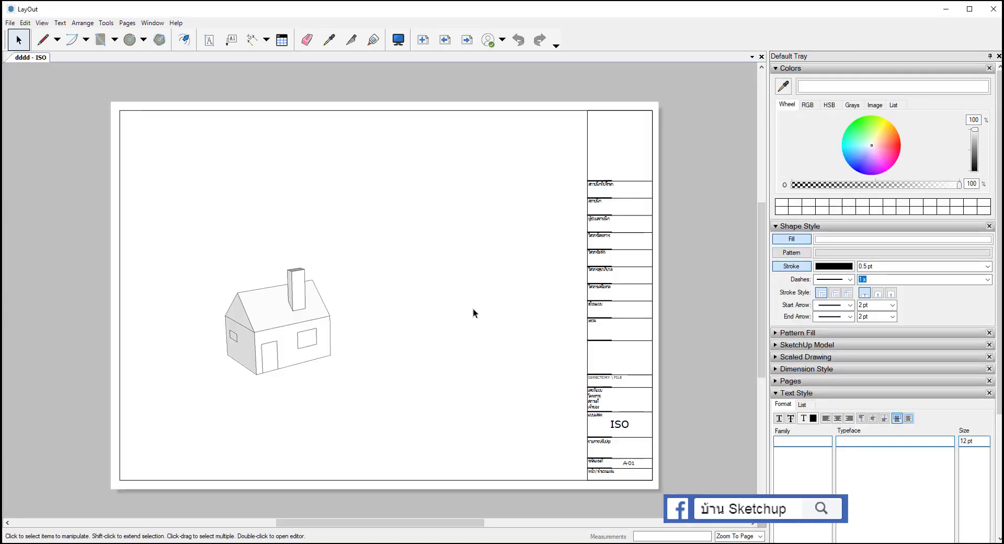
# Move the house viewport against the title block and reorient the house inside it.
pyautogui.click(270, 354)
pyautogui.moveTo(268, 358); pyautogui.dragTo(343, 327)
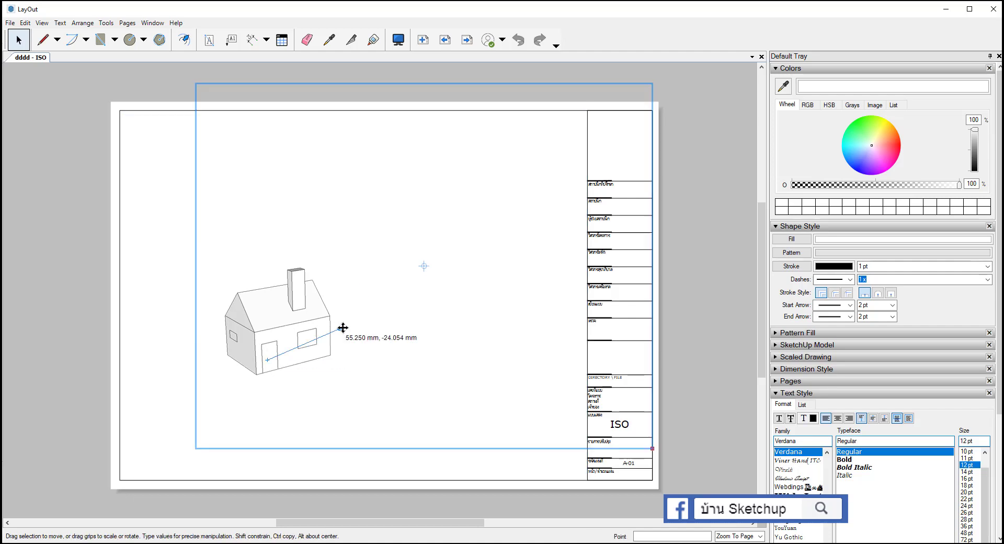
pyautogui.doubleClick(311, 329)
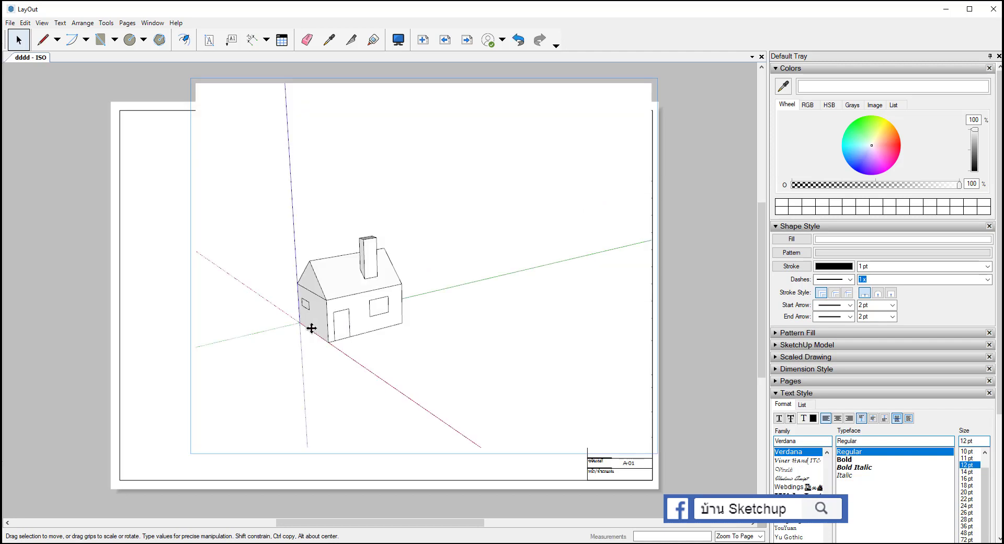
pyautogui.moveTo(312, 329)
pyautogui.mouseDown()
pyautogui.moveTo(346, 289)
pyautogui.moveTo(376, 221)
pyautogui.mouseUp()
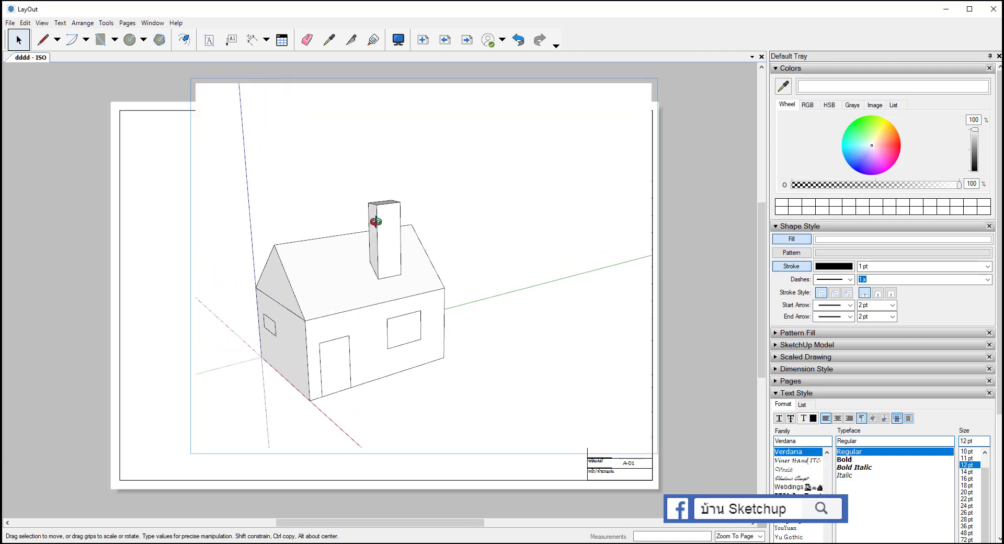
pyautogui.press('Escape')
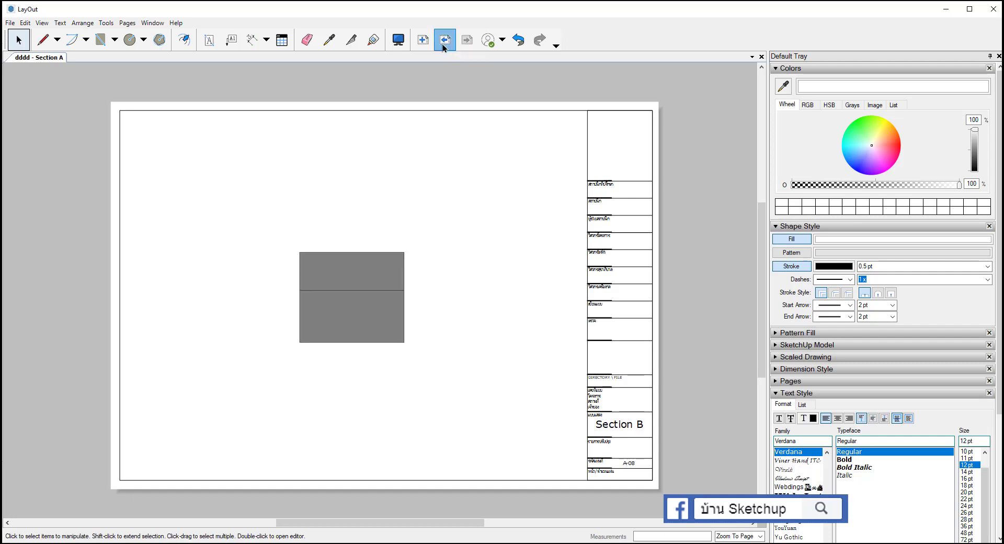
# Page back through the sheets to the COVER page and its drawing list.
pyautogui.click(442, 44)
pyautogui.click(442, 44)
pyautogui.click(442, 44)
pyautogui.click(443, 44)
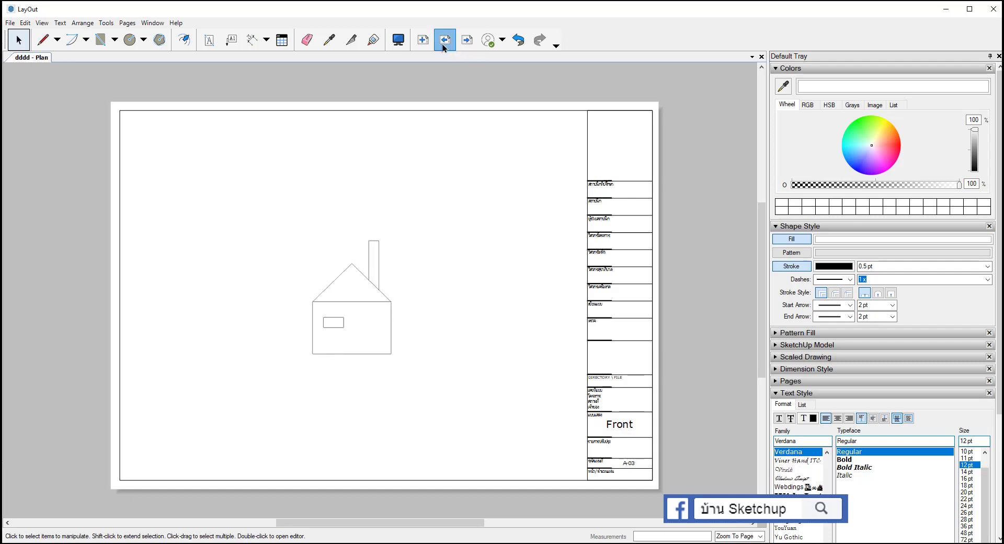
pyautogui.click(443, 44)
pyautogui.click(442, 44)
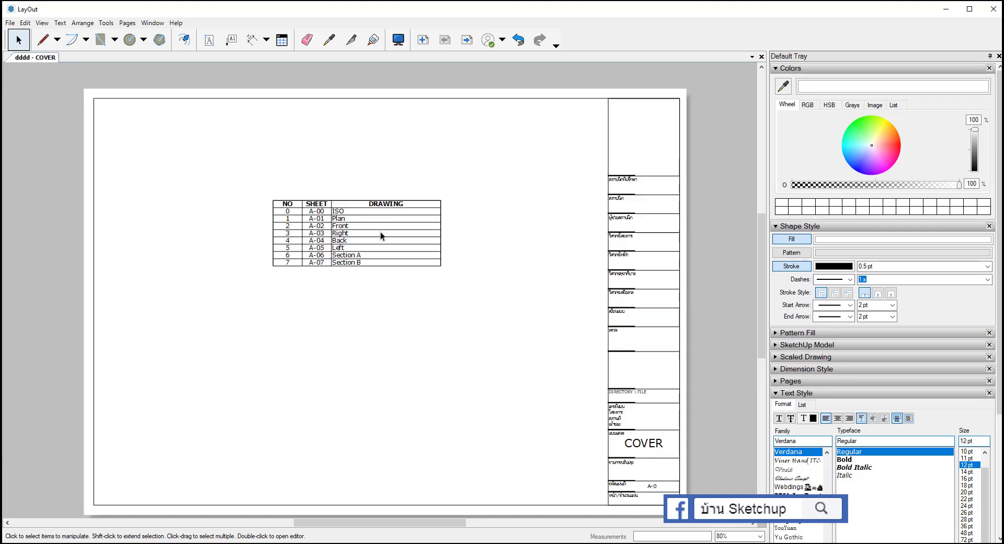
pyautogui.scroll(2, 380, 199)
pyautogui.scroll(2, 380, 199)
pyautogui.scroll(1, 381, 198)
pyautogui.scroll(1, 381, 199)
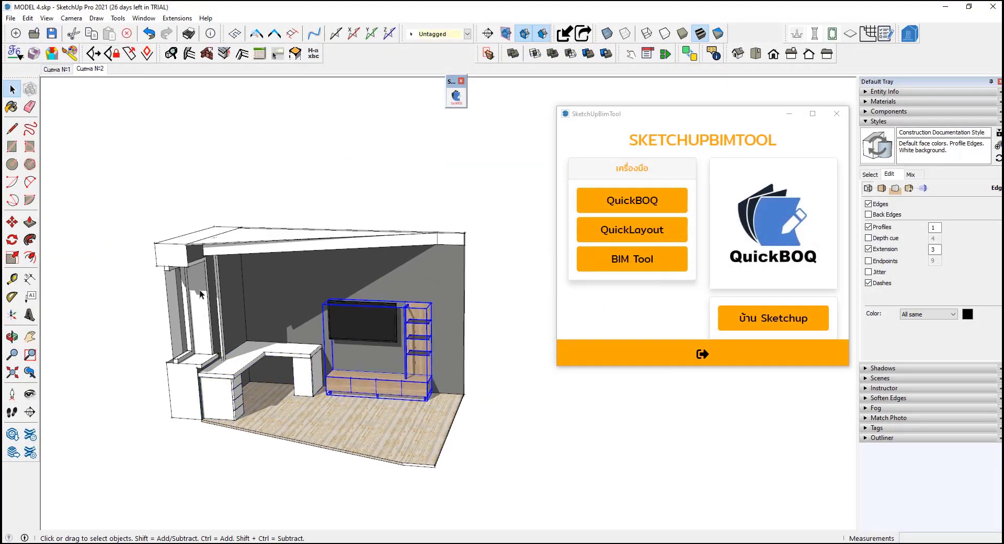
# Open the QuickBOQ quantity table beside the room, refresh it and widen the description column.
pyautogui.moveTo(377, 385); pyautogui.dragTo(473, 435, button='middle')
pyautogui.click(612, 214)
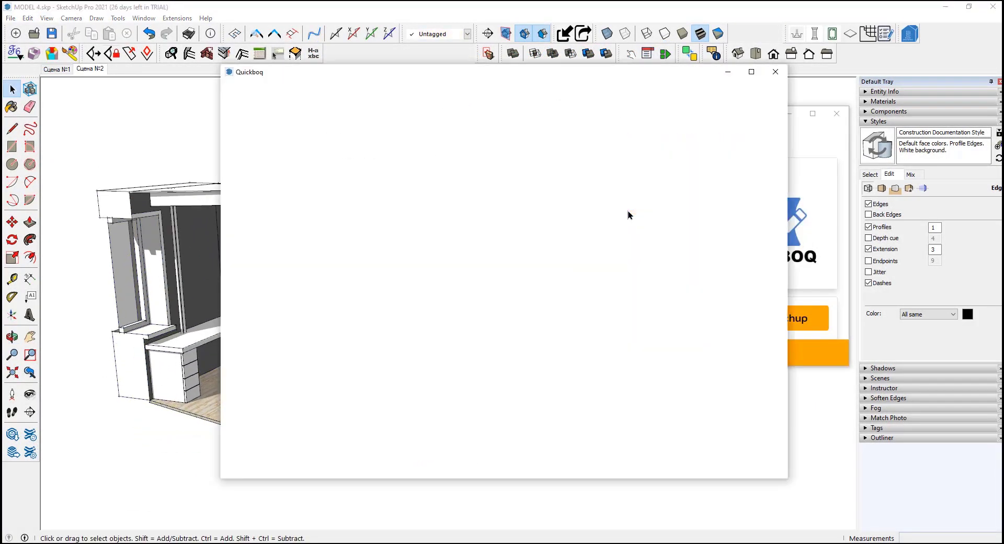
pyautogui.moveTo(422, 79); pyautogui.dragTo(690, 102)
pyautogui.click(508, 122)
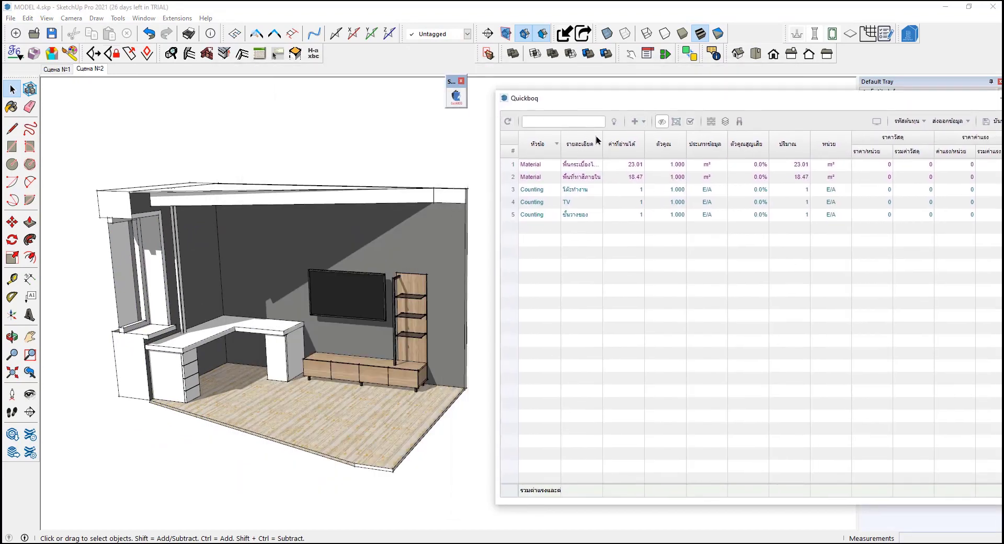
pyautogui.moveTo(602, 139); pyautogui.dragTo(678, 140)
# Pick the desk, TV, shelf and flooring rows to locate each item in the room.
pyautogui.click(592, 165)
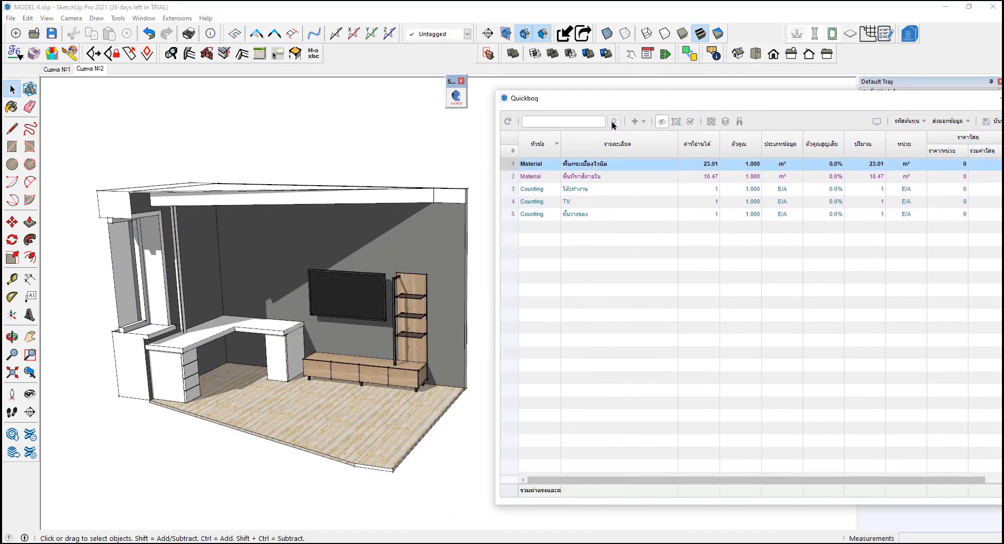
pyautogui.click(592, 177)
pyautogui.click(587, 189)
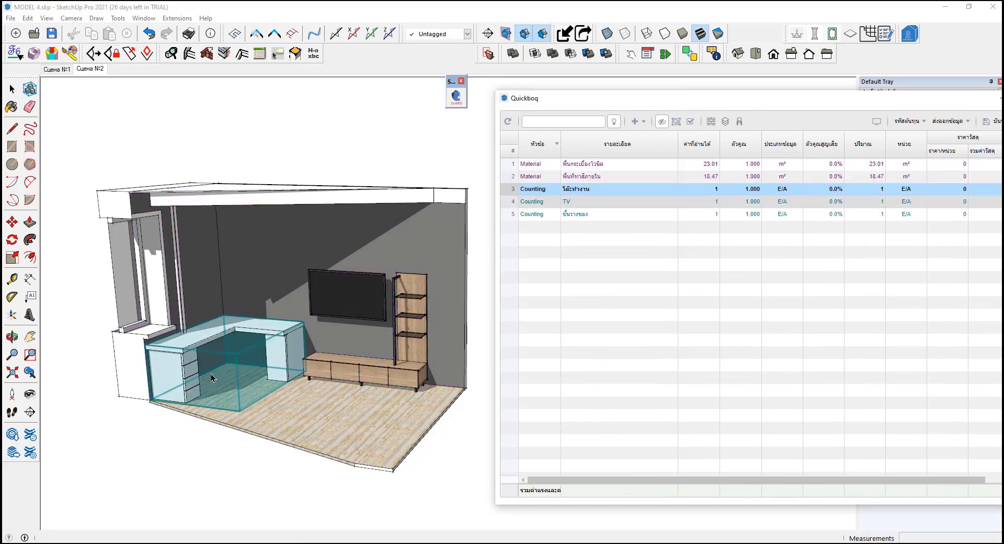
pyautogui.click(570, 201)
pyautogui.click(573, 214)
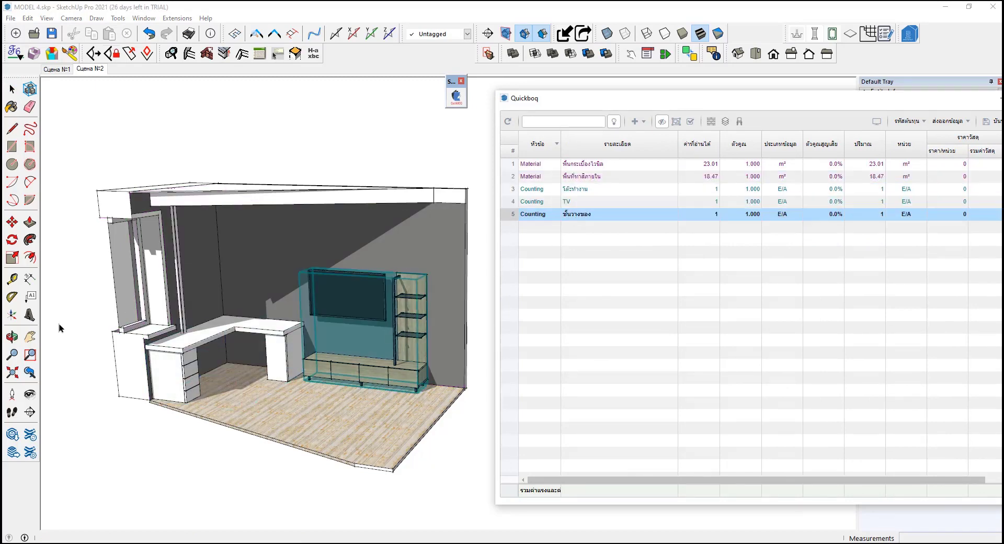
pyautogui.click(578, 201)
pyautogui.click(580, 189)
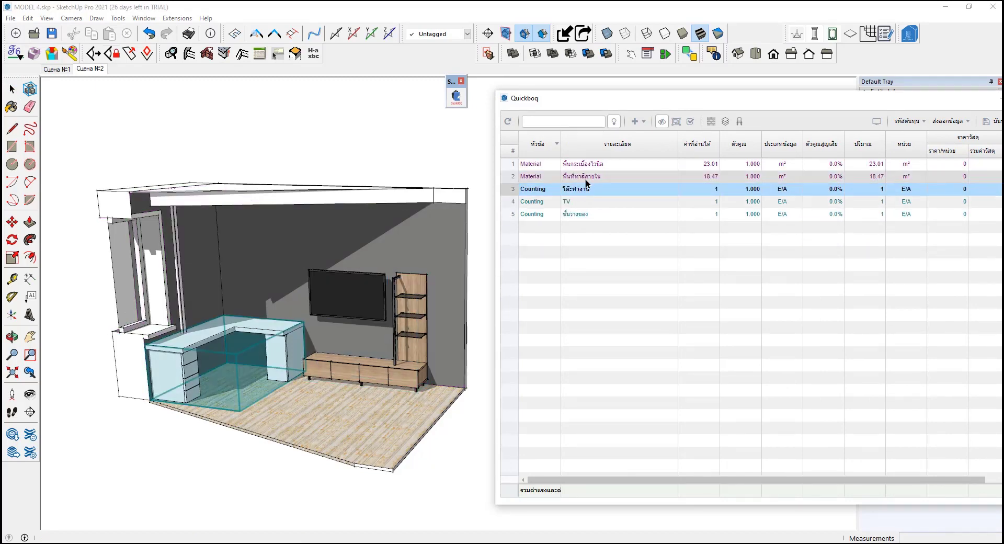
pyautogui.click(585, 176)
pyautogui.click(585, 164)
# Push/Pull the room's end wall outward to lengthen the room.
pyautogui.scroll(-2, 273, 387)
pyautogui.scroll(1, 273, 387)
pyautogui.scroll(2, 314, 408)
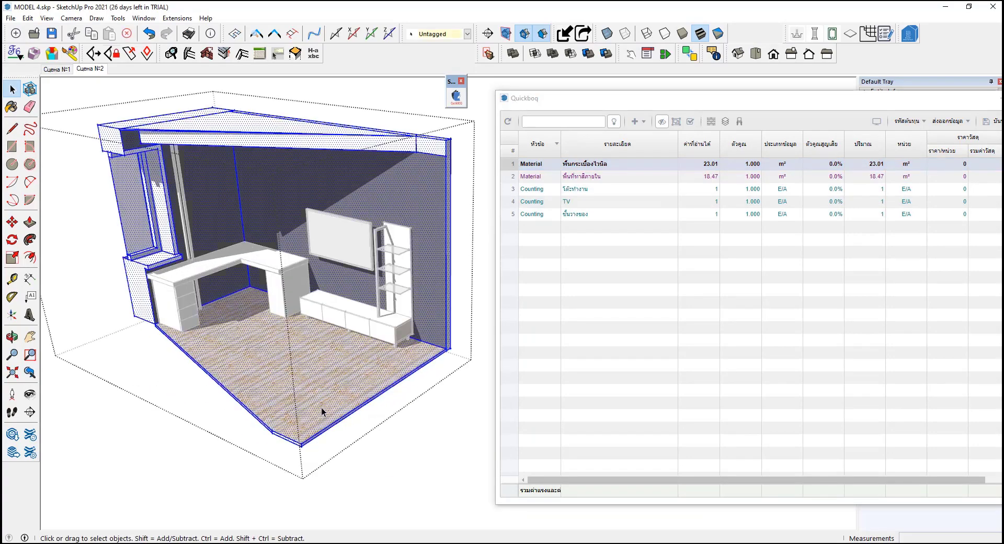
pyautogui.scroll(1, 322, 410)
pyautogui.scroll(1, 307, 420)
pyautogui.scroll(-2, 313, 416)
pyautogui.scroll(-1, 352, 419)
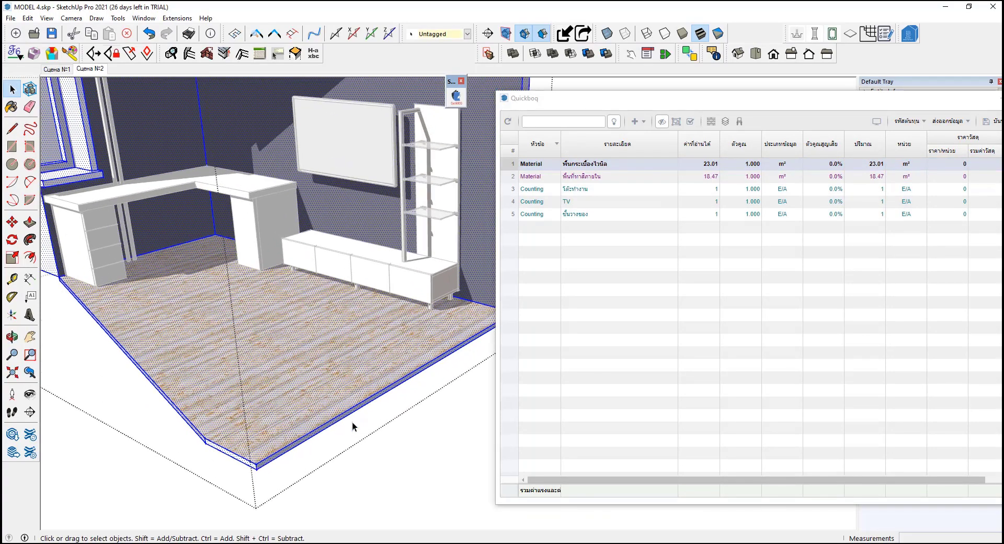
pyautogui.press('p')
pyautogui.press('space')
pyautogui.scroll(-2, 267, 442)
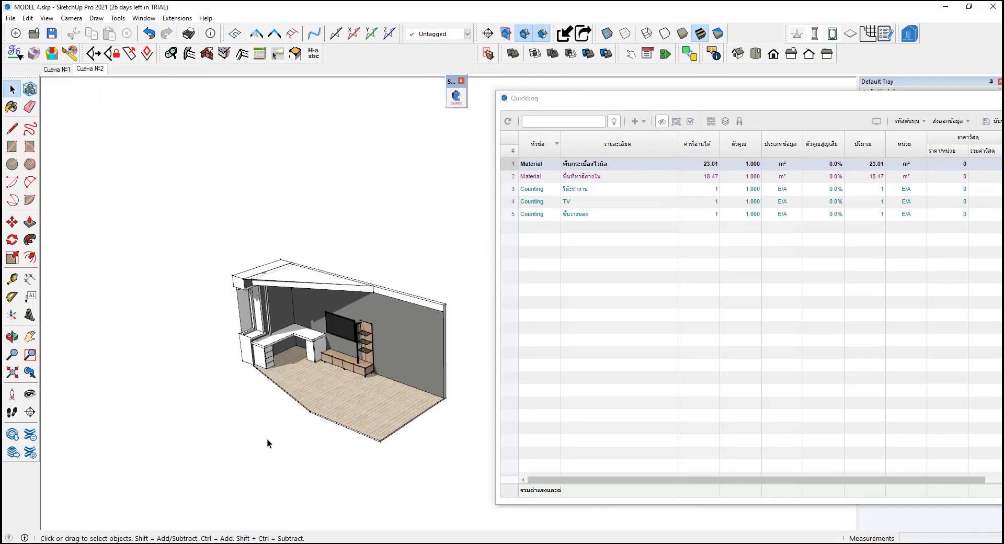
pyautogui.scroll(3, 359, 406)
pyautogui.click(360, 403)
# Refresh the table to show flooring at 36.96 m² and interior wall paint at 25.19 m².
pyautogui.click(507, 121)
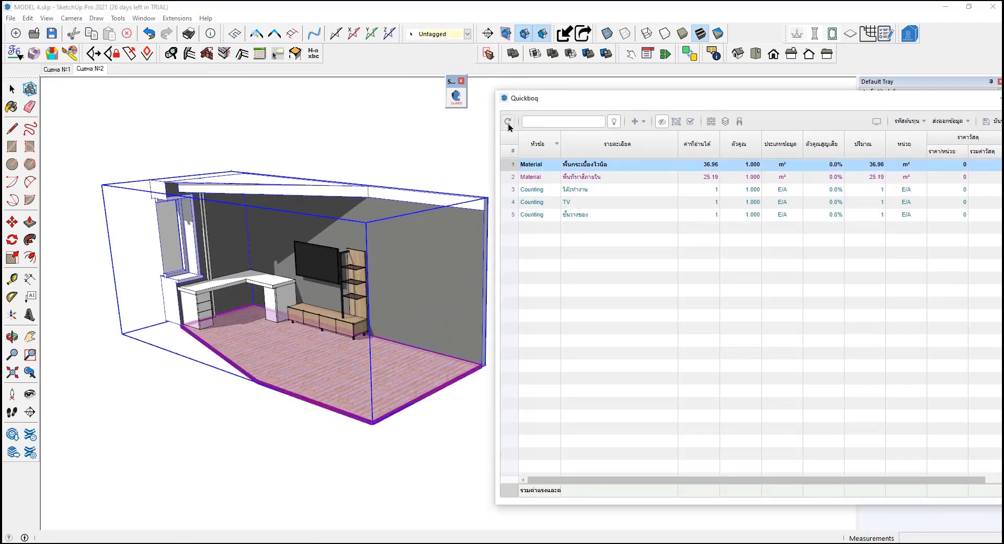
pyautogui.click(713, 166)
pyautogui.click(711, 177)
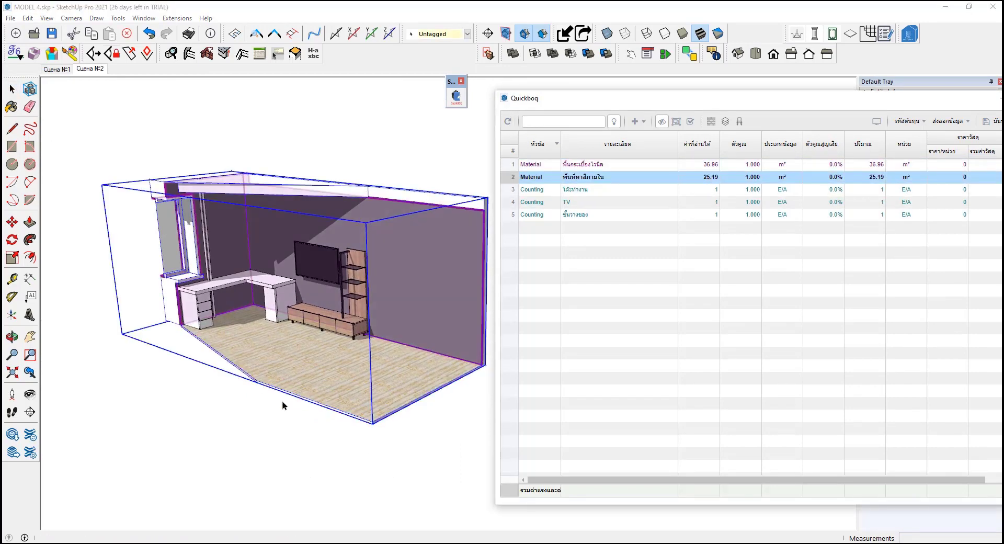
# Copy the TV and its cabinet to the right with Move+Ctrl.
pyautogui.click(328, 269)
pyautogui.keyDown('shift'); pyautogui.click(323, 316); pyautogui.keyUp('shift')
pyautogui.press('m')
pyautogui.scroll(-1, 323, 316)
pyautogui.click(335, 324)
pyautogui.press('ctrl')
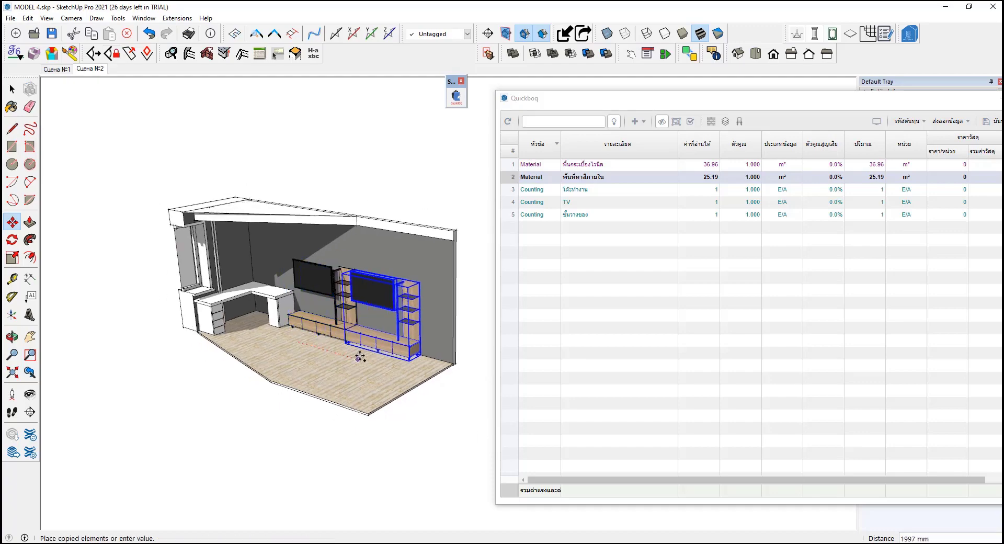
pyautogui.click(402, 361)
pyautogui.press('space')
# Extend the floor at its corner with Push/Pull.
pyautogui.moveTo(354, 383); pyautogui.dragTo(298, 421, button='middle')
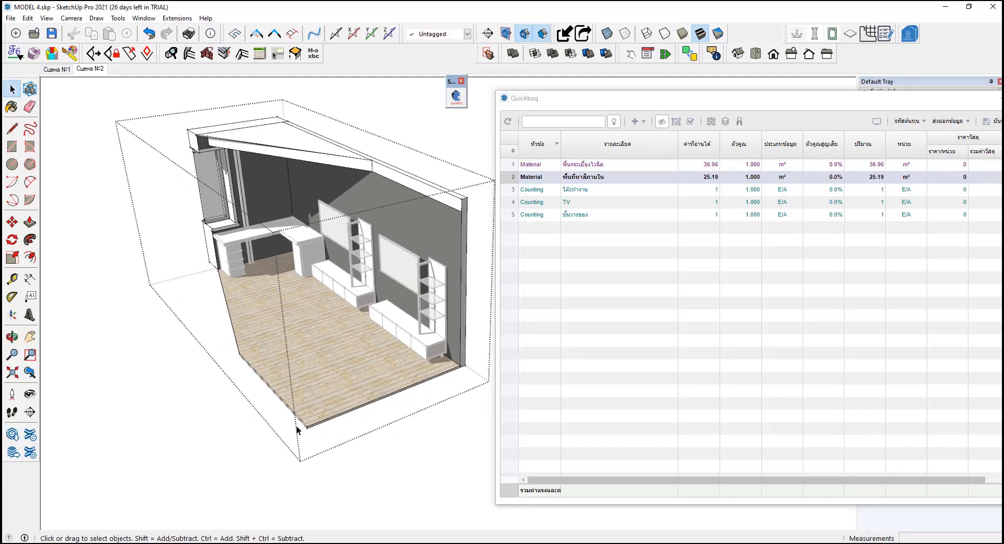
pyautogui.press('p')
pyautogui.scroll(3, 301, 417)
pyautogui.scroll(1, 305, 418)
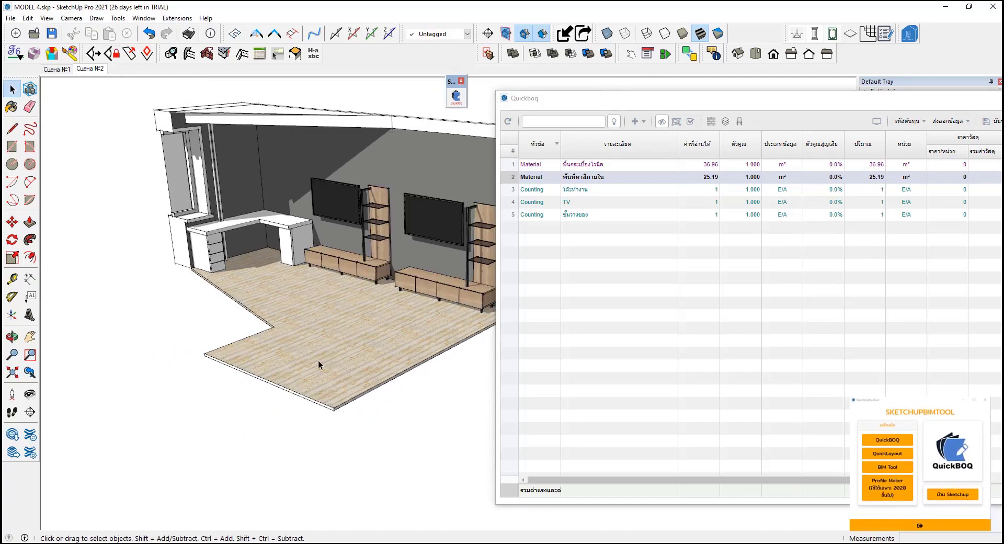
pyautogui.scroll(-2, 262, 392)
pyautogui.scroll(2, 398, 205)
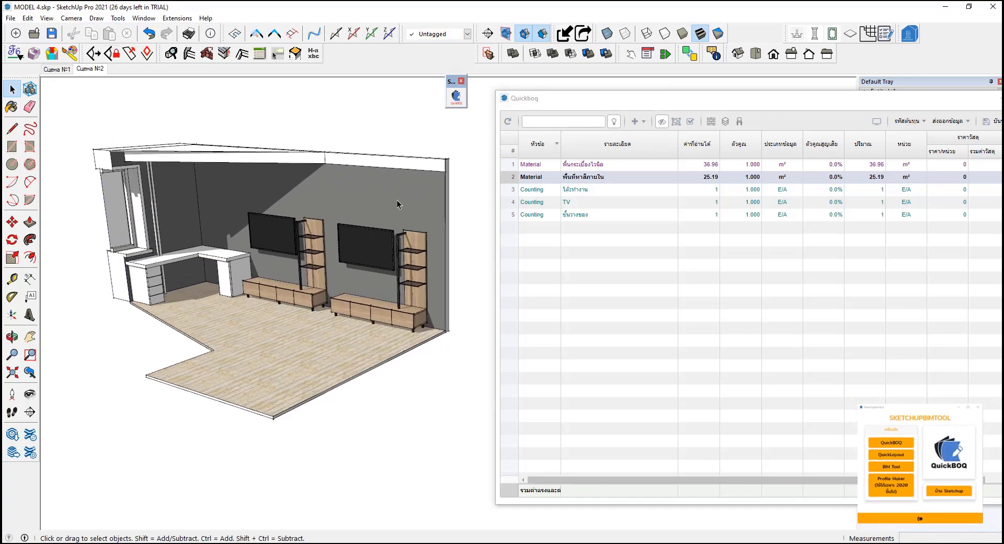
# Refresh QuickBOQ and check the desk, TV and shelf rows against the model.
pyautogui.click(507, 122)
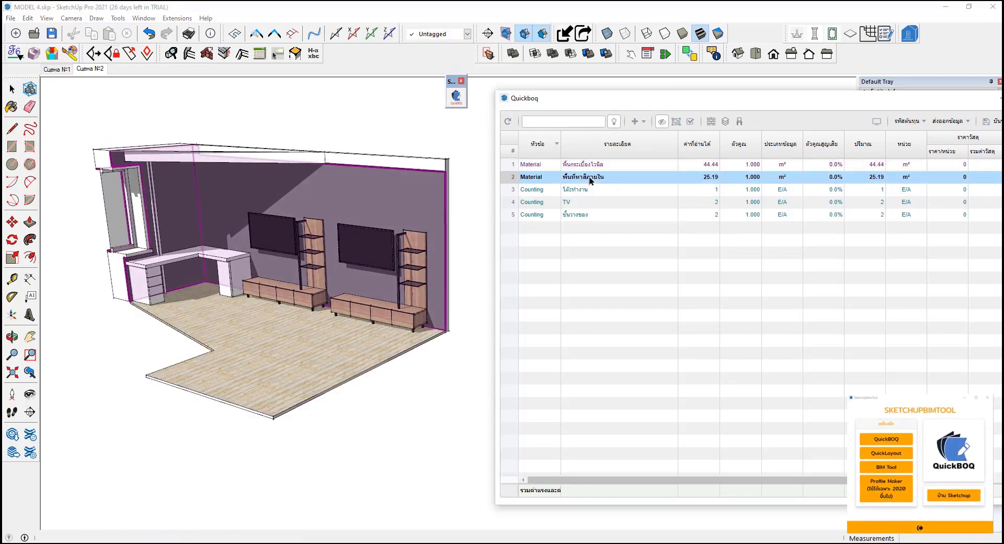
pyautogui.click(583, 192)
pyautogui.click(576, 203)
pyautogui.click(575, 214)
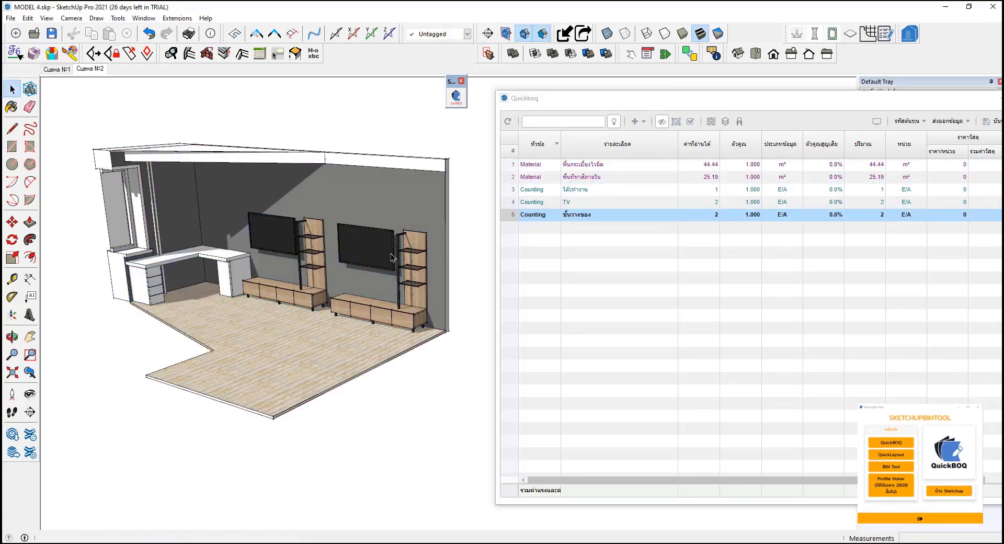
pyautogui.click(380, 260)
# Copy the desk to the foreground and rotate the copy to face the other way.
pyautogui.click(224, 272)
pyautogui.press('m')
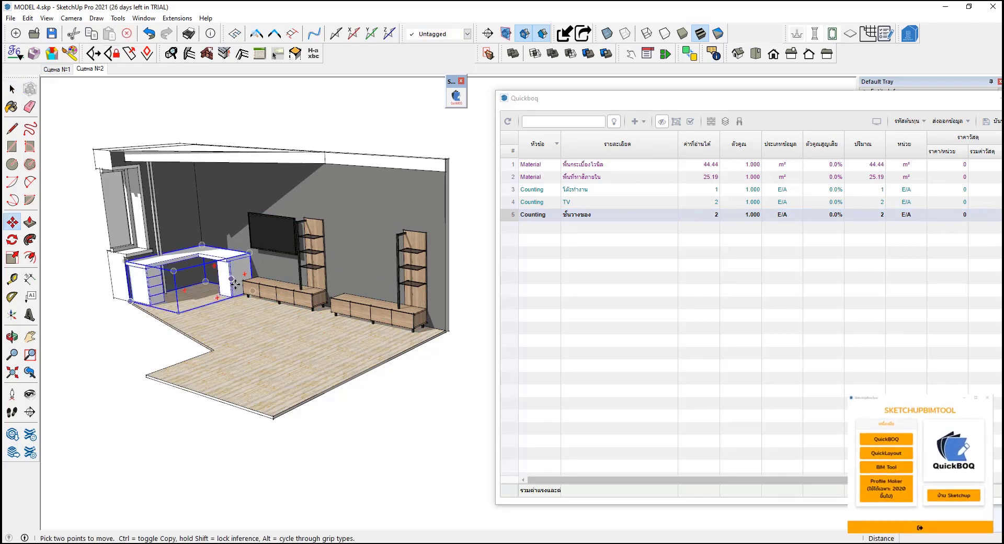
pyautogui.press('ctrl')
pyautogui.click(232, 296)
pyautogui.click(323, 394)
pyautogui.press('q')
pyautogui.click(290, 318)
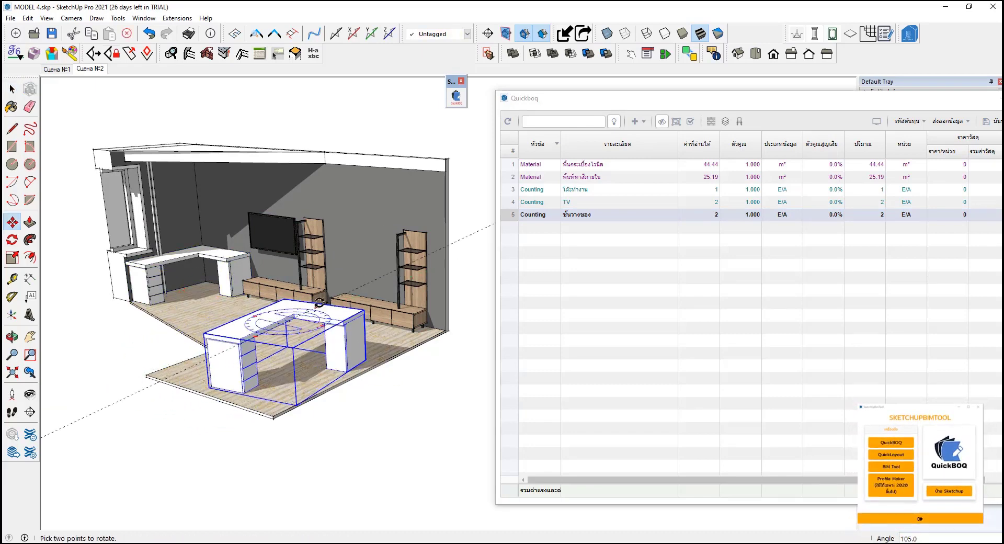
pyautogui.click(326, 320)
pyautogui.click(233, 308)
# Move the rotated desk copy into place and refresh QuickBOQ: 2 desks, floor 44.44 m².
pyautogui.press('m')
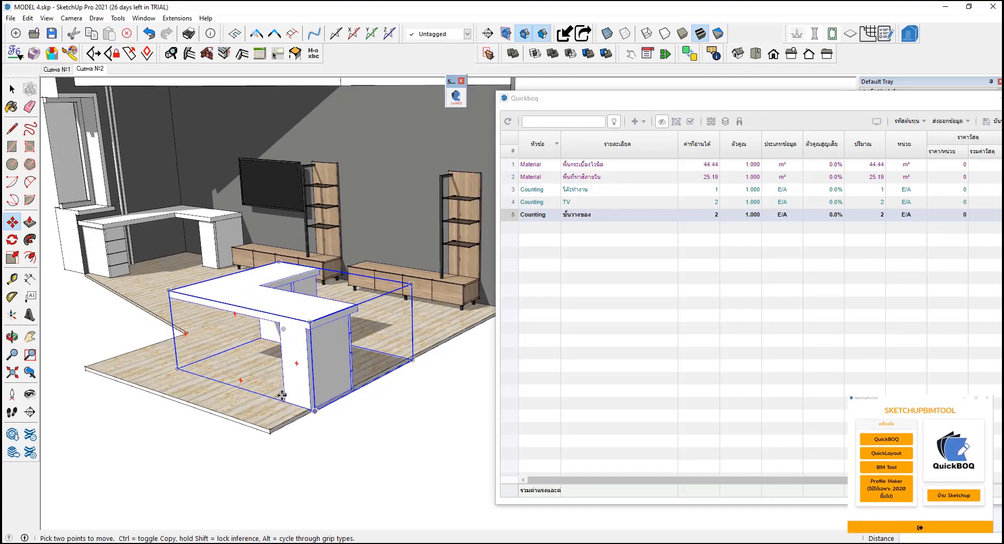
pyautogui.scroll(5, 251, 314)
pyautogui.click(261, 293)
pyautogui.scroll(-5, 261, 300)
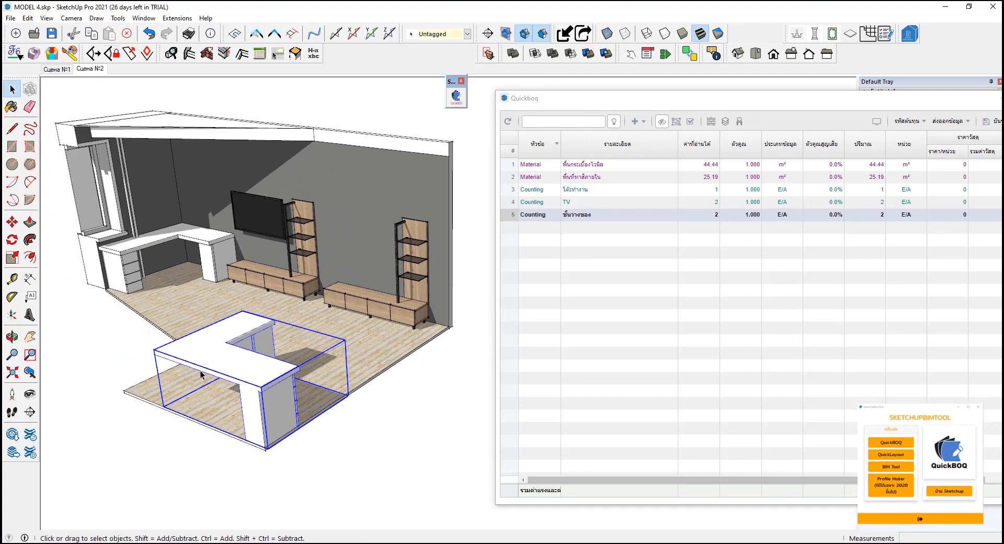
pyautogui.moveTo(261, 300); pyautogui.dragTo(263, 348, button='middle')
pyautogui.scroll(3, 222, 355)
pyautogui.scroll(2, 217, 349)
pyautogui.click(216, 350)
pyautogui.scroll(-2, 139, 409)
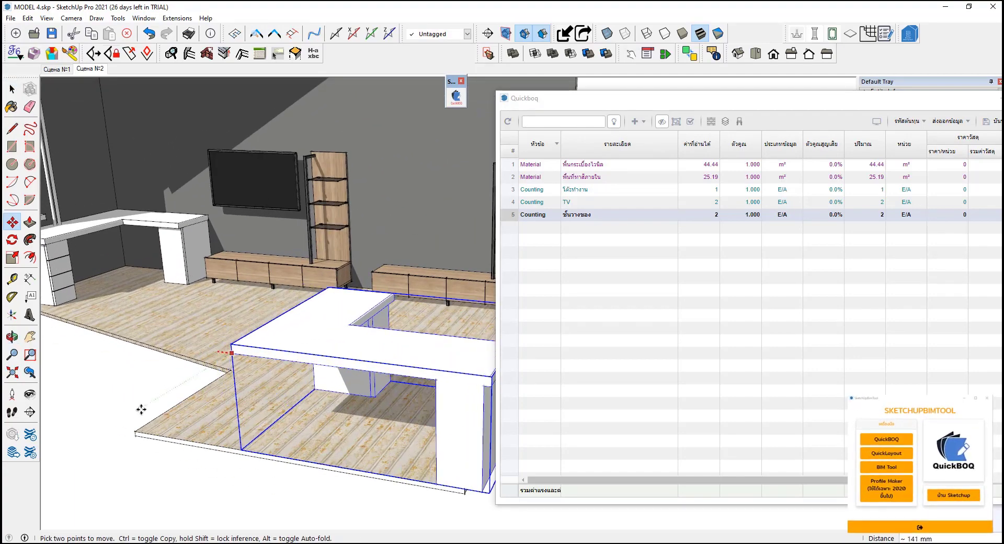
pyautogui.scroll(-3, 139, 410)
pyautogui.scroll(-3, 261, 314)
pyautogui.press('space')
pyautogui.click(508, 122)
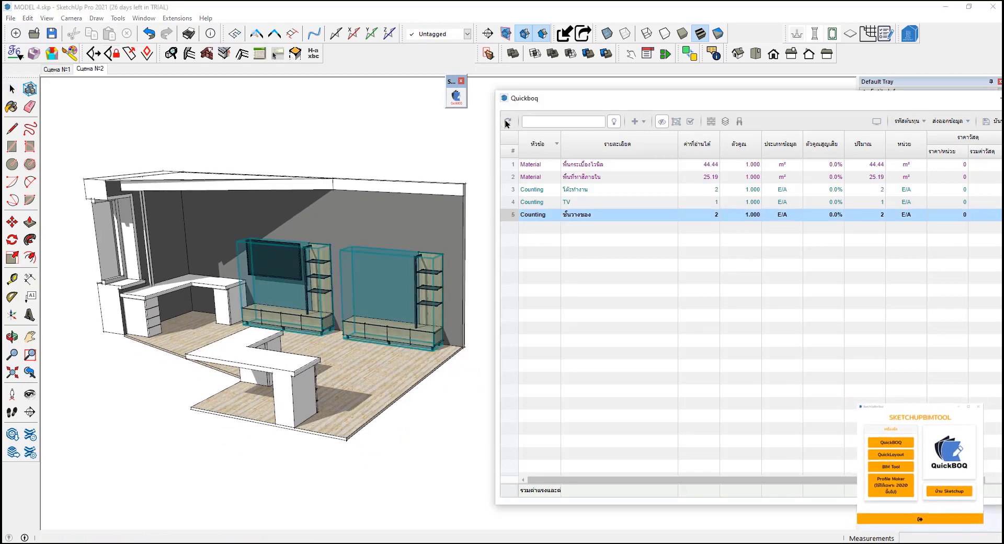
# Open the Document Presentation, narrow its first column, and check the Counting and Material groups.
pyautogui.click(633, 123)
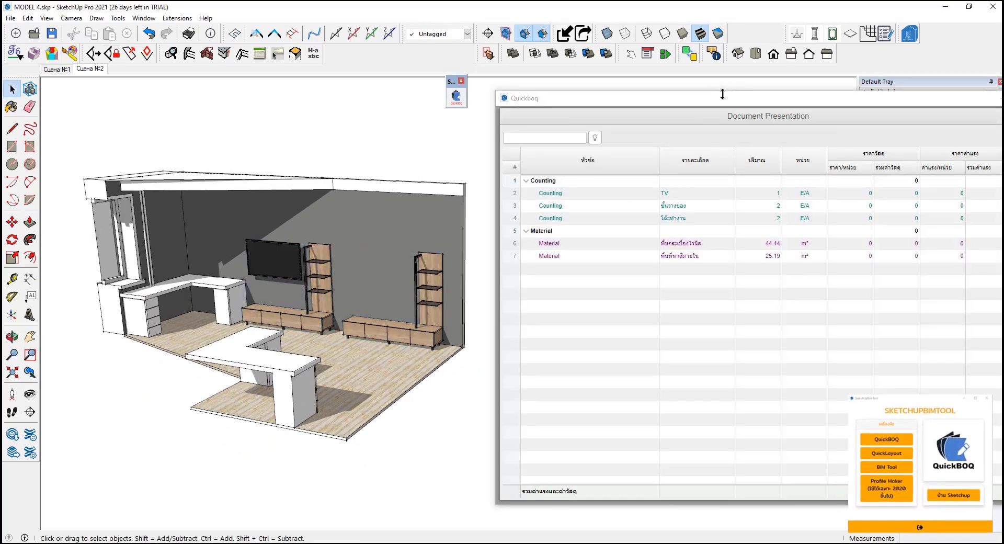
pyautogui.moveTo(490, 166); pyautogui.dragTo(423, 166)
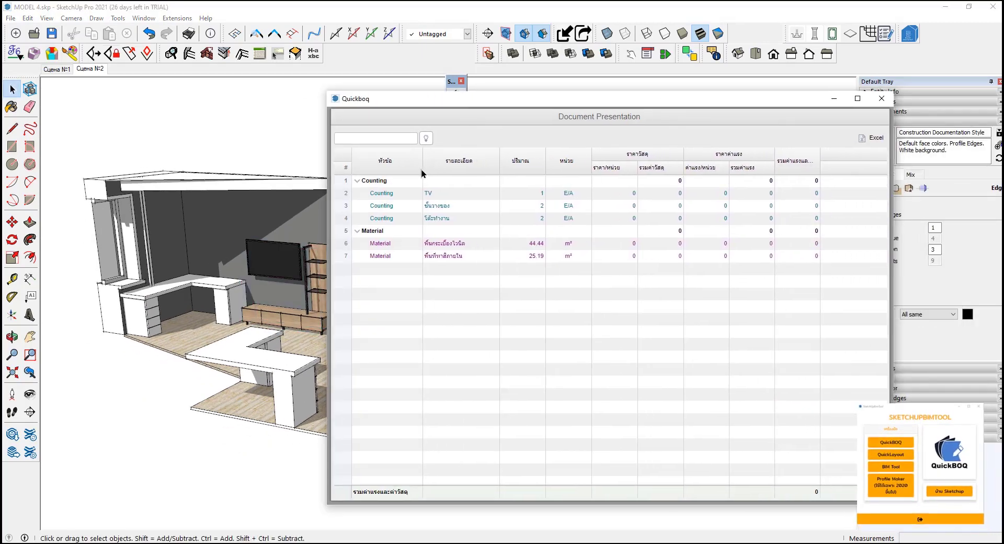
pyautogui.moveTo(437, 97); pyautogui.dragTo(606, 97)
pyautogui.click(541, 181)
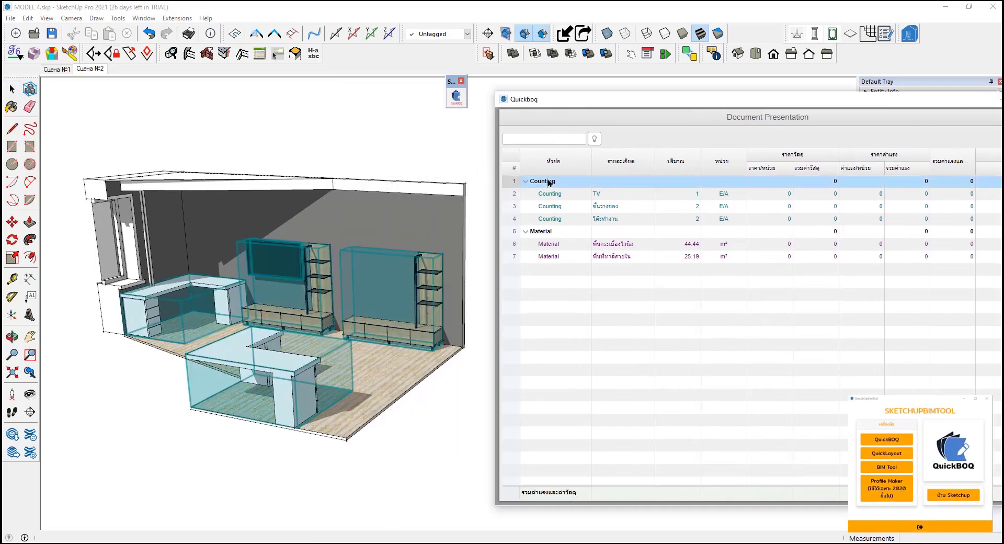
pyautogui.click(536, 233)
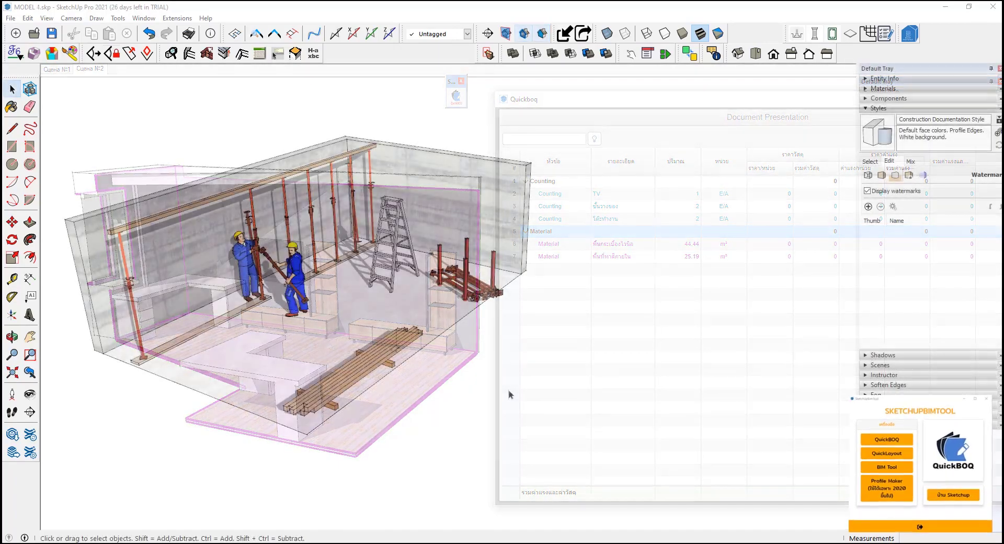
# Orbit around the MODEL 1.skp formwork scene and launch QuickBOQ from the BIM tool launcher.
pyautogui.scroll(5, 242, 251)
pyautogui.moveTo(242, 251); pyautogui.dragTo(397, 247, button='middle')
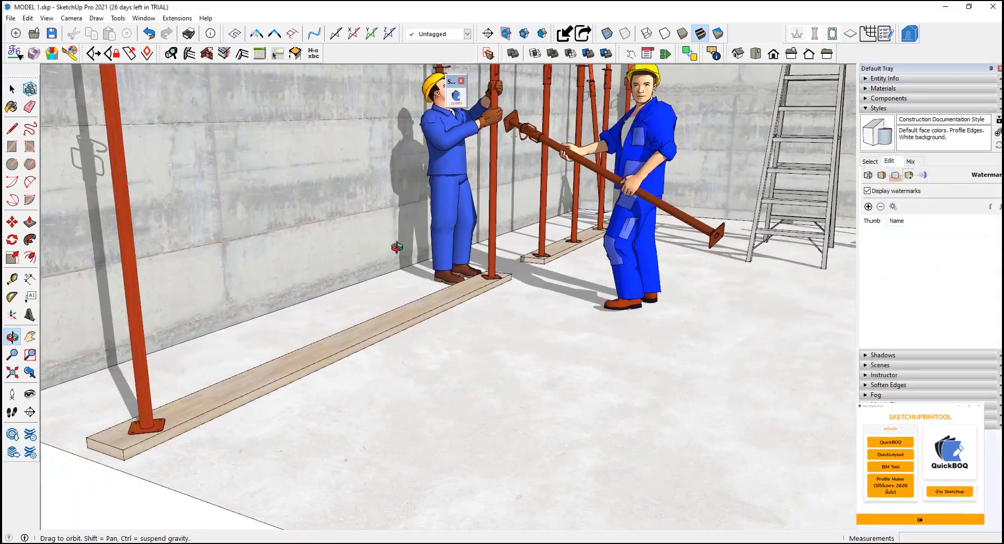
pyautogui.scroll(-6, 397, 247)
pyautogui.moveTo(397, 247); pyautogui.dragTo(464, 353)
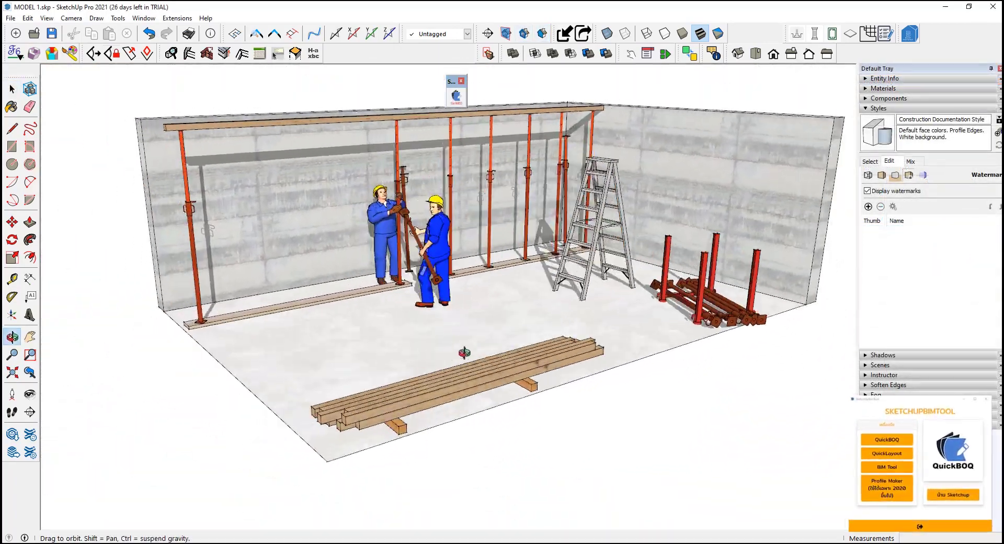
pyautogui.moveTo(464, 353); pyautogui.dragTo(511, 336, button='middle')
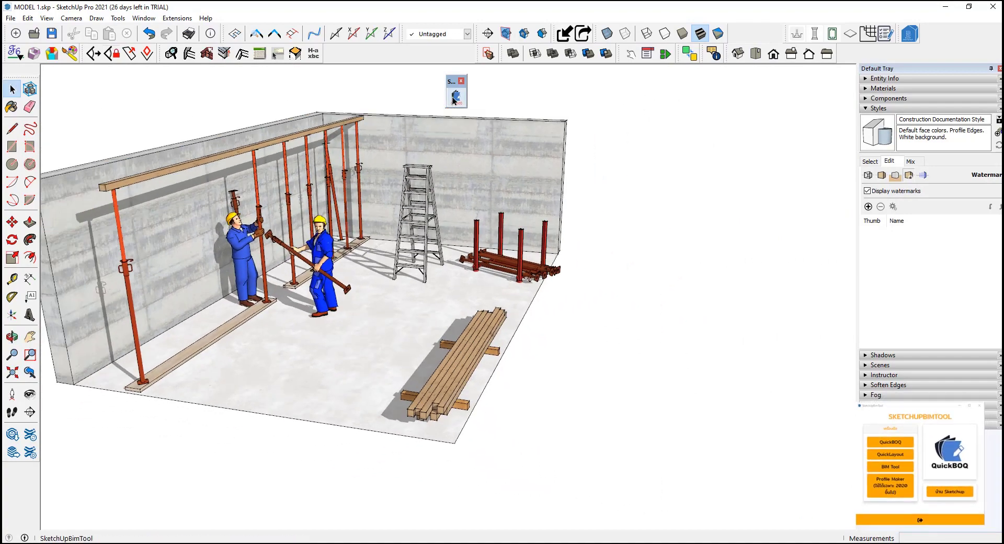
pyautogui.click(455, 96)
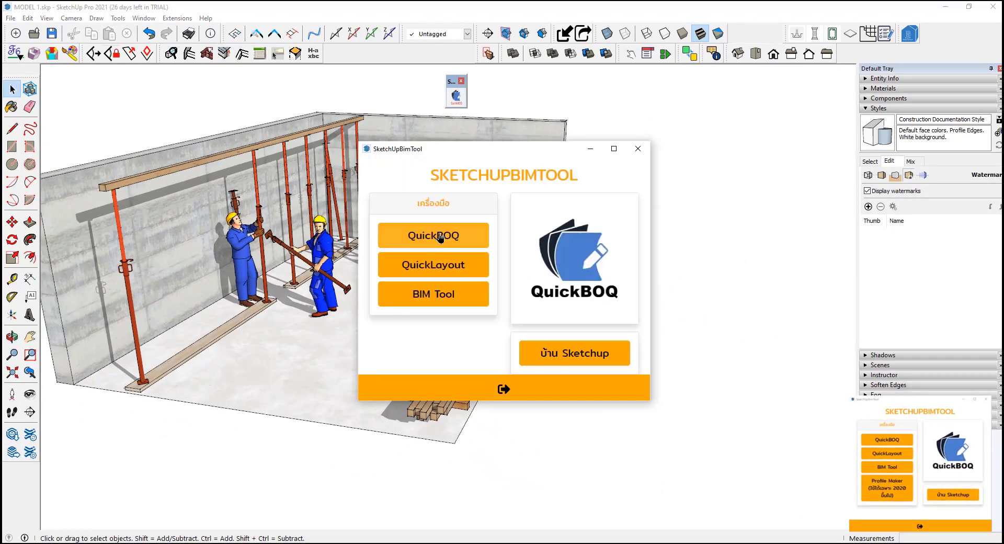
pyautogui.click(440, 236)
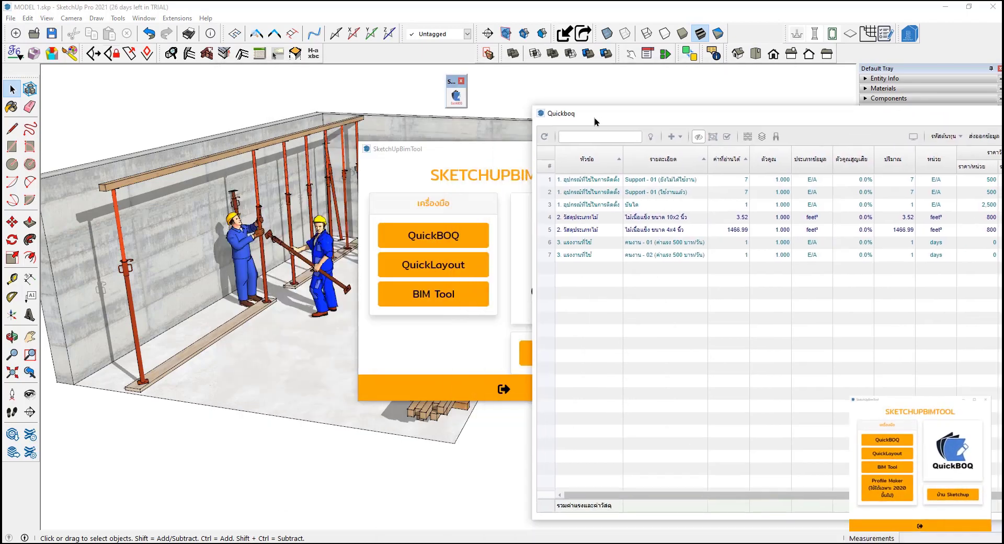
# Turn on highlighting and check each row's supports, ladder, 10x2 and 4x4 timber and workers.
pyautogui.moveTo(374, 299); pyautogui.dragTo(233, 509)
pyautogui.click(639, 181)
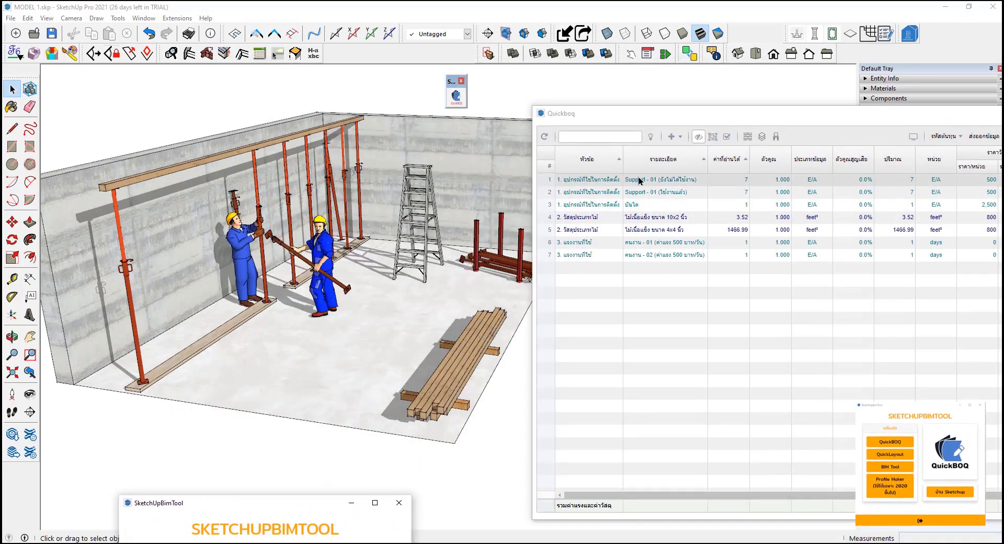
pyautogui.click(650, 137)
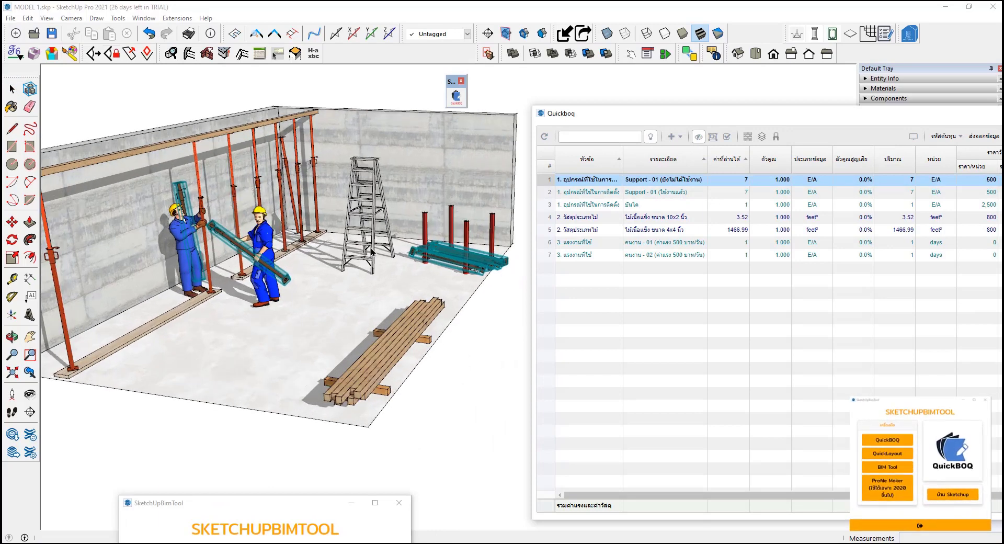
pyautogui.click(648, 194)
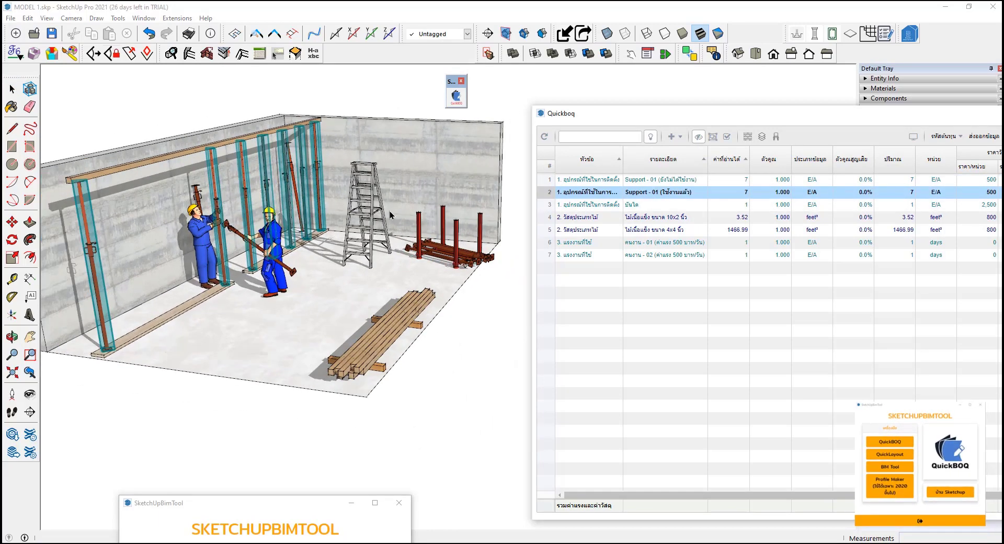
pyautogui.click(642, 205)
pyautogui.click(644, 217)
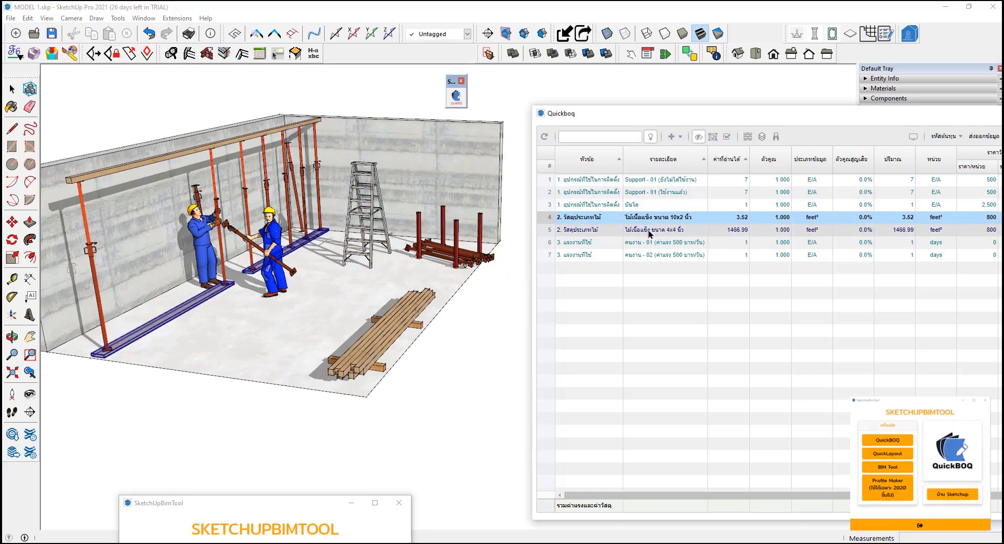
pyautogui.click(649, 230)
pyautogui.click(652, 242)
pyautogui.click(656, 255)
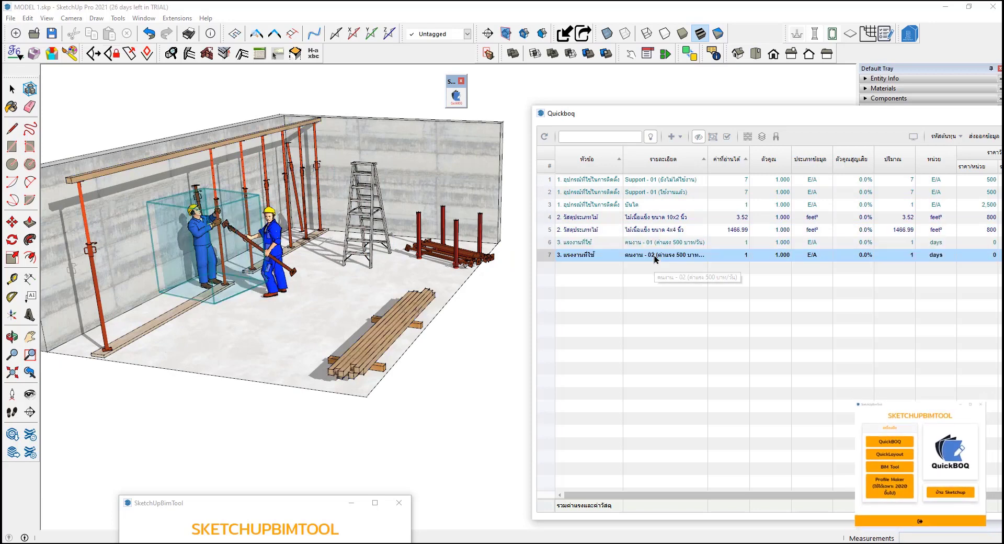
# Review the cost summary's equipment, timber and labour groups, then open the model group.
pyautogui.click(913, 137)
pyautogui.moveTo(714, 116); pyautogui.dragTo(639, 103)
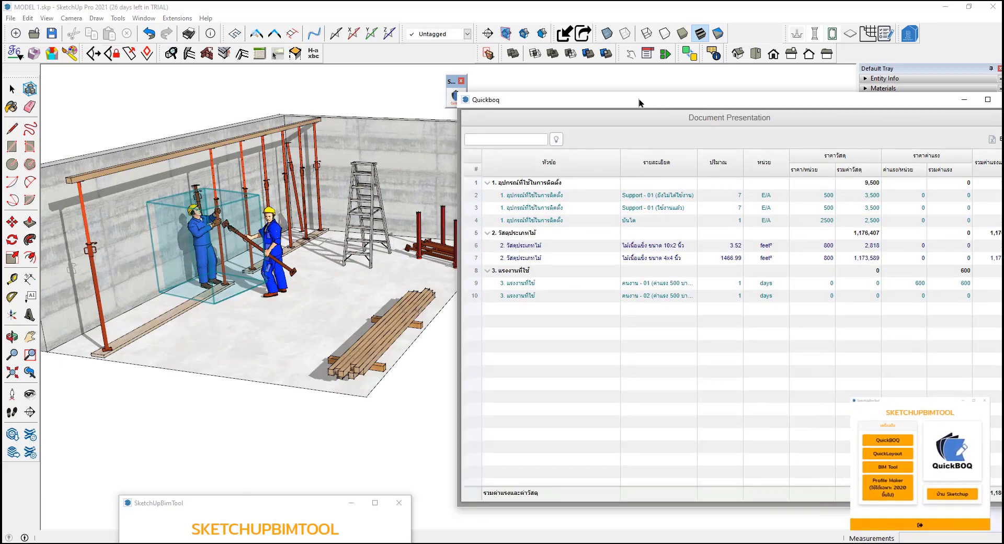
pyautogui.moveTo(619, 158); pyautogui.dragTo(575, 158)
pyautogui.moveTo(697, 161)
pyautogui.mouseDown()
pyautogui.moveTo(678, 161)
pyautogui.moveTo(714, 161)
pyautogui.mouseUp()
pyautogui.click(540, 182)
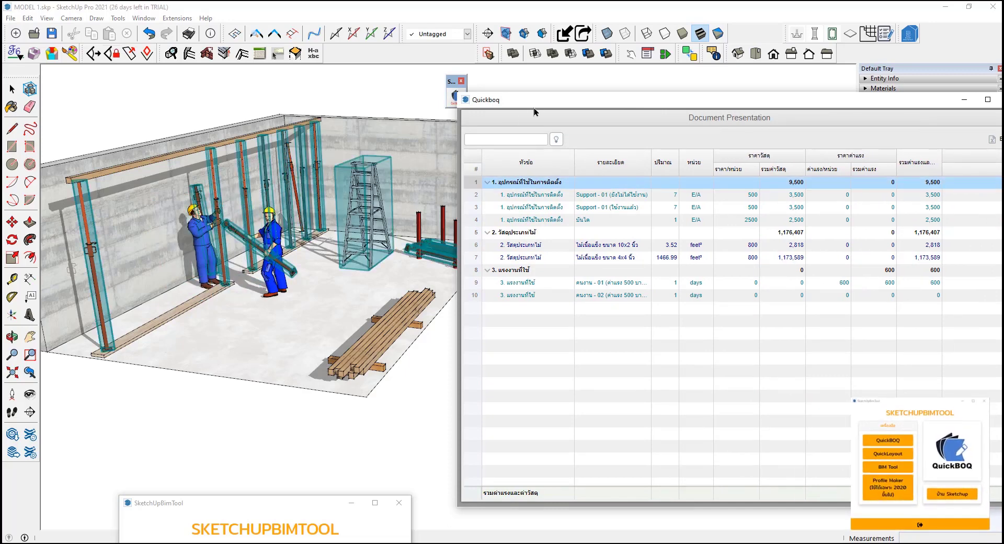
pyautogui.moveTo(535, 111); pyautogui.dragTo(582, 107)
pyautogui.click(574, 229)
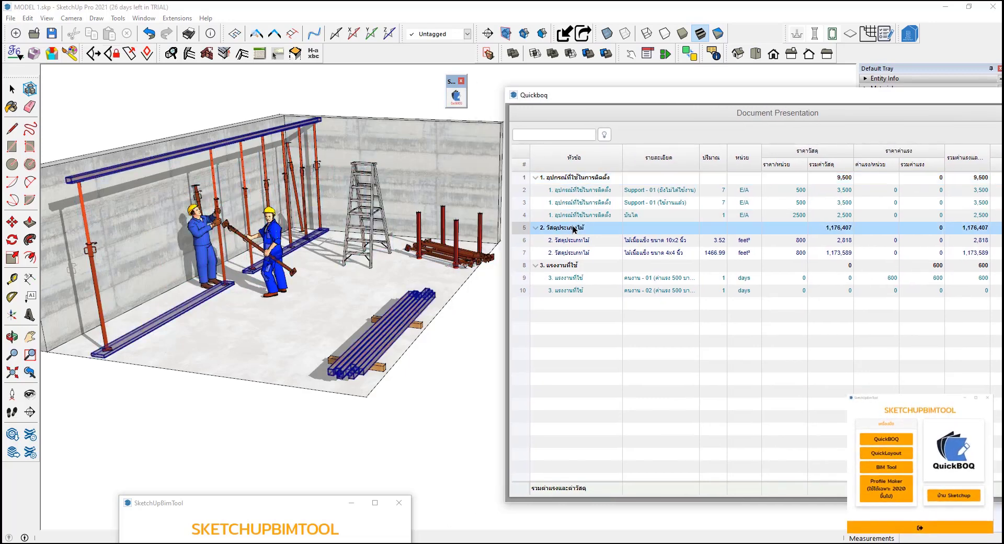
pyautogui.click(566, 266)
pyautogui.doubleClick(363, 334)
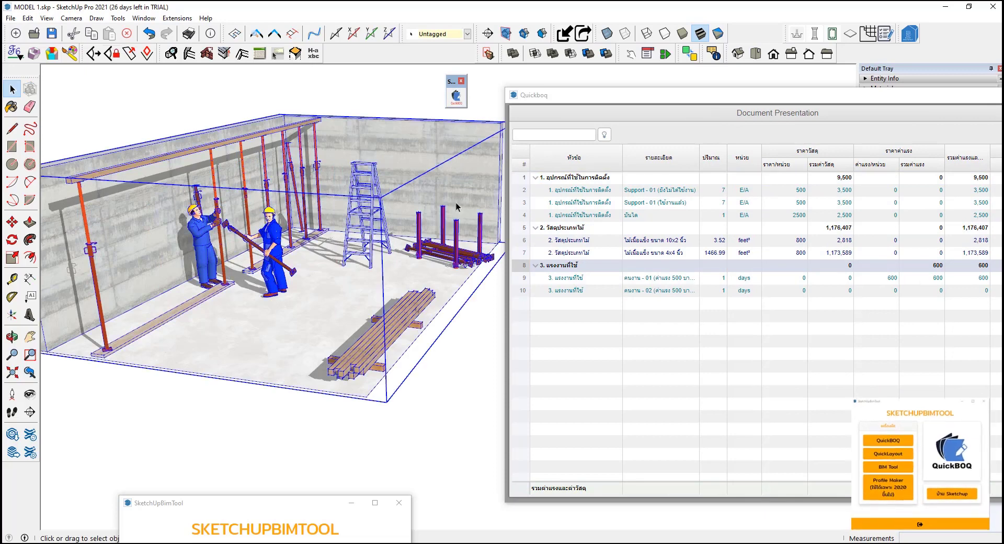
pyautogui.moveTo(771, 96); pyautogui.dragTo(758, 98)
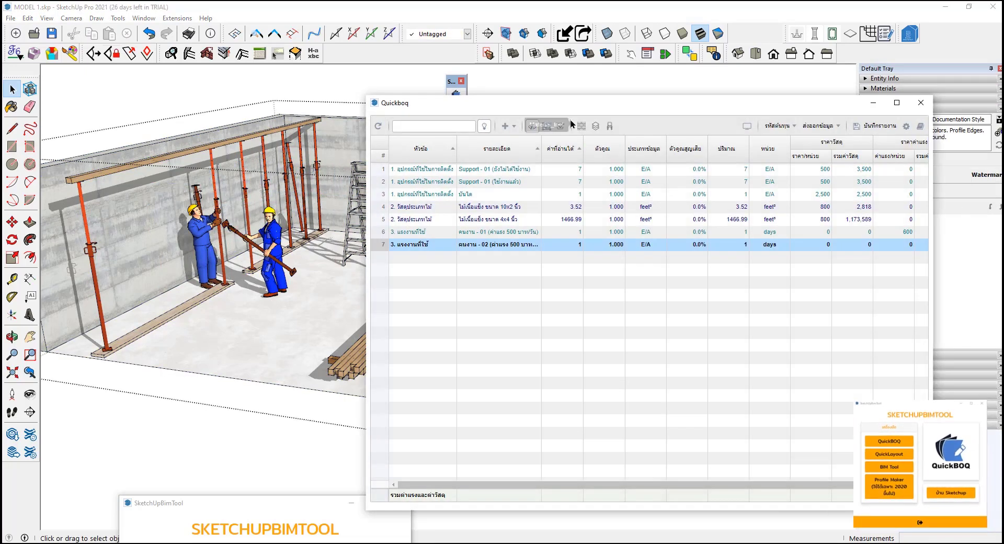
# Restrict QuickBOQ to selected objects and highlight the 4x4 timber pieces.
pyautogui.click(677, 129)
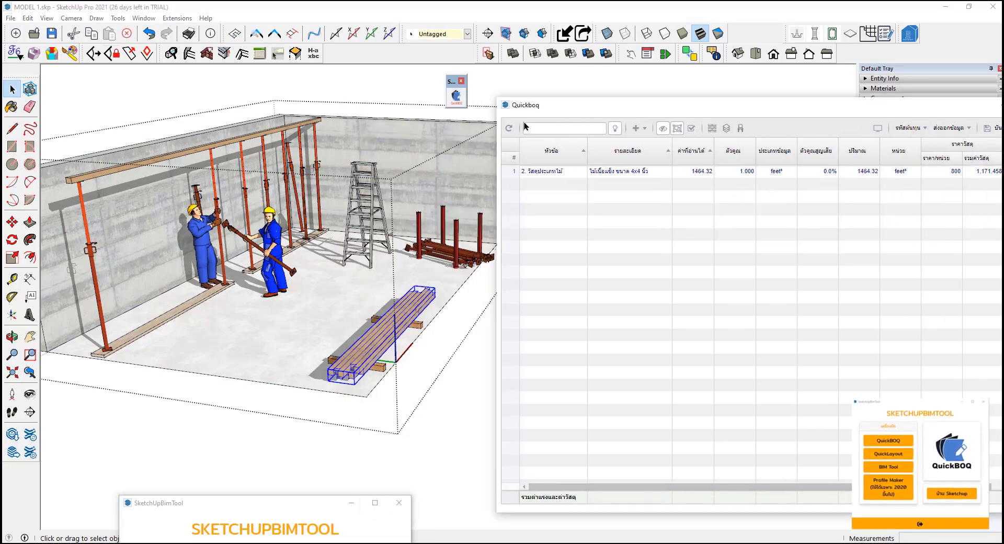
pyautogui.click(691, 172)
pyautogui.moveTo(739, 112); pyautogui.dragTo(724, 156)
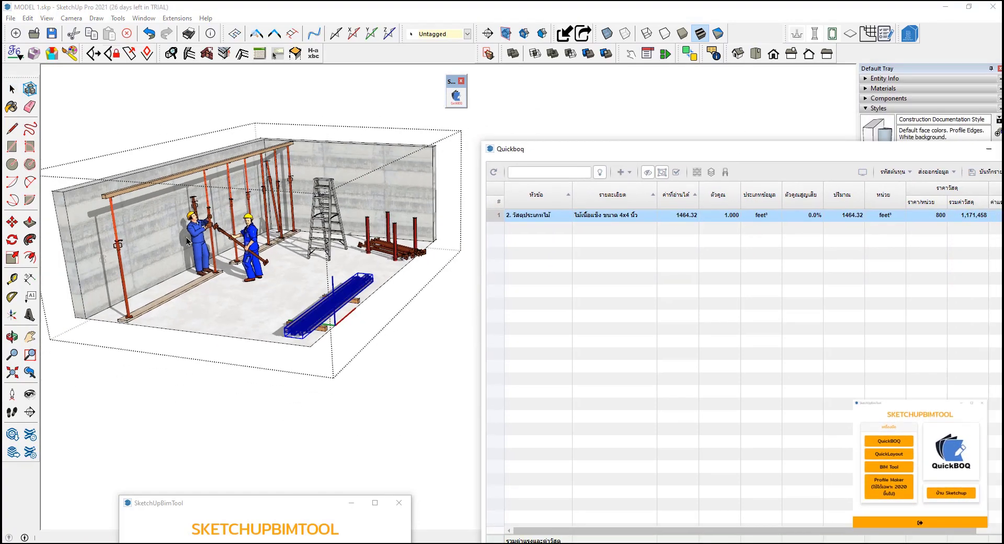
# Select the props and workers, check the unused supports and labour rows, then clear the selection.
pyautogui.moveTo(88, 124); pyautogui.dragTo(303, 328)
pyautogui.scroll(3, 303, 328)
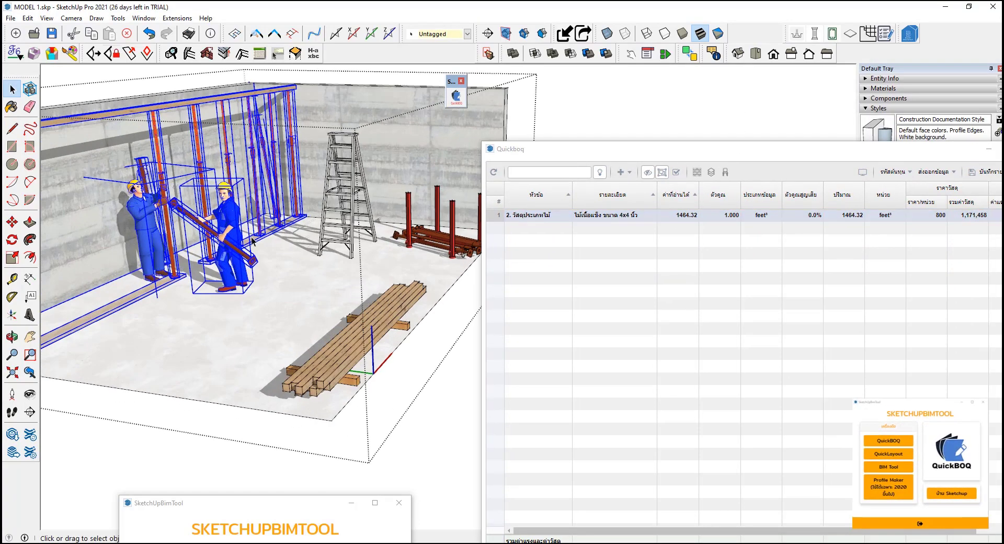
pyautogui.scroll(-2, 303, 328)
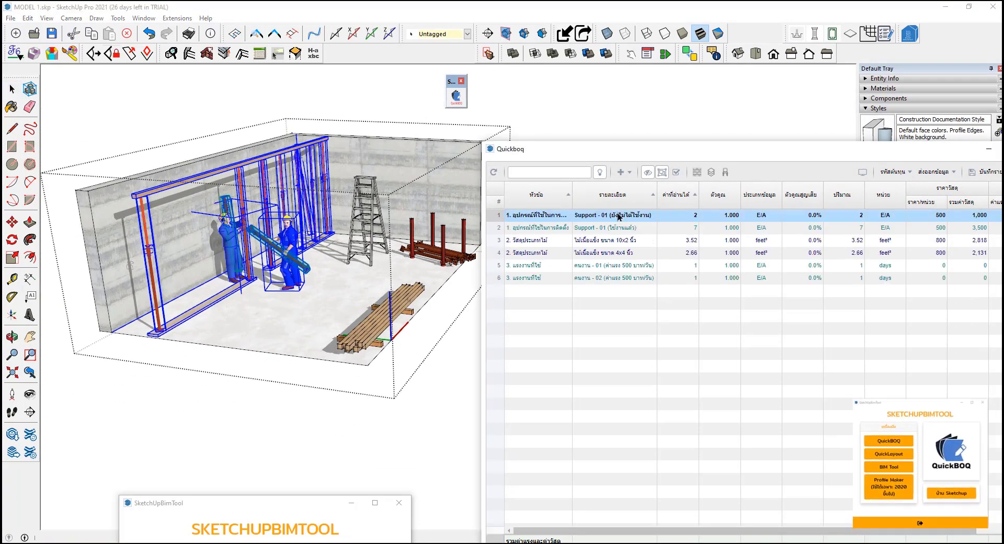
pyautogui.click(619, 228)
pyautogui.click(617, 265)
pyautogui.scroll(-1, 248, 275)
pyautogui.click(284, 108)
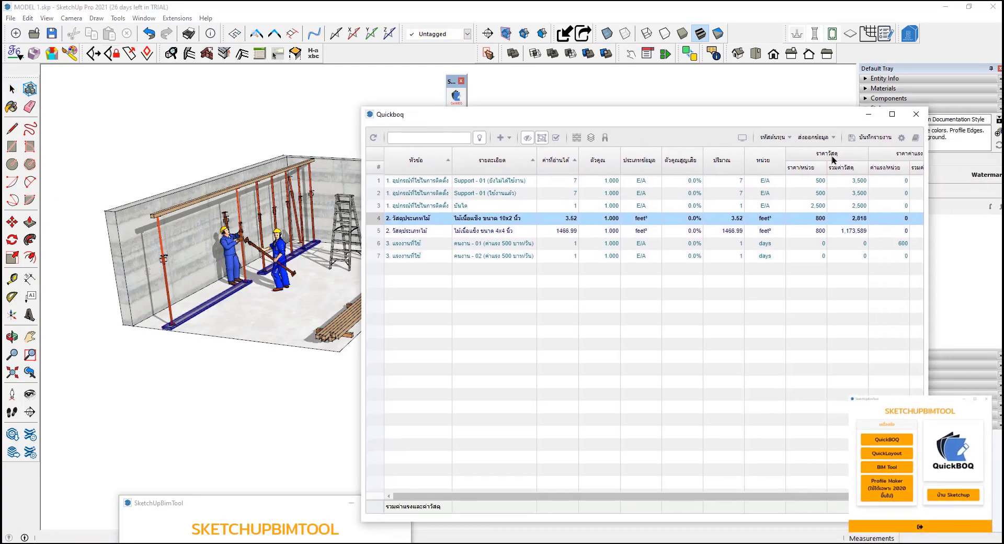
# Export the cost summary to Excel with the BOQ Report - One sheet for Costcodes template as 001.xlsx.
pyautogui.click(742, 137)
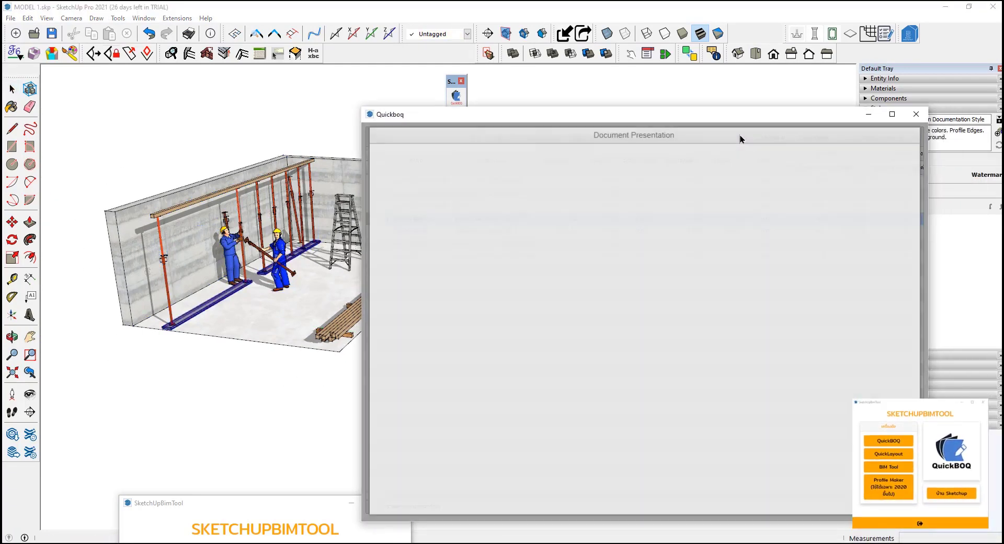
pyautogui.click(913, 156)
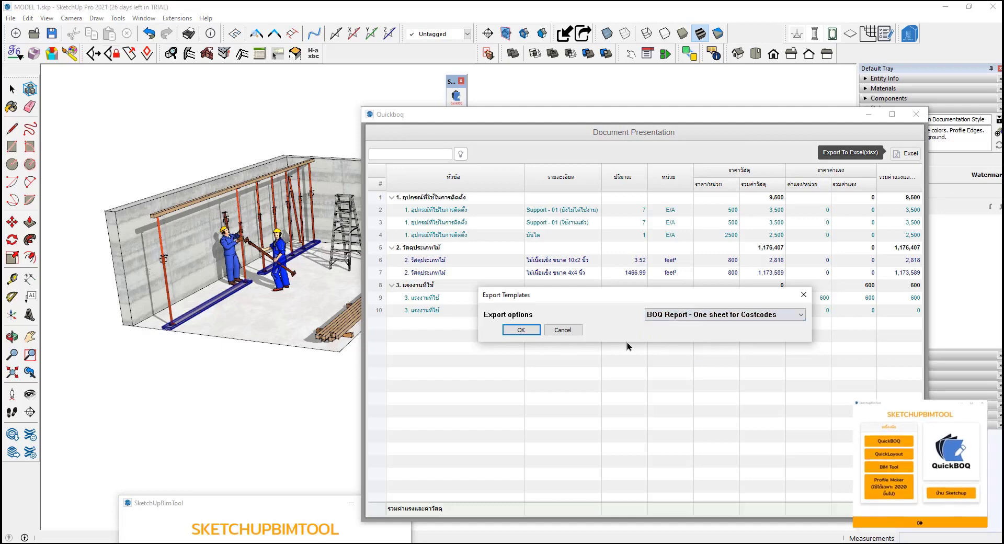
pyautogui.click(521, 331)
pyautogui.click(612, 371)
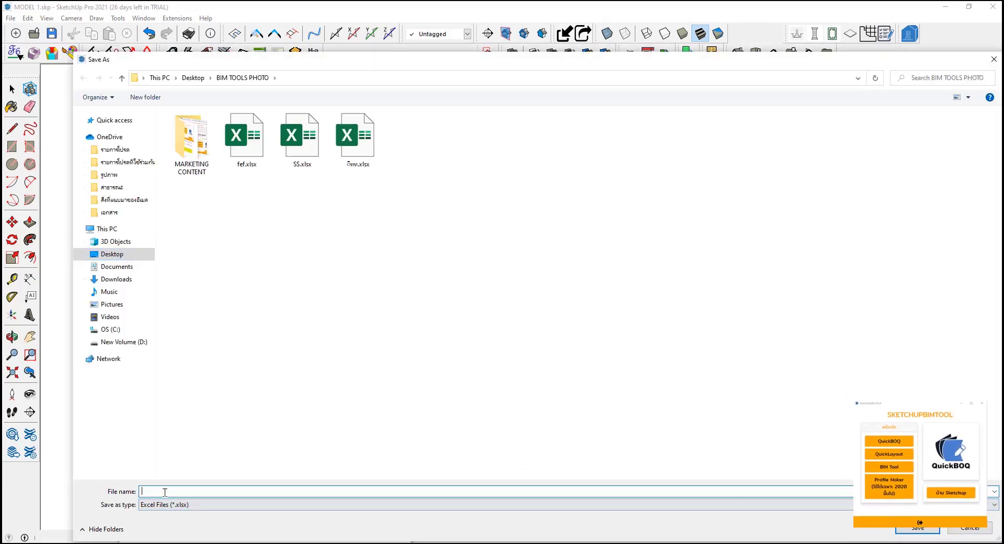
pyautogui.write('001')
pyautogui.press('Return')
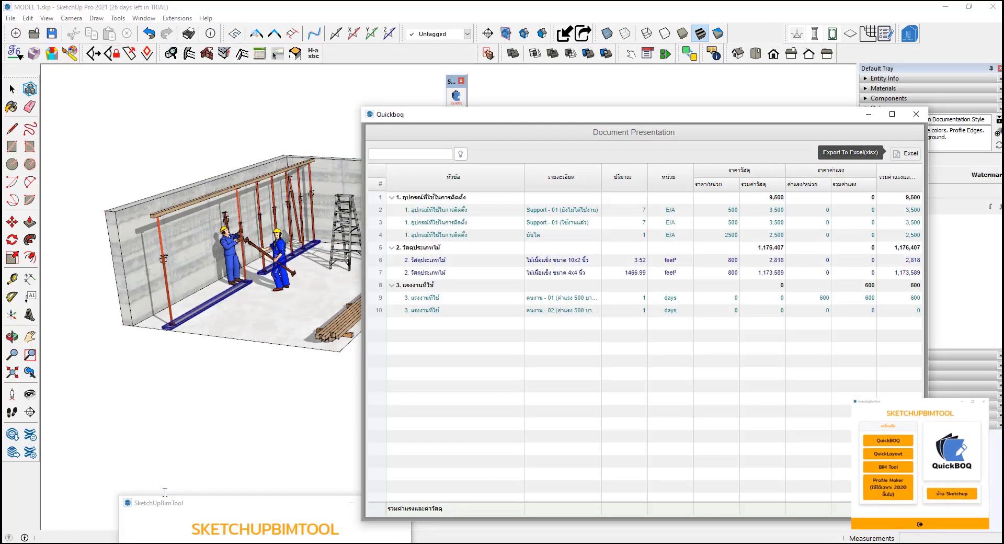
# On the All sheet of 001.xlsx, autofit every column and apply Comma Style.
pyautogui.press('Return')
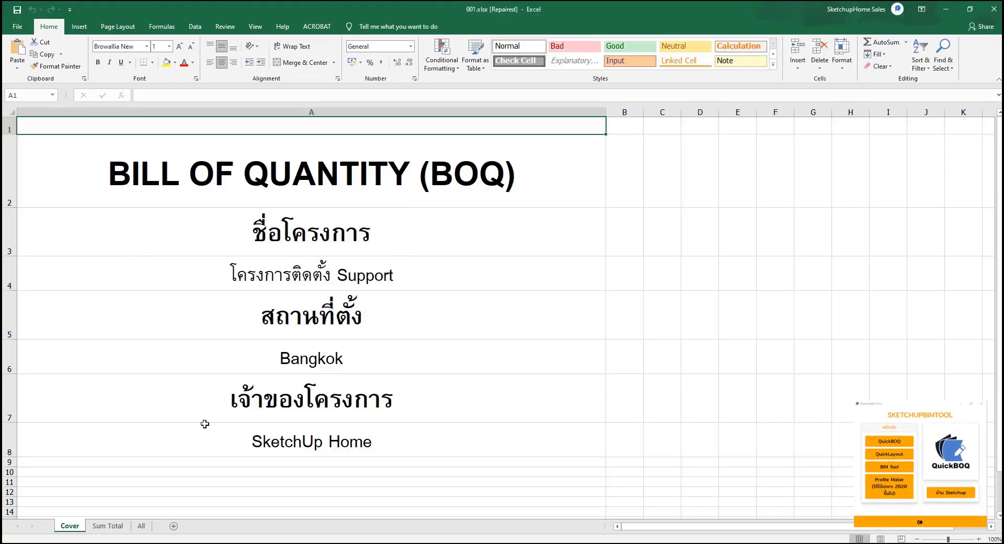
pyautogui.click(140, 526)
pyautogui.click(12, 110)
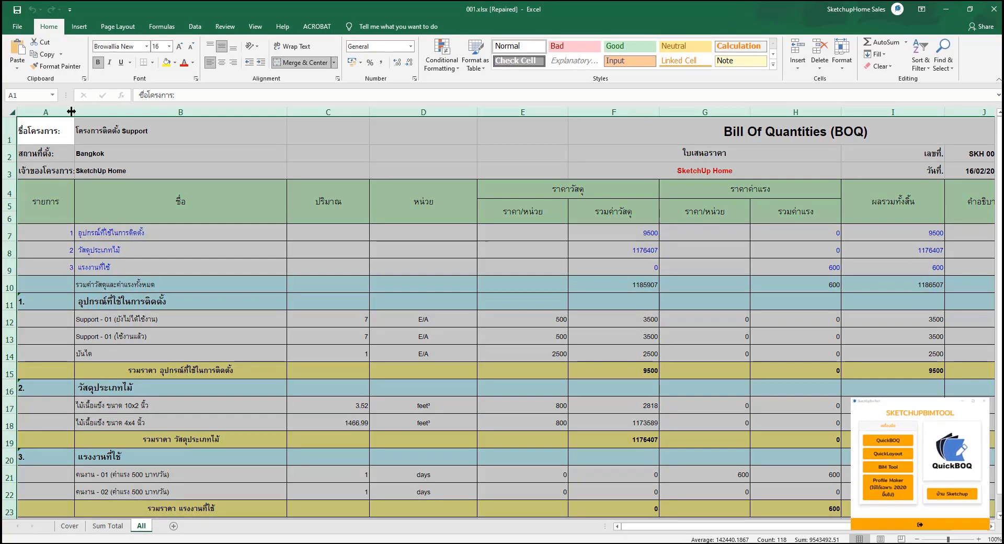
pyautogui.doubleClick(75, 112)
pyautogui.scroll(-1, 262, 288)
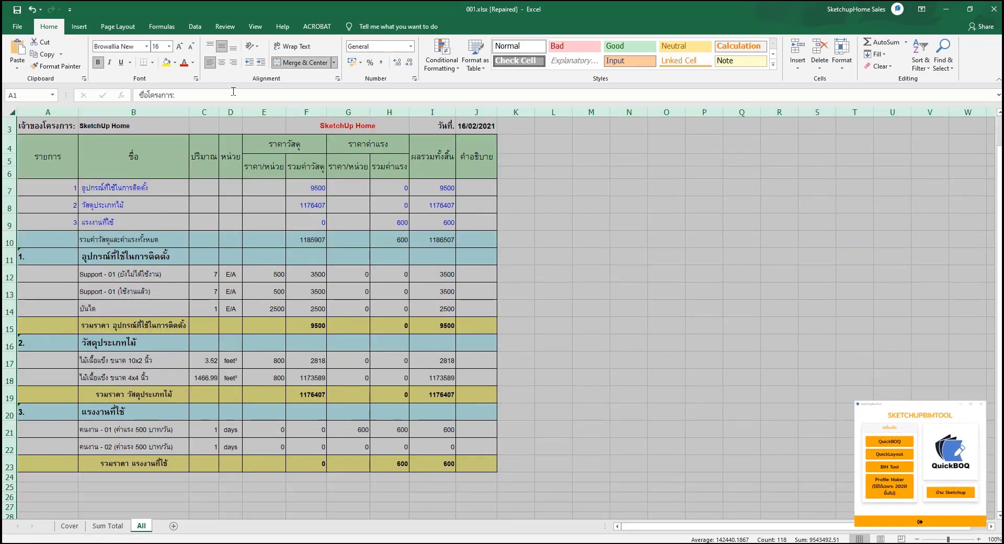
pyautogui.scroll(1, 258, 228)
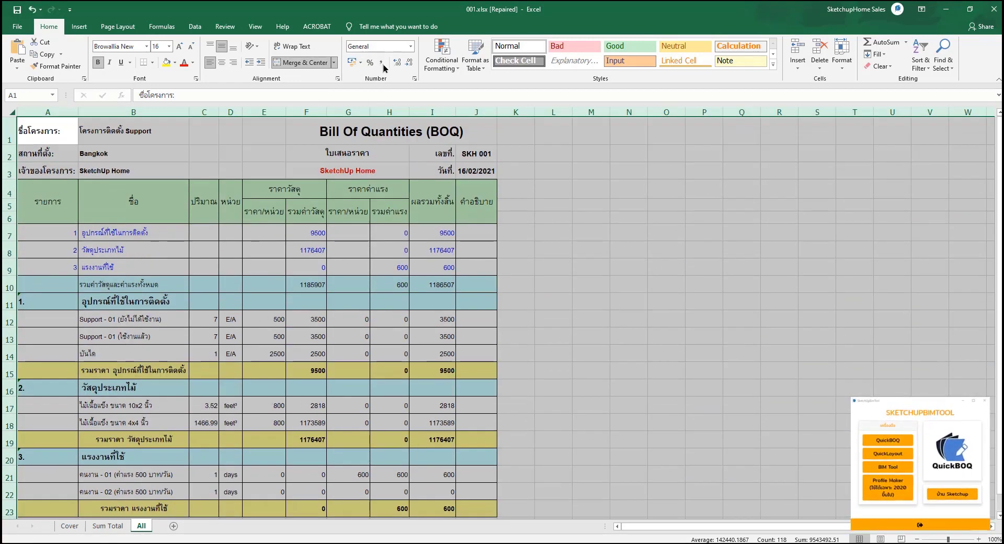
pyautogui.click(383, 62)
pyautogui.scroll(-2, 398, 300)
pyautogui.scroll(2, 392, 304)
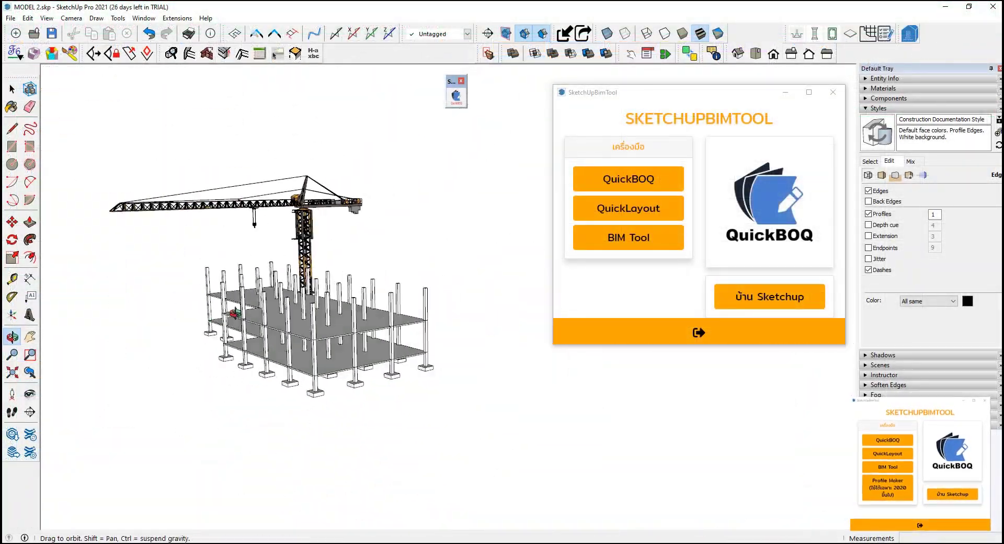
# Open QuickBOQ for MODEL 2 and check the F1, F2, GC1, slab and TOWER CRANE rows.
pyautogui.click(629, 178)
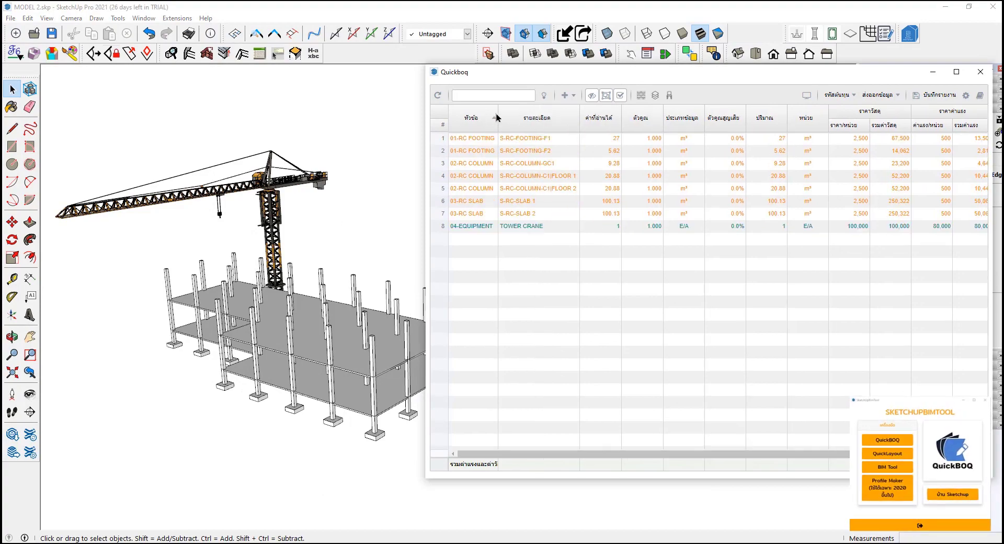
pyautogui.click(544, 140)
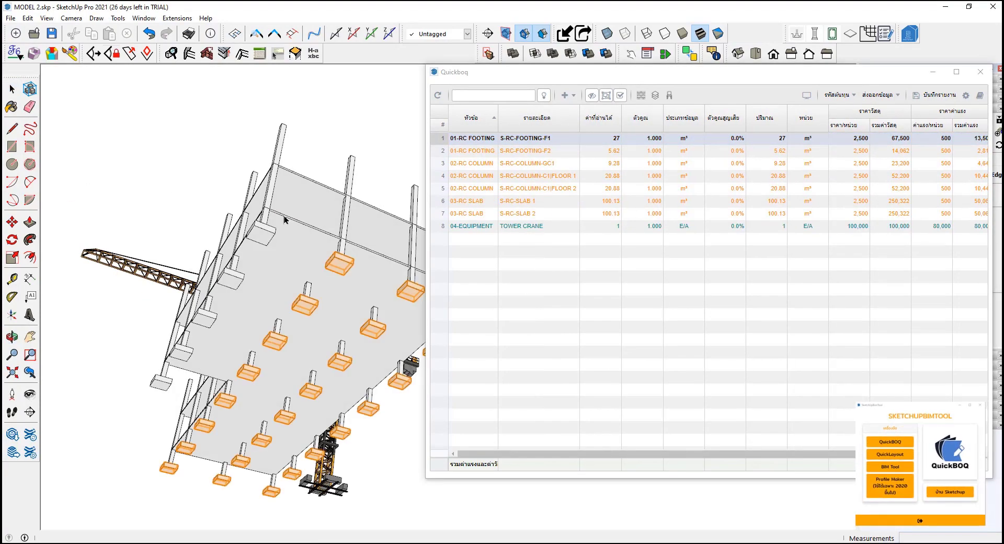
pyautogui.press('Down')
pyautogui.click(529, 164)
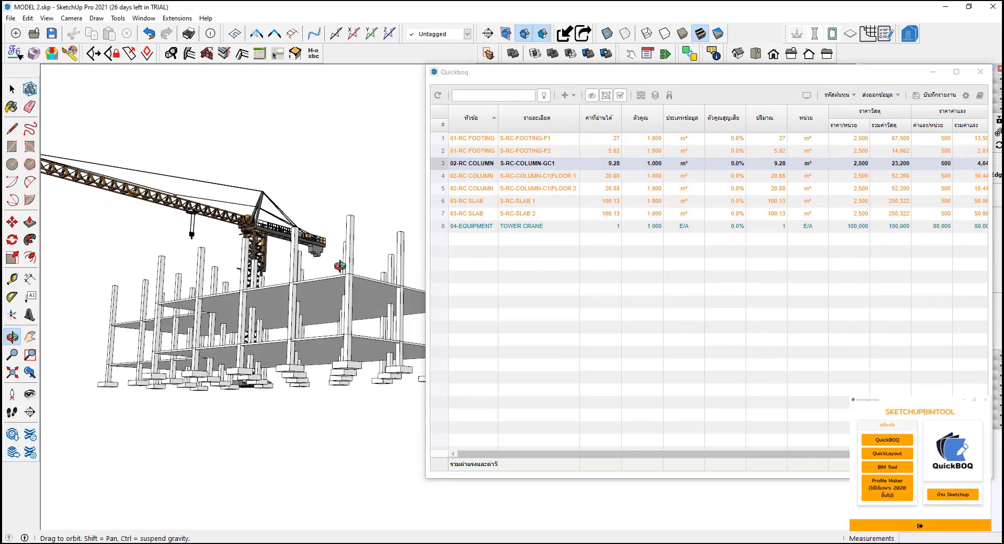
pyautogui.moveTo(550, 180); pyautogui.dragTo(528, 225)
pyautogui.hotkey('ctrl', 'a')
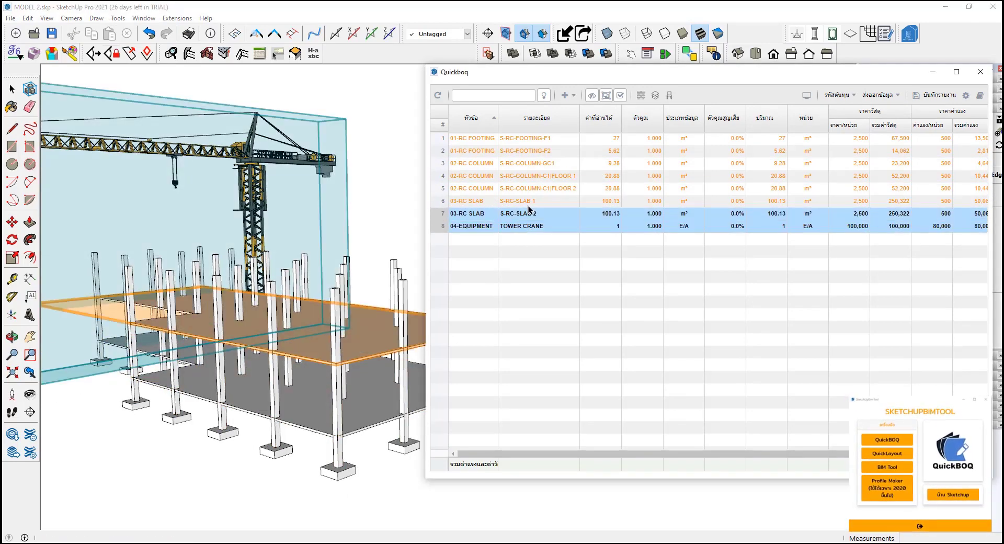
pyautogui.click(567, 281)
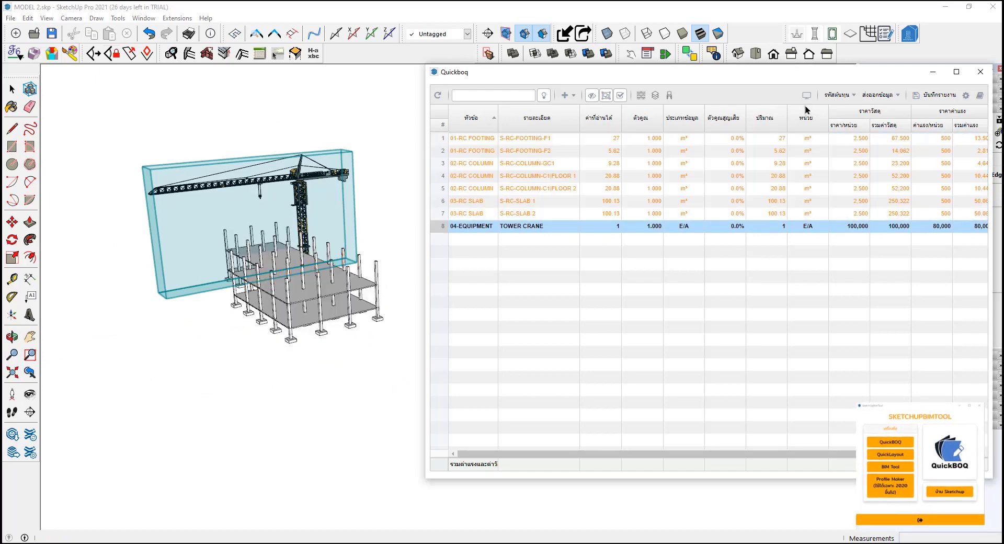
pyautogui.click(808, 99)
# Resize the summary columns and highlight the RC footing, column, slab and equipment groups.
pyautogui.moveTo(587, 136); pyautogui.dragTo(542, 152)
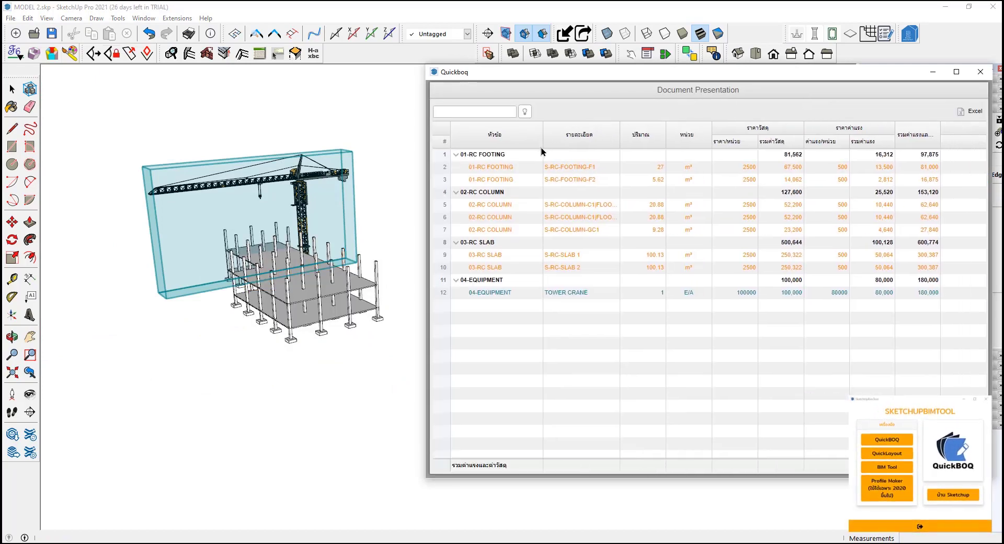
pyautogui.moveTo(619, 140); pyautogui.dragTo(623, 140)
pyautogui.click(482, 154)
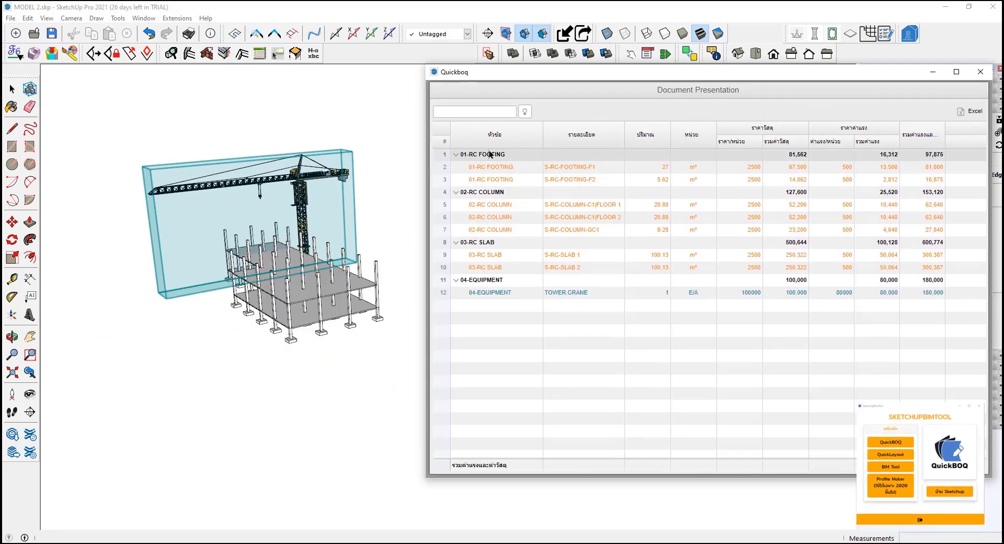
pyautogui.click(486, 196)
pyautogui.click(480, 244)
pyautogui.click(481, 281)
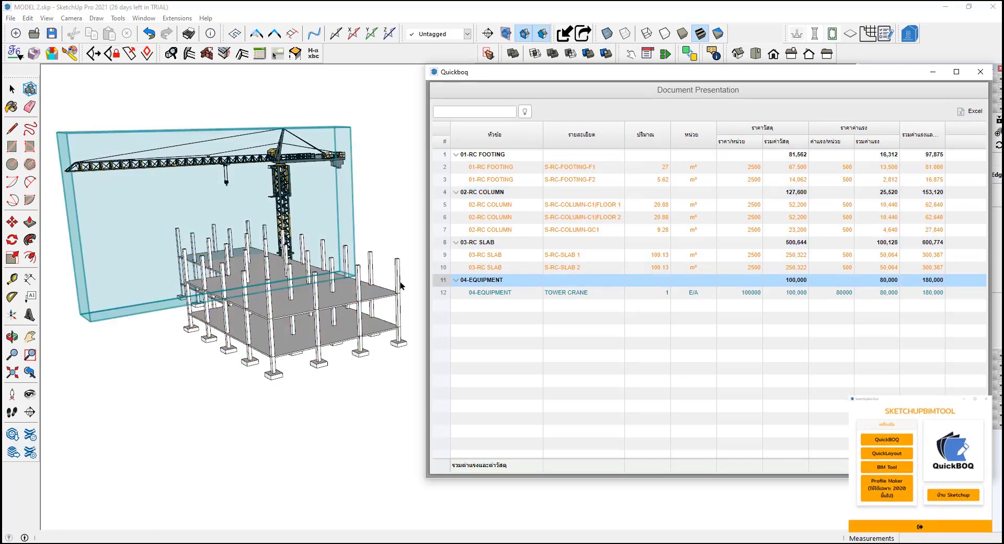
pyautogui.moveTo(366, 292); pyautogui.dragTo(343, 332, button='middle')
# Export the cost table to Excel with a BOQ Report template, saved as 002.
pyautogui.click(970, 115)
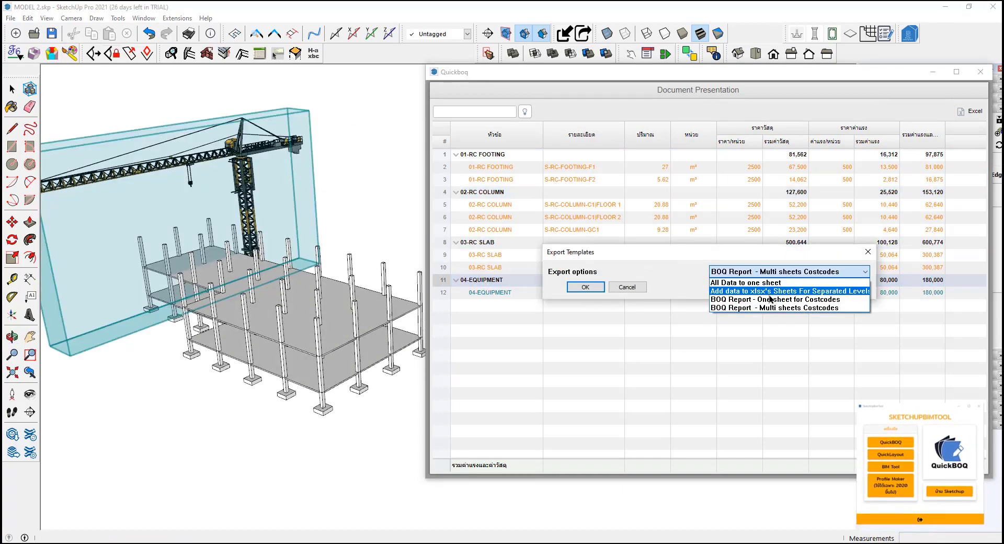
pyautogui.click(586, 286)
pyautogui.click(679, 327)
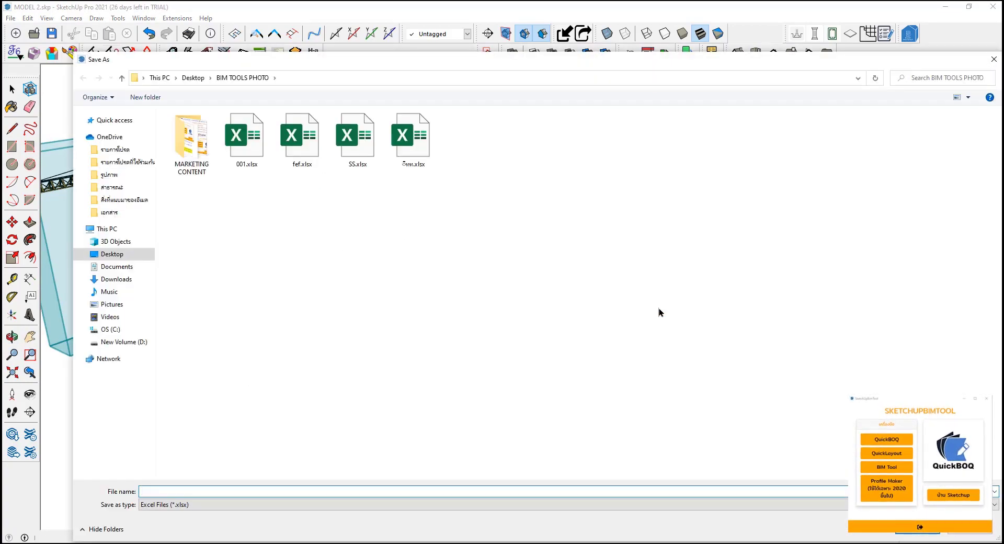
pyautogui.write('002')
pyautogui.press('Return')
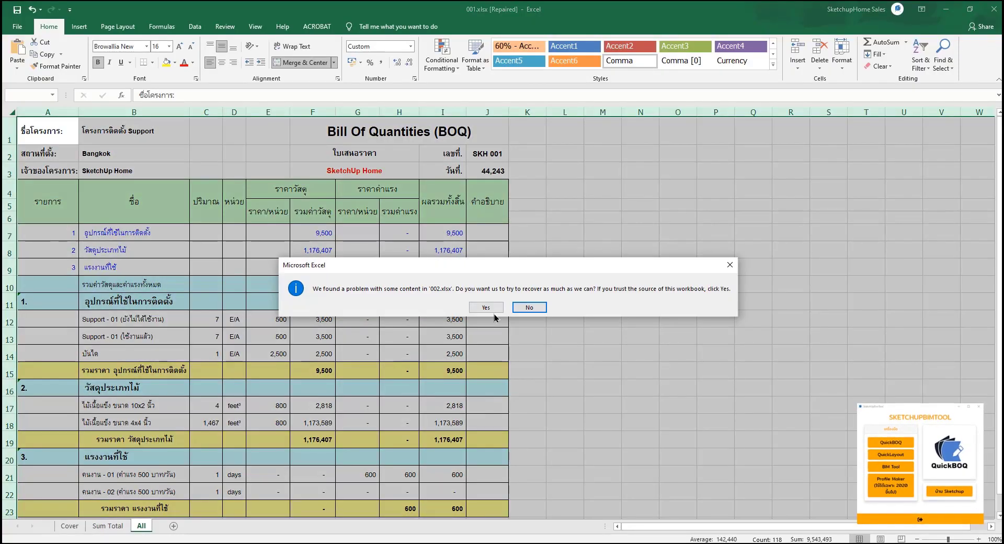
# Recover 002.xlsx, then autofit the All sheet's columns and apply the Comma [0] style.
pyautogui.click(488, 311)
pyautogui.click(360, 333)
pyautogui.click(139, 526)
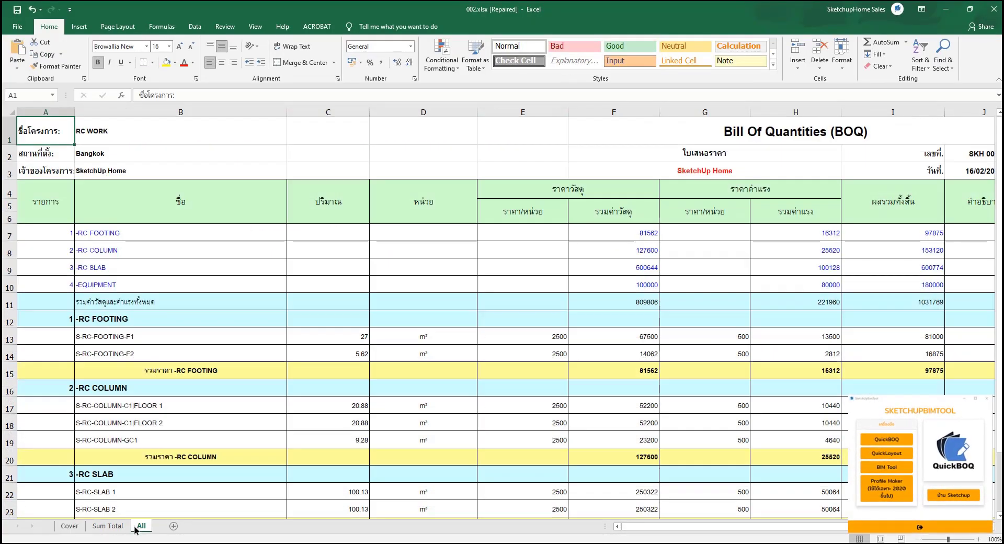
pyautogui.click(11, 110)
pyautogui.doubleClick(75, 112)
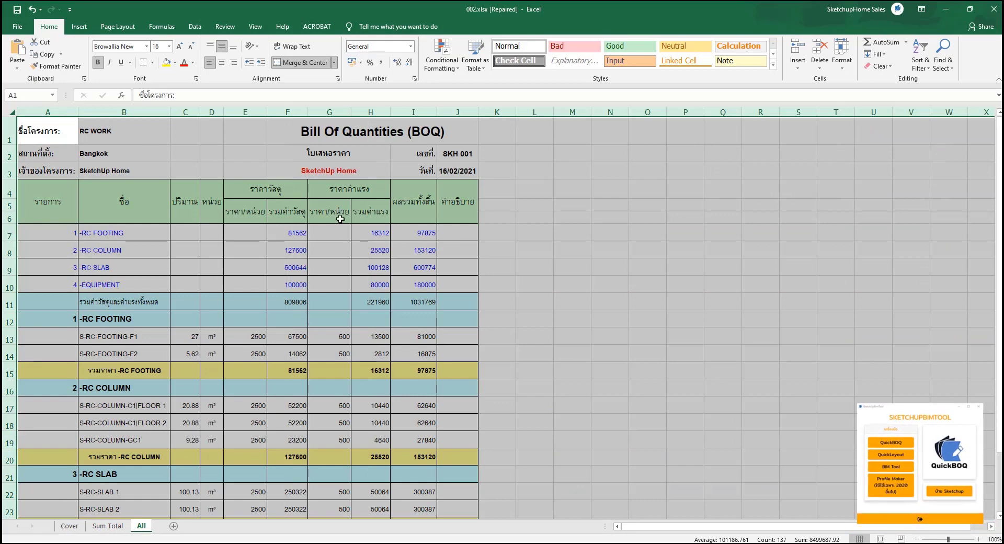
pyautogui.click(381, 64)
pyautogui.click(414, 250)
pyautogui.scroll(-1, 400, 225)
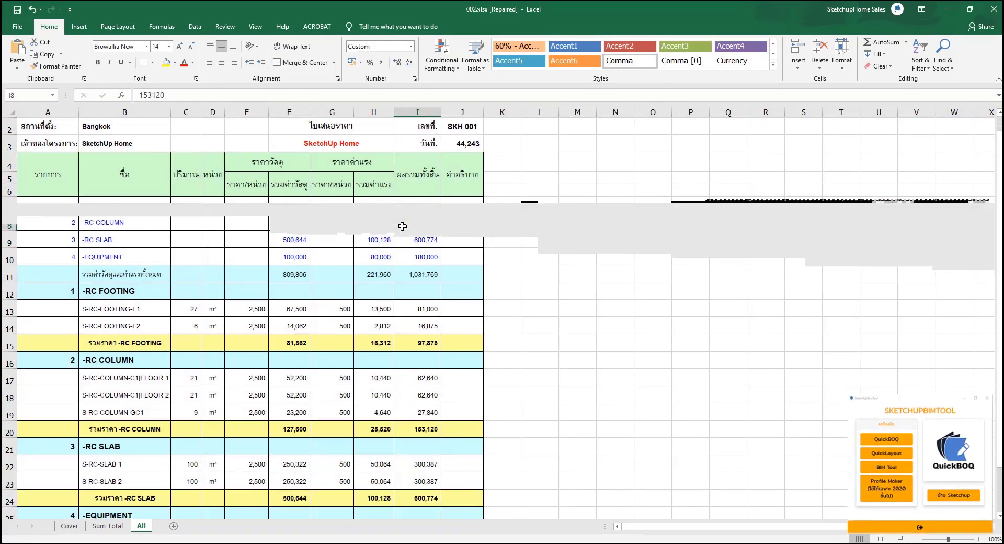
pyautogui.scroll(-1, 402, 226)
pyautogui.scroll(-2, 403, 226)
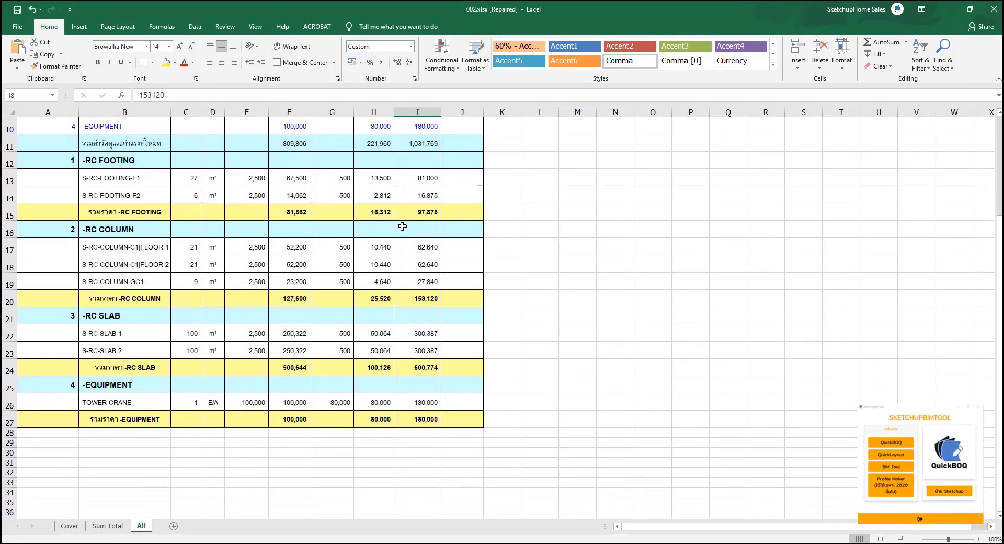
pyautogui.scroll(3, 403, 226)
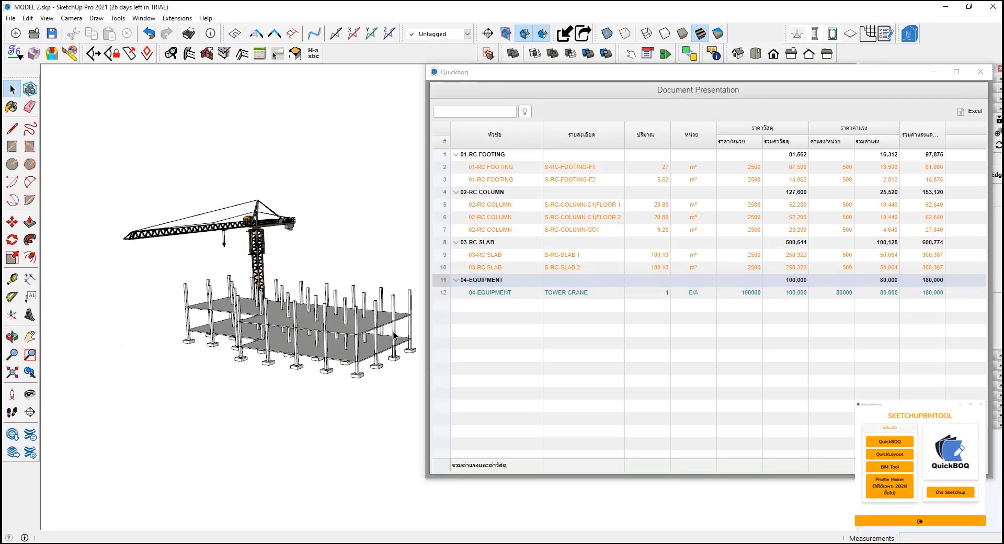
pyautogui.moveTo(293, 293)
pyautogui.mouseDown(button='middle')
pyautogui.moveTo(380, 302)
pyautogui.moveTo(200, 320)
pyautogui.mouseUp(button='middle')
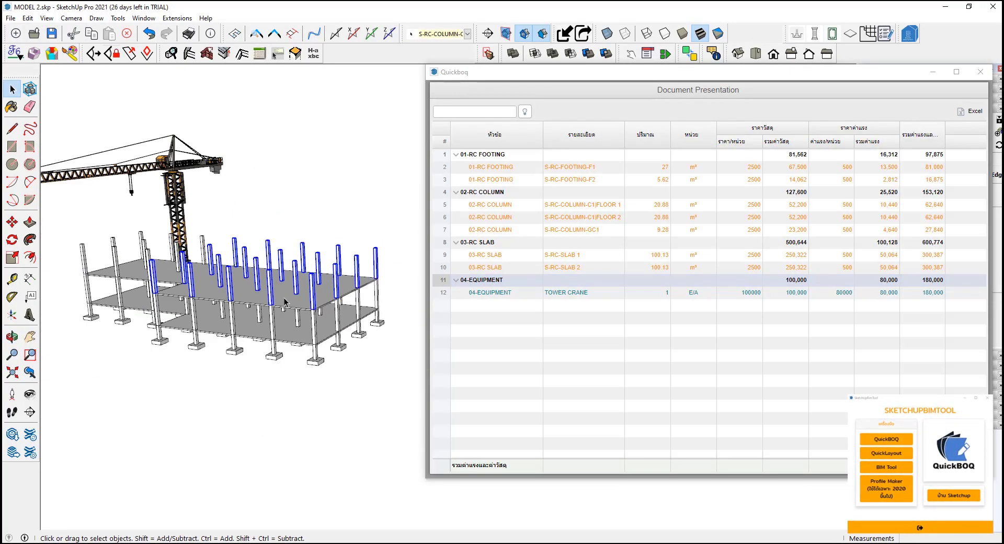
# Copy the end row of columns past the frame end with Move plus Ctrl.
pyautogui.scroll(4, 200, 320)
pyautogui.press('m')
pyautogui.press('ctrl')
pyautogui.click(234, 368)
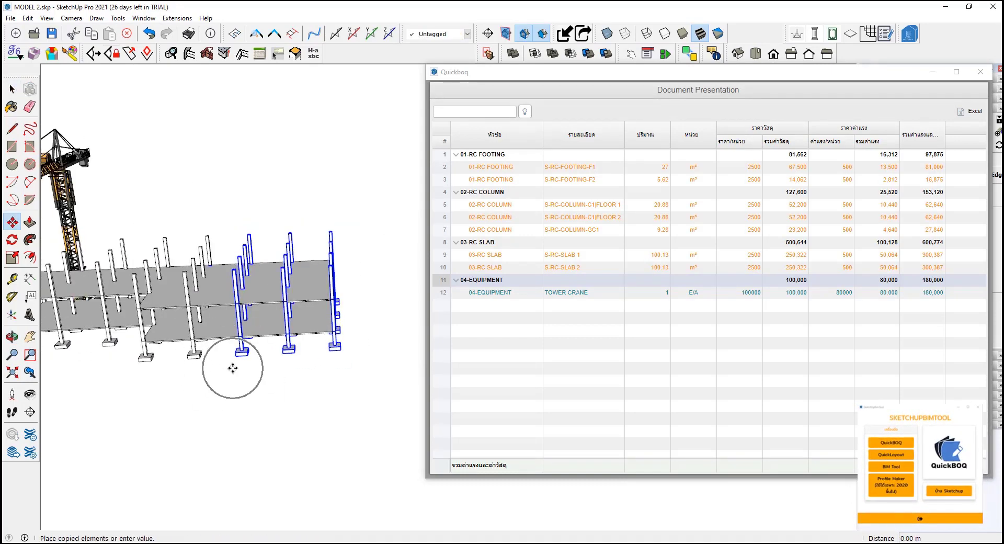
pyautogui.click(365, 362)
pyautogui.moveTo(364, 362); pyautogui.dragTo(314, 340, button='middle')
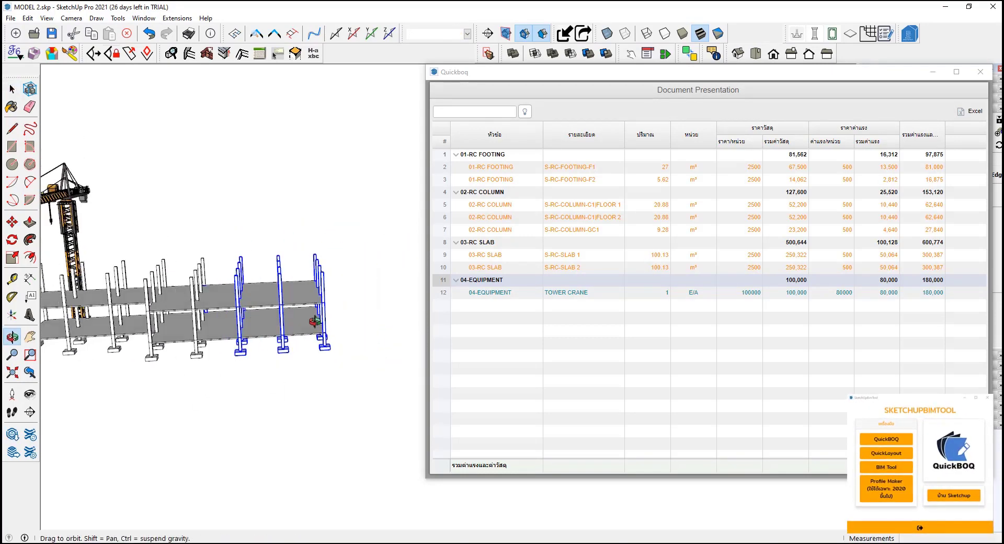
pyautogui.press('space')
pyautogui.moveTo(224, 235); pyautogui.dragTo(383, 408)
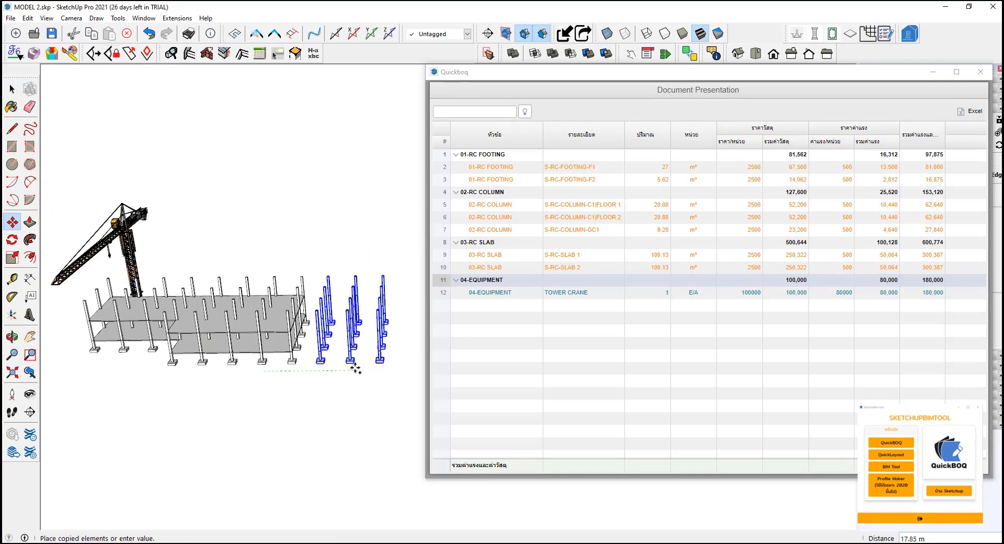
# Move the selection to start stretching the slabs toward the copied columns.
pyautogui.scroll(2, 278, 327)
pyautogui.scroll(2, 282, 319)
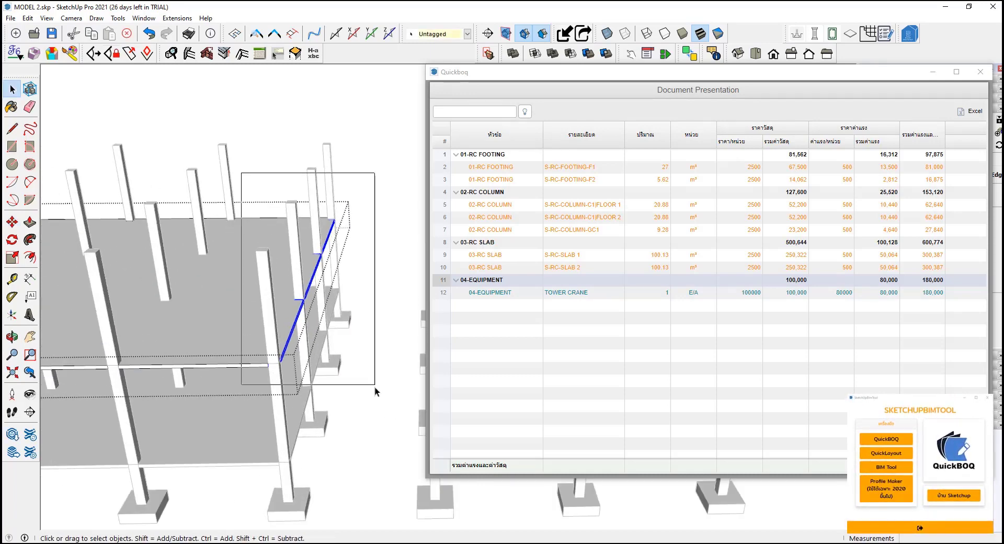
pyautogui.scroll(2, 287, 303)
pyautogui.press('m')
pyautogui.scroll(-5, 327, 310)
pyautogui.scroll(2, 366, 336)
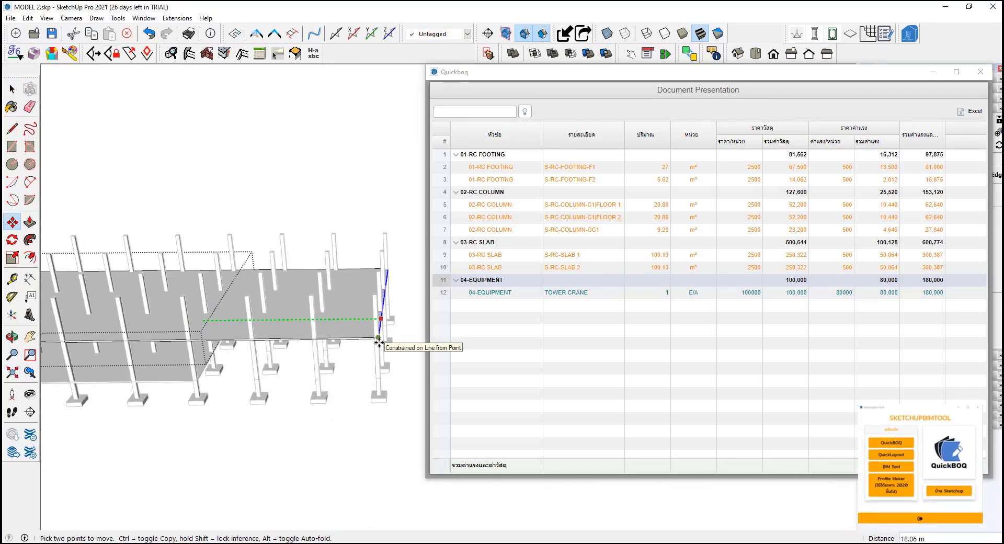
pyautogui.press('space')
# Stretch the lower slab's end edge out to the new columns, then return to the QuickBOQ list.
pyautogui.click(172, 349)
pyautogui.scroll(4, 223, 343)
pyautogui.press('m')
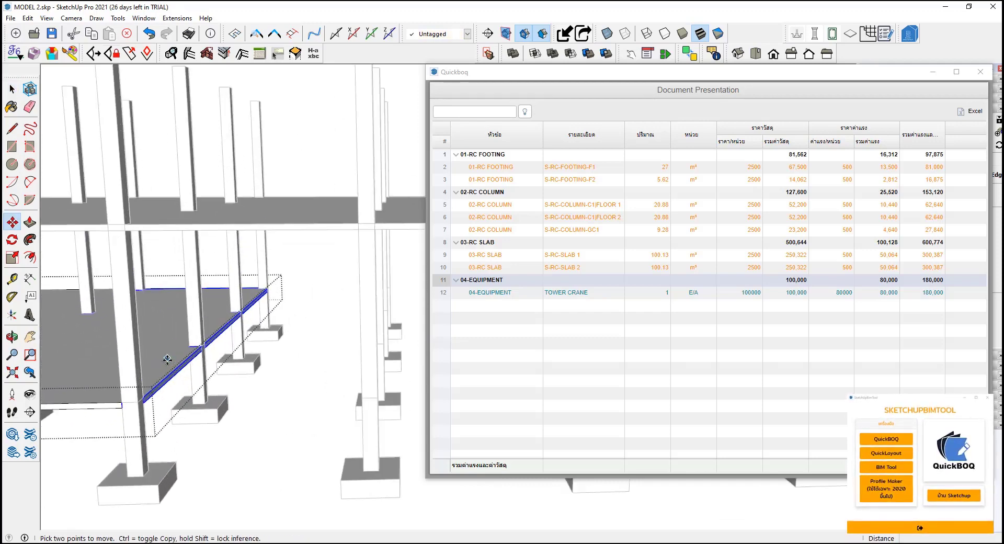
pyautogui.scroll(-3, 204, 370)
pyautogui.scroll(-3, 246, 382)
pyautogui.press('space')
pyautogui.scroll(-2, 290, 390)
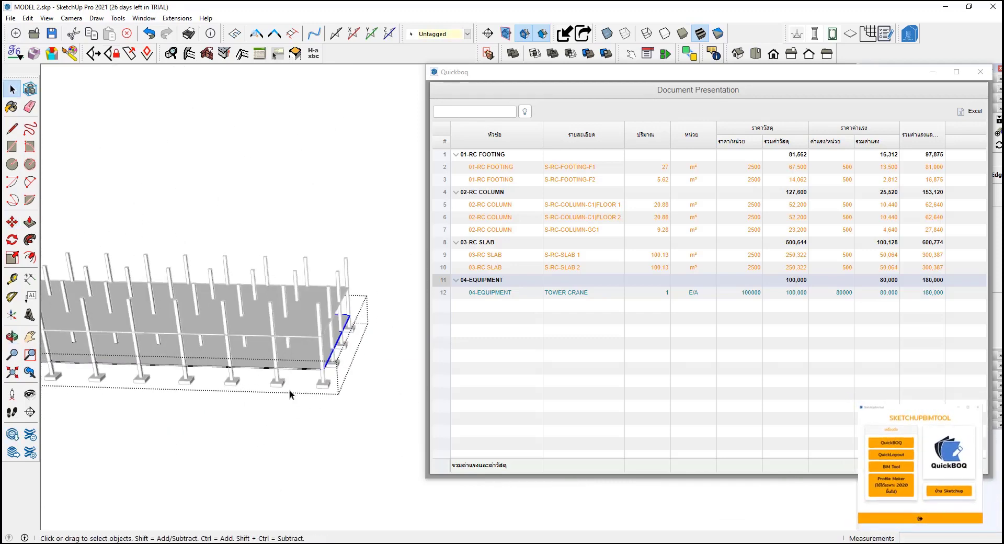
pyautogui.click(287, 398)
pyautogui.scroll(2, 288, 400)
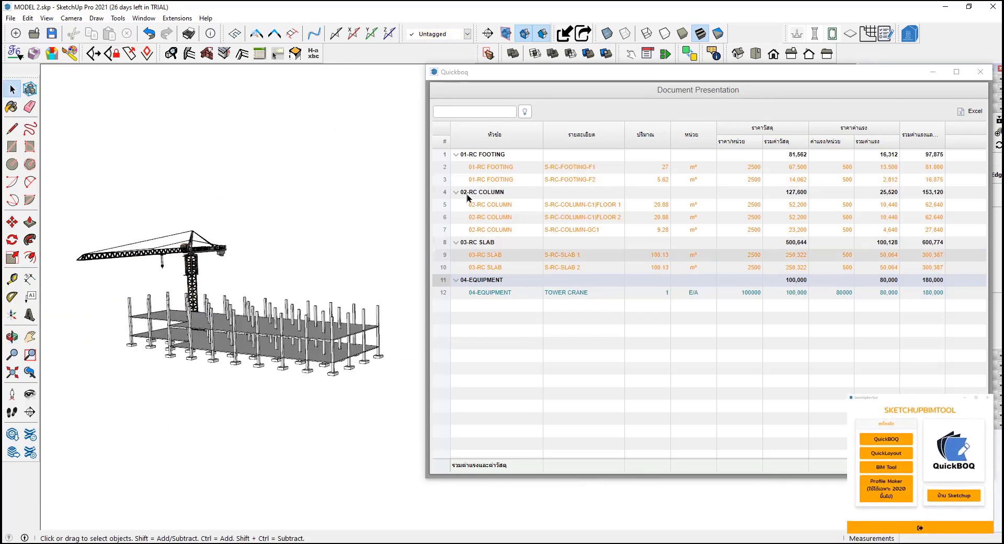
pyautogui.click(978, 90)
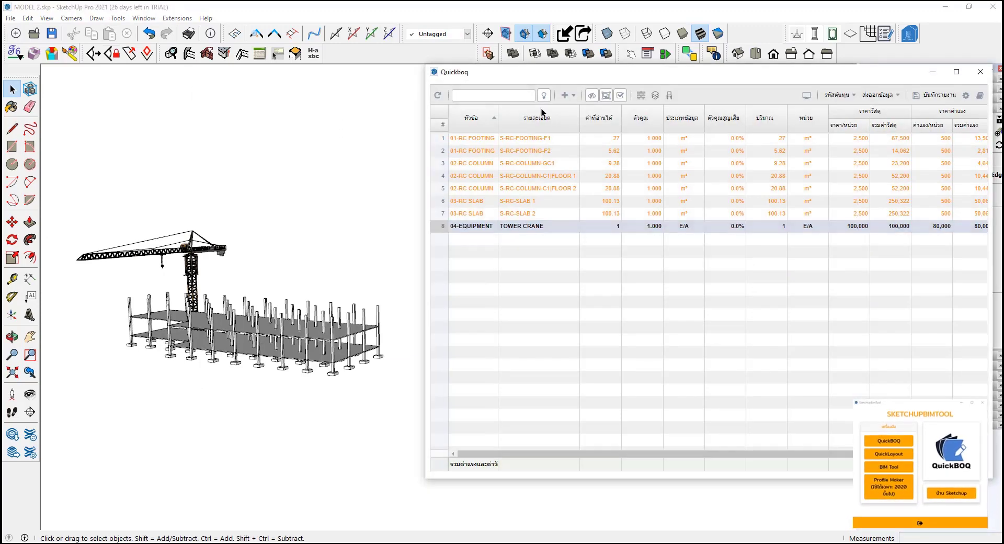
# Refresh QuickBOQ quantities from the edited model and open the grouped cost presentation.
pyautogui.click(438, 96)
pyautogui.moveTo(535, 140); pyautogui.dragTo(528, 225)
pyautogui.click(808, 96)
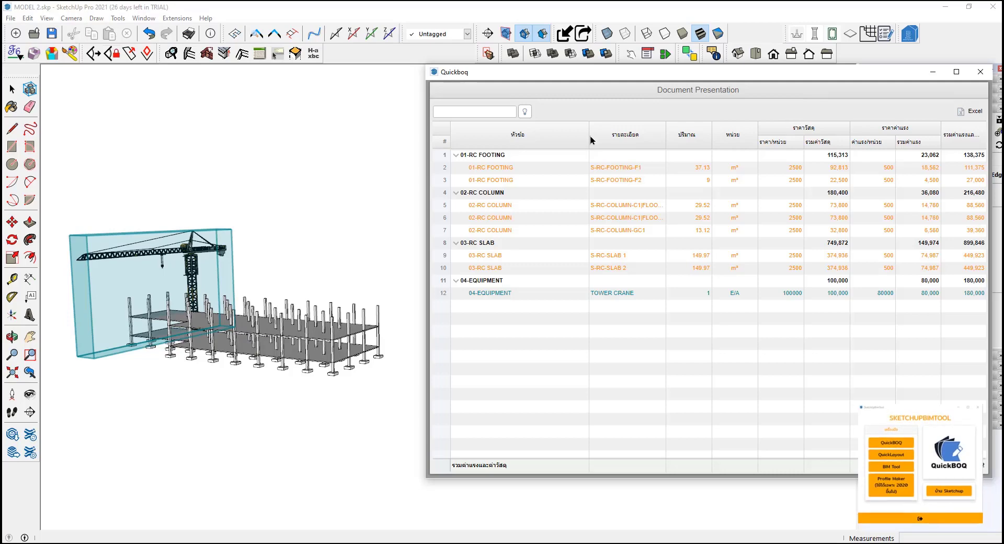
pyautogui.moveTo(590, 140); pyautogui.dragTo(543, 140)
# Highlight the RC footing, column, slab and equipment groups, then copy the tower crane.
pyautogui.click(491, 154)
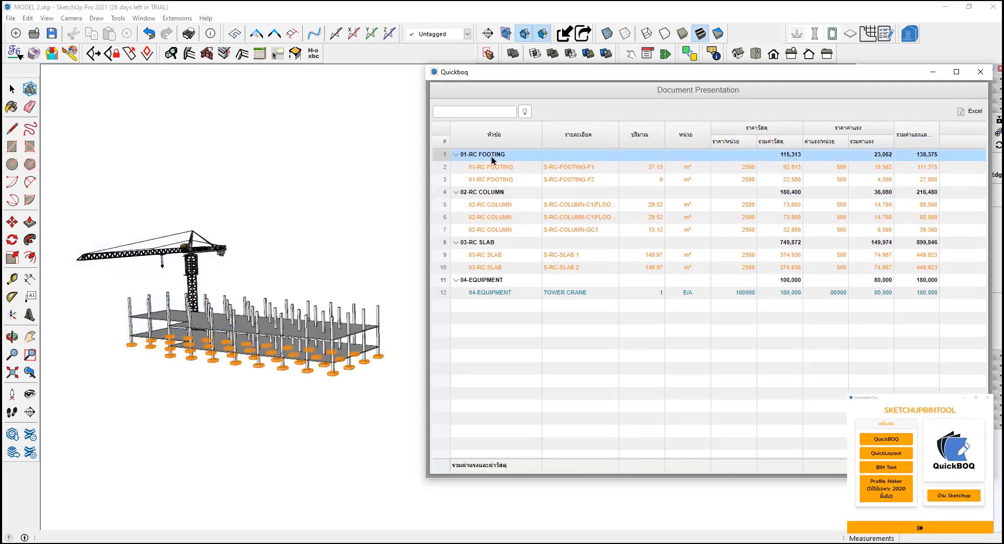
pyautogui.click(486, 192)
pyautogui.click(484, 242)
pyautogui.click(481, 280)
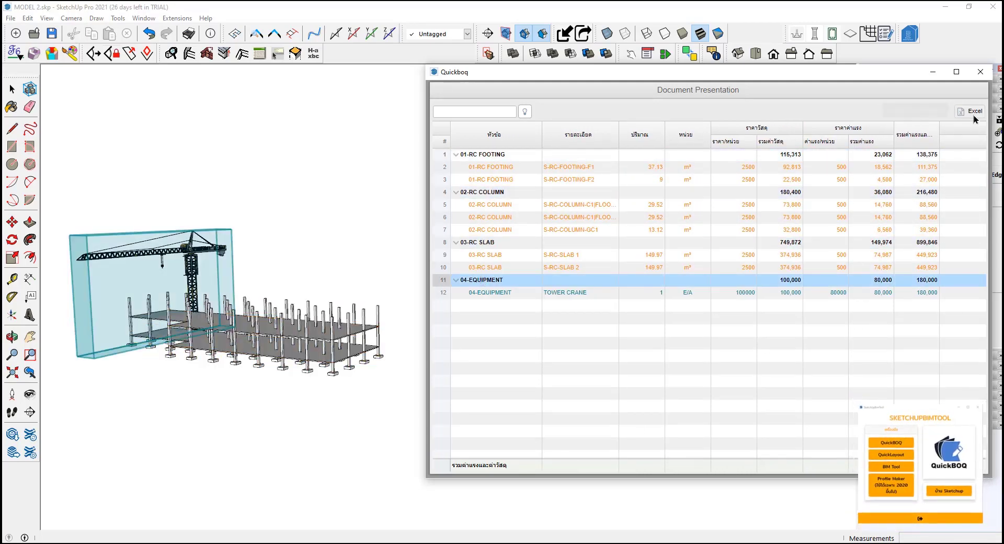
pyautogui.scroll(-3, 199, 275)
pyautogui.press('m')
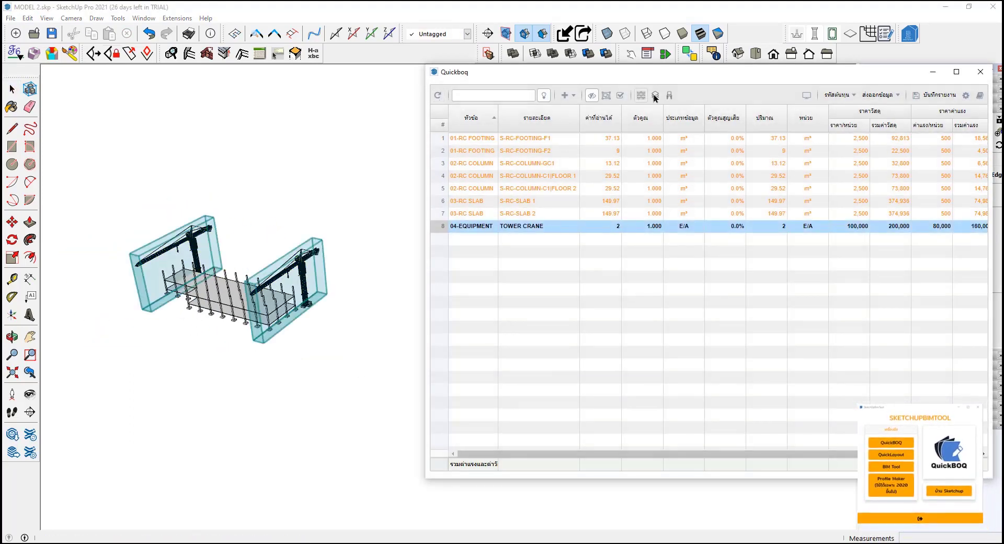
# Export the costs to Excel with the One sheet for Costcodes template as 003.
pyautogui.click(655, 96)
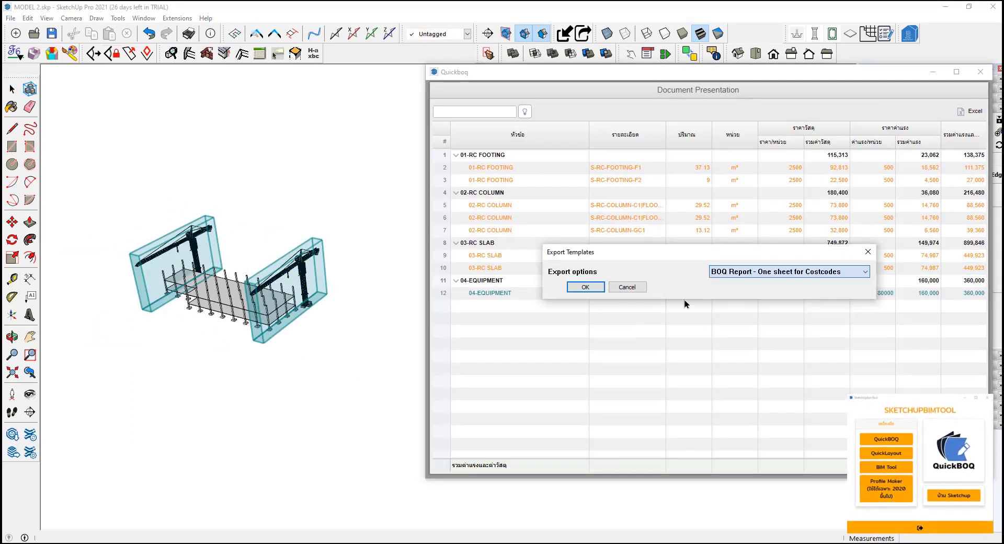
pyautogui.press('Return')
pyautogui.click(692, 325)
pyautogui.write('003')
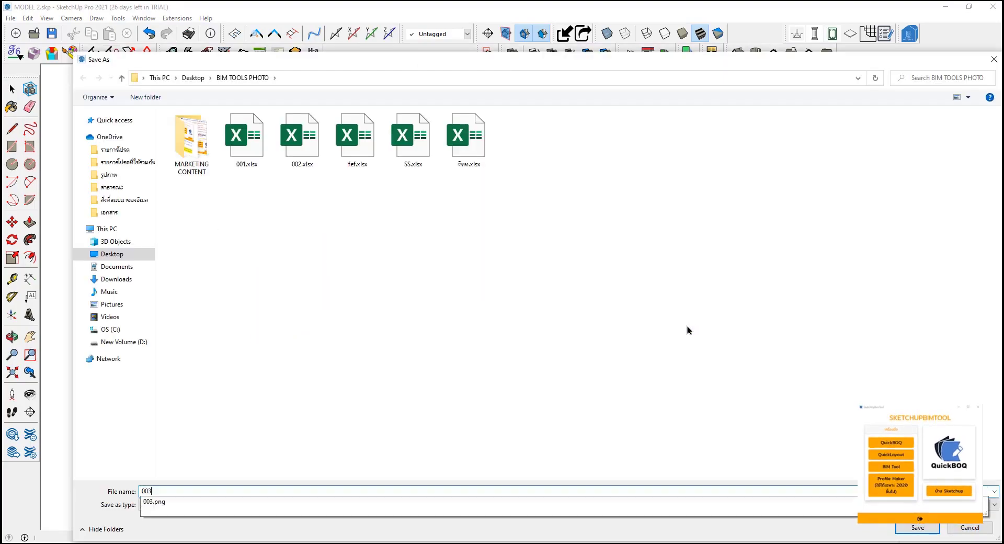
pyautogui.press('Return')
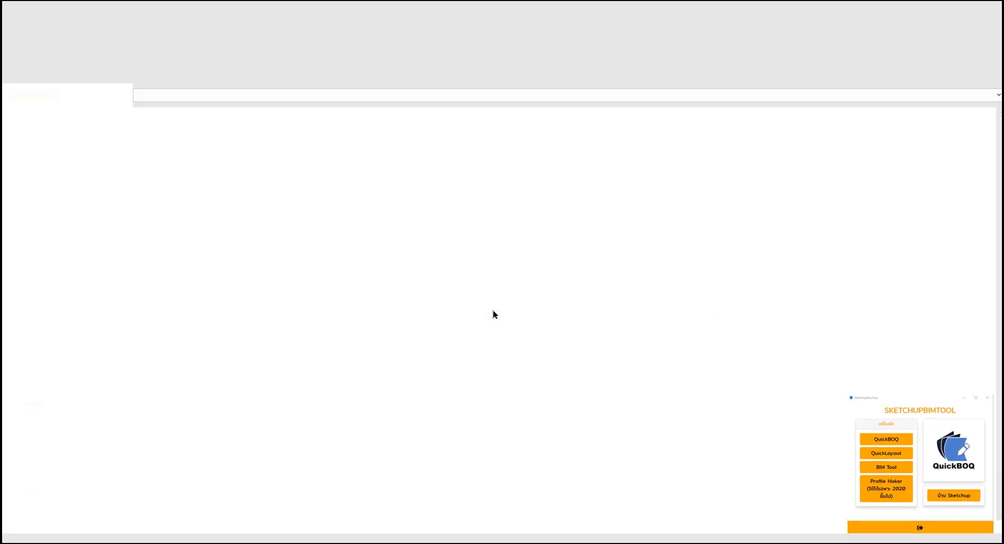
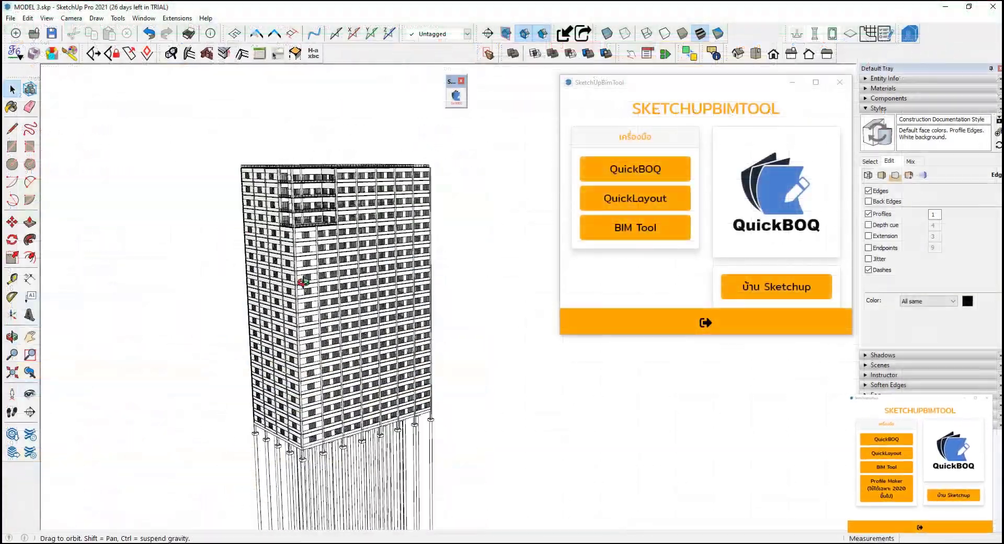
# Orbit the tower, open the QuickBOQ table, and widen its item and detail columns.
pyautogui.moveTo(302, 282); pyautogui.dragTo(233, 186, button='middle')
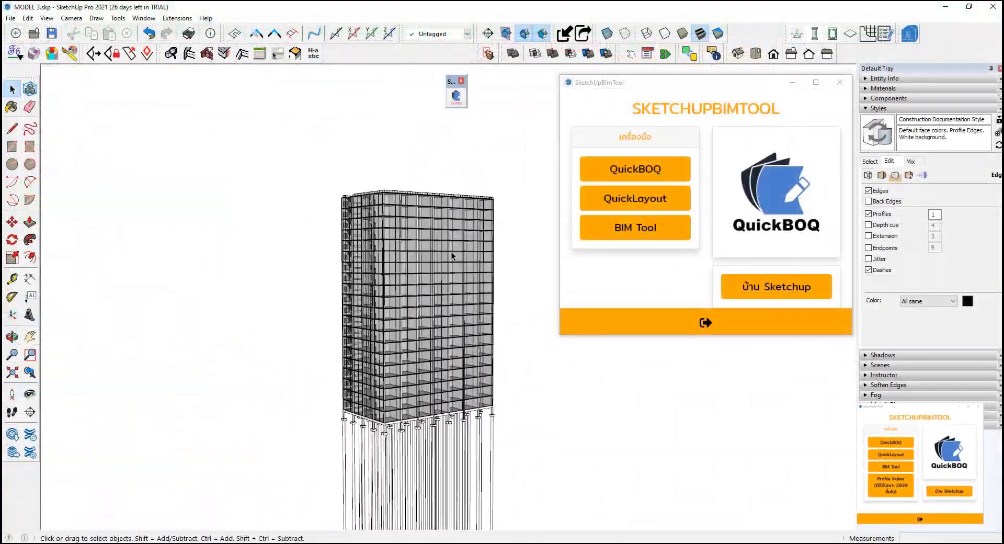
pyautogui.moveTo(453, 256); pyautogui.dragTo(538, 139, button='middle')
pyautogui.moveTo(523, 179)
pyautogui.mouseDown(button='middle')
pyautogui.moveTo(412, 264)
pyautogui.moveTo(168, 287)
pyautogui.moveTo(447, 398)
pyautogui.mouseUp(button='middle')
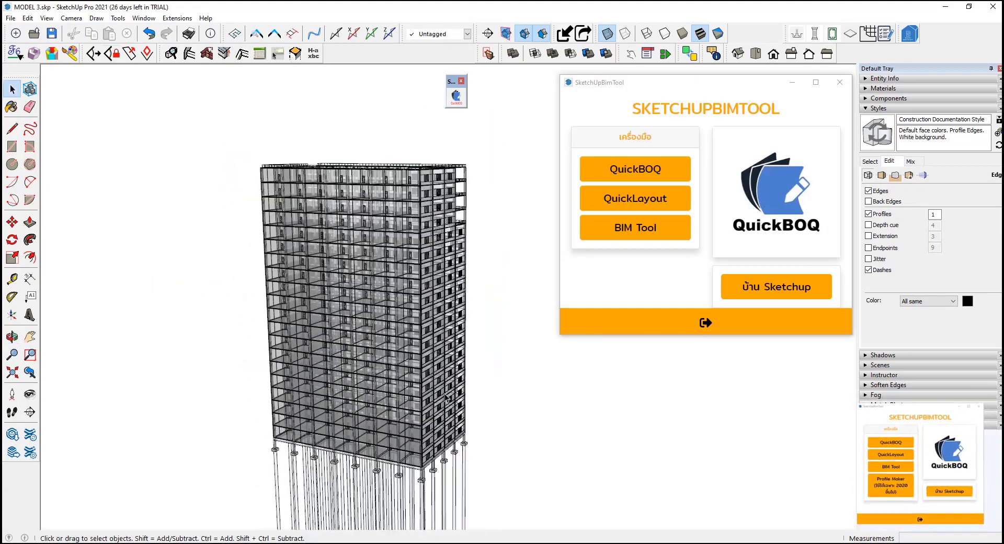
pyautogui.click(630, 173)
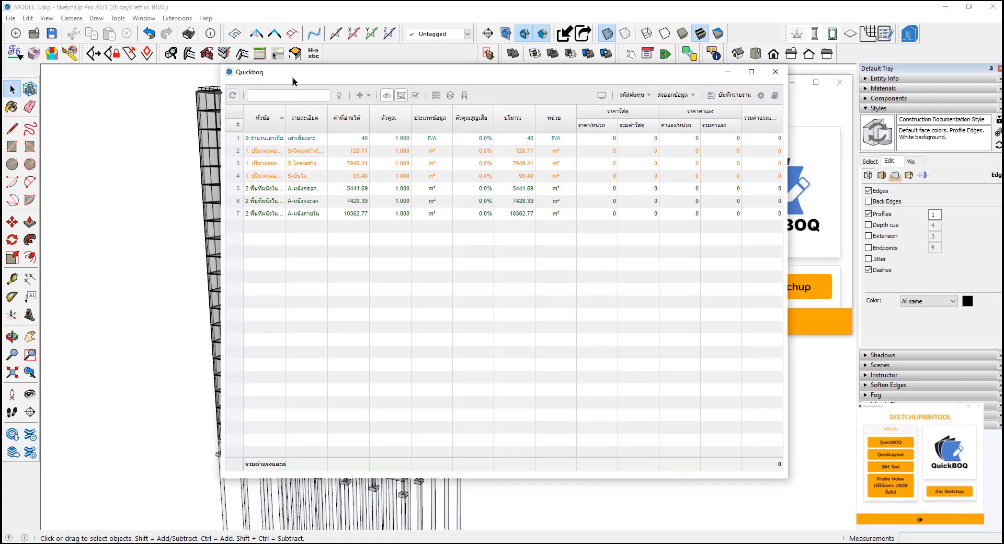
pyautogui.moveTo(298, 77)
pyautogui.mouseDown()
pyautogui.moveTo(547, 114)
pyautogui.moveTo(573, 108)
pyautogui.mouseUp()
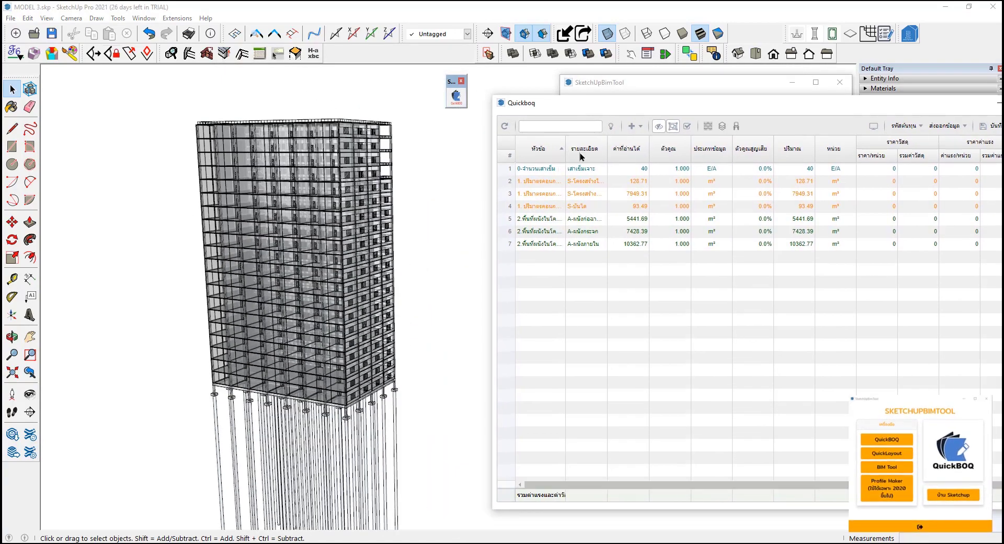
pyautogui.moveTo(557, 152)
pyautogui.mouseDown()
pyautogui.moveTo(678, 151)
pyautogui.moveTo(666, 152)
pyautogui.mouseUp()
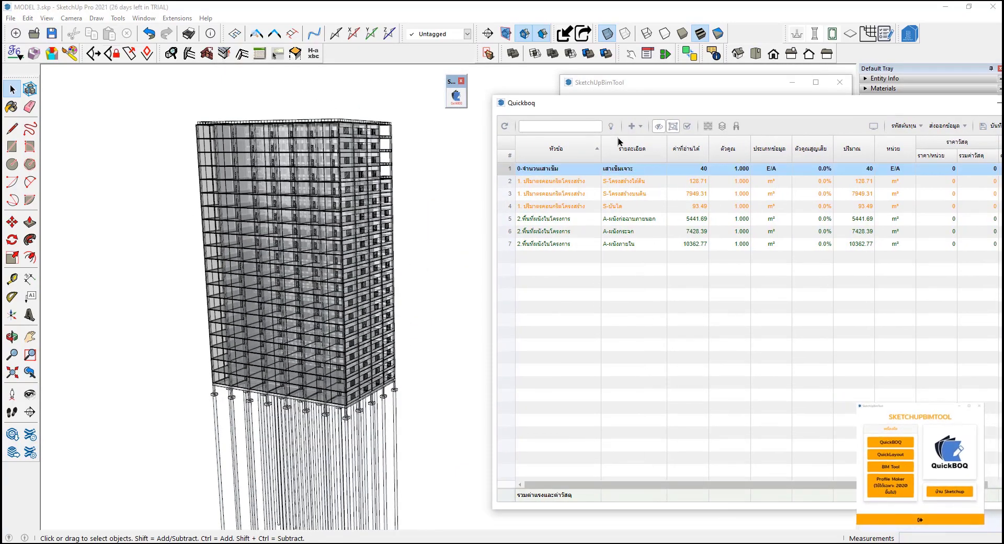
# Highlight each row's elements: concrete, stairs S-บันได, masonry, glass and interior walls.
pyautogui.click(622, 182)
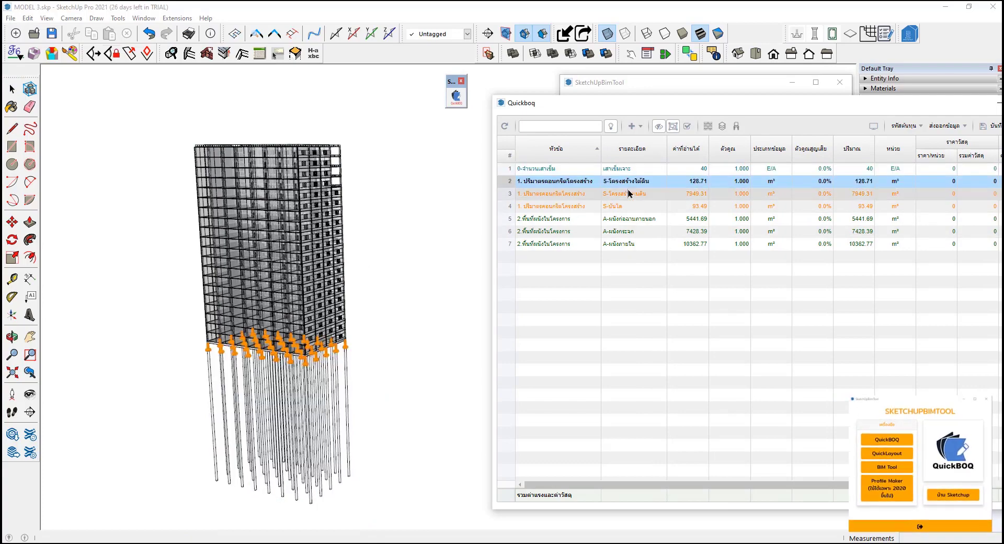
pyautogui.click(631, 195)
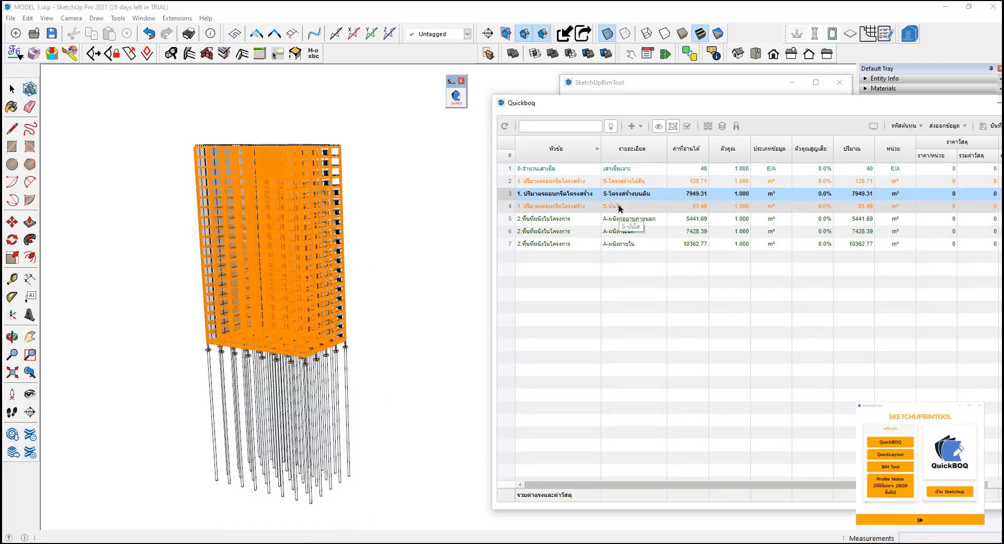
pyautogui.click(619, 207)
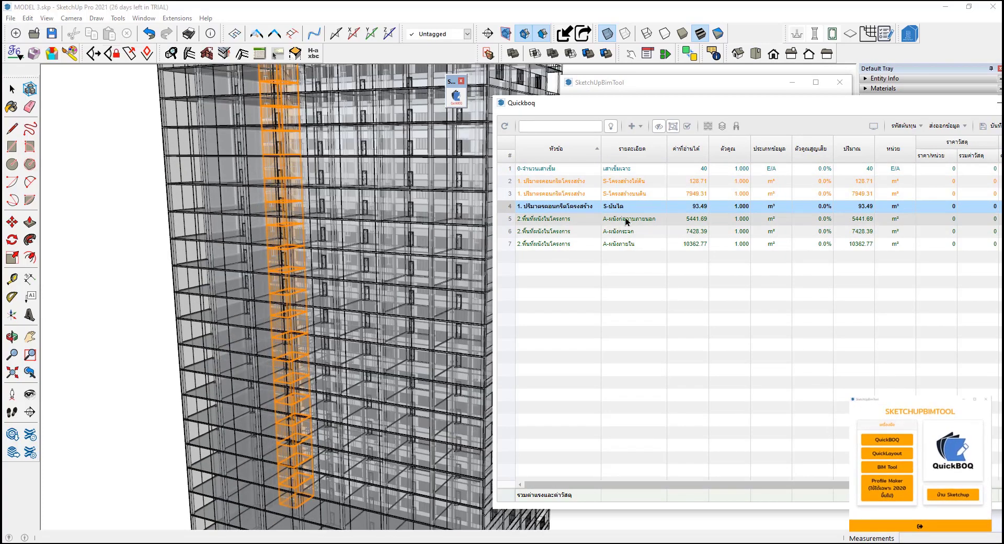
pyautogui.click(626, 220)
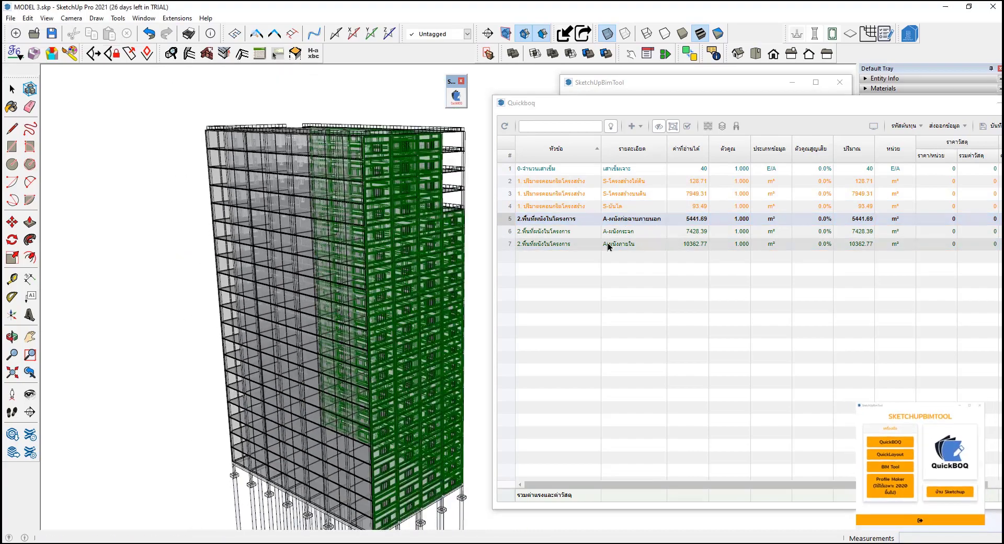
pyautogui.click(618, 233)
pyautogui.click(616, 242)
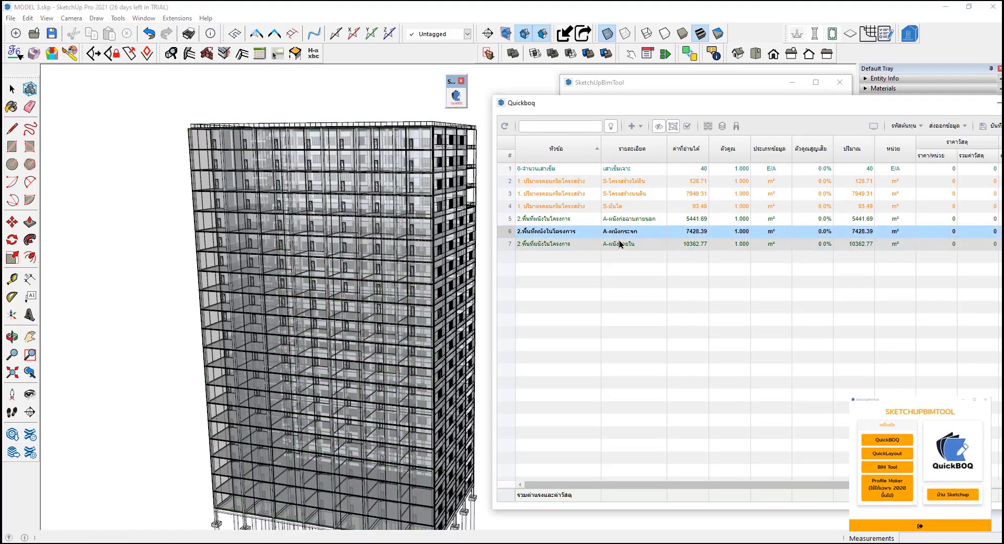
pyautogui.click(570, 206)
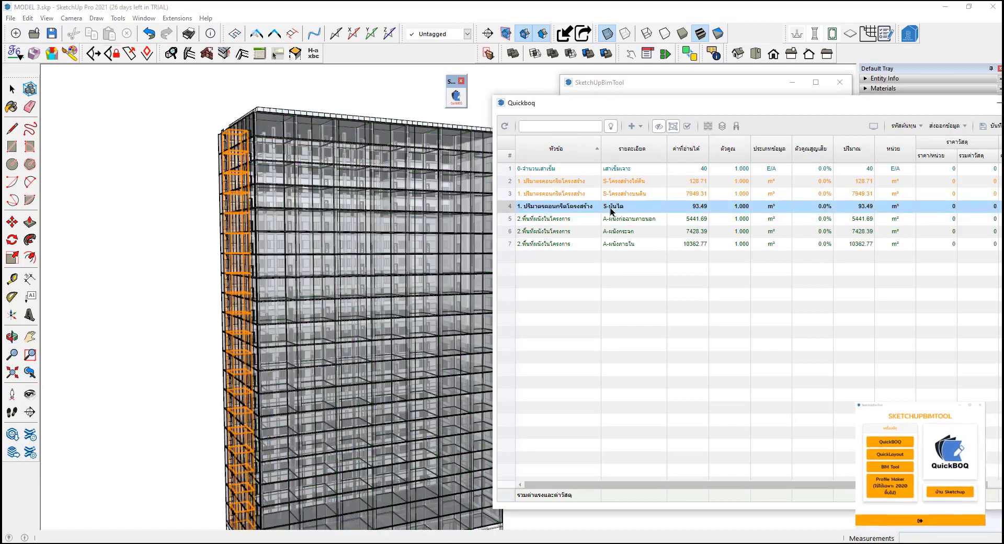
pyautogui.click(736, 126)
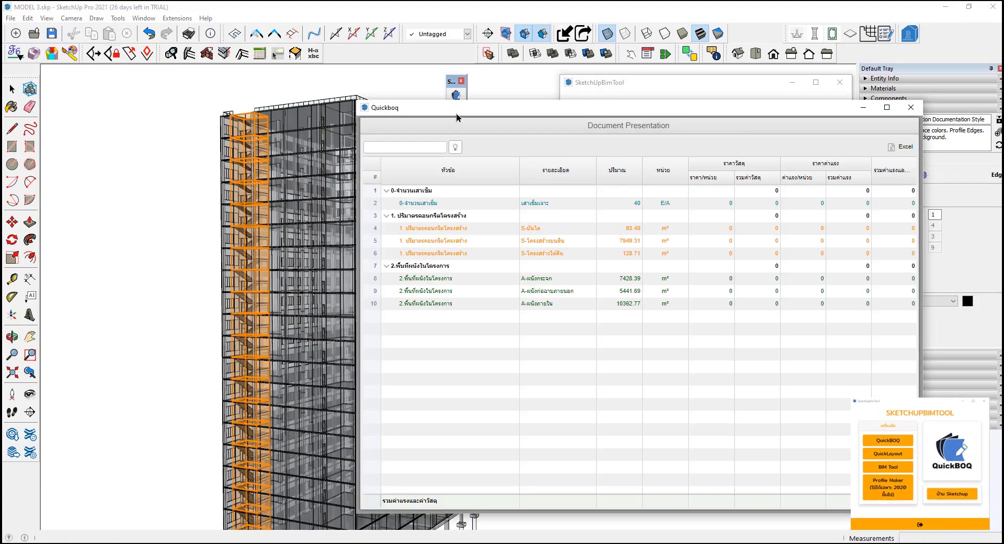
# Highlight the pile, structural concrete and wall groups from the grouped presentation.
pyautogui.moveTo(456, 114); pyautogui.dragTo(590, 97)
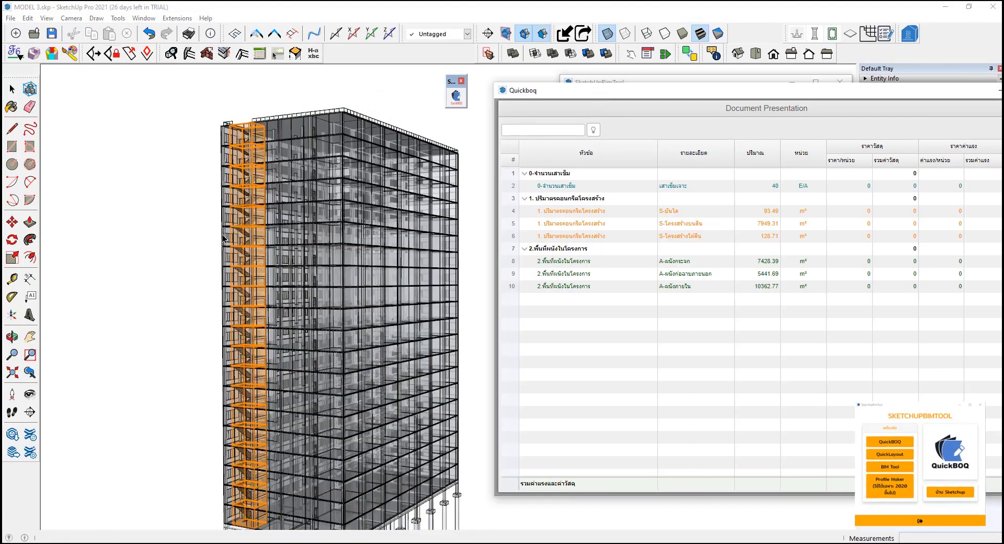
pyautogui.click(571, 172)
pyautogui.click(565, 199)
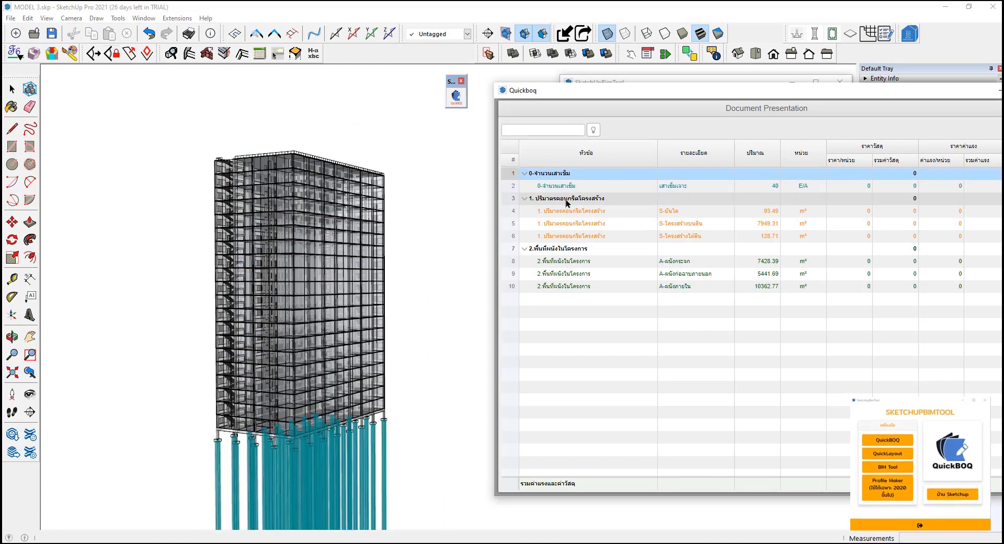
pyautogui.click(562, 250)
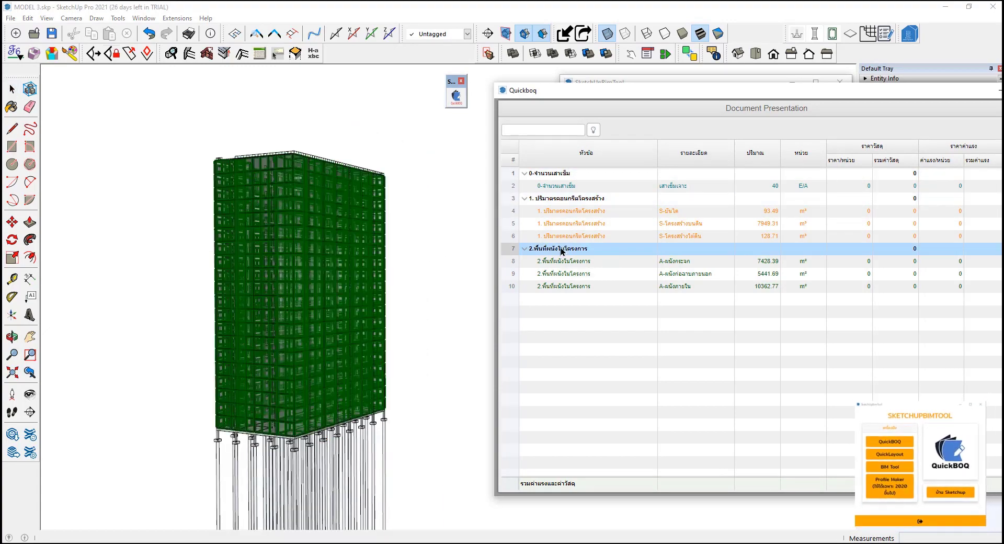
pyautogui.moveTo(696, 103); pyautogui.dragTo(518, 112)
# Export the table to Excel using the BOQ Report - Multi sheets Costcodes template.
pyautogui.click(860, 141)
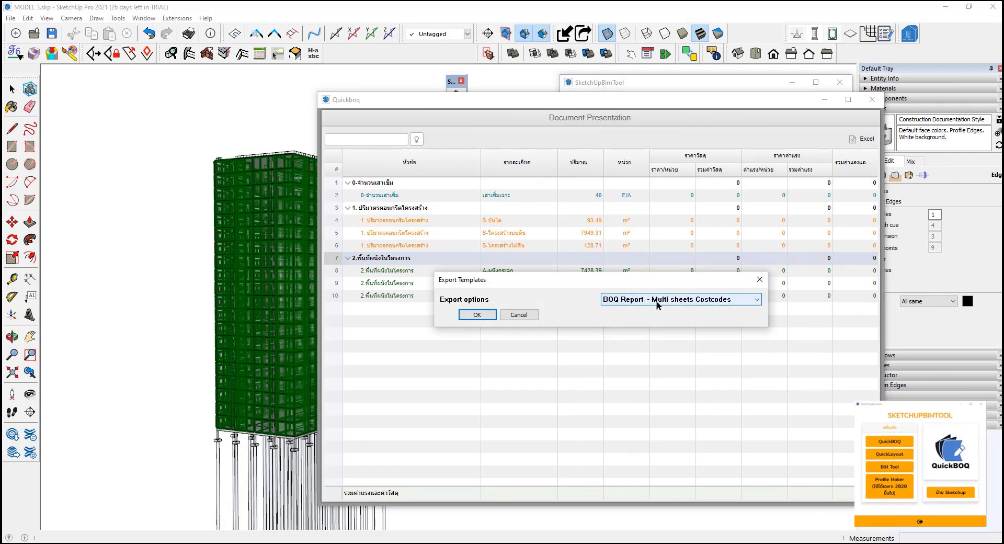
pyautogui.click(657, 305)
pyautogui.click(657, 314)
pyautogui.click(477, 314)
pyautogui.click(582, 355)
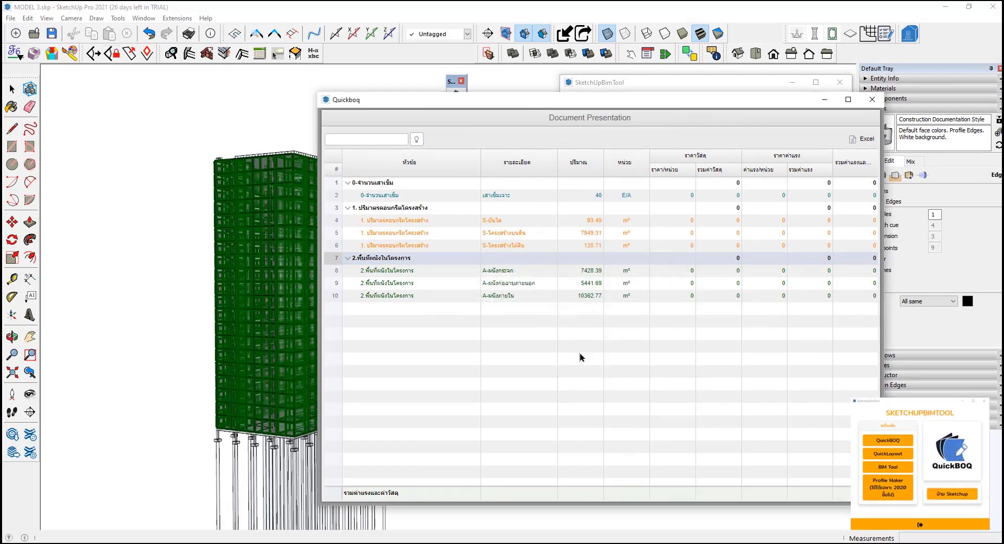
# Save the exported workbook as 003 and accept Excel's repair prompt.
pyautogui.write('003')
pyautogui.press('Return')
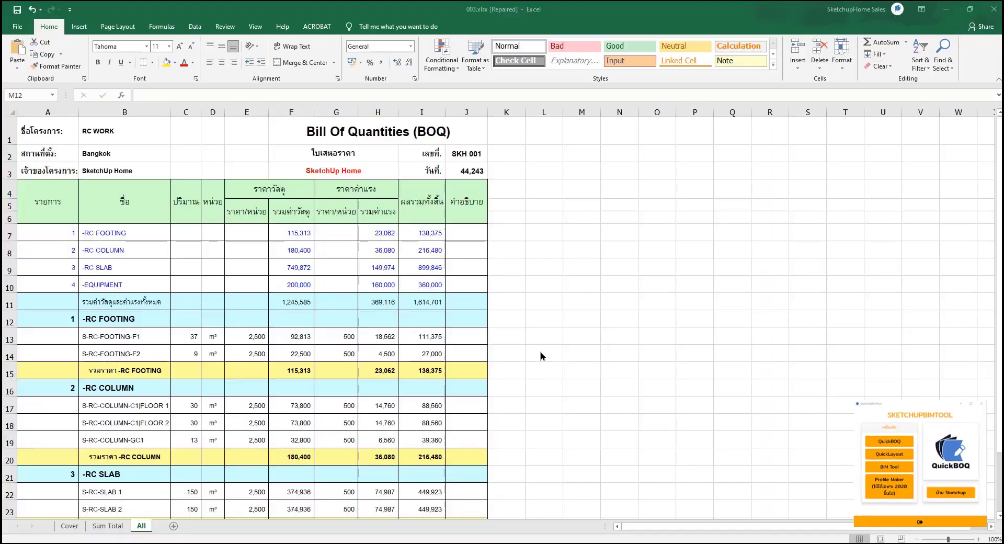
pyautogui.click(480, 336)
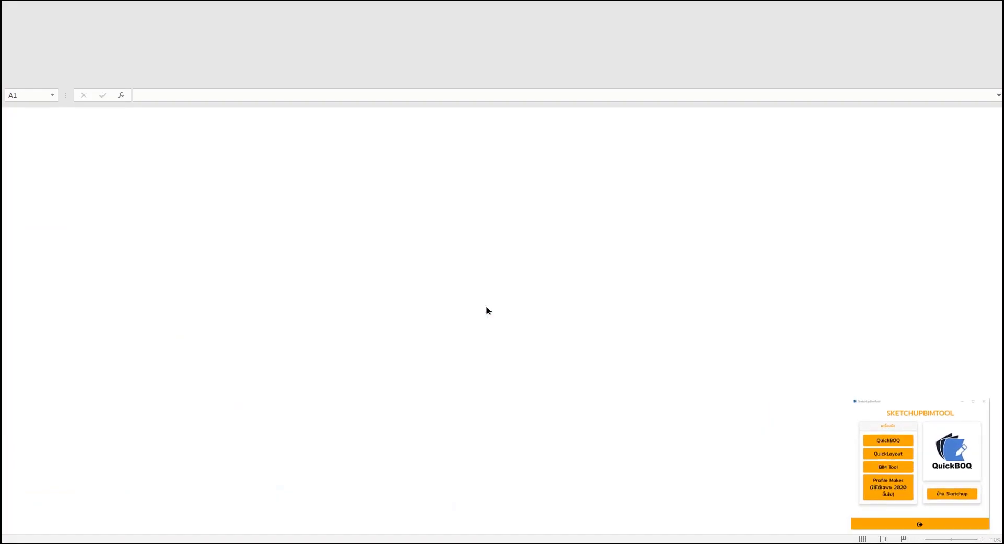
pyautogui.click(374, 358)
# On the All sheet, AutoFit every column and apply Comma Style to the figures.
pyautogui.click(142, 526)
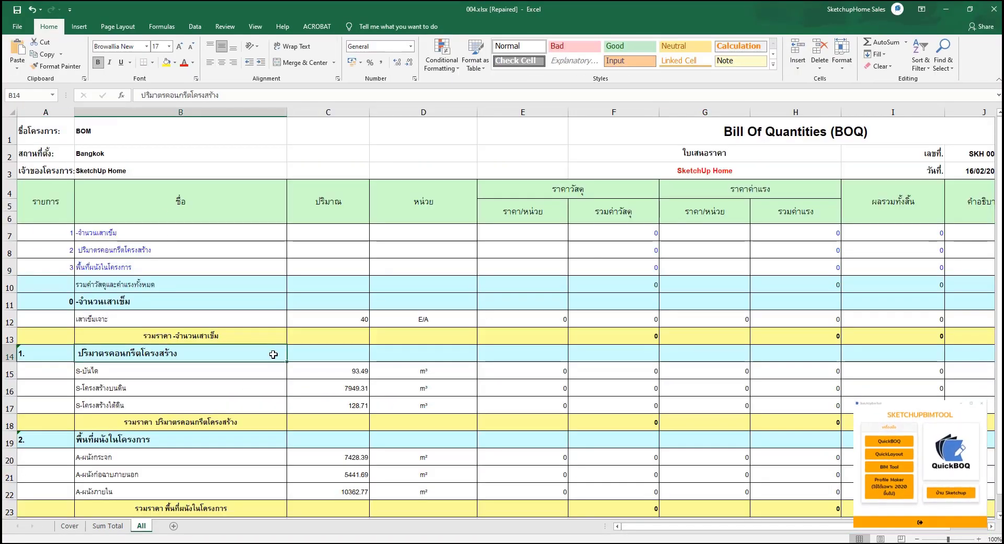
pyautogui.hotkey('ctrl', 'a')
pyautogui.doubleClick(71, 113)
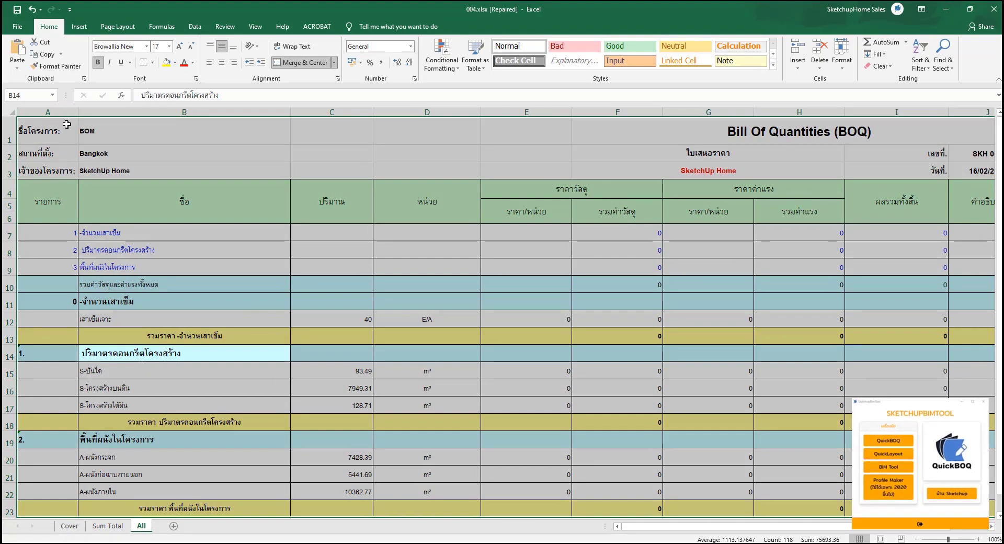
pyautogui.moveTo(76, 114); pyautogui.dragTo(65, 114)
pyautogui.click(10, 109)
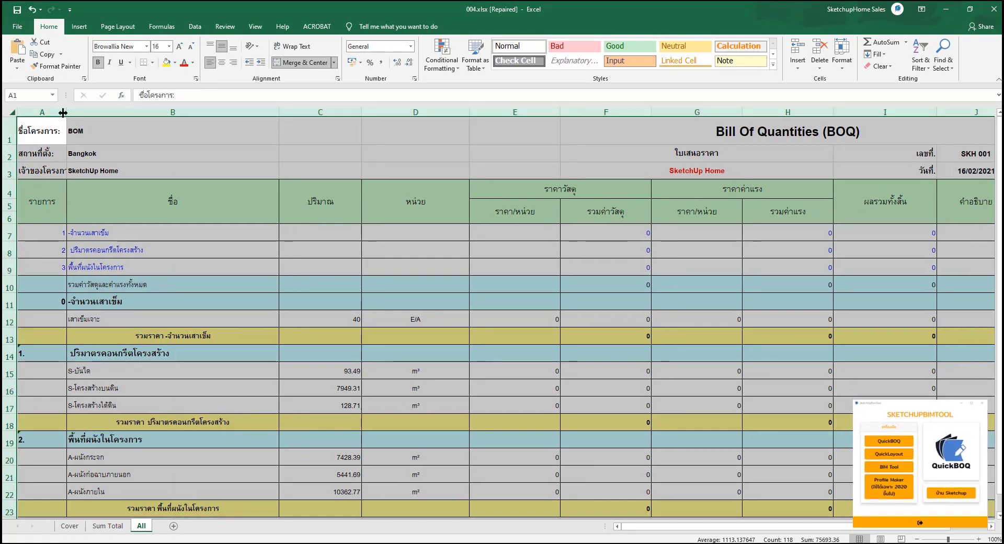
pyautogui.doubleClick(66, 112)
pyautogui.click(381, 64)
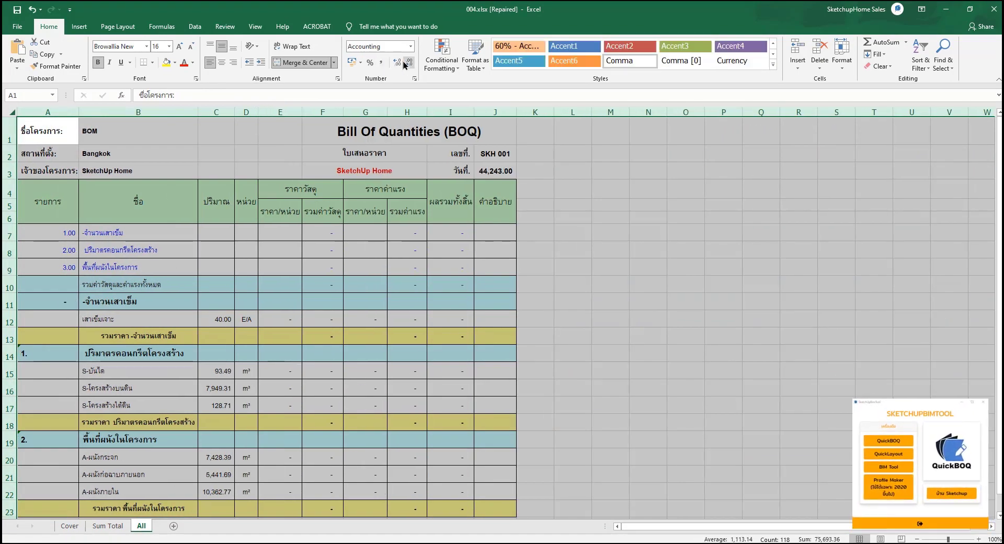
pyautogui.scroll(-2, 352, 272)
pyautogui.scroll(2, 351, 278)
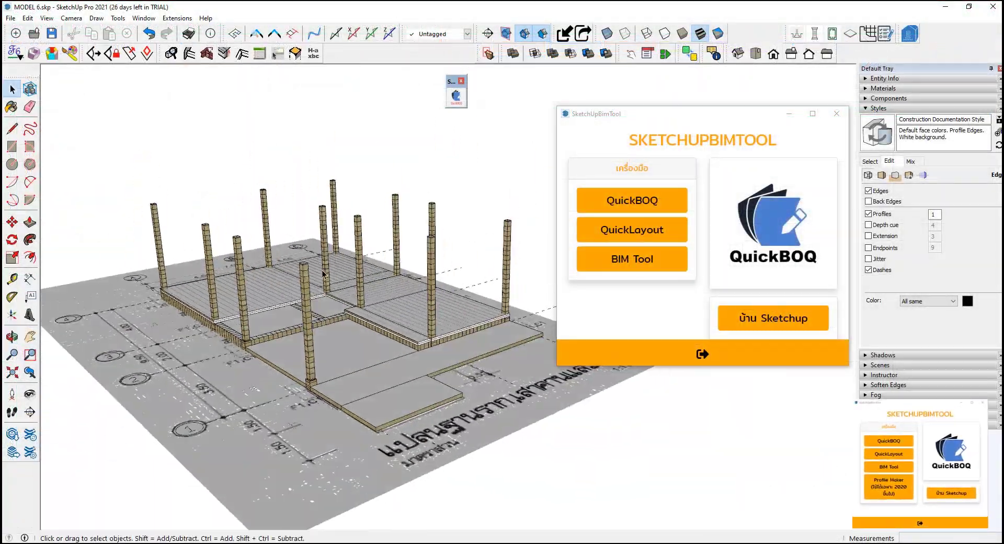
pyautogui.click(605, 33)
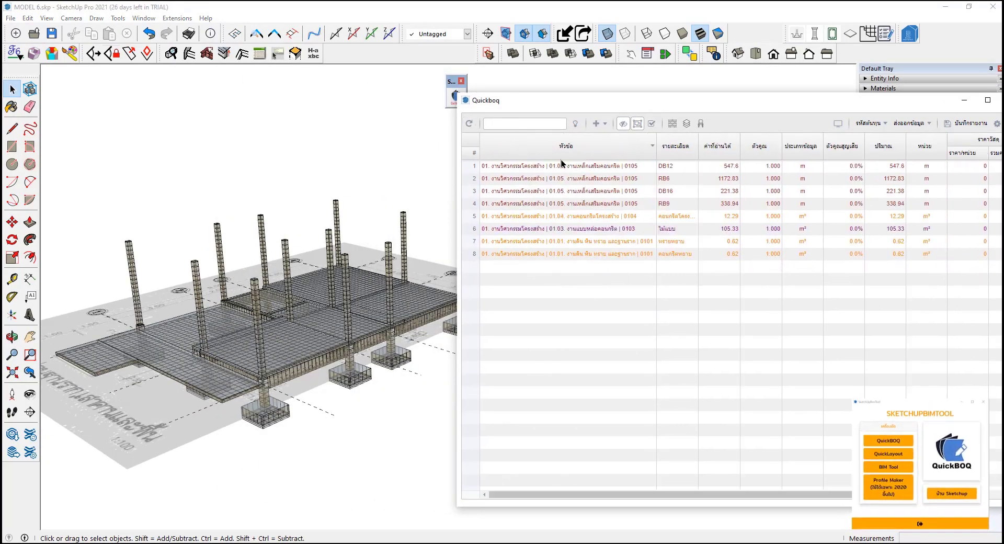
pyautogui.doubleClick(699, 147)
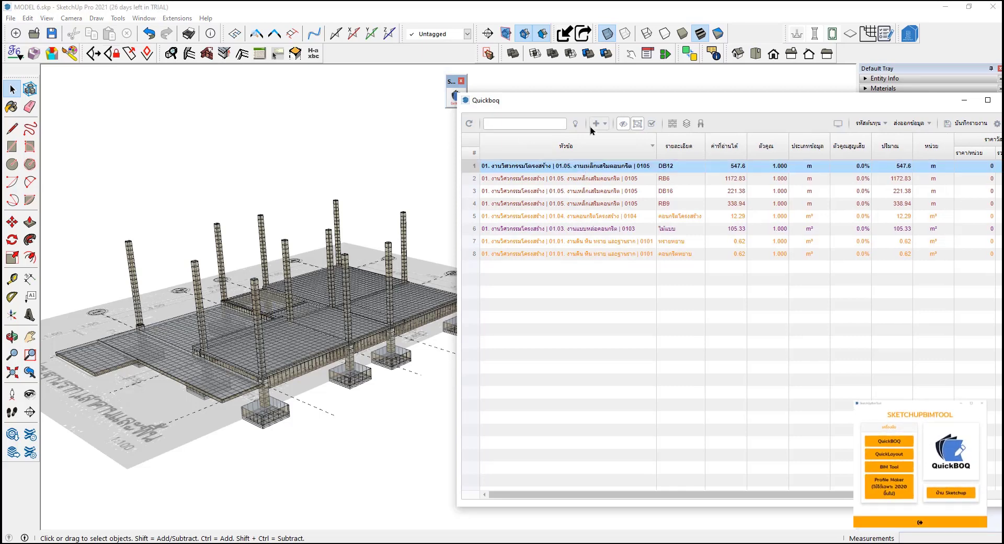
pyautogui.click(667, 178)
pyautogui.click(671, 192)
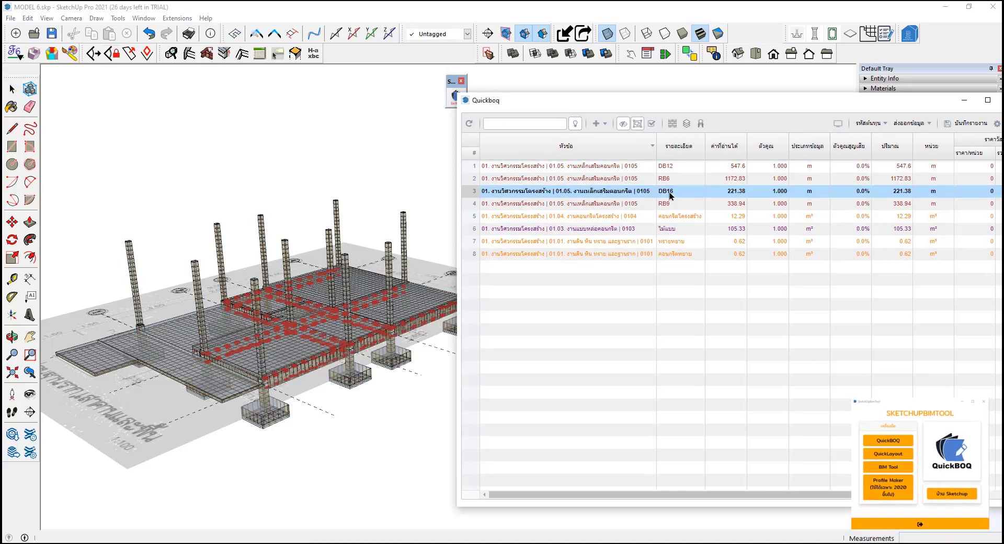
pyautogui.click(672, 204)
pyautogui.click(672, 216)
pyautogui.click(673, 228)
pyautogui.click(673, 241)
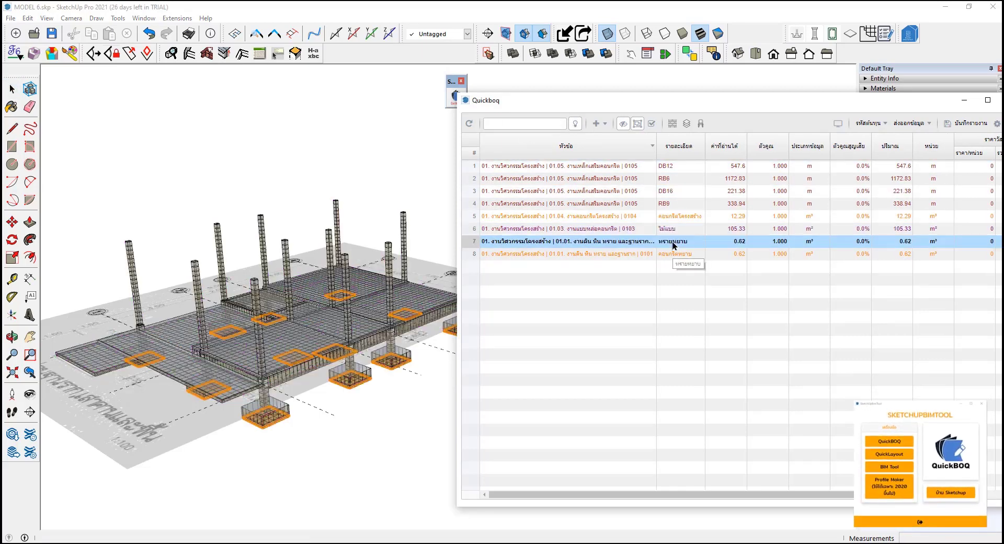
pyautogui.click(673, 253)
pyautogui.click(840, 124)
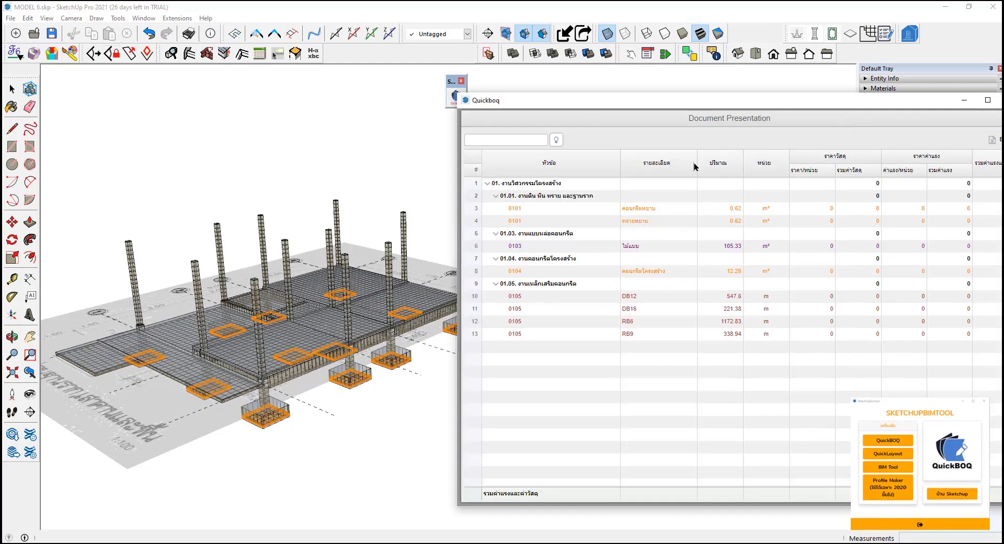
pyautogui.moveTo(620, 165); pyautogui.dragTo(594, 165)
pyautogui.moveTo(670, 165); pyautogui.dragTo(653, 168)
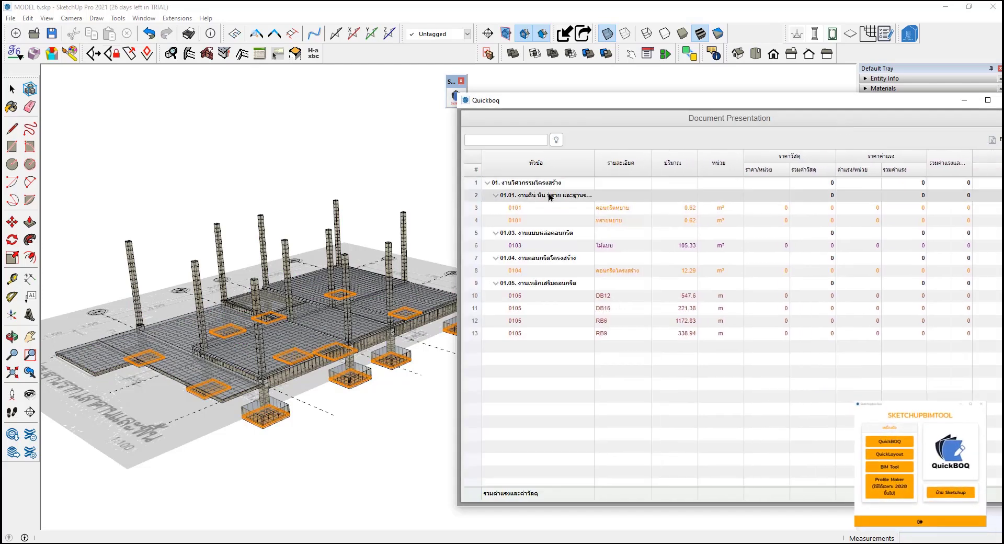
pyautogui.moveTo(593, 163); pyautogui.dragTo(595, 163)
pyautogui.click(548, 235)
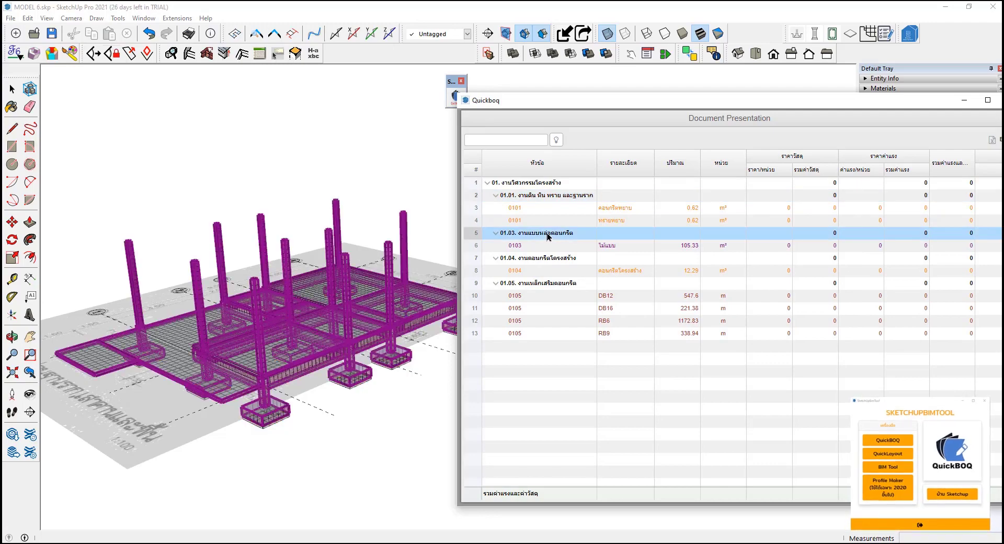
pyautogui.click(548, 259)
pyautogui.click(546, 285)
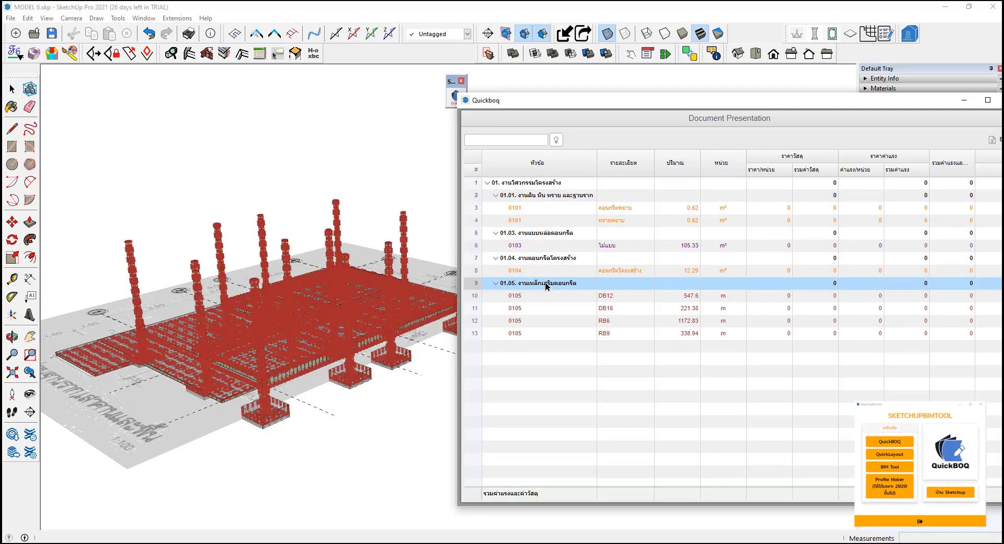
pyautogui.click(545, 233)
pyautogui.click(545, 258)
pyautogui.moveTo(781, 105); pyautogui.dragTo(573, 106)
pyautogui.click(829, 122)
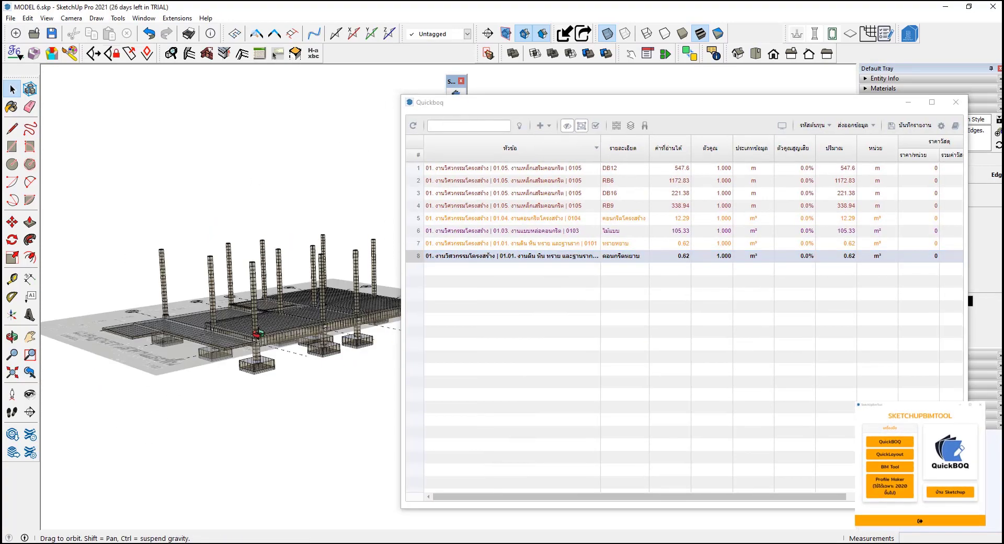
# Select an isolated footing and bring up its Dynamic Components options.
pyautogui.scroll(5, 250, 325)
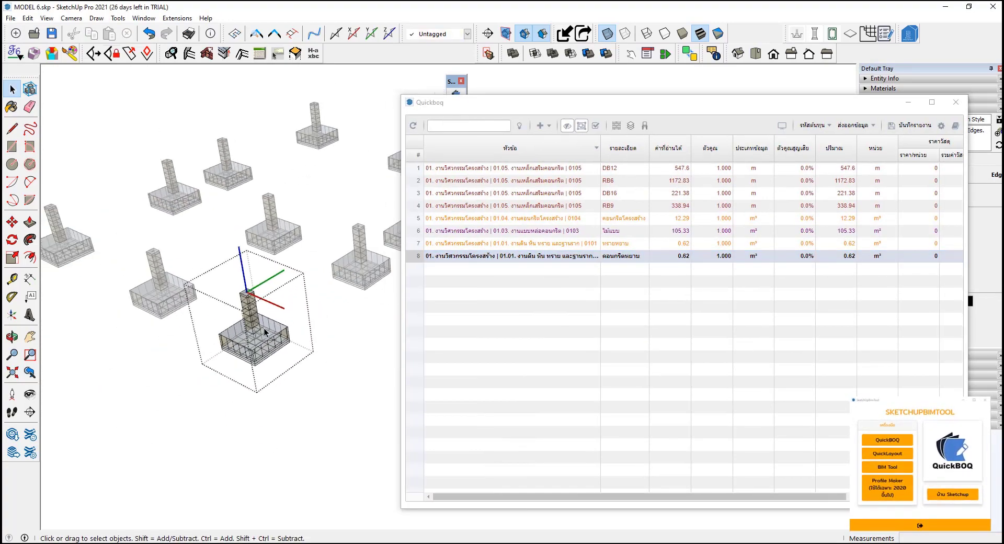
pyautogui.click(438, 108)
pyautogui.moveTo(438, 110); pyautogui.dragTo(459, 143)
pyautogui.moveTo(623, 53); pyautogui.dragTo(308, 188)
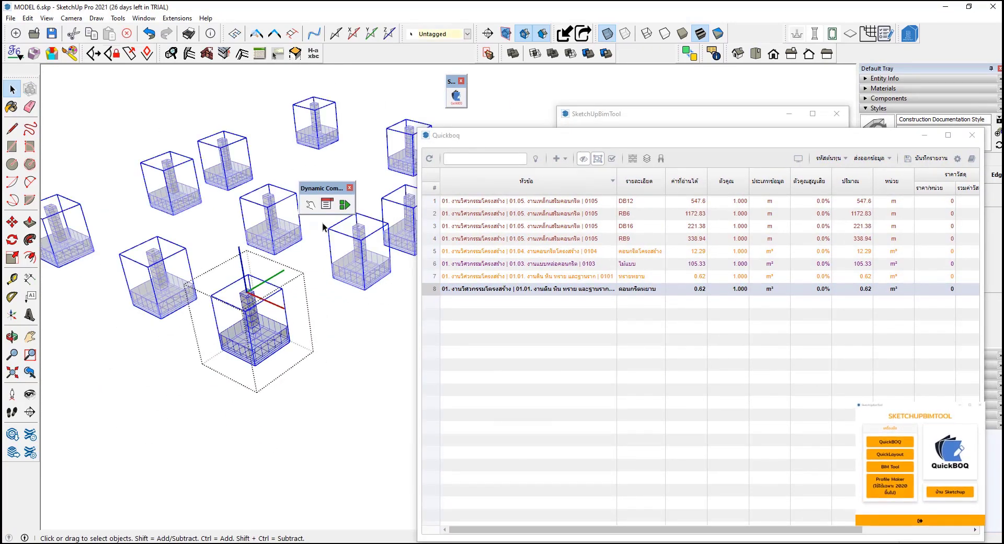
pyautogui.click(327, 204)
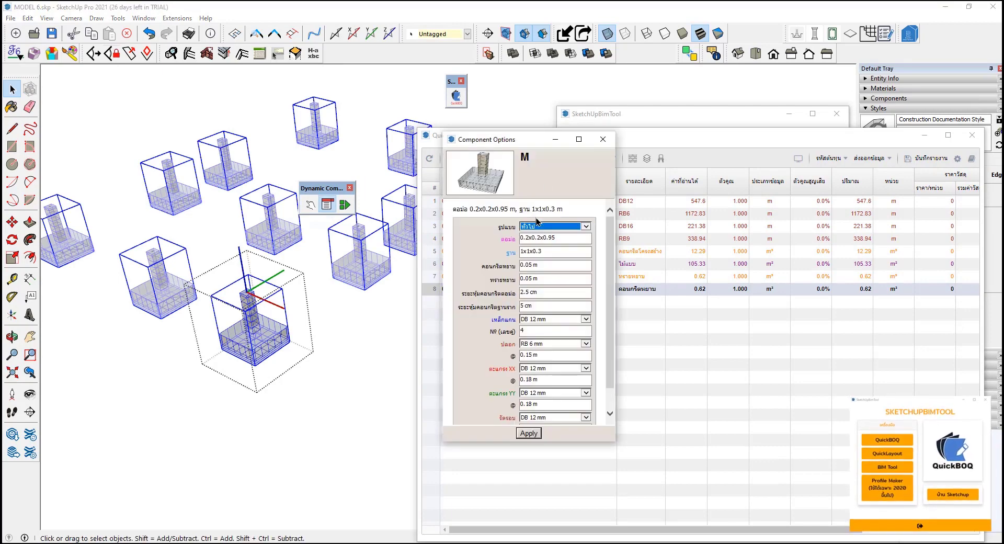
# Set the footing base to 1.2x1.2x0.3 m with DB 16 mm and RB 9 mm bars.
pyautogui.click(530, 434)
pyautogui.scroll(5, 260, 351)
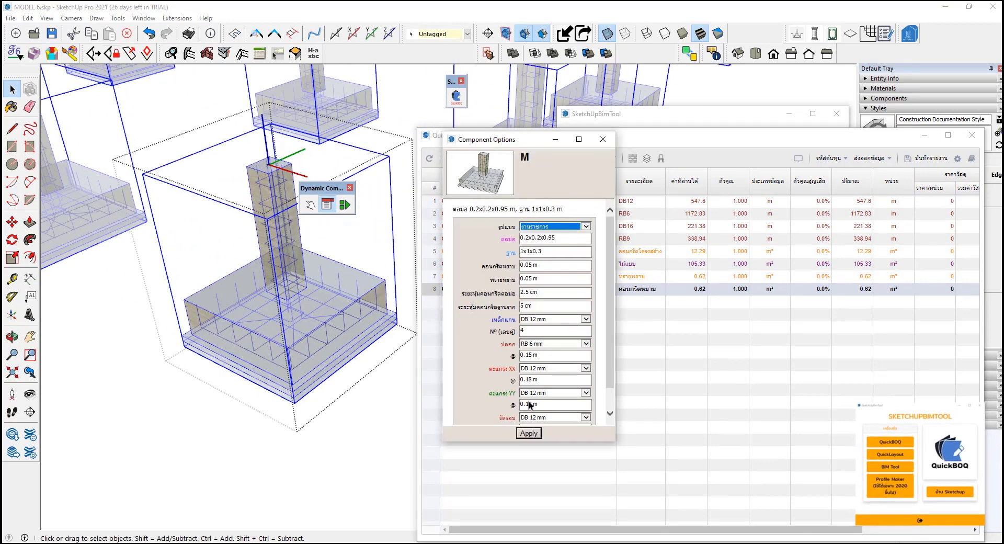
pyautogui.click(529, 431)
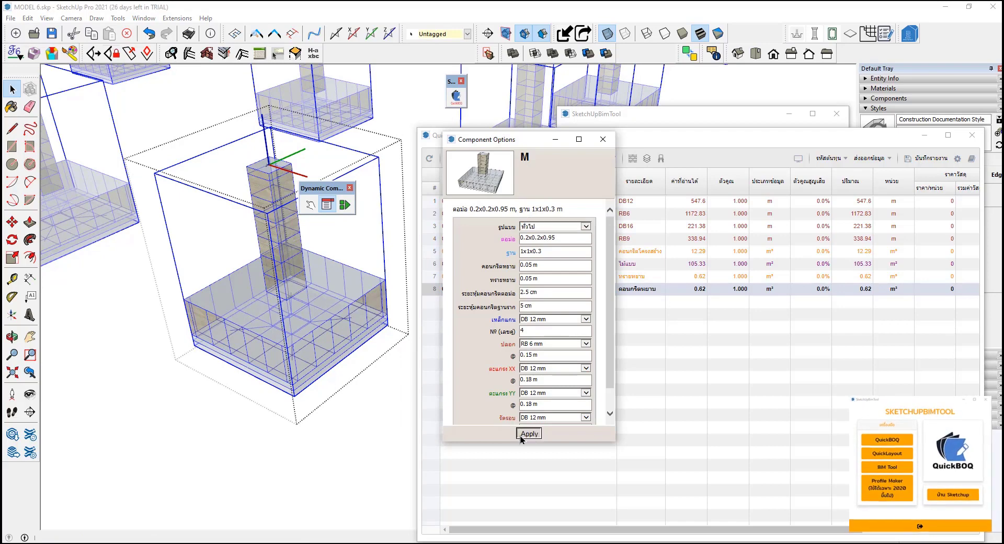
pyautogui.click(521, 438)
pyautogui.write('.2x1.2')
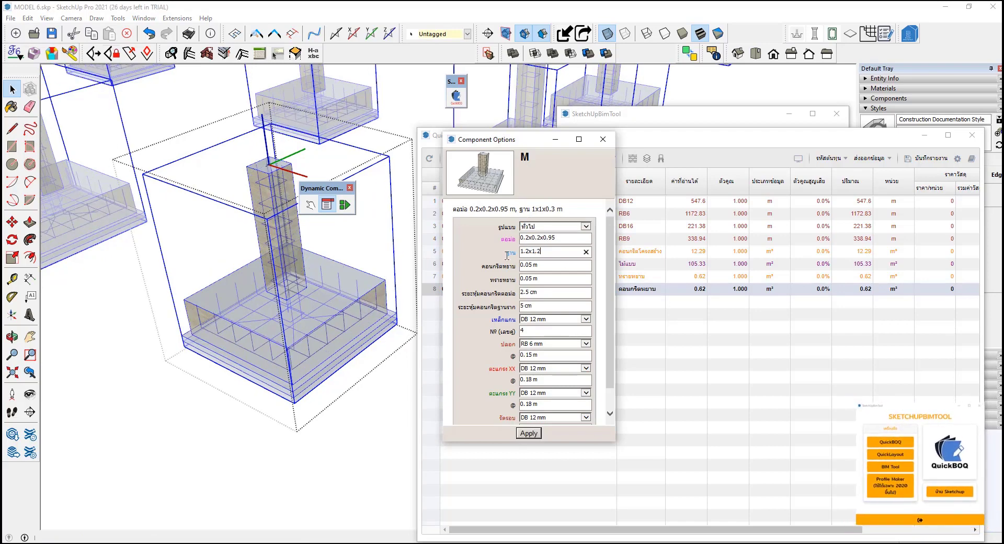
pyautogui.click(524, 434)
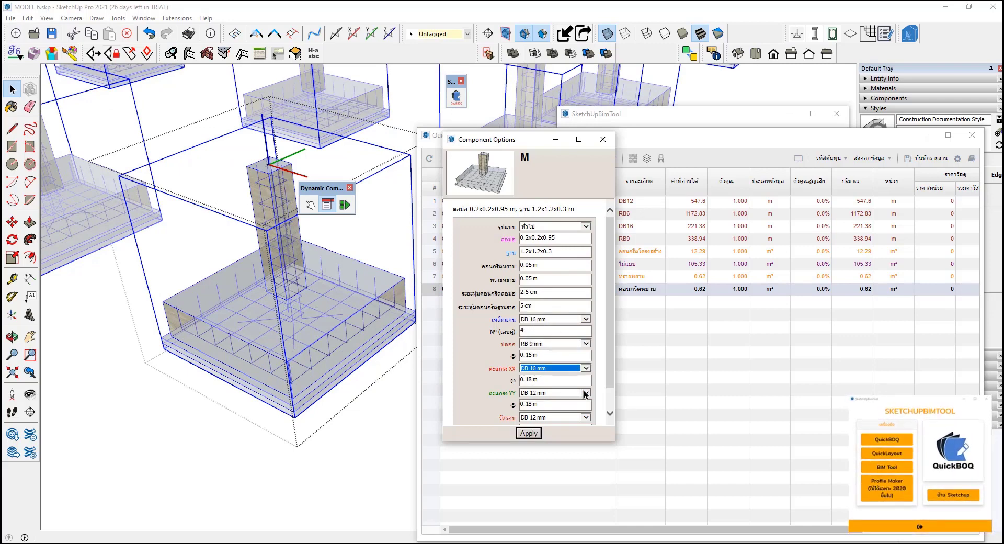
pyautogui.scroll(-1, 586, 402)
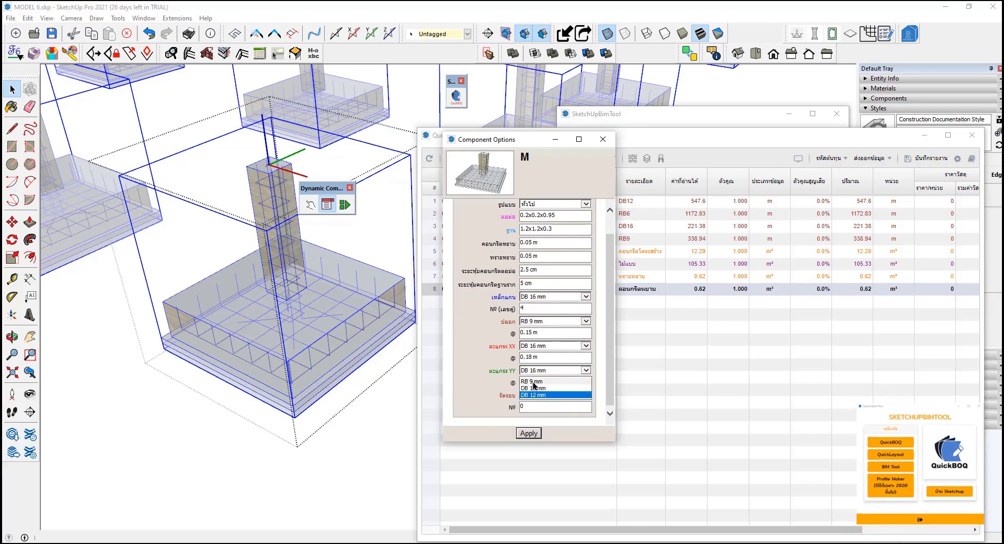
pyautogui.click(528, 433)
pyautogui.scroll(-5, 272, 340)
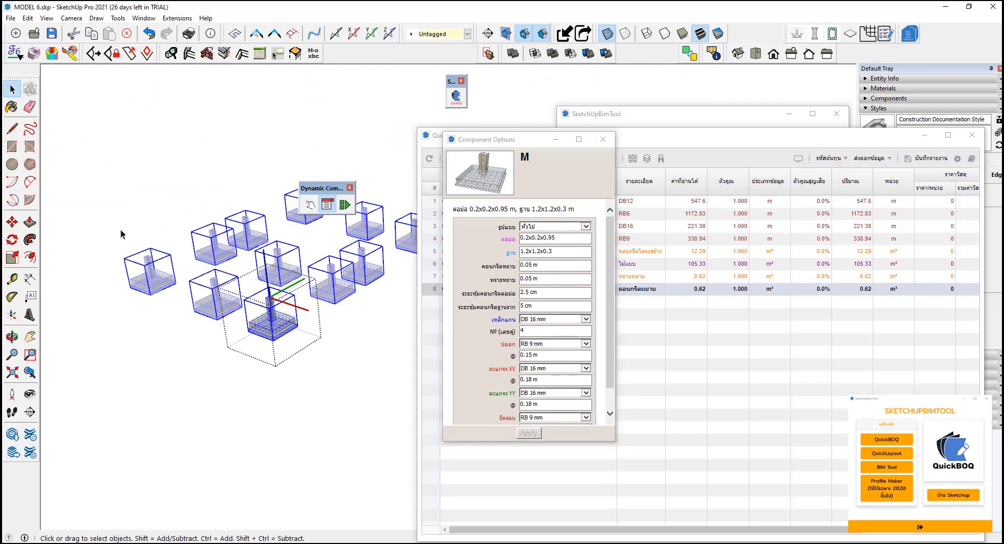
# Close component options, refresh QuickBOQ, and check each of the six quantity lines.
pyautogui.moveTo(464, 139); pyautogui.dragTo(186, 417)
pyautogui.click(325, 417)
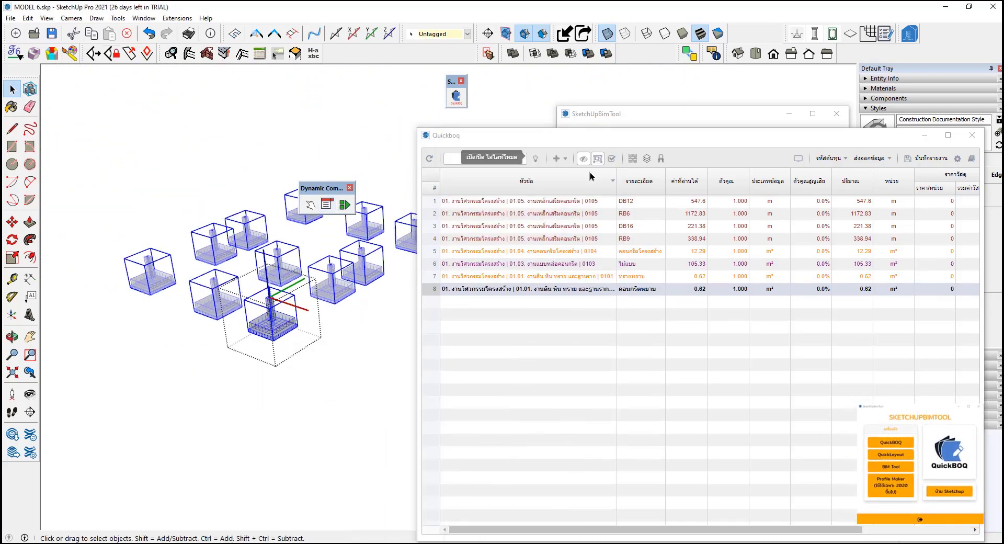
pyautogui.click(432, 156)
pyautogui.click(603, 199)
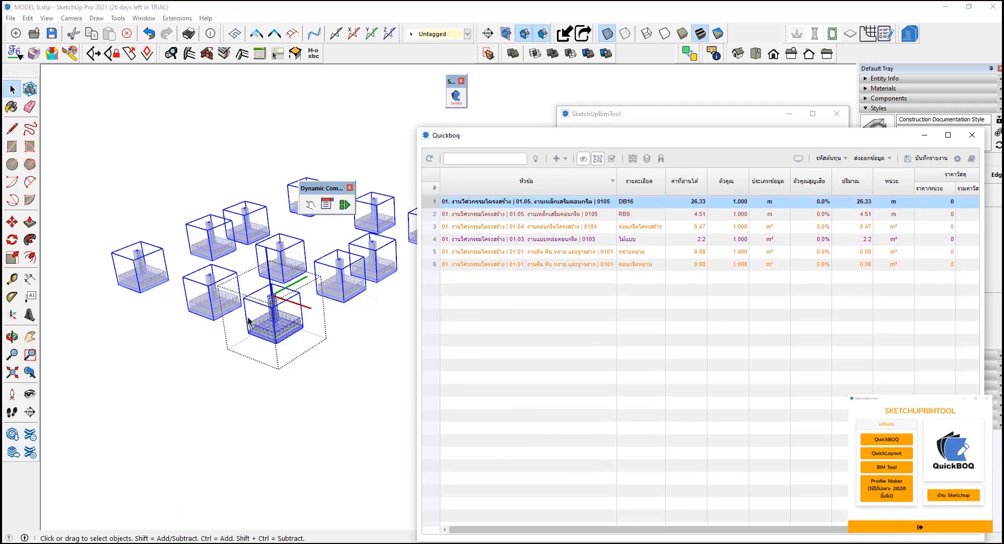
pyautogui.click(628, 213)
pyautogui.click(628, 227)
pyautogui.click(627, 239)
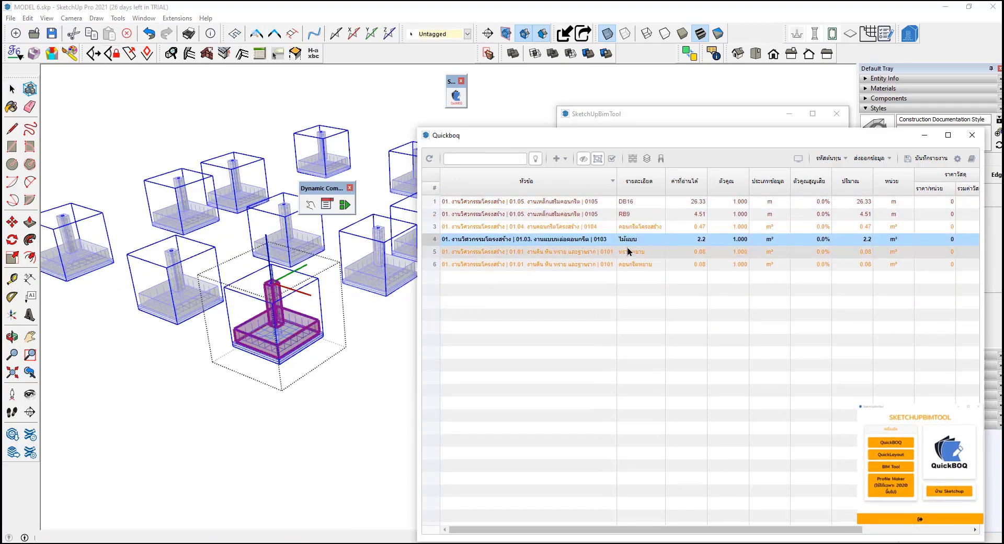
pyautogui.click(629, 252)
pyautogui.click(629, 264)
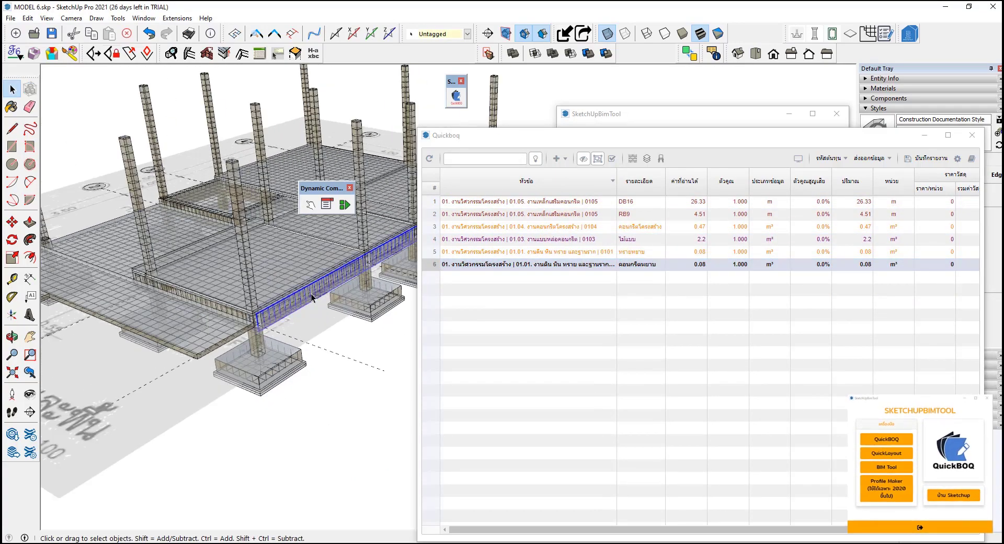
# Set the CB beam's bottom and extra reinforcement to 2 DB 16 mm bars each.
pyautogui.click(323, 209)
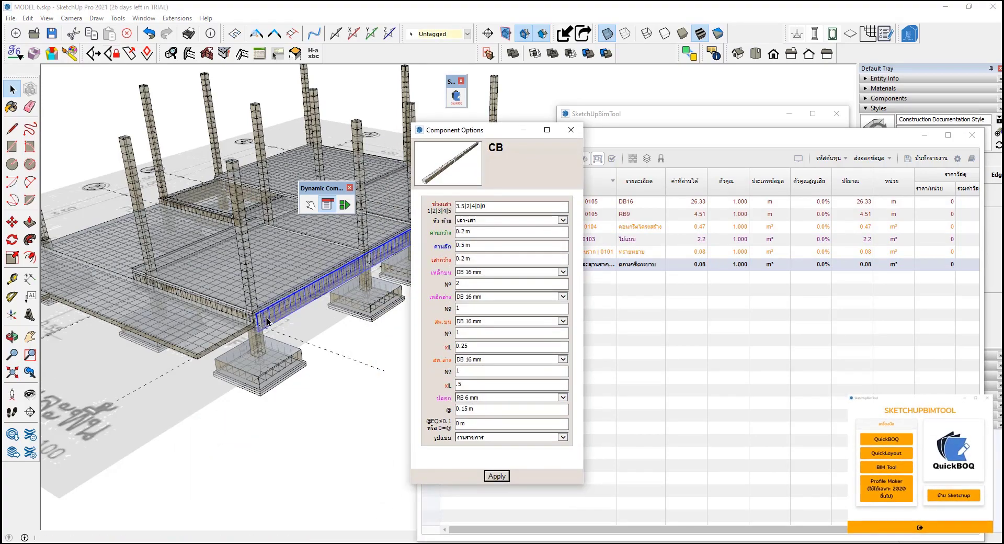
pyautogui.scroll(10, 266, 320)
pyautogui.click(318, 313)
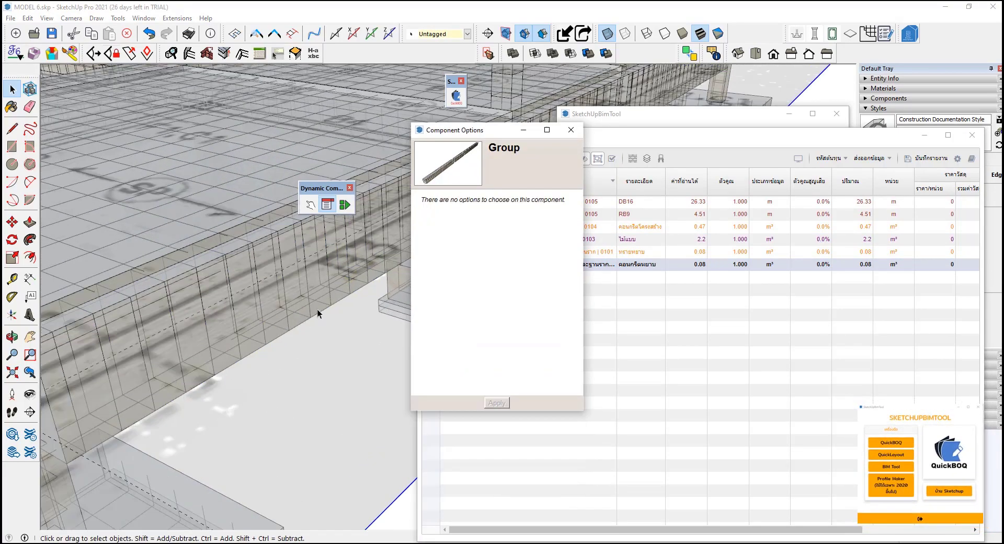
pyautogui.scroll(-5, 320, 306)
pyautogui.click(320, 306)
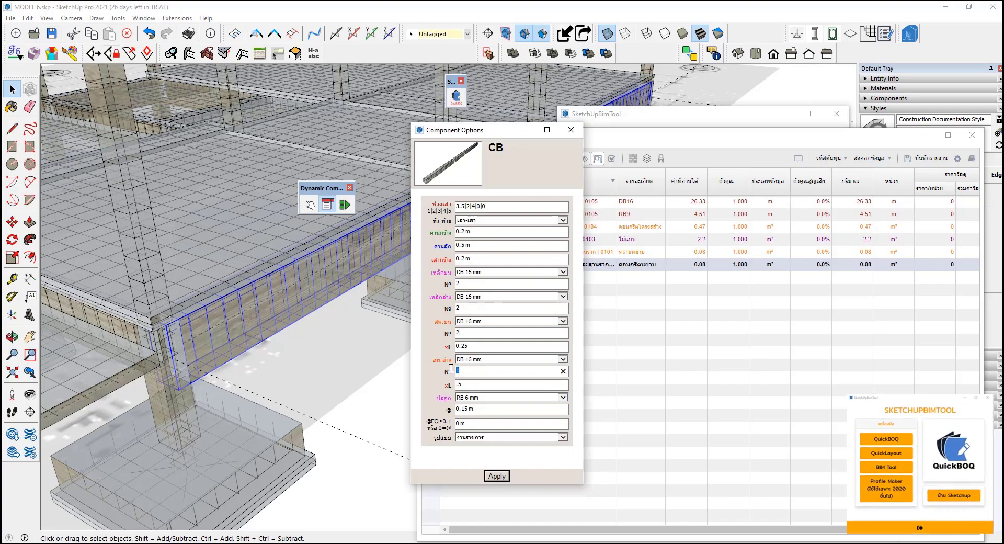
pyautogui.click(493, 477)
# Select the entire model and close the component options panel.
pyautogui.scroll(-8, 284, 380)
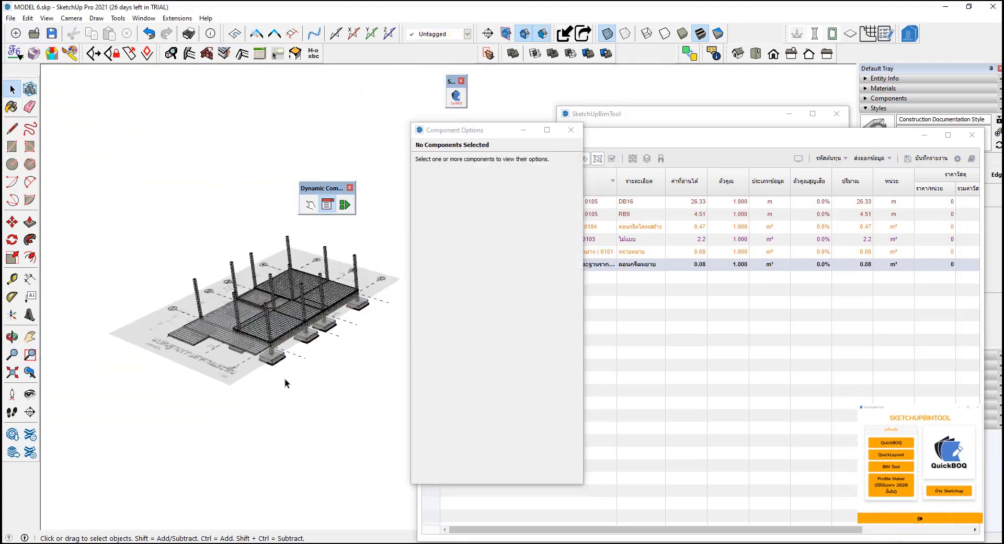
pyautogui.moveTo(101, 191); pyautogui.dragTo(404, 442)
pyautogui.click(515, 134)
pyautogui.click(430, 163)
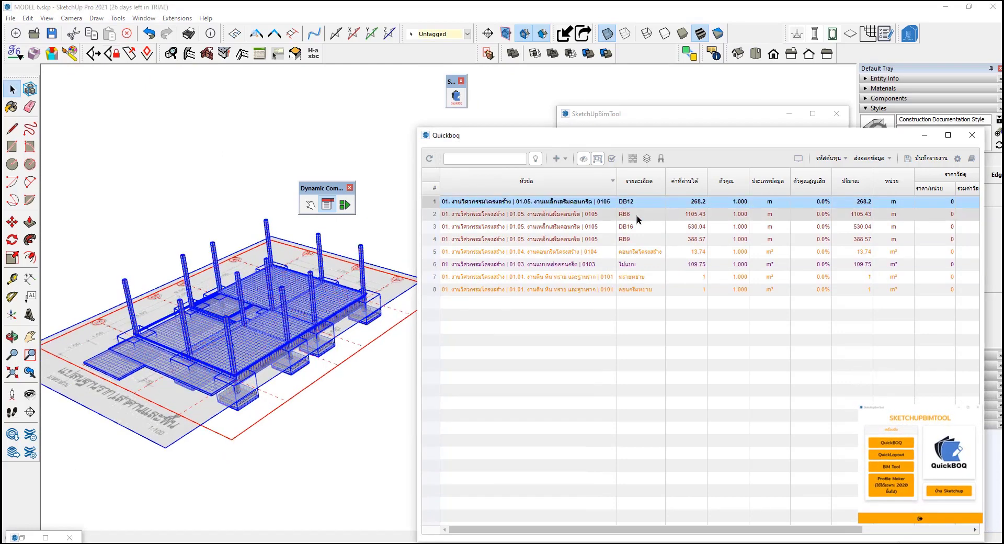
# Refresh QuickBOQ for the whole model and check the updated quantity lines.
pyautogui.click(634, 215)
pyautogui.click(633, 225)
pyautogui.click(628, 239)
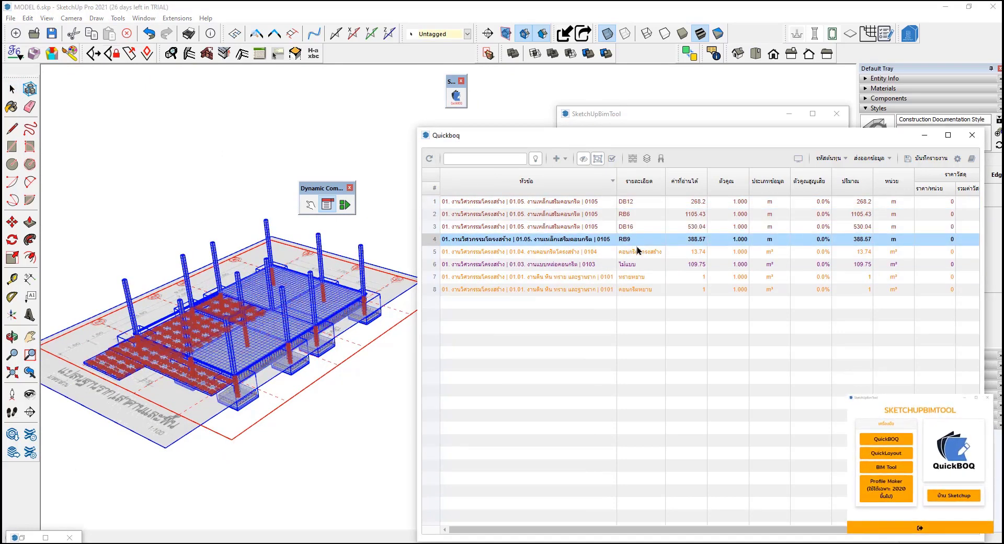
pyautogui.click(650, 248)
# Group quantities by work category and highlight groups 01.05 through 01.01.
pyautogui.click(798, 158)
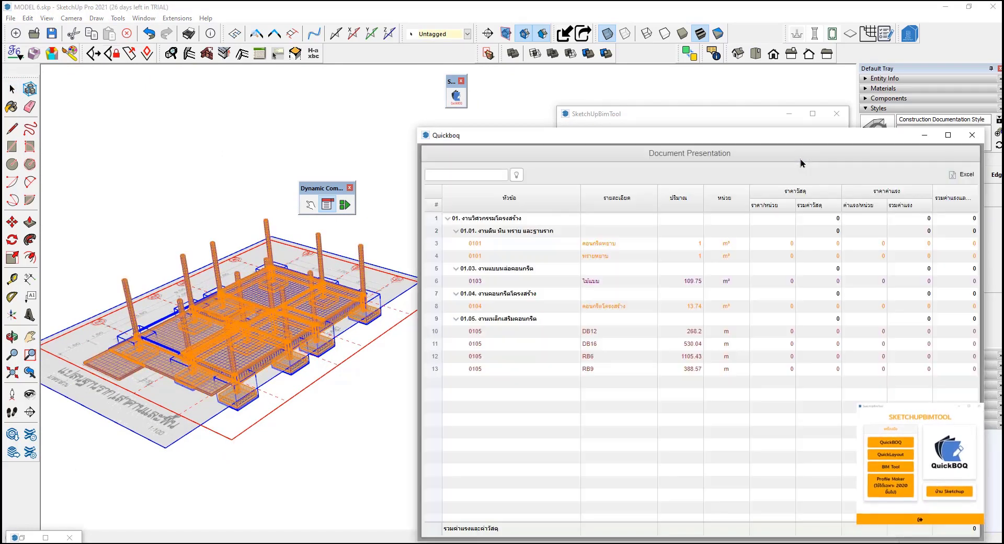
pyautogui.click(516, 320)
pyautogui.click(516, 319)
pyautogui.click(513, 293)
pyautogui.click(511, 268)
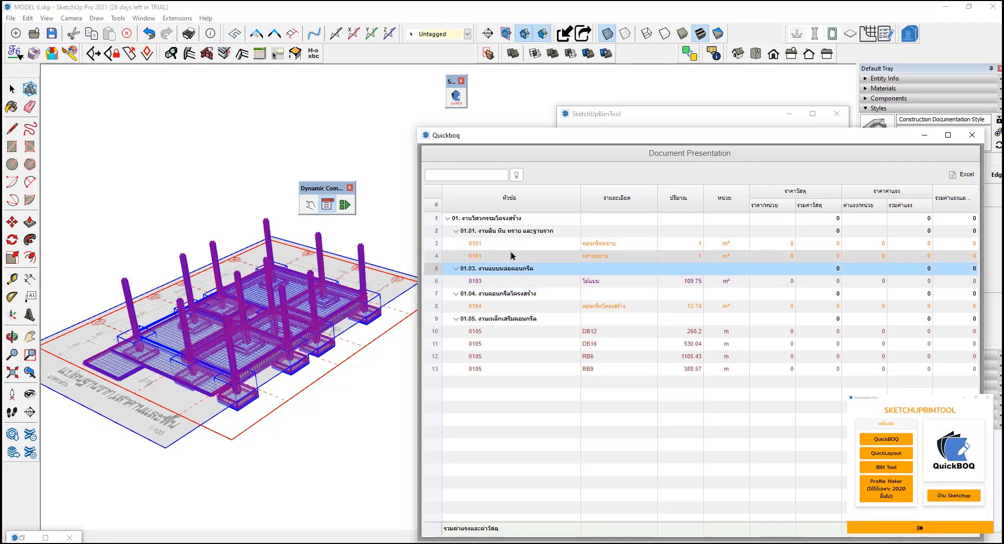
pyautogui.click(507, 230)
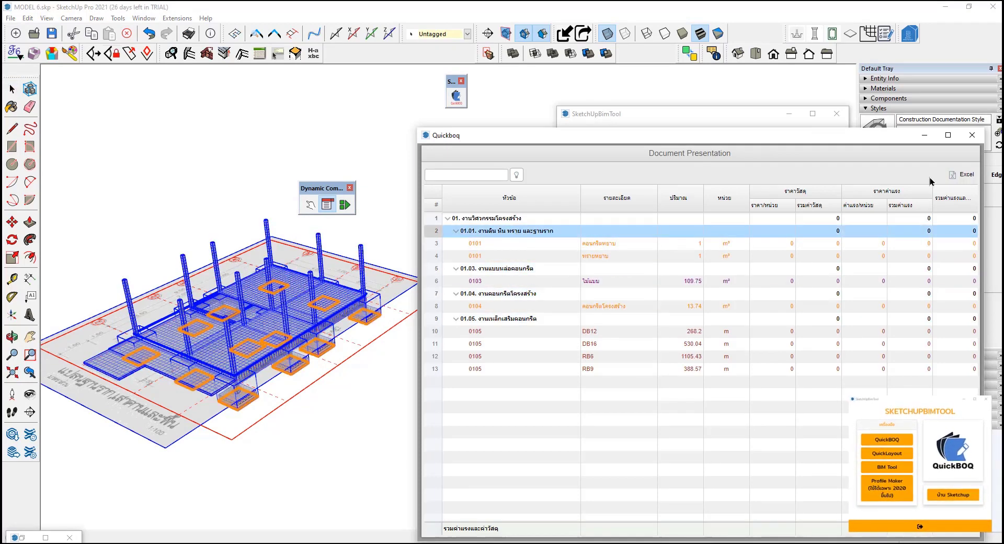
# Export to Excel as 007.xlsx and open its 01. งานวิศวกรรมโครงสร้าง sheet.
pyautogui.click(960, 177)
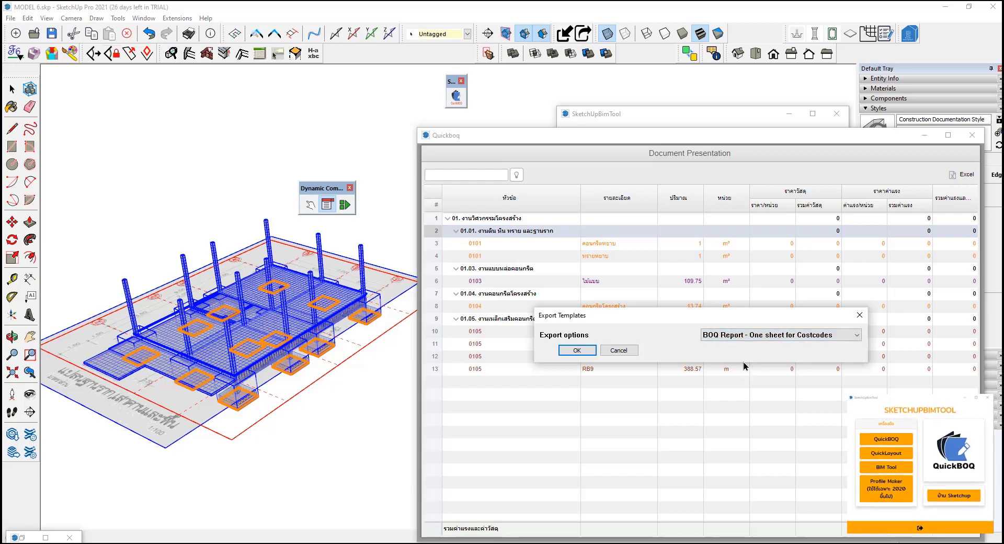
pyautogui.click(580, 351)
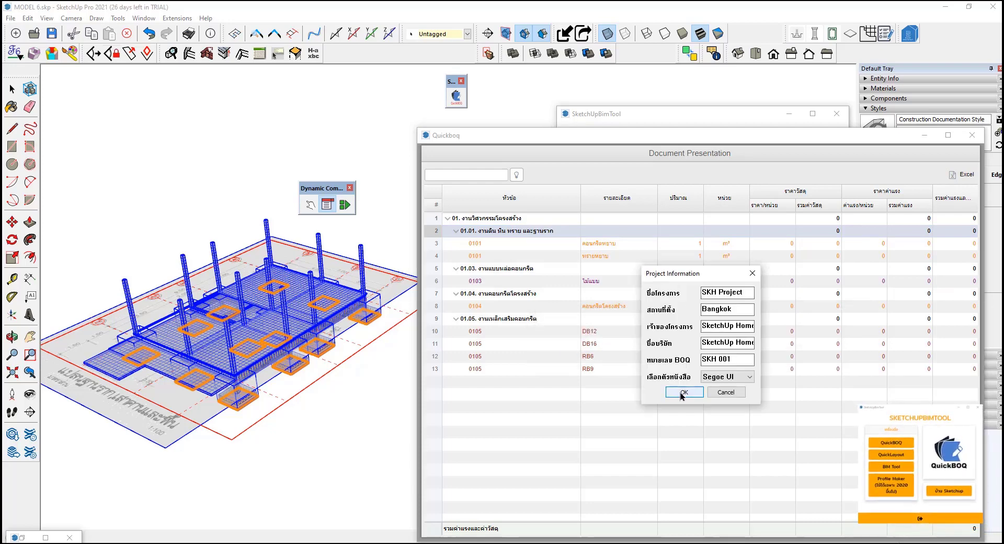
pyautogui.click(723, 397)
pyautogui.click(684, 392)
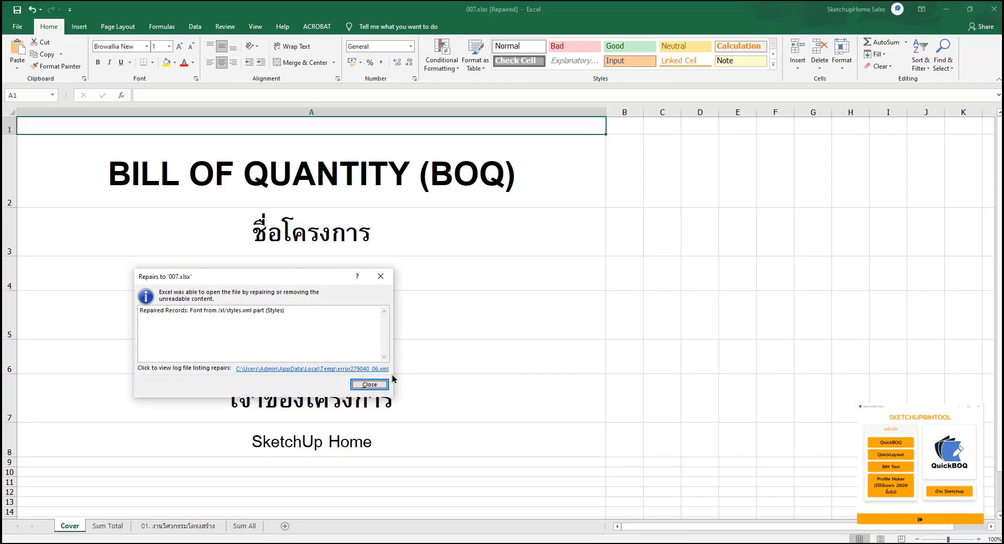
pyautogui.click(366, 382)
pyautogui.click(107, 526)
pyautogui.click(178, 525)
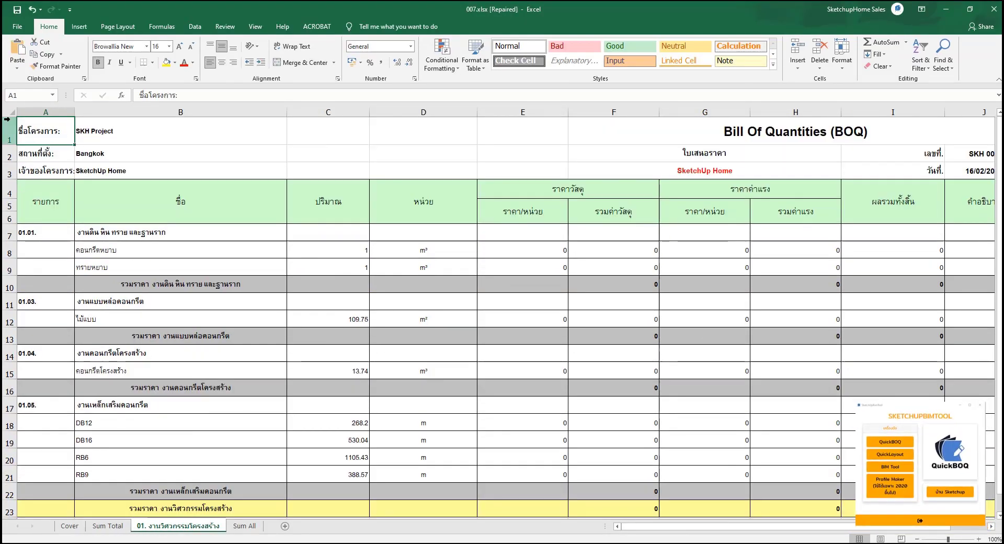
pyautogui.click(10, 113)
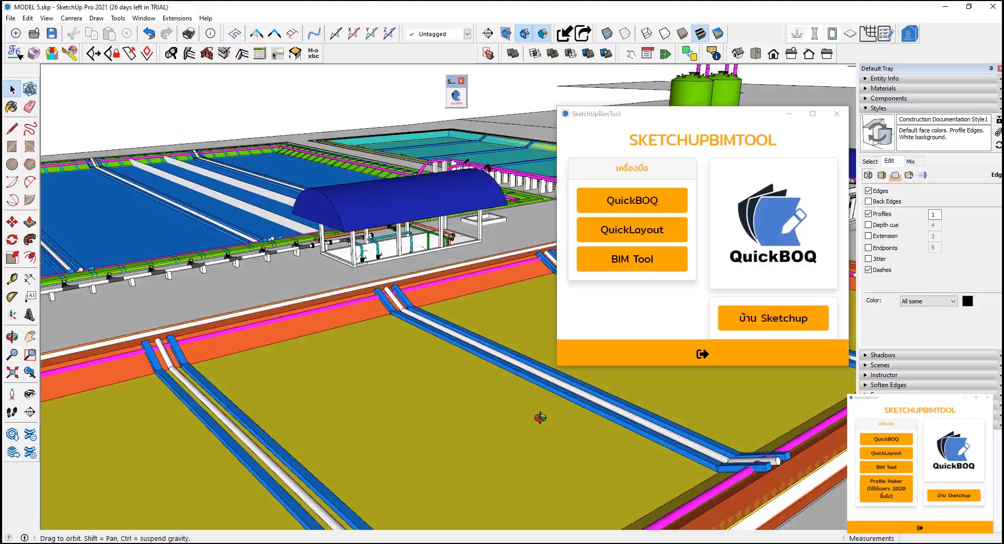
# Zoom into the pump room, launch QuickBOQ, and dock its window on the right.
pyautogui.scroll(3, 407, 243)
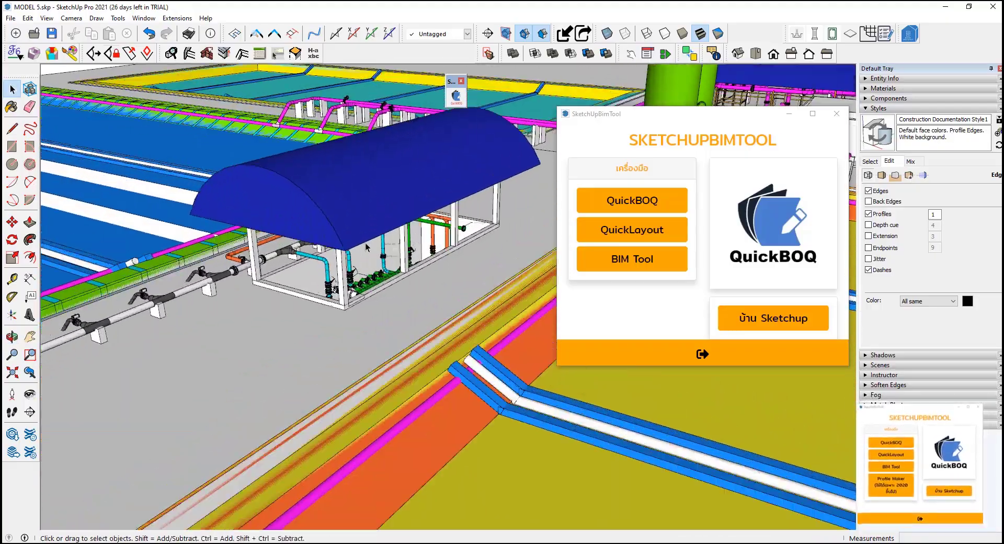
pyautogui.scroll(4, 405, 251)
pyautogui.scroll(2, 402, 272)
pyautogui.scroll(3, 398, 302)
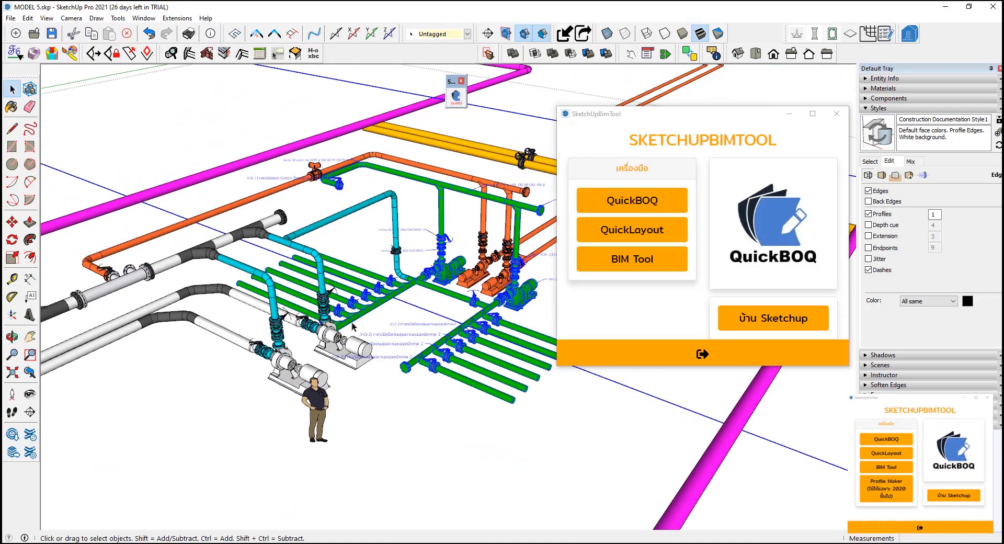
pyautogui.click(715, 32)
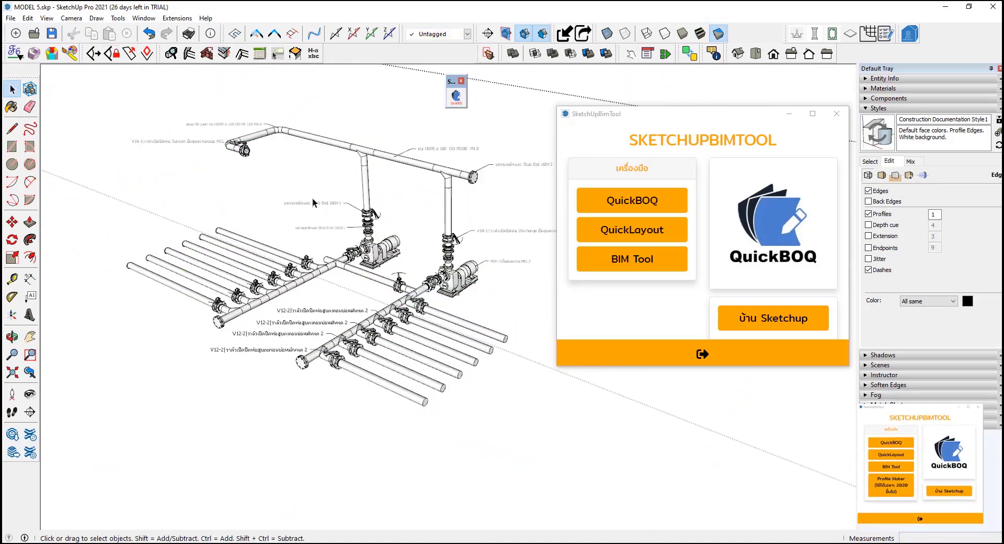
pyautogui.click(617, 207)
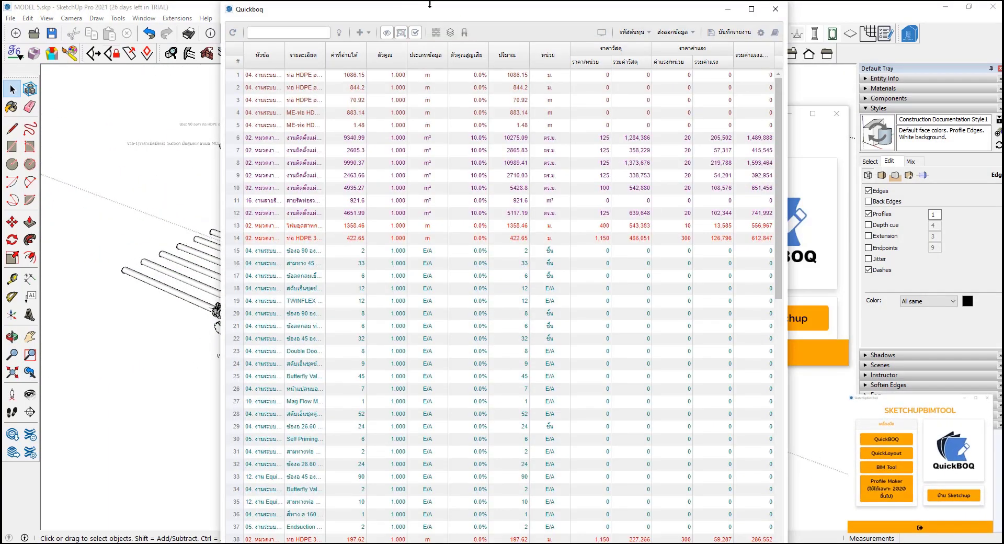
pyautogui.moveTo(420, 15); pyautogui.dragTo(405, 117)
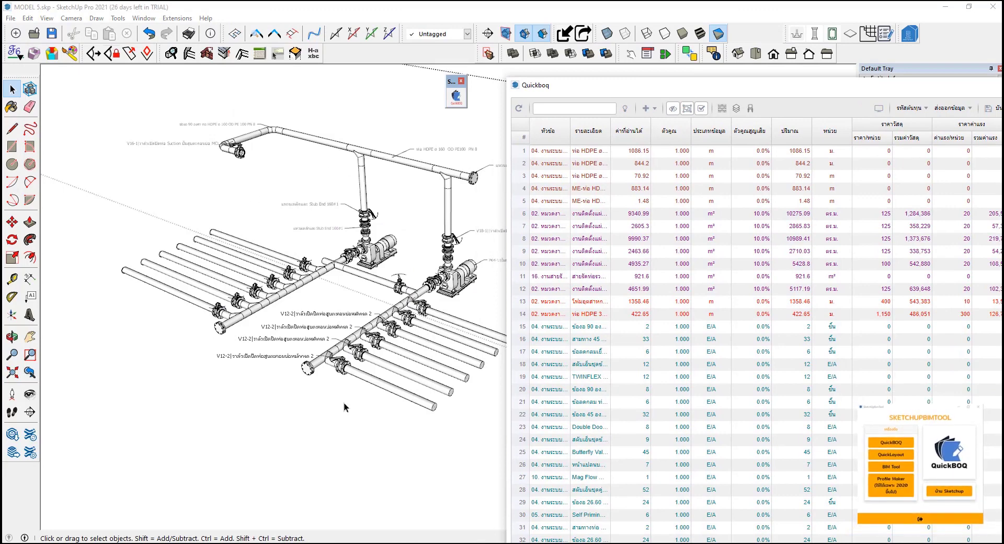
# Load the window-selected piping's 17 items, widen columns, and show Document Presentation.
pyautogui.scroll(-3, 360, 374)
pyautogui.moveTo(415, 476); pyautogui.dragTo(146, 165)
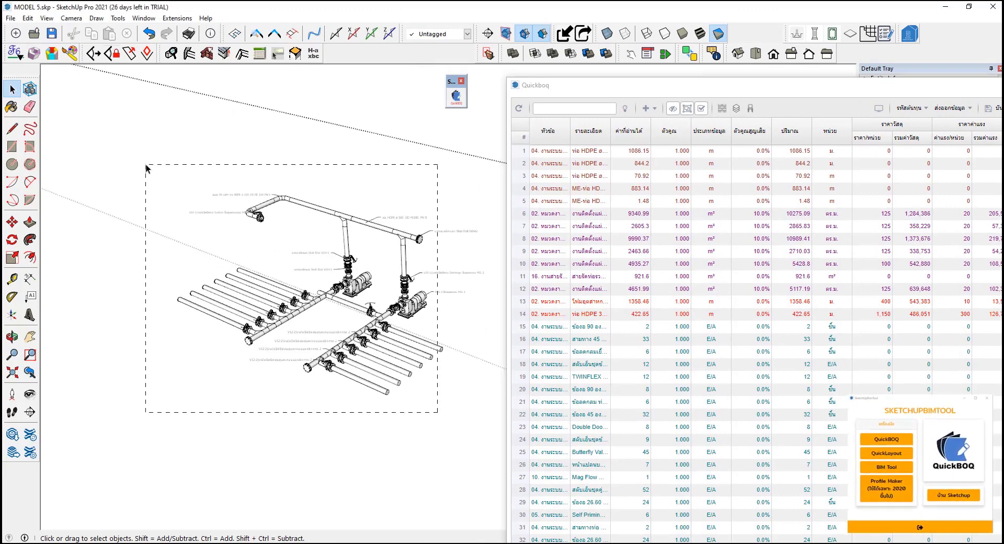
pyautogui.click(519, 108)
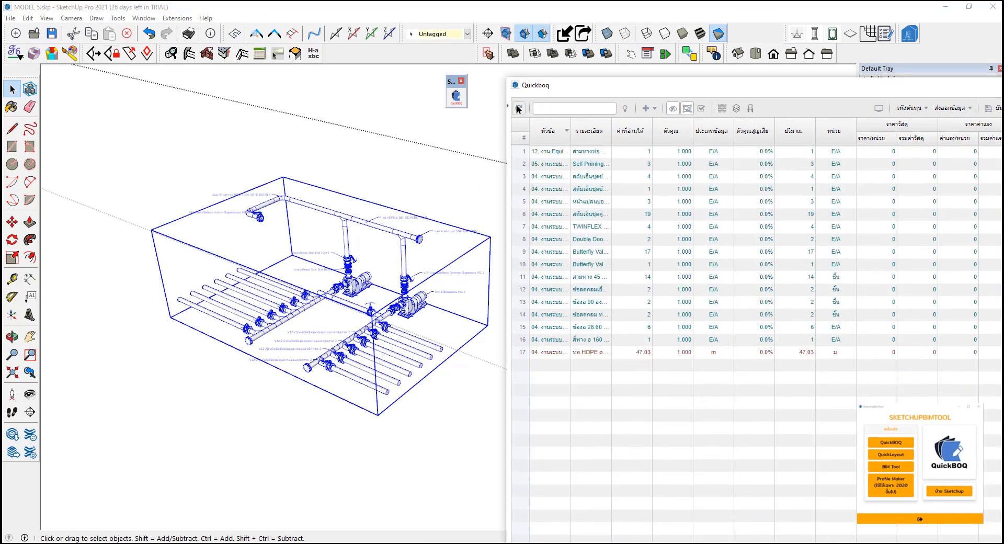
pyautogui.doubleClick(611, 130)
pyautogui.scroll(3, 399, 288)
pyautogui.scroll(-5, 350, 275)
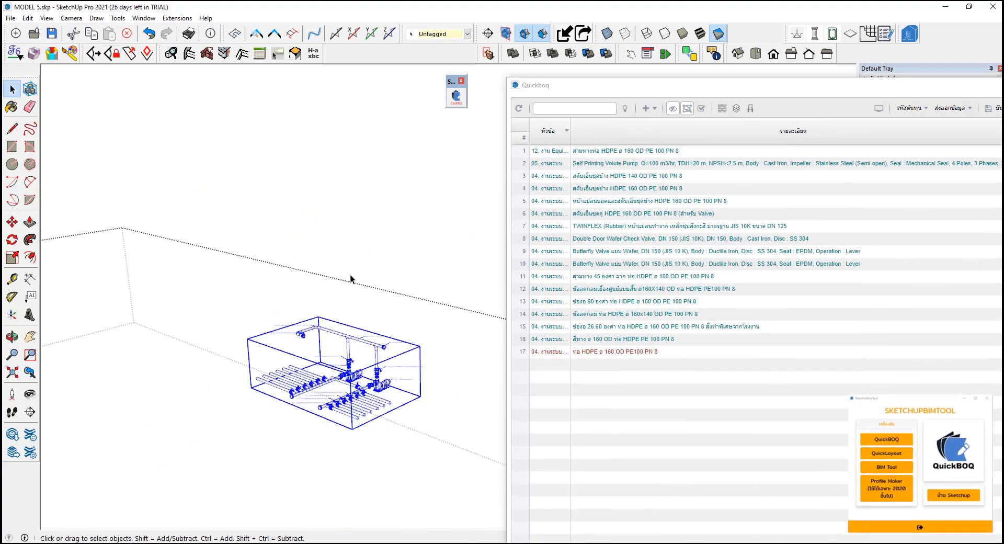
pyautogui.scroll(5, 373, 362)
pyautogui.scroll(3, 373, 362)
pyautogui.doubleClick(571, 131)
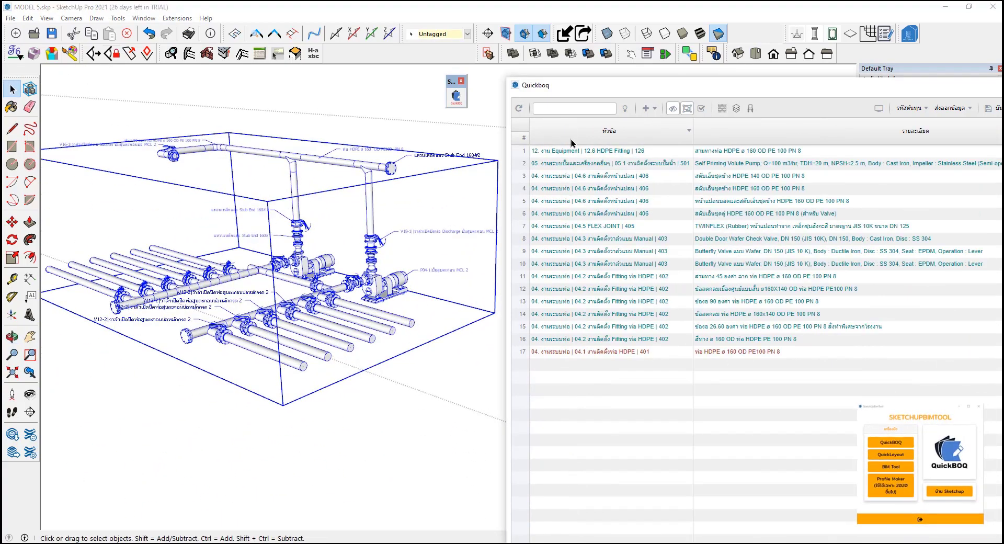
pyautogui.click(890, 111)
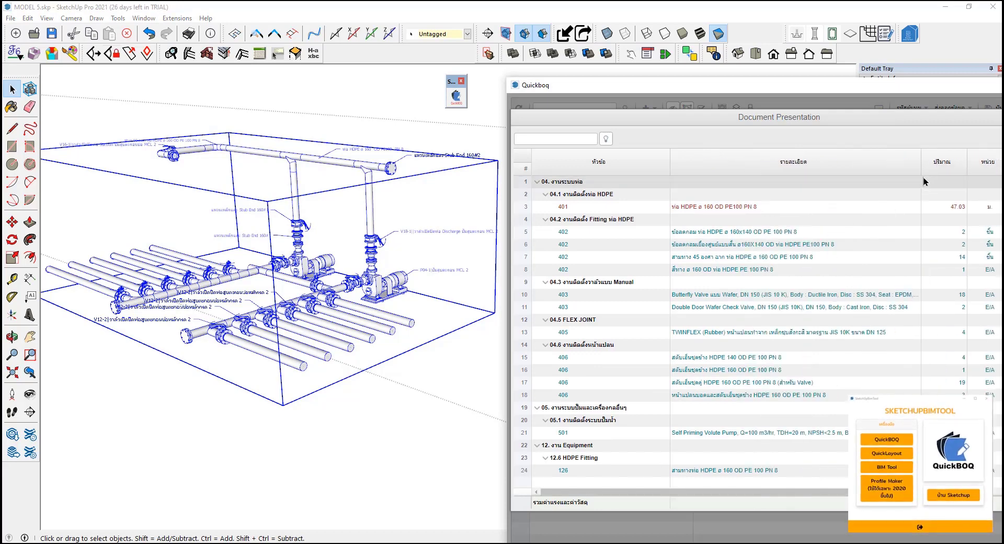
# Reposition the presentation, narrow its first column, and highlight HDPE pipes and fittings rows 3–8.
pyautogui.scroll(-2, 217, 169)
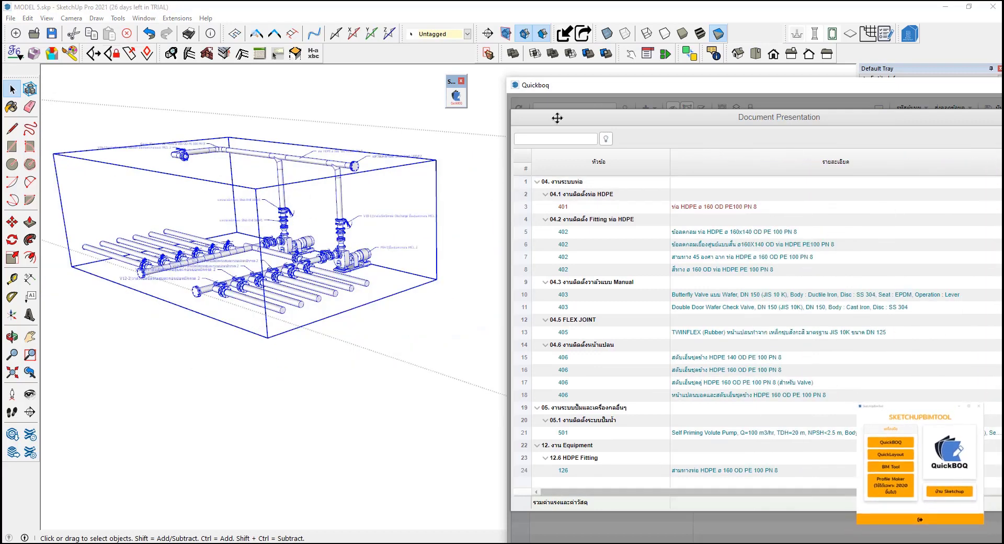
pyautogui.moveTo(557, 117); pyautogui.dragTo(503, 82)
pyautogui.moveTo(612, 130); pyautogui.dragTo(584, 130)
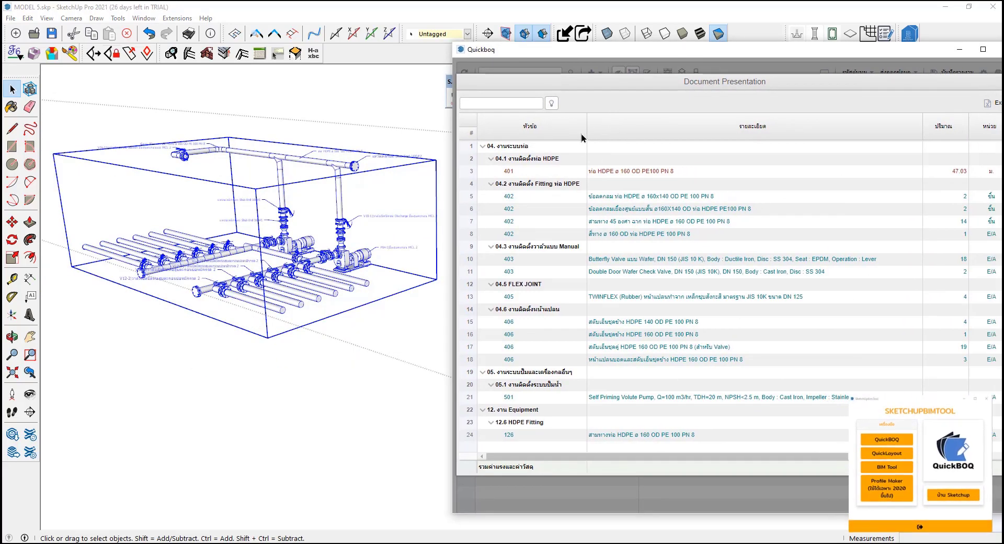
pyautogui.click(634, 171)
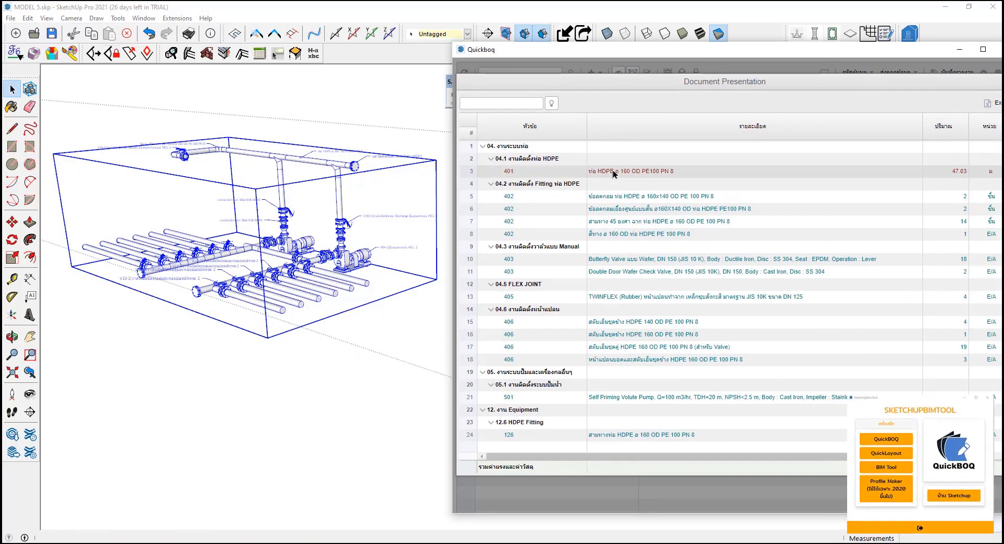
pyautogui.click(622, 197)
pyautogui.click(621, 208)
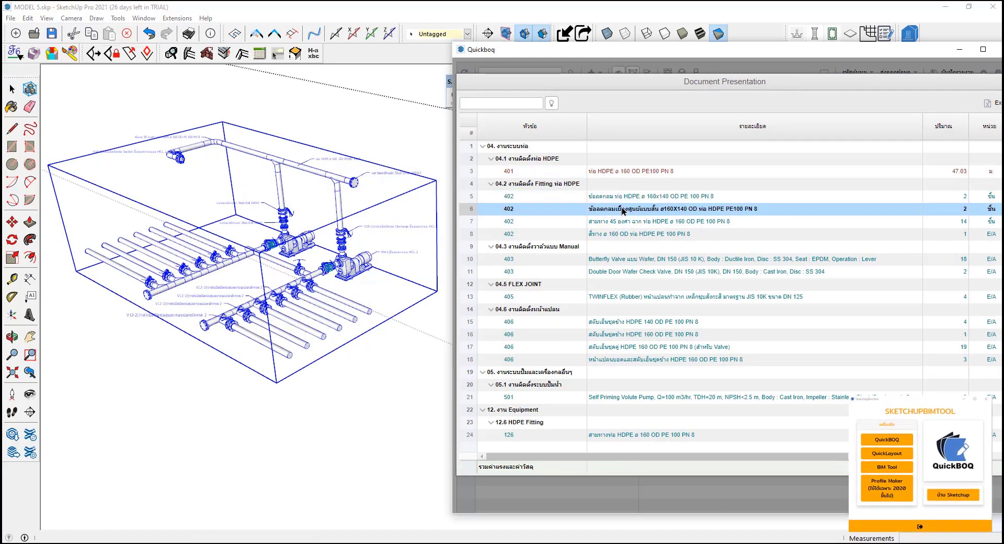
pyautogui.click(619, 220)
pyautogui.click(612, 234)
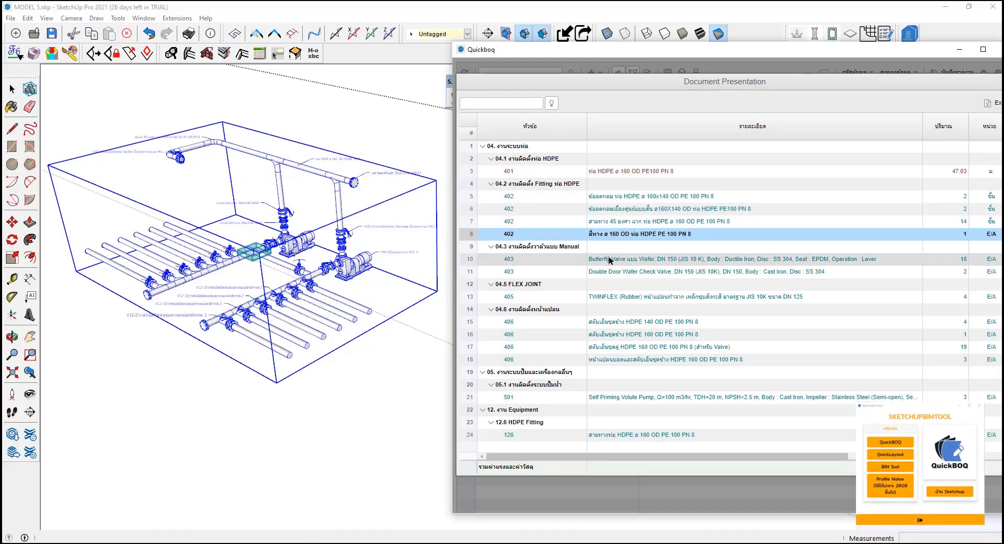
# Highlight valves, flex joints, pumps and tee rows 10–24, then close QuickBOQ.
pyautogui.click(606, 259)
pyautogui.click(608, 272)
pyautogui.click(608, 297)
pyautogui.click(606, 322)
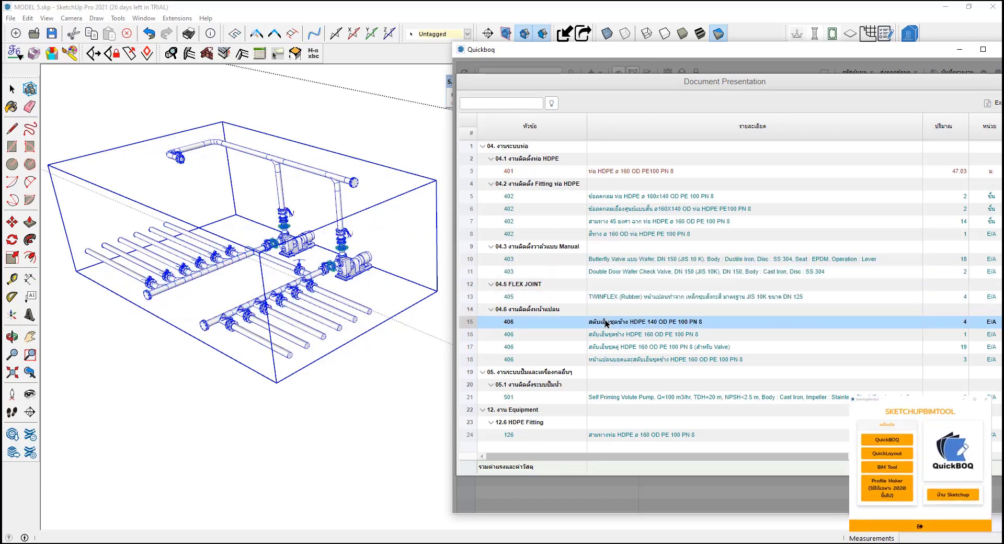
pyautogui.click(608, 334)
pyautogui.click(608, 347)
pyautogui.click(609, 359)
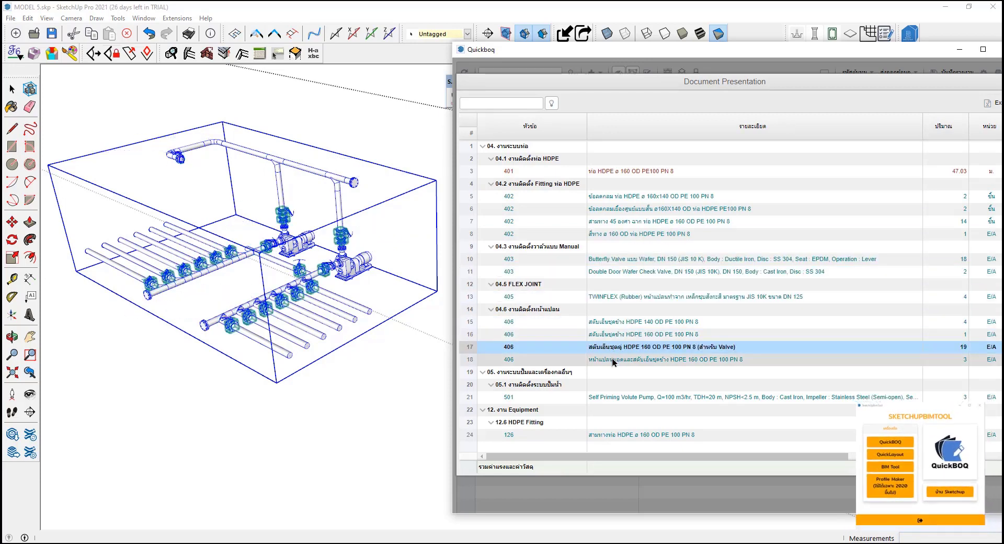
pyautogui.click(613, 397)
pyautogui.click(615, 434)
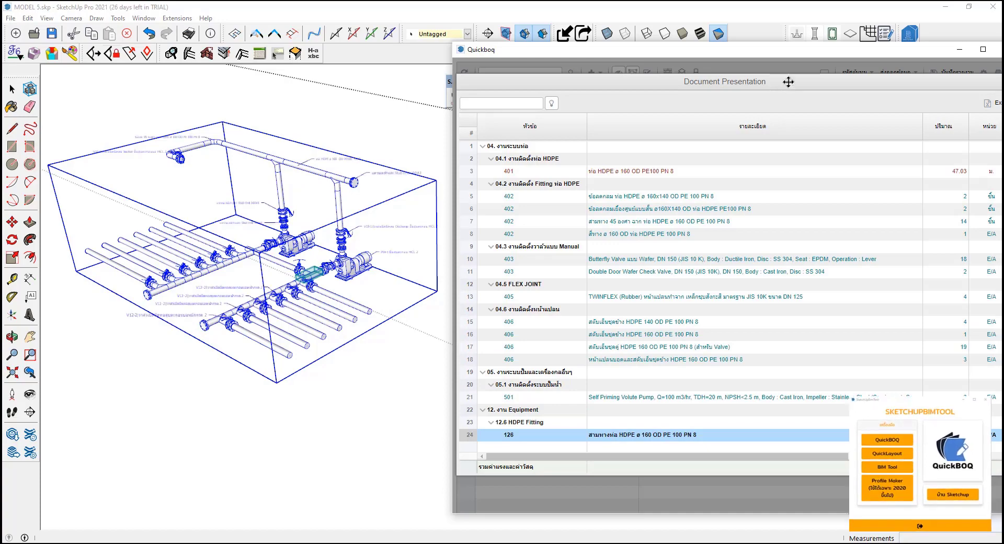
pyautogui.click(824, 73)
pyautogui.click(959, 49)
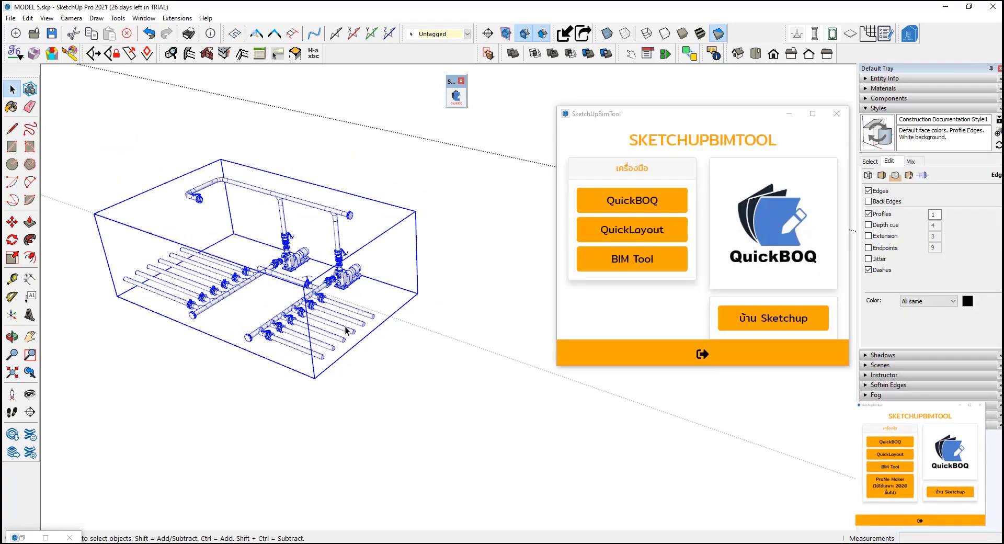
# Copy a pump group further to the right with the Move tool.
pyautogui.click(314, 224)
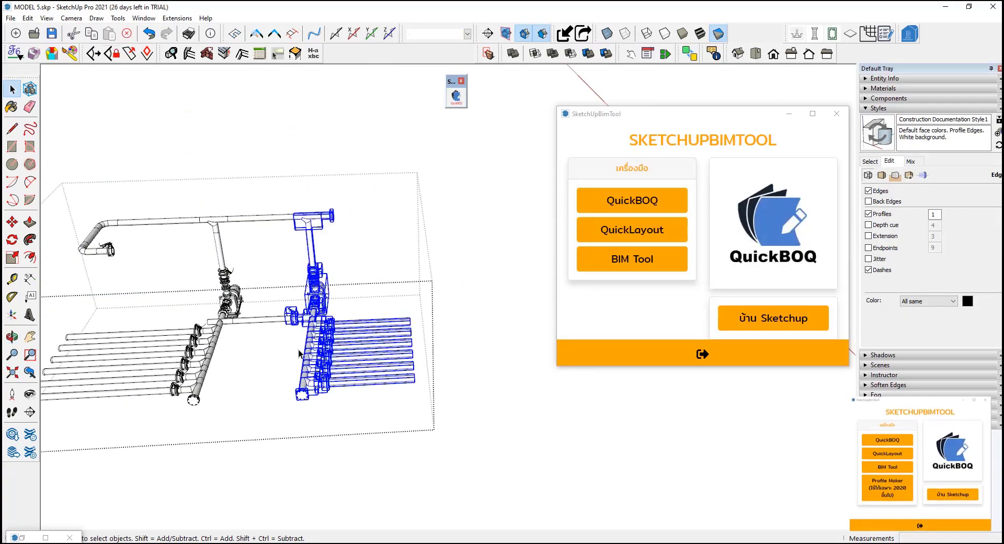
pyautogui.press('m')
pyautogui.click(293, 417)
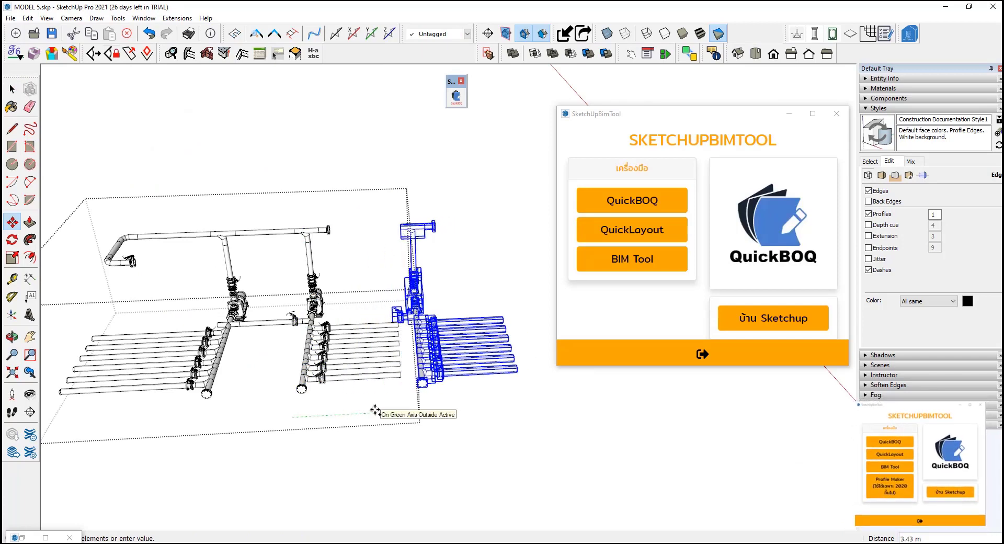
pyautogui.click(413, 347)
pyautogui.press('space')
# Edit the pipe end cap with Push/Pull, then reopen the QuickBOQ piping table.
pyautogui.scroll(1, 317, 218)
pyautogui.click(327, 232)
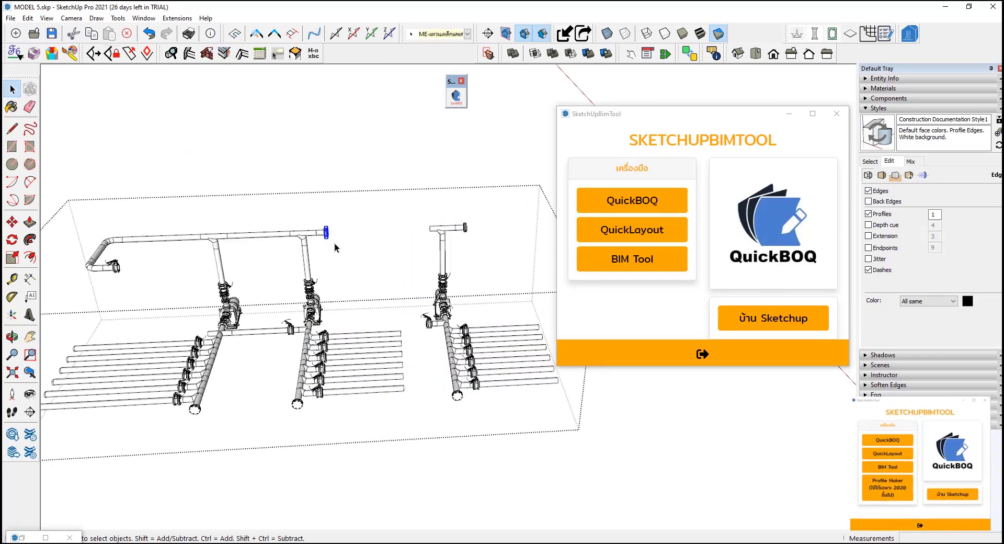
pyautogui.moveTo(335, 243); pyautogui.dragTo(306, 228, button='middle')
pyautogui.doubleClick(311, 210)
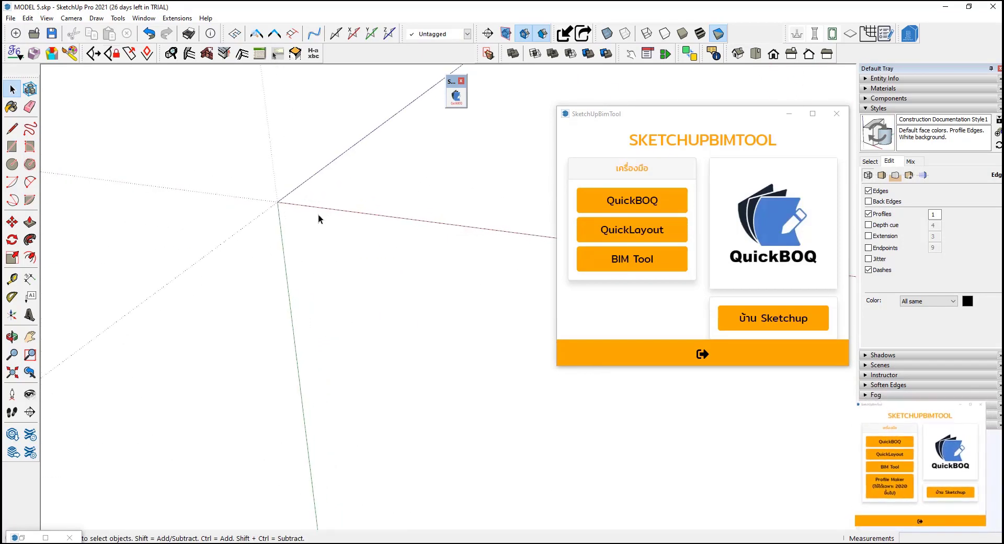
pyautogui.scroll(-3, 308, 213)
pyautogui.scroll(-2, 308, 213)
pyautogui.press('p')
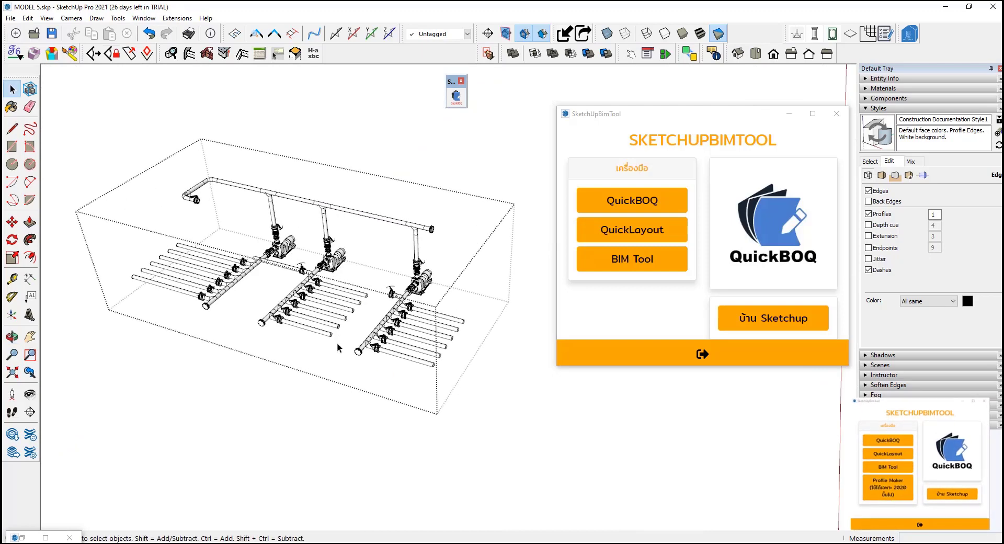
pyautogui.moveTo(338, 347); pyautogui.dragTo(267, 284, button='middle')
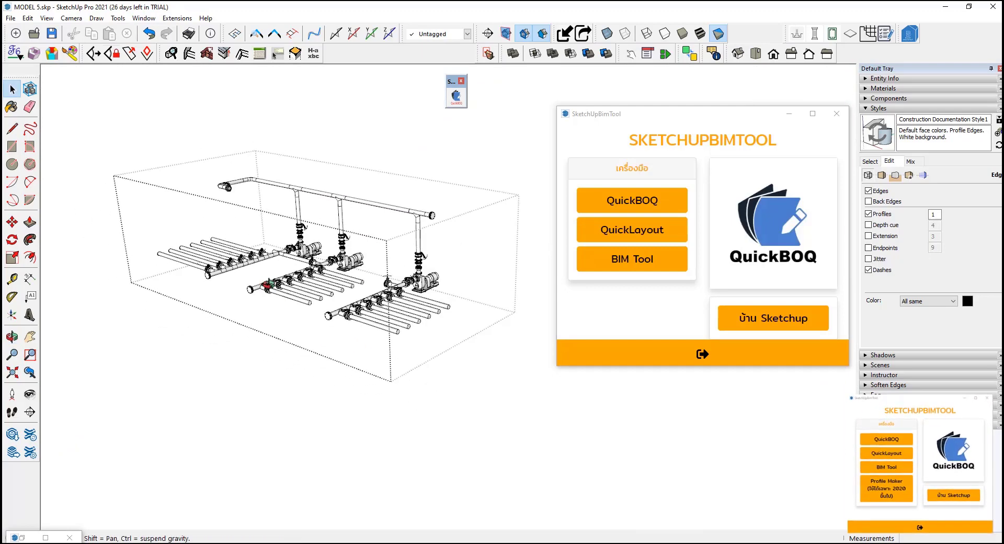
pyautogui.click(23, 537)
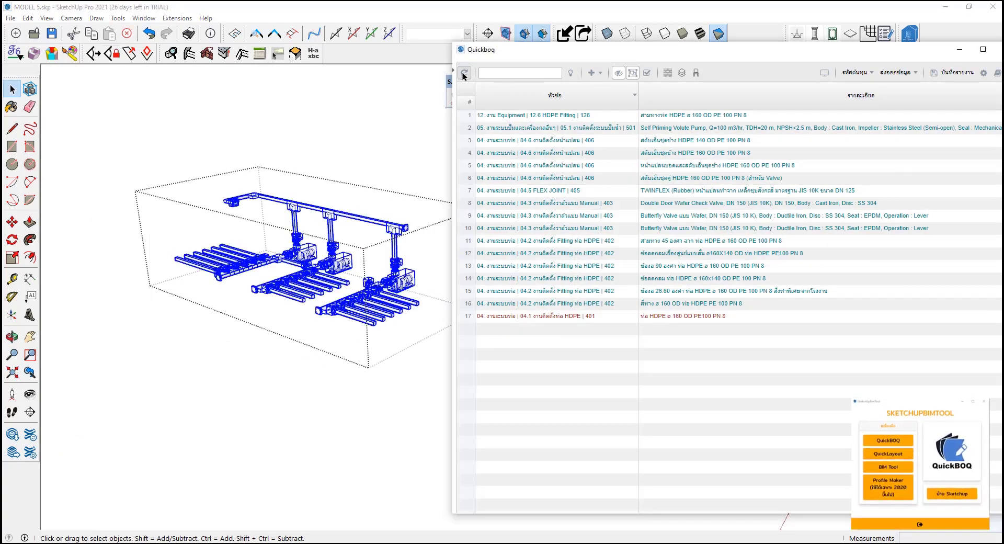
# Clear the selection, enable row highlighting, and highlight fitting, bend and tee rows 15–11 in the model.
pyautogui.click(413, 331)
pyautogui.scroll(3, 422, 247)
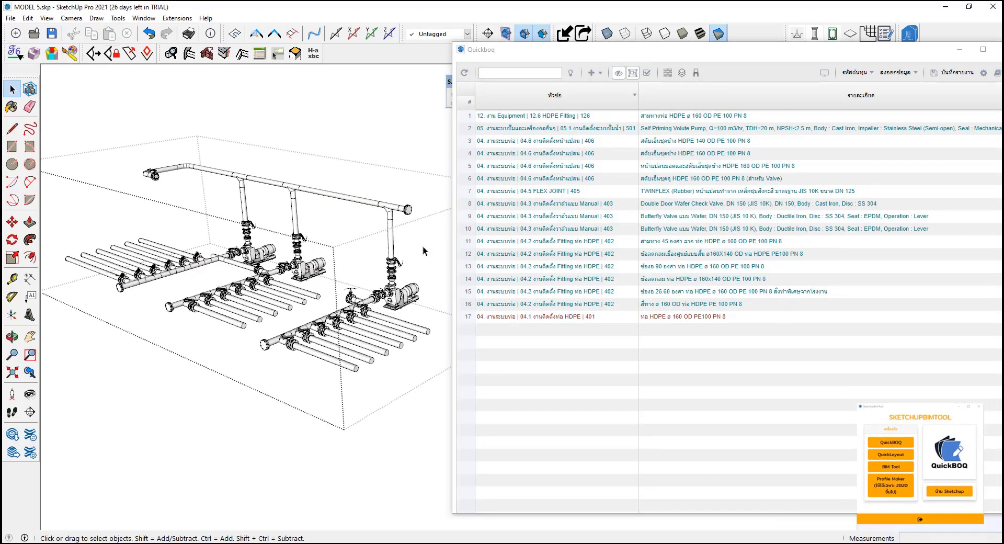
pyautogui.click(571, 72)
pyautogui.click(649, 304)
pyautogui.click(650, 292)
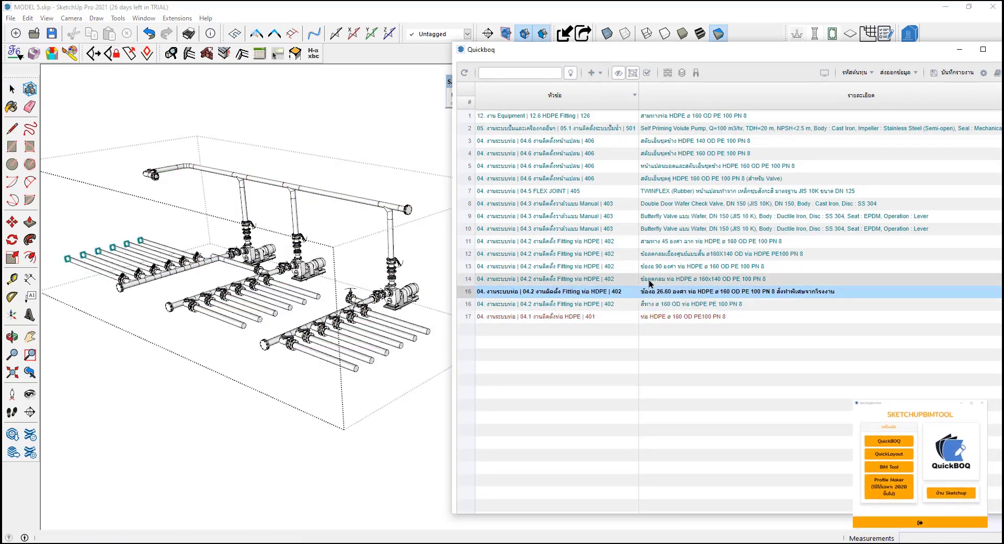
pyautogui.click(649, 281)
pyautogui.click(649, 268)
pyautogui.click(649, 255)
pyautogui.click(649, 242)
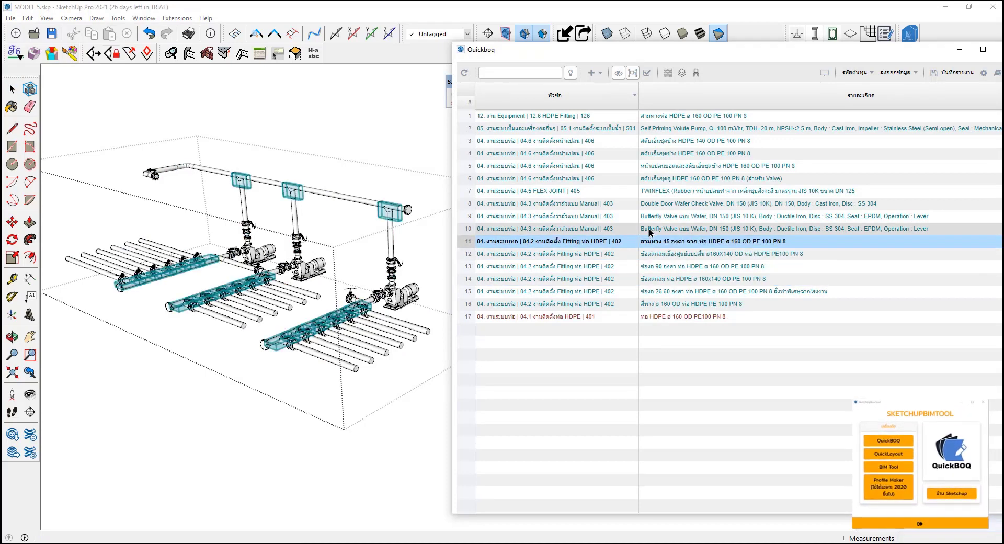
# Highlight rows 10 to 1 in turn: valves, check valves, flex joints, flanges, pumps and equipment fittings.
pyautogui.click(650, 230)
pyautogui.click(650, 217)
pyautogui.click(651, 204)
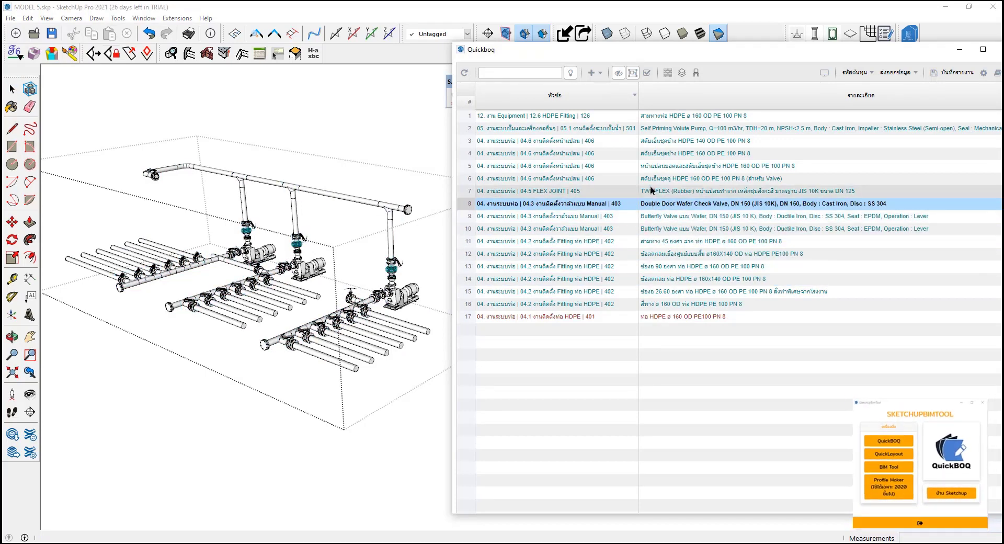
pyautogui.click(650, 190)
pyautogui.click(651, 178)
pyautogui.click(651, 166)
pyautogui.click(650, 155)
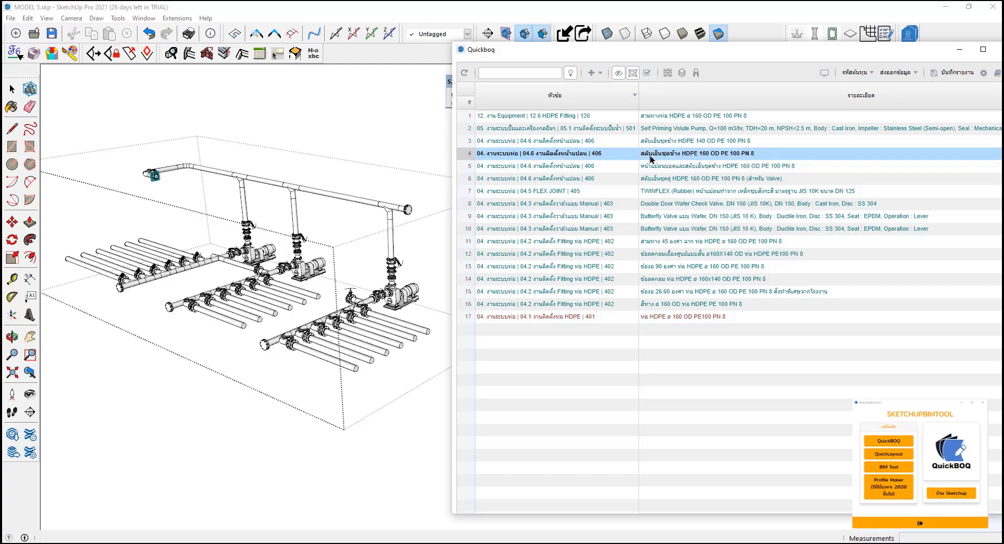
pyautogui.click(651, 141)
pyautogui.click(650, 128)
pyautogui.click(650, 117)
# Open the BOQ Document Presentation and start an Excel export with a cost-code template.
pyautogui.click(824, 73)
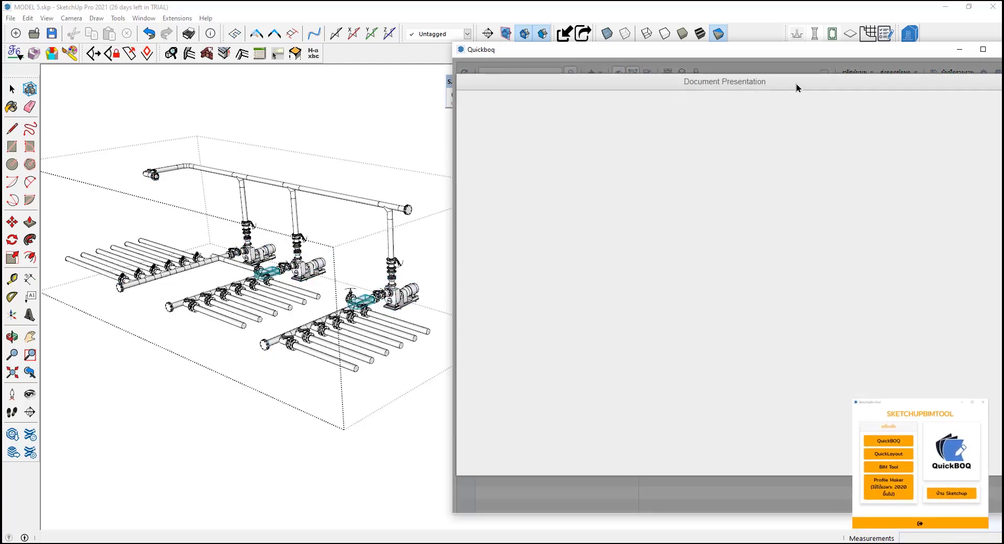
pyautogui.click(991, 104)
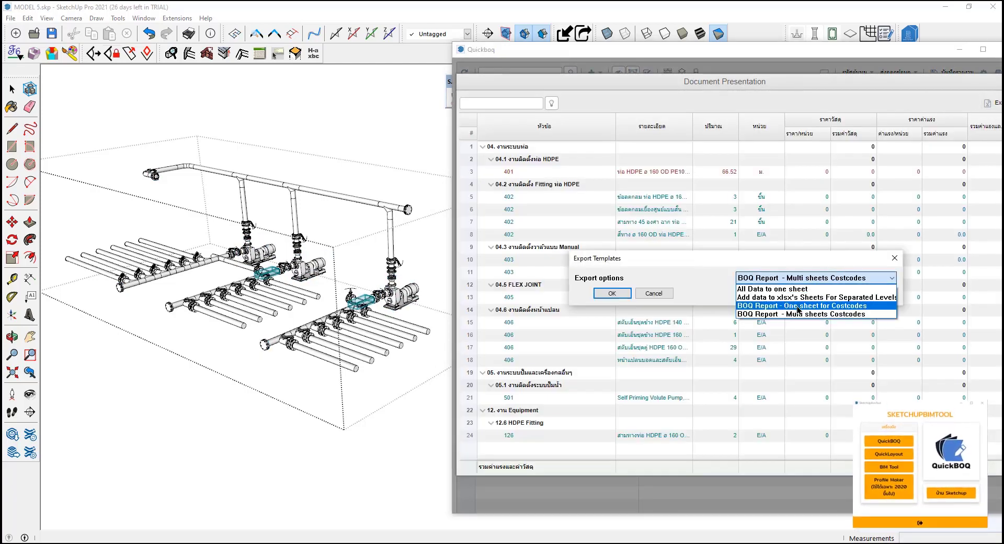
pyautogui.click(797, 307)
# Choose the BOQ Report - Multi sheets Costcodes template and confirm the BIOGAS Bangkok project details to export.
pyautogui.click(653, 293)
pyautogui.click(988, 103)
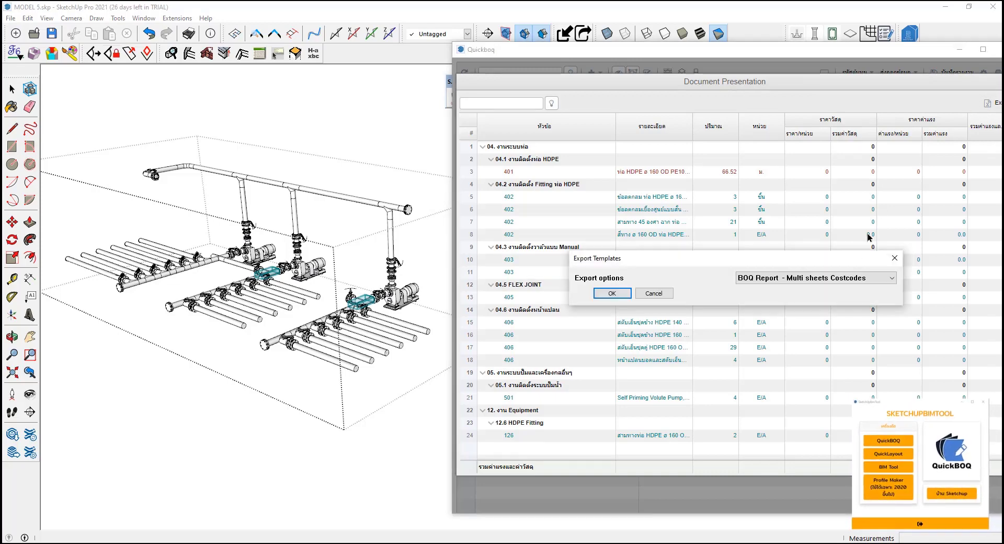
pyautogui.click(784, 278)
pyautogui.click(617, 295)
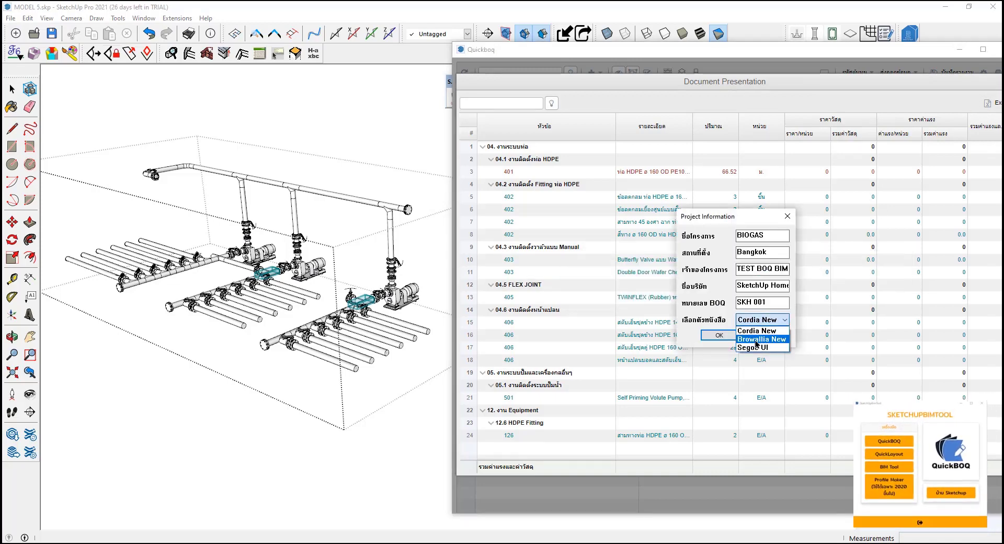
pyautogui.click(712, 339)
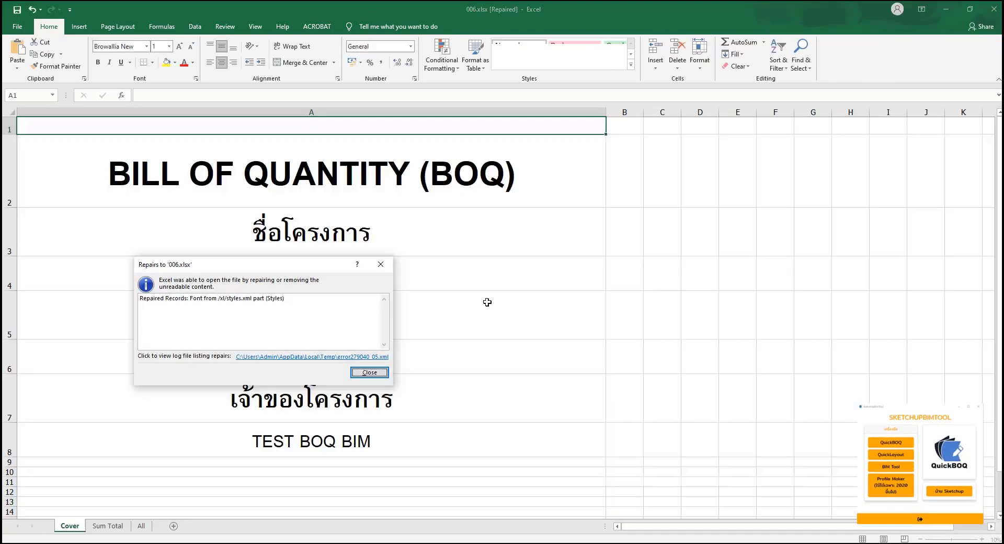
# Open 006.xlsx, select the whole All sheet and auto-fit every column to its contents.
pyautogui.click(349, 317)
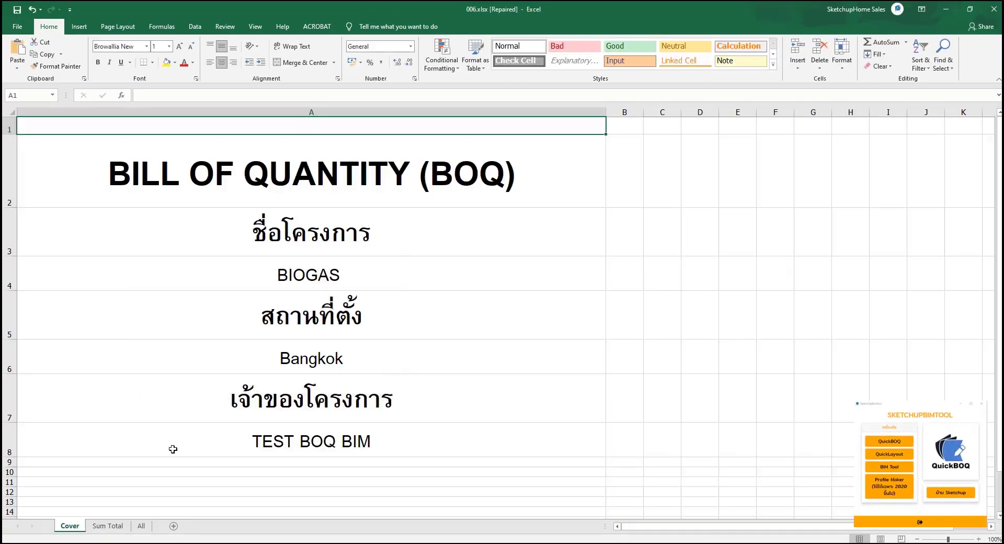
pyautogui.click(141, 525)
pyautogui.click(11, 112)
pyautogui.doubleClick(75, 111)
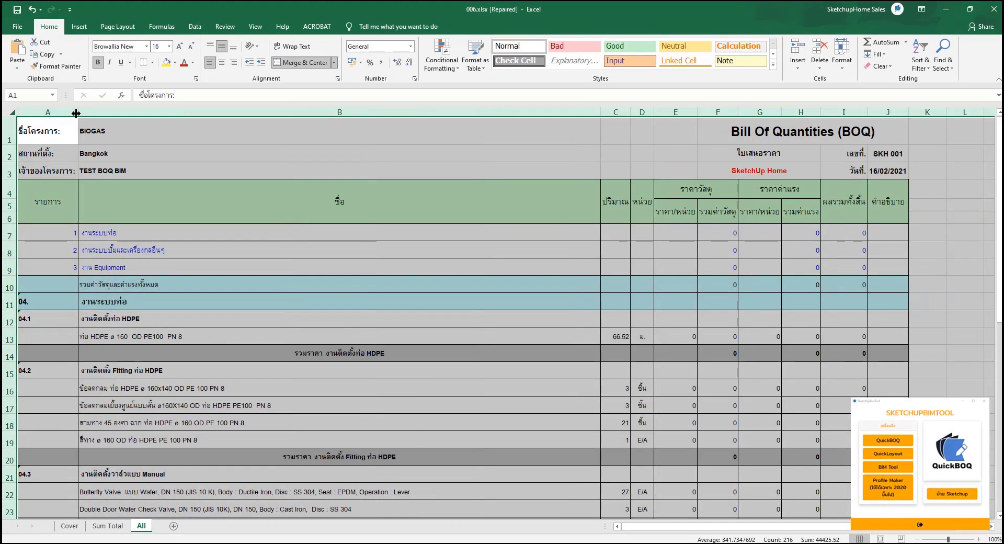
pyautogui.scroll(-1, 166, 182)
pyautogui.scroll(-2, 166, 182)
pyautogui.scroll(-4, 166, 182)
pyautogui.scroll(1, 161, 224)
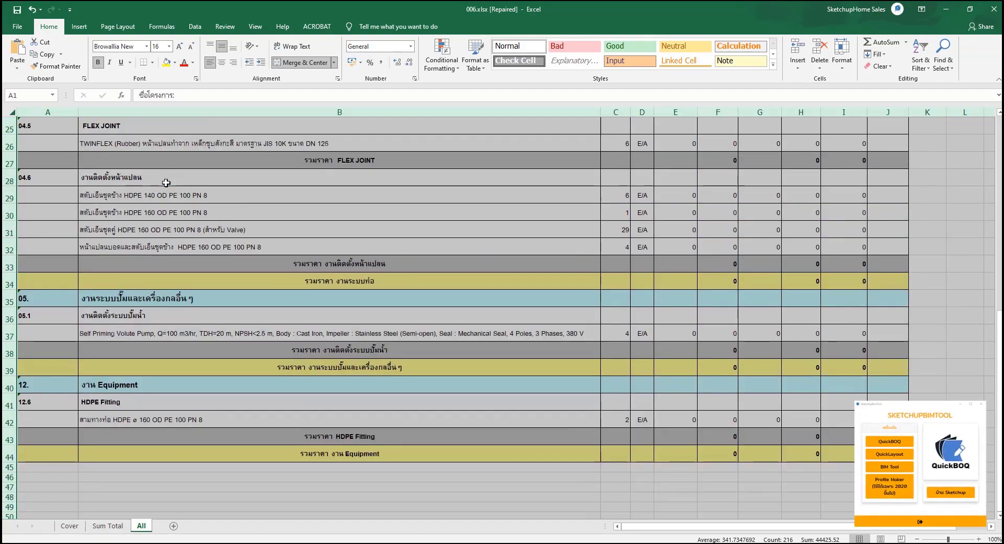
pyautogui.scroll(7, 198, 225)
pyautogui.scroll(1, 210, 227)
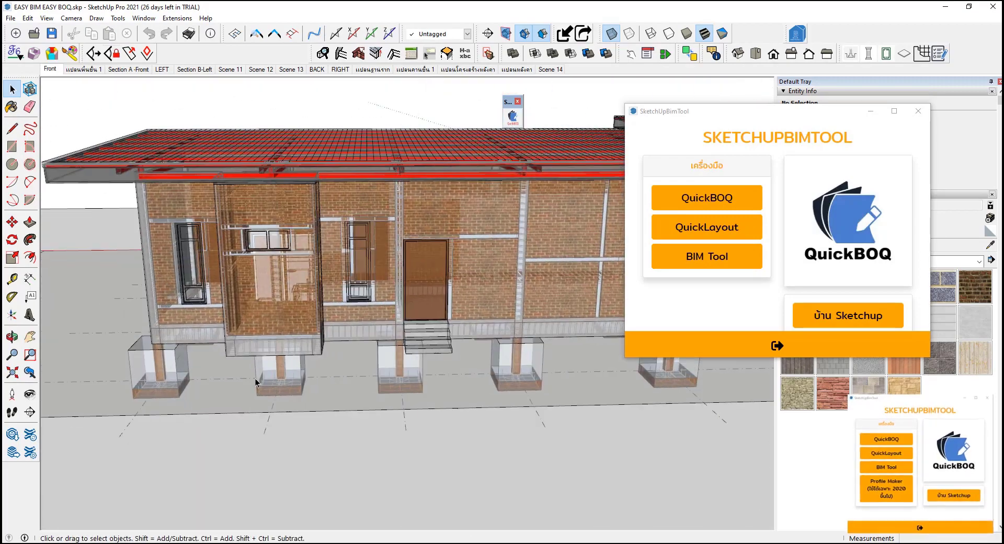
# Orbit to another side of the house, then open and refresh its QuickBOQ quantity table.
pyautogui.click(255, 382)
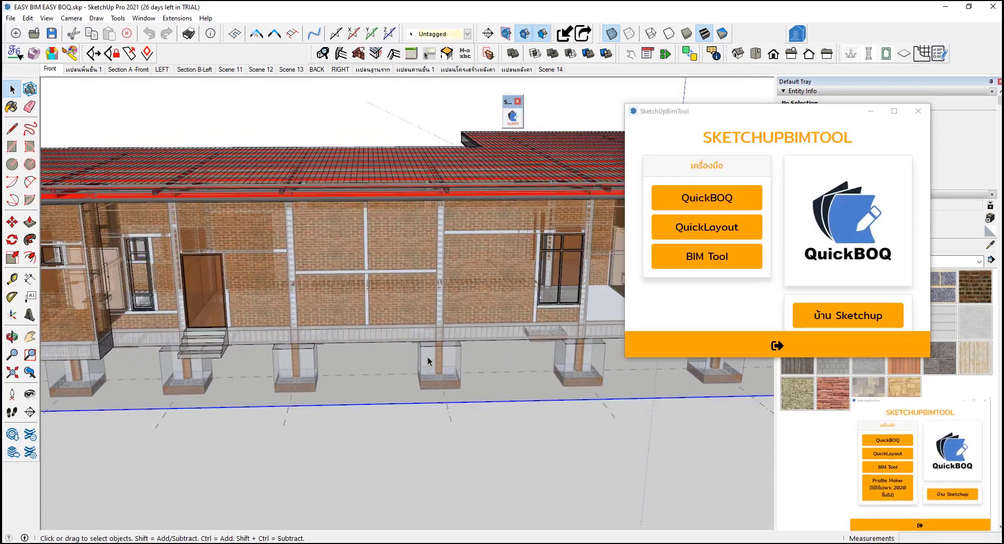
pyautogui.moveTo(256, 382); pyautogui.dragTo(614, 69, button='middle')
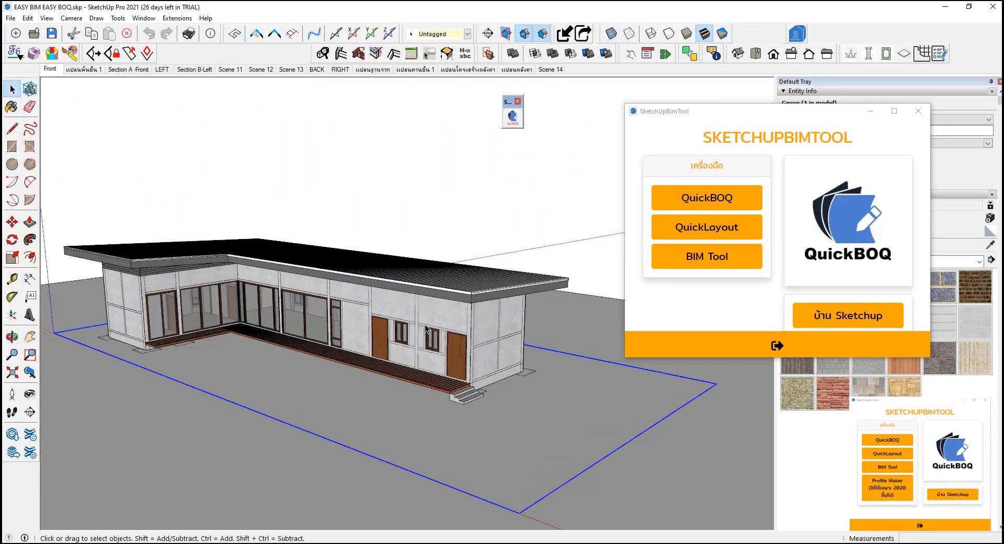
pyautogui.click(703, 197)
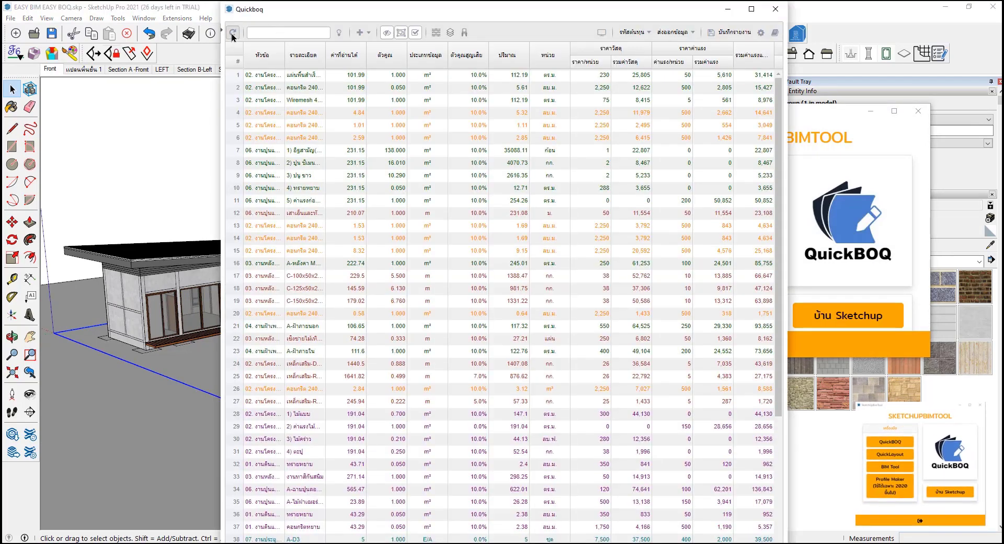
pyautogui.click(232, 33)
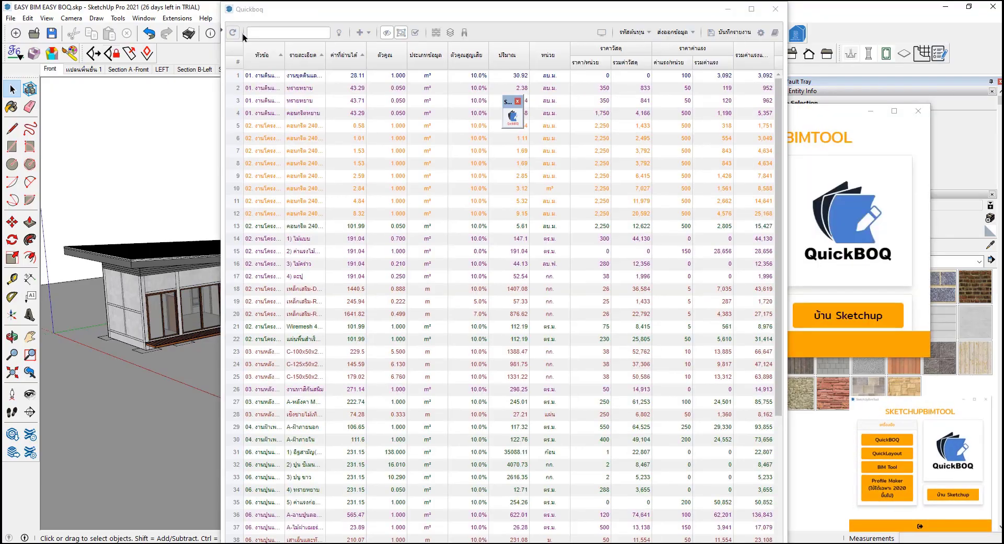
# Show the BOQ Document Presentation maximized, with the QuickBOQ window moved right to uncover the model.
pyautogui.click(599, 35)
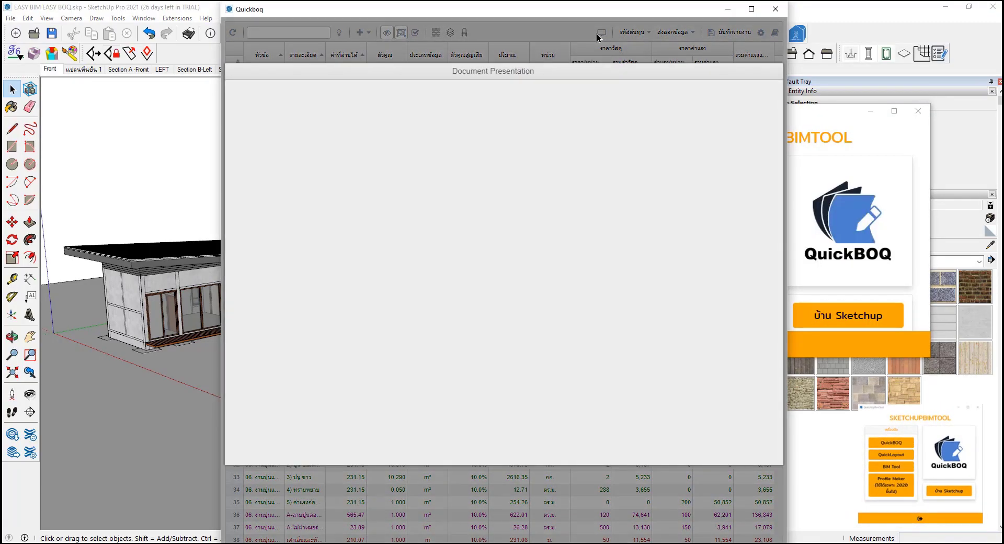
pyautogui.click(762, 74)
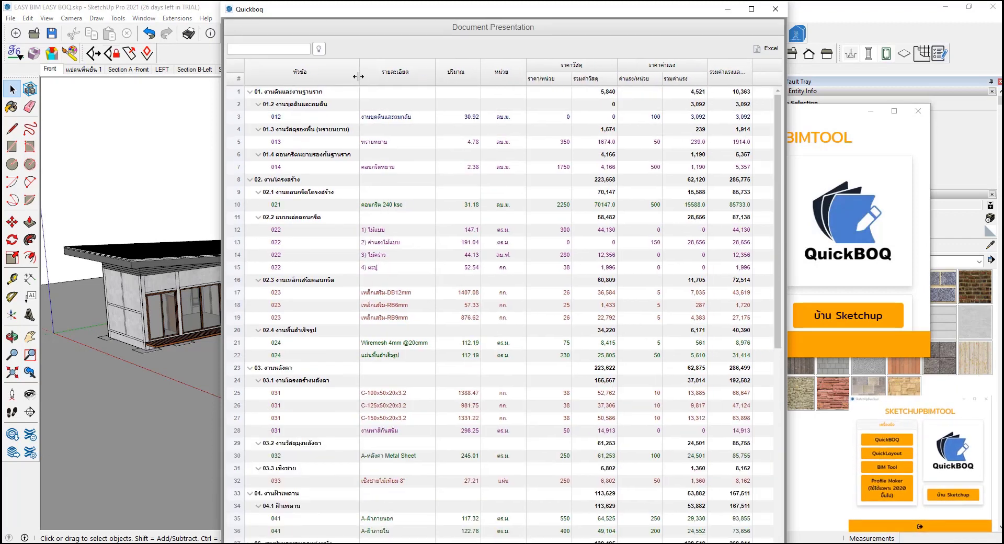
pyautogui.moveTo(787, 195); pyautogui.dragTo(905, 195)
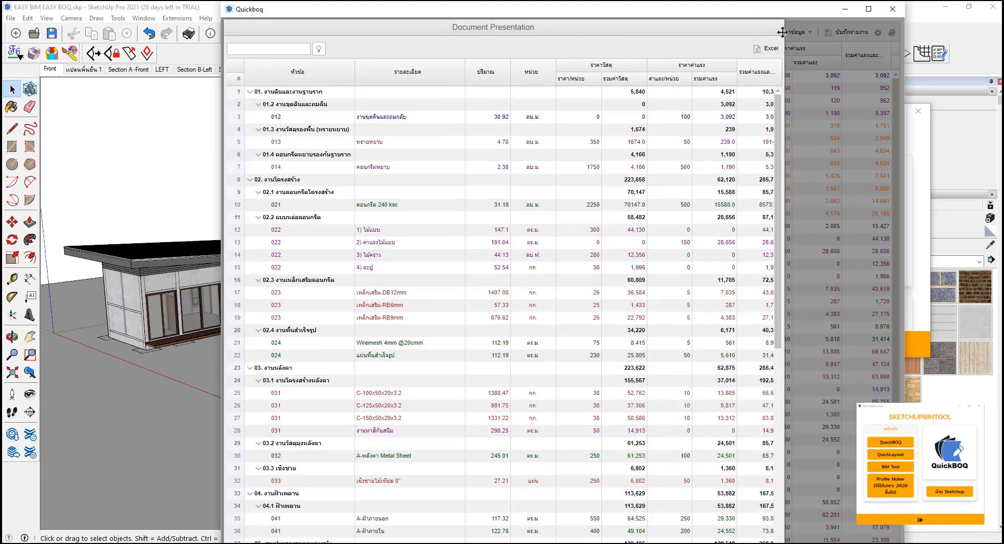
pyautogui.doubleClick(711, 27)
pyautogui.click(820, 75)
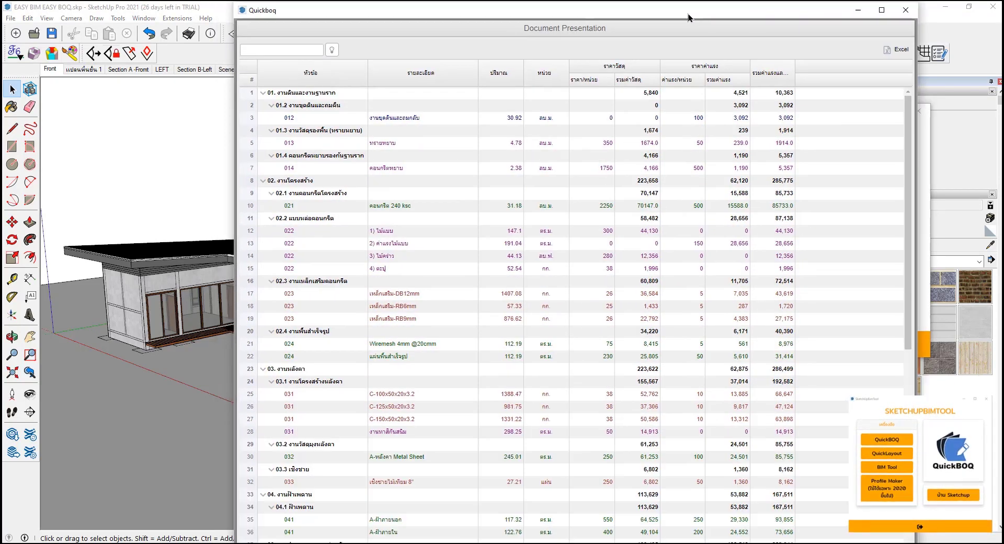
pyautogui.moveTo(688, 13); pyautogui.dragTo(883, 29)
pyautogui.moveTo(236, 288); pyautogui.dragTo(339, 262, button='middle')
pyautogui.moveTo(620, 22); pyautogui.dragTo(655, 19)
# Highlight the footing and concrete member items in rows 3, 7, 10, 21 and 22 in the model.
pyautogui.click(633, 129)
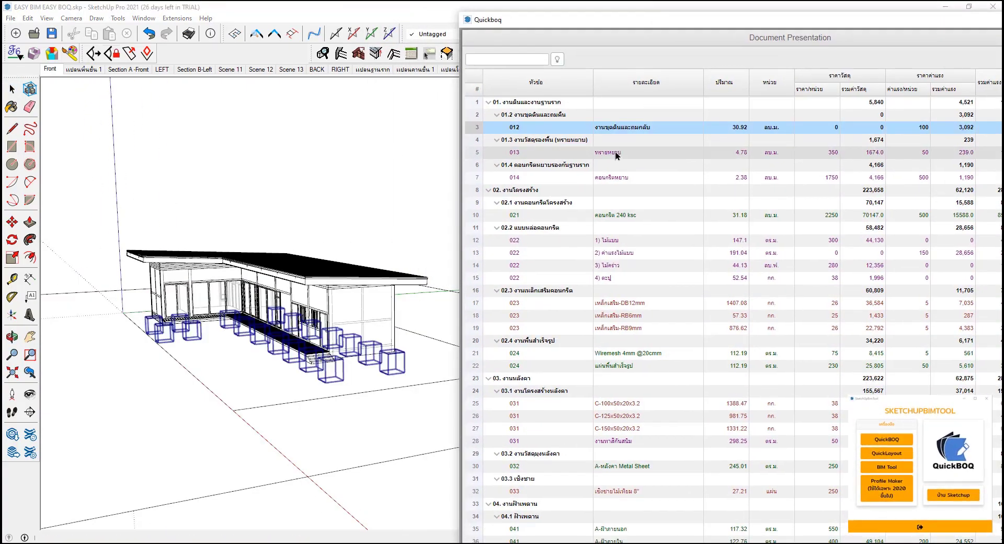
pyautogui.click(618, 178)
pyautogui.click(623, 215)
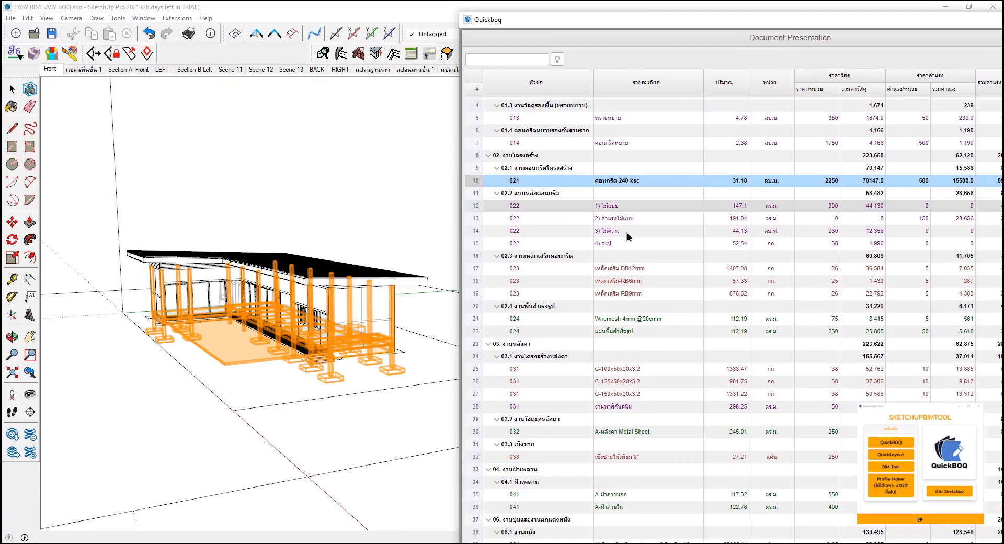
pyautogui.scroll(-1, 626, 230)
pyautogui.click(629, 320)
pyautogui.click(609, 332)
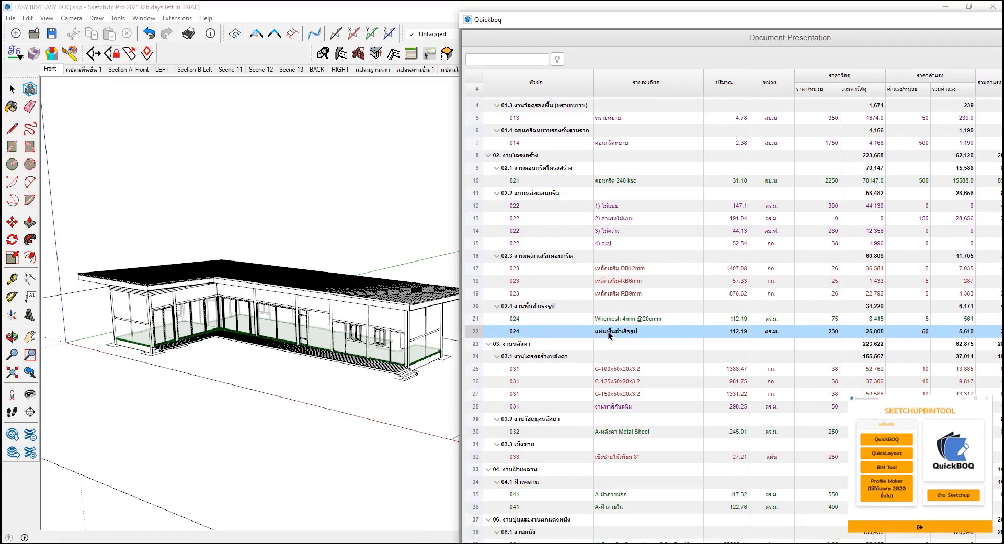
# Highlight the C-100, C-125 and C-150x50x20x3.2 steel members, then the fascia and outer ceiling items.
pyautogui.click(617, 368)
pyautogui.click(612, 381)
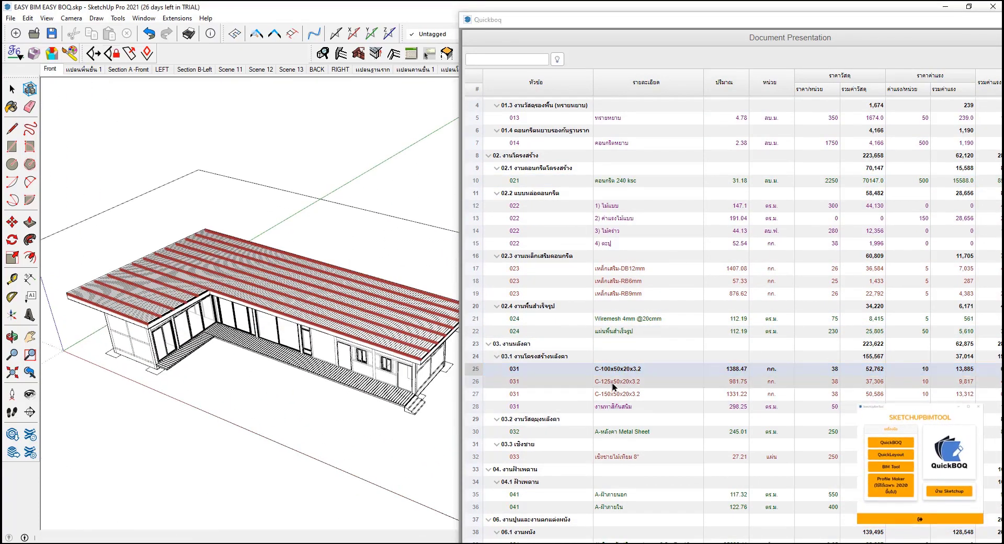
pyautogui.click(627, 396)
pyautogui.press('Down')
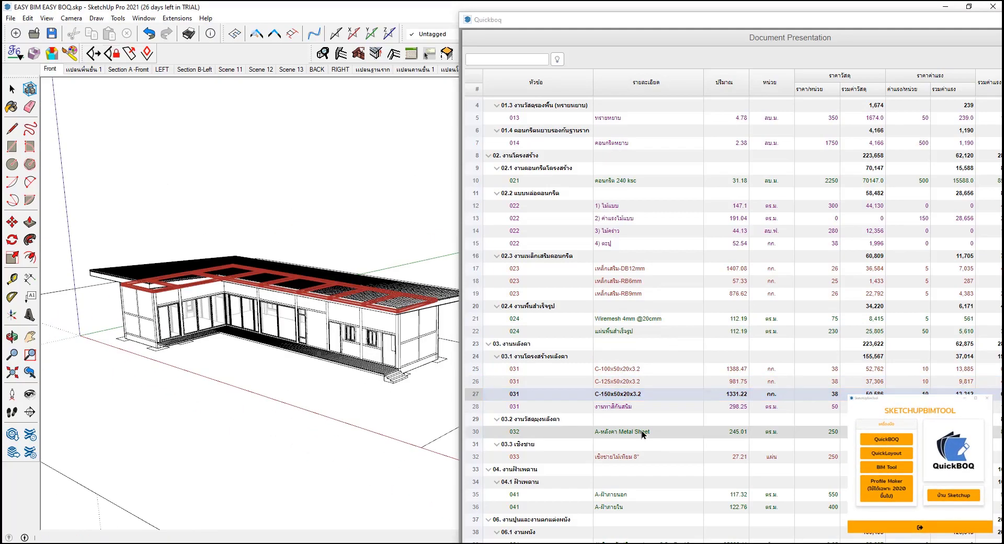
pyautogui.press('Down')
pyautogui.press('Down')
pyautogui.press('Down')
pyautogui.press('Down')
pyautogui.press('Down')
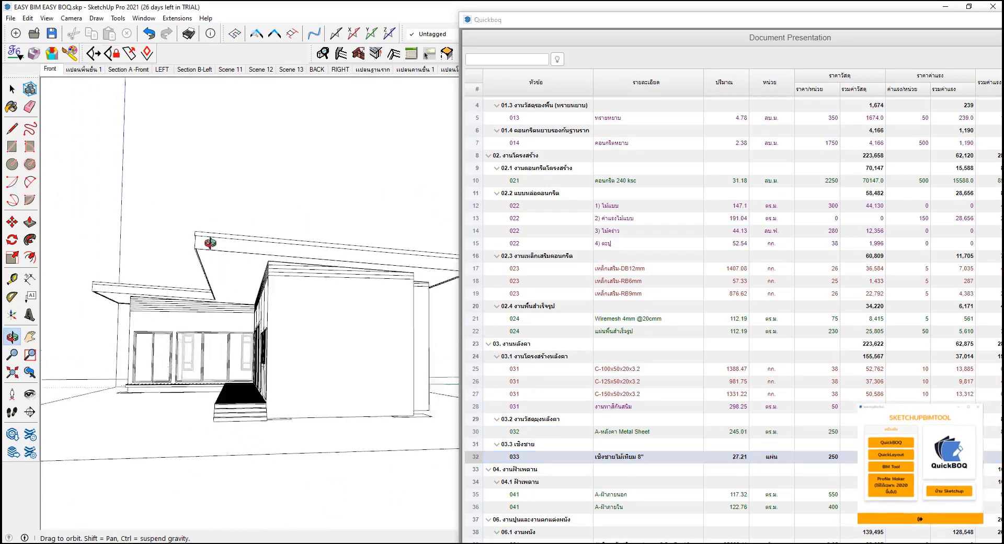
pyautogui.press('Down')
pyautogui.press('Down')
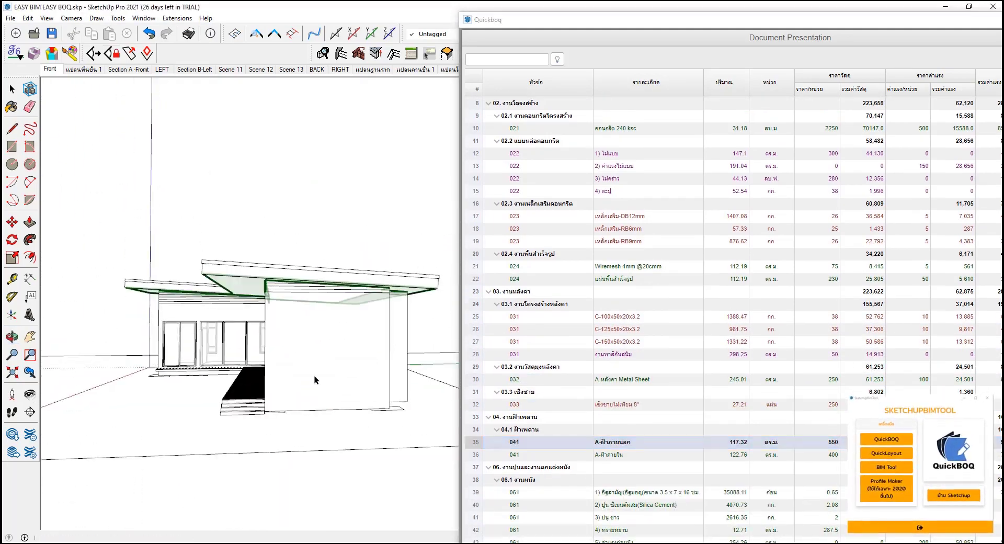
pyautogui.press('Down')
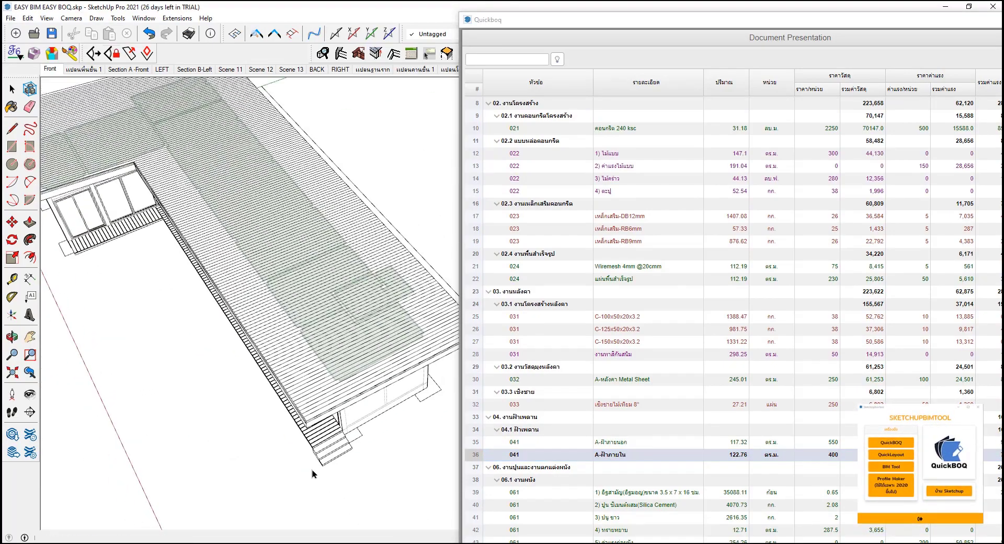
# Highlight the inner ceiling, brick wall, posts and lintels, and doors A-D1, A-D2 and A-D3.
pyautogui.click(630, 455)
pyautogui.scroll(-1, 630, 414)
pyautogui.scroll(-1, 630, 414)
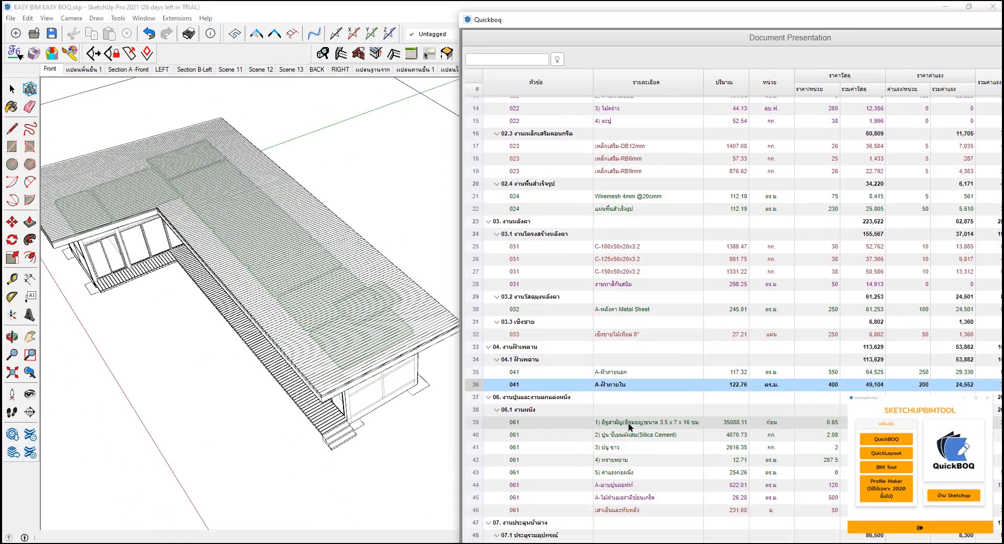
pyautogui.click(633, 422)
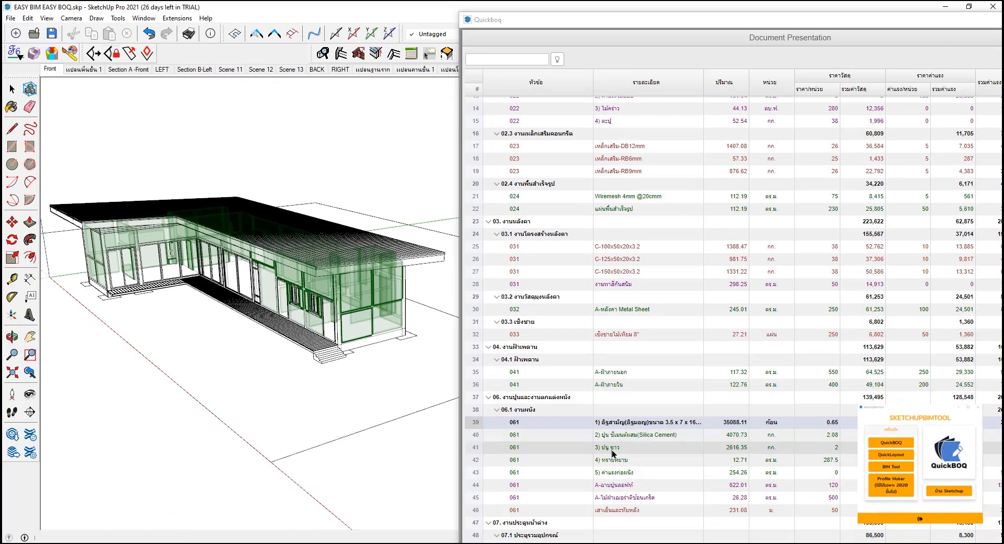
pyautogui.scroll(-1, 613, 453)
pyautogui.click(614, 475)
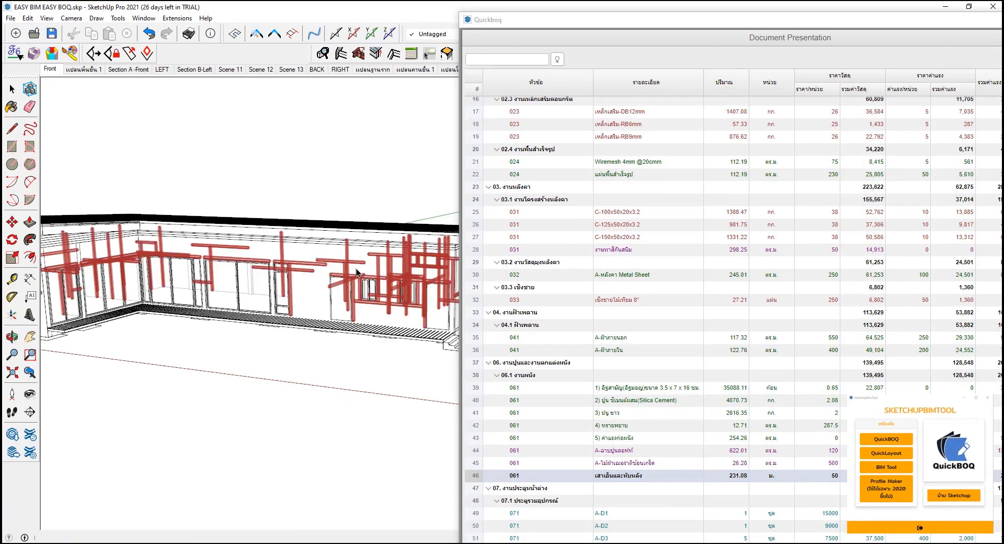
pyautogui.click(606, 513)
pyautogui.click(606, 526)
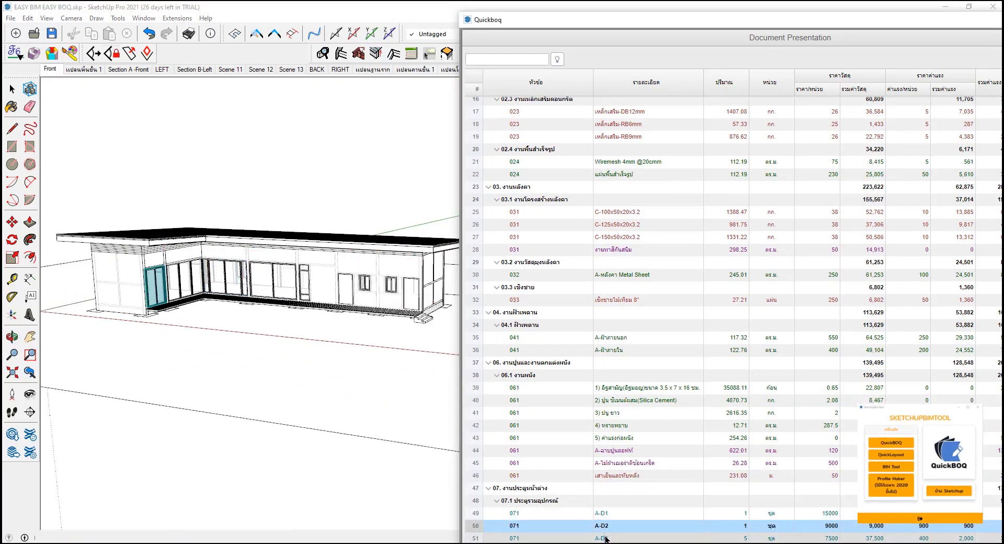
pyautogui.click(606, 539)
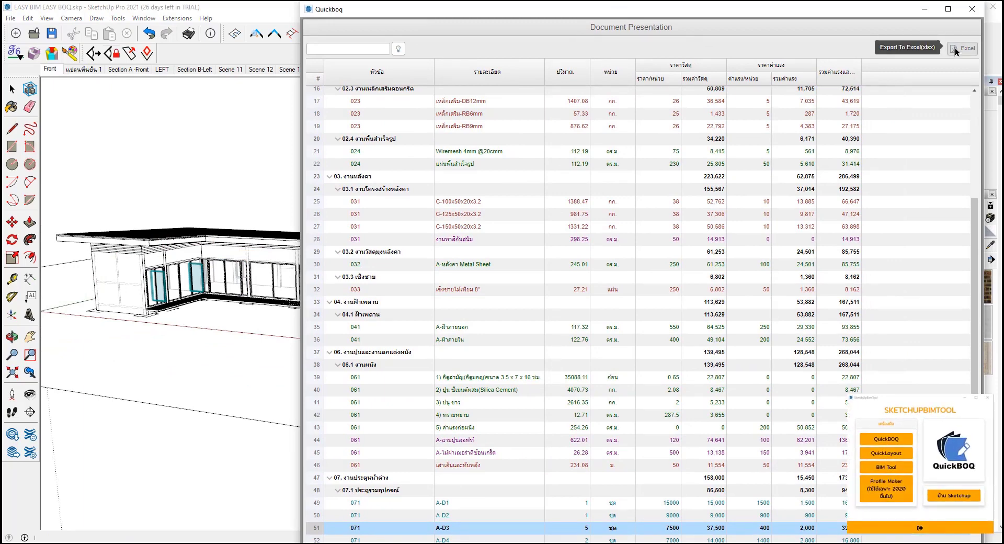
# Export the house BOQ with its template and project details to Excel as 009 on the Desktop.
pyautogui.click(954, 48)
pyautogui.click(511, 303)
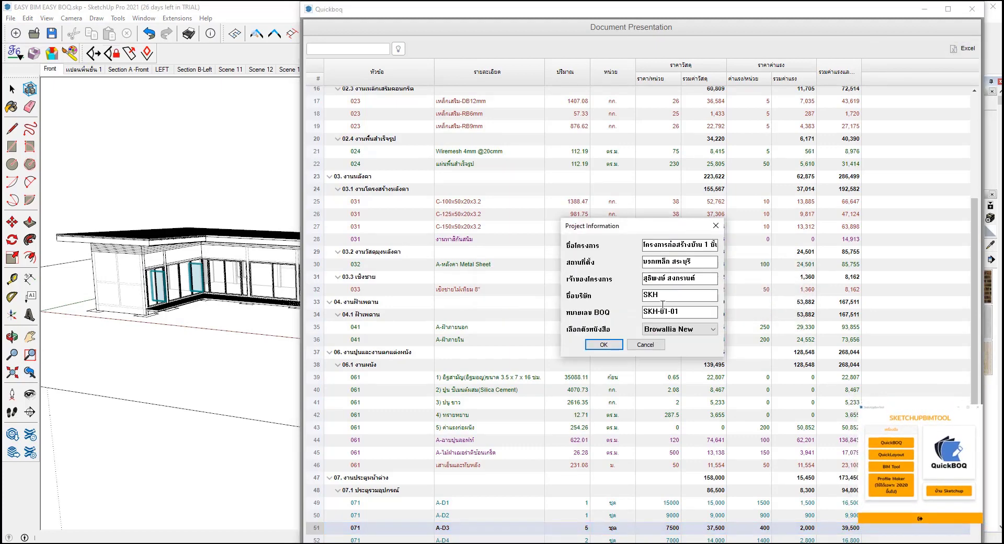
pyautogui.click(595, 347)
pyautogui.write('009')
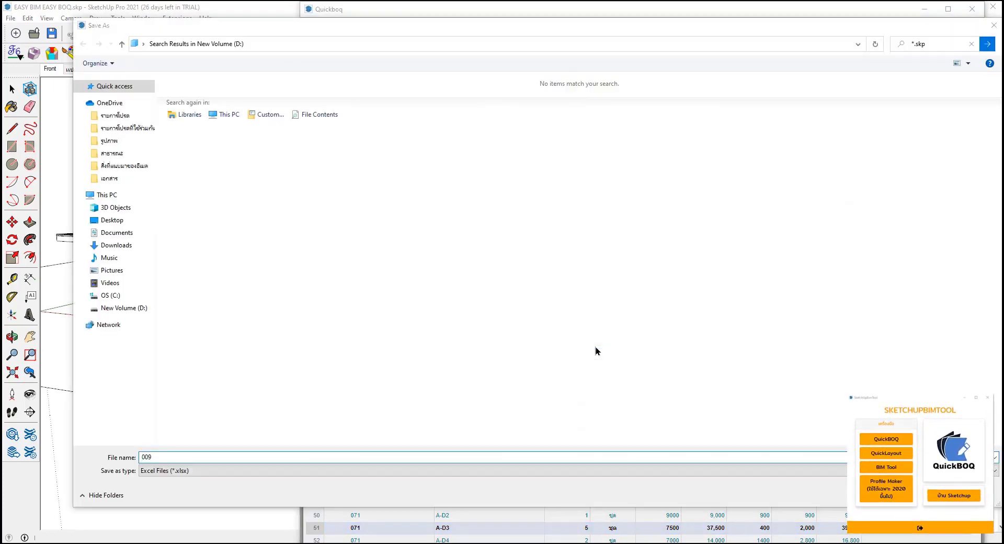
pyautogui.press('Return')
pyautogui.click(112, 220)
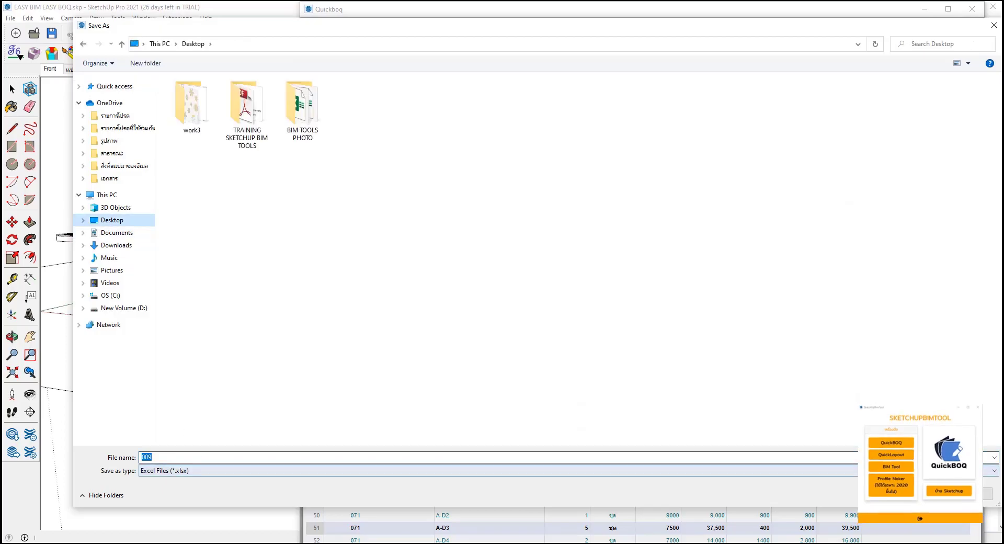
pyautogui.press('Return')
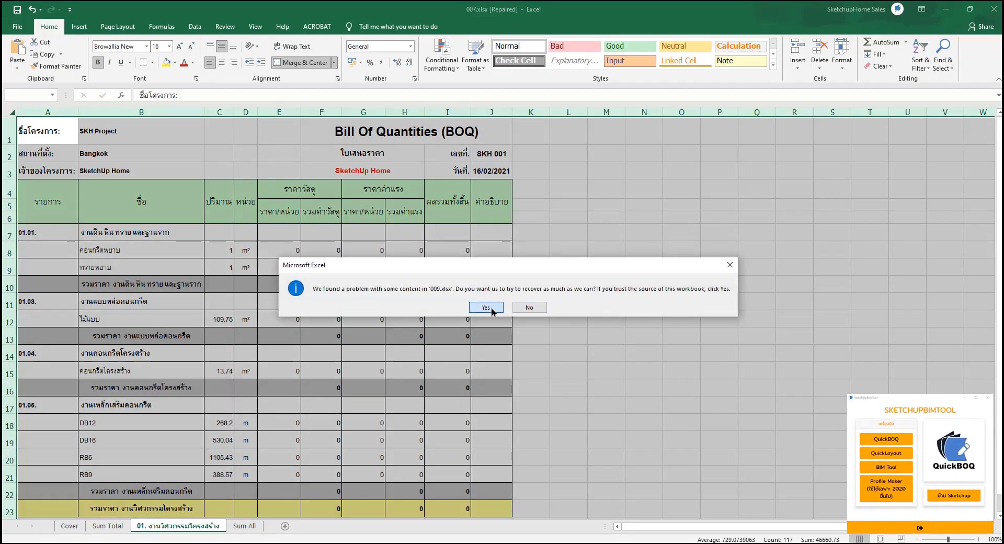
# Accept Excel's recovery of 009.xlsx and dismiss the repair notices.
pyautogui.click(485, 370)
pyautogui.click(372, 396)
pyautogui.click(108, 526)
# On the Sum Total sheet, auto-fit all columns and format figures with comma style and no decimals.
pyautogui.click(183, 456)
pyautogui.hotkey('ctrl', 'a')
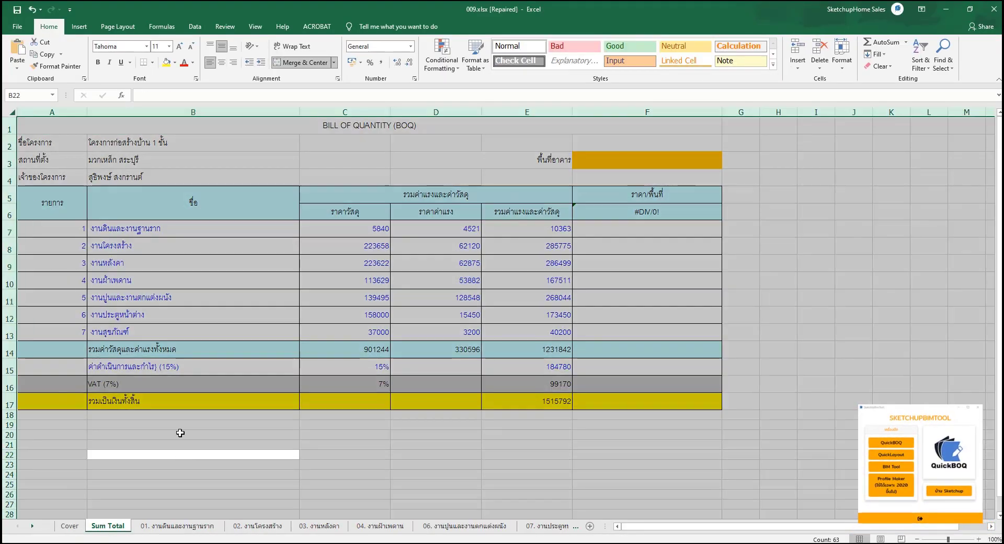
pyautogui.doubleClick(86, 111)
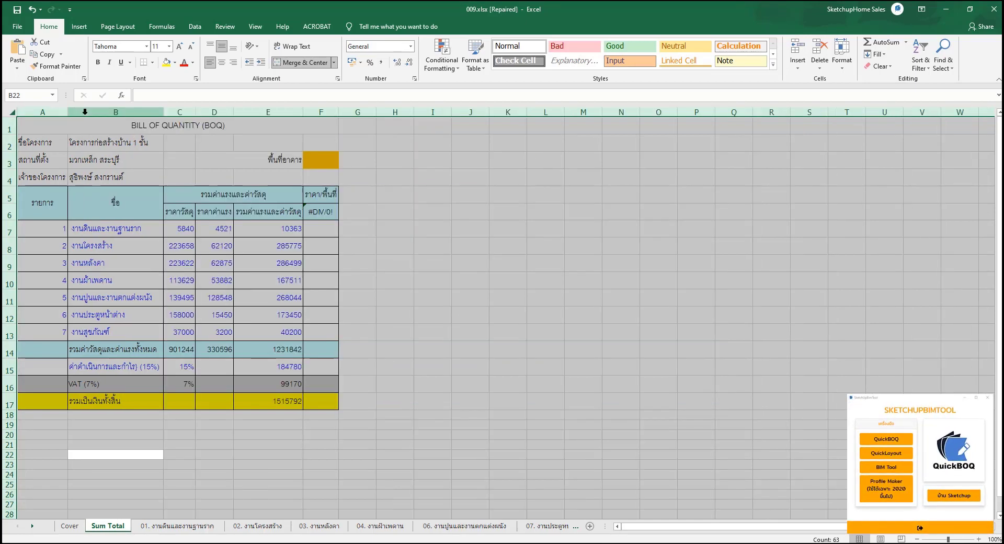
pyautogui.click(381, 62)
pyautogui.click(409, 62)
pyautogui.click(409, 62)
pyautogui.click(306, 402)
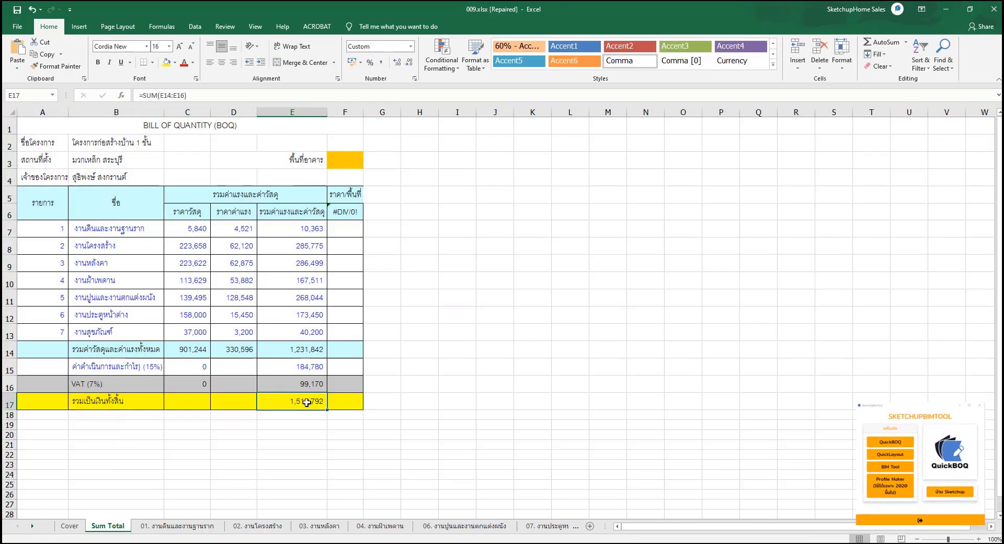
# Browse the cost-code sheets 01, 02, 03, 04, 06, 07 and 09.
pyautogui.click(172, 526)
pyautogui.click(257, 525)
pyautogui.scroll(-2, 273, 399)
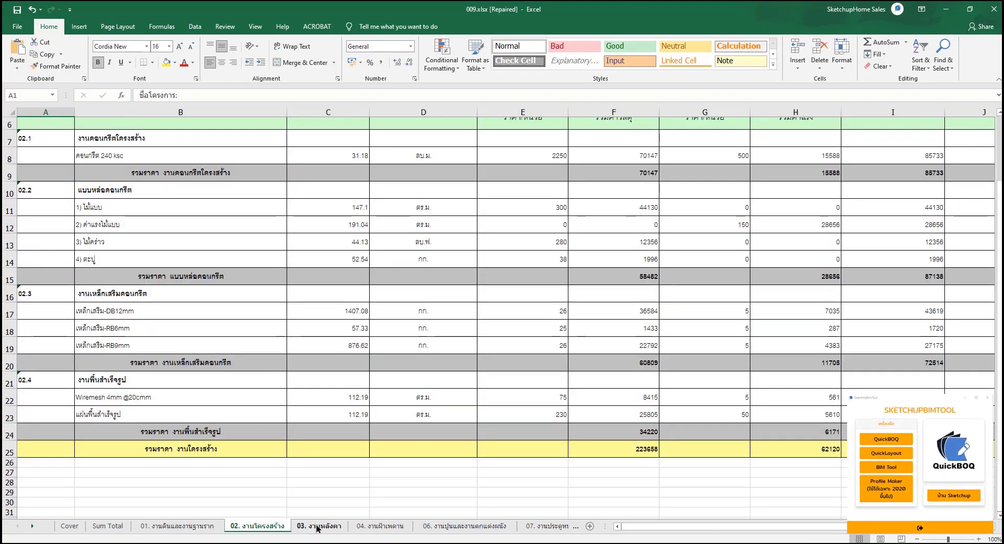
pyautogui.click(318, 526)
pyautogui.click(380, 526)
pyautogui.click(432, 526)
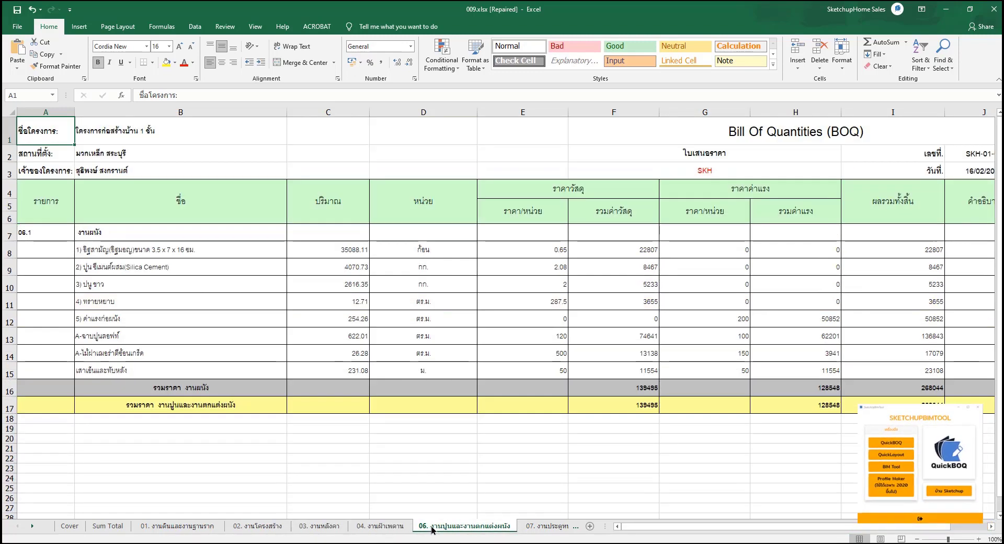
pyautogui.click(549, 525)
pyautogui.click(623, 525)
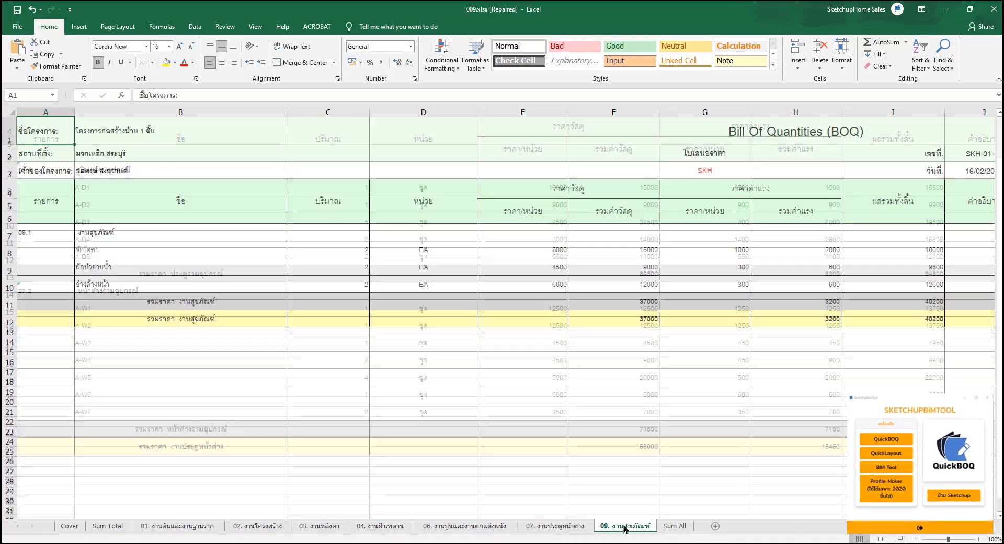
# On the Sum All sheet, auto-fit all columns, apply comma formatting, and review down to the grand total.
pyautogui.click(675, 526)
pyautogui.click(4, 113)
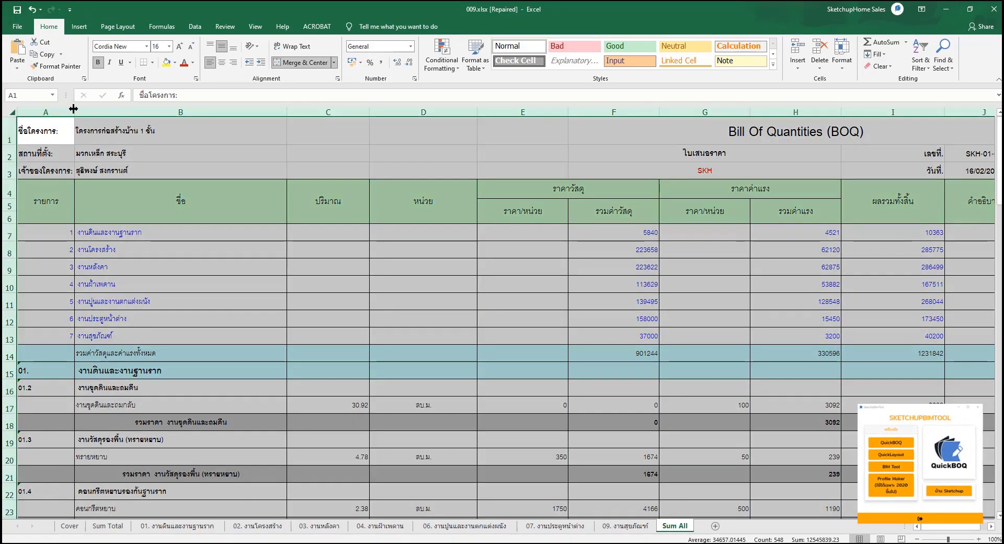
pyautogui.doubleClick(74, 111)
pyautogui.click(381, 62)
pyautogui.scroll(-1, 363, 236)
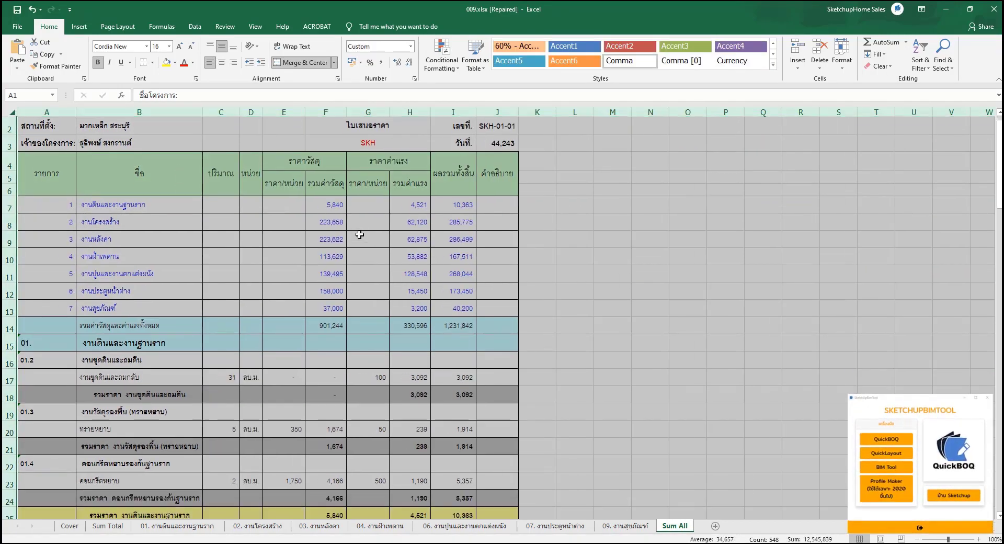
pyautogui.scroll(-3, 363, 236)
pyautogui.scroll(-4, 363, 236)
pyautogui.scroll(-5, 363, 237)
pyautogui.scroll(-4, 363, 236)
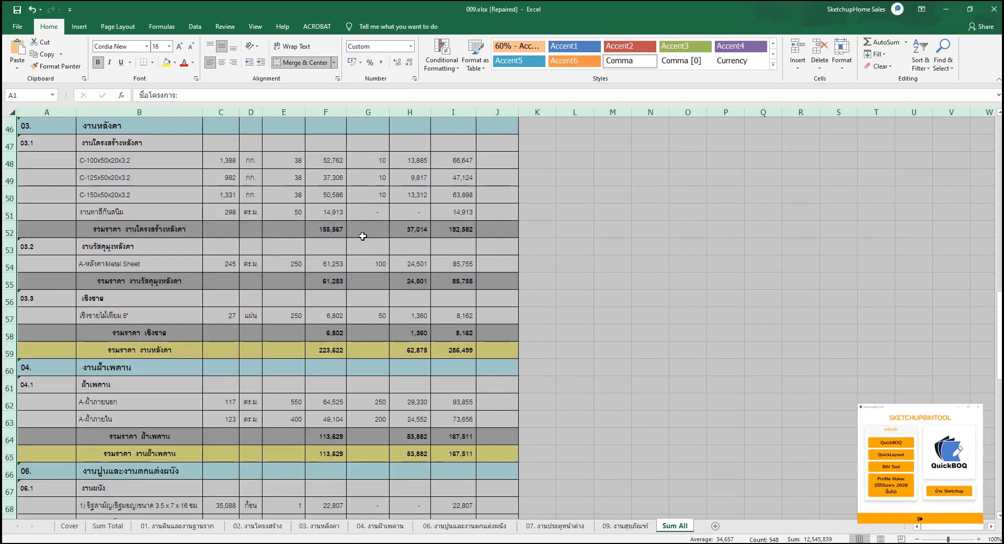
pyautogui.scroll(-4, 363, 237)
pyautogui.scroll(-5, 362, 236)
pyautogui.scroll(-2, 363, 236)
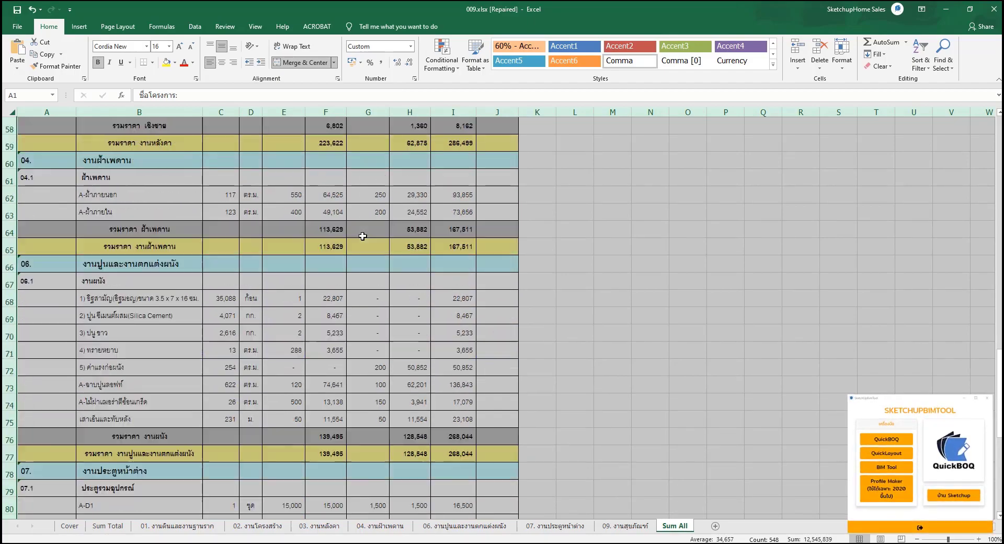